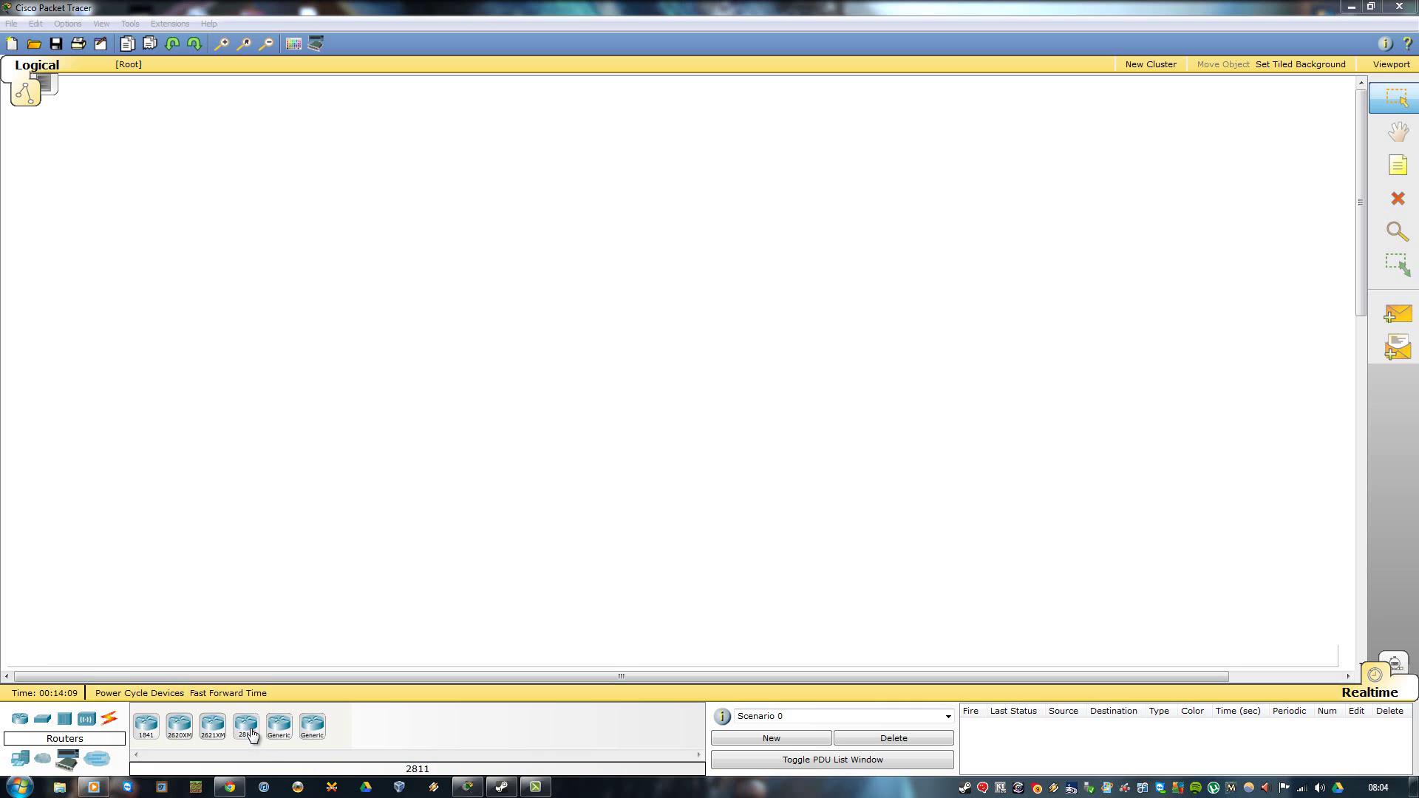
- Drag three 2811 routers onto the workspace: Router0, Router1 beside it, Router2 below
drag(251, 733, 445, 327)
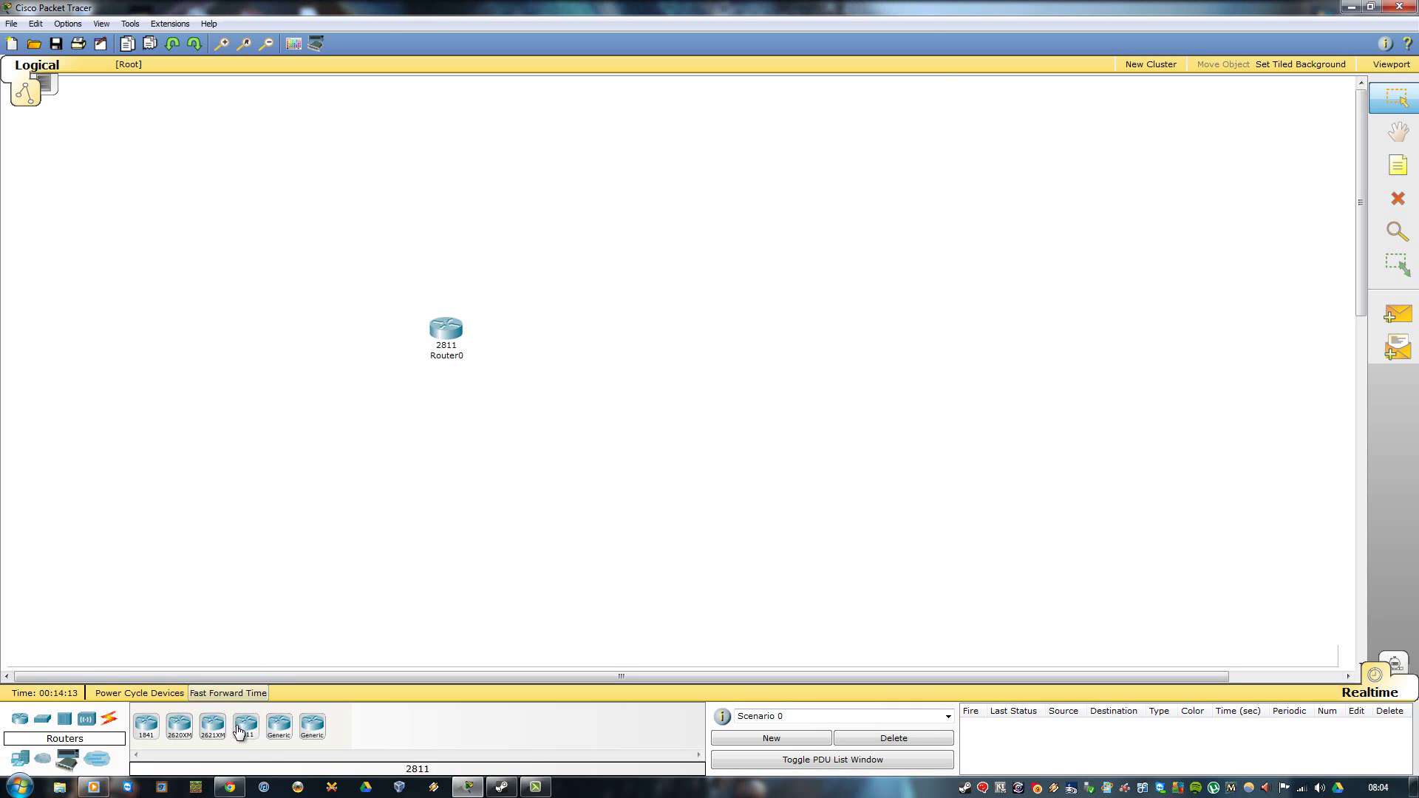
drag(245, 725, 553, 467)
drag(637, 330, 635, 327)
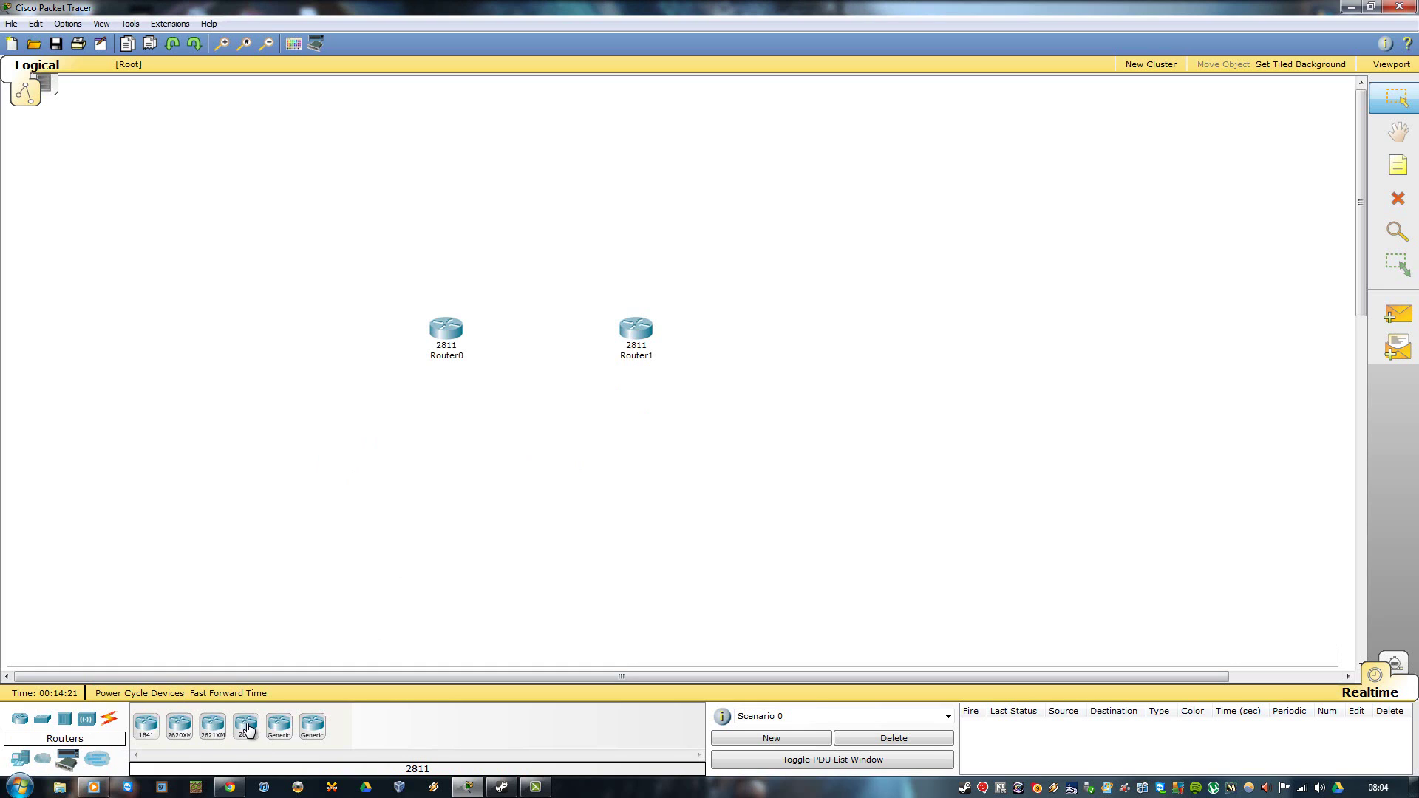
drag(544, 429, 535, 422)
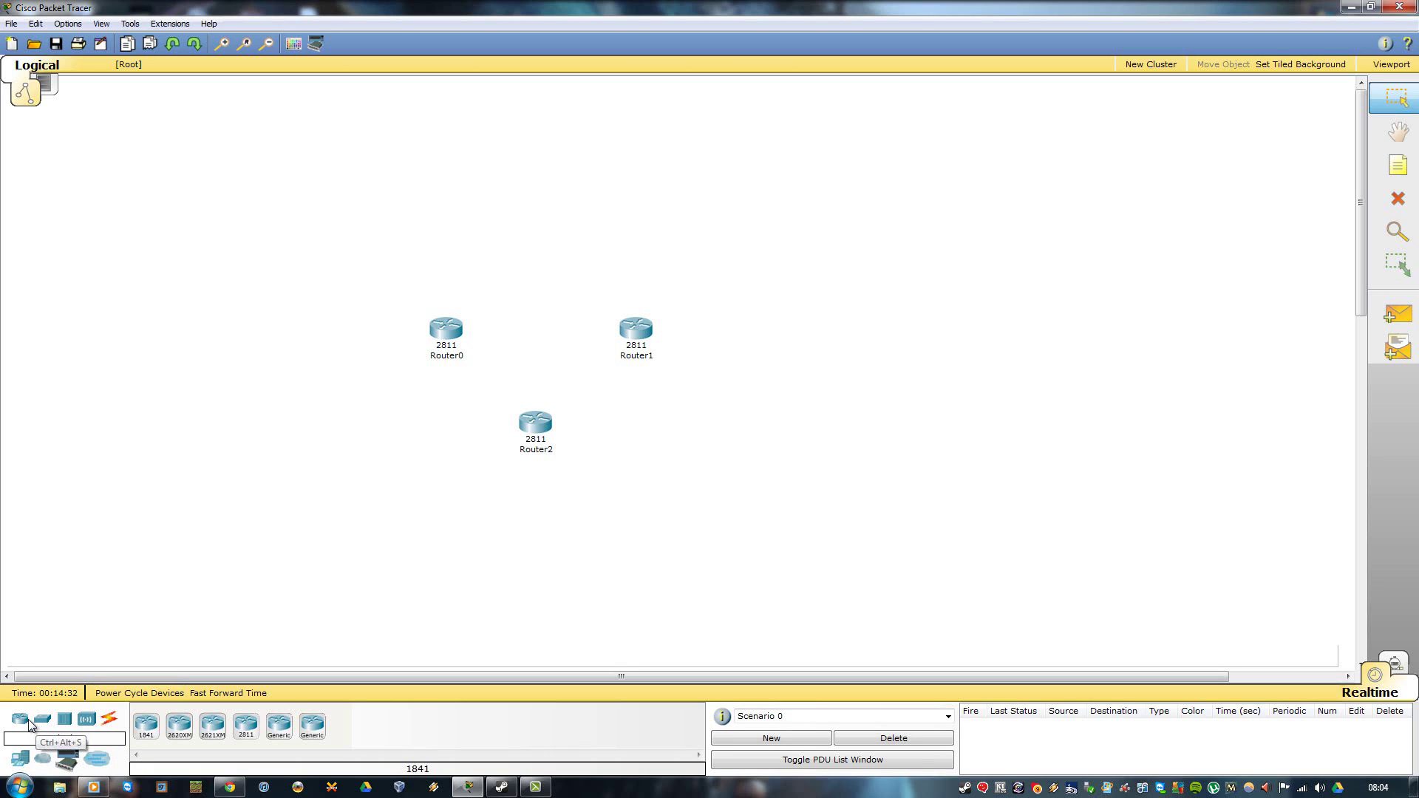
- Place two 2960-24TT switches and a 2950T-24 switch around the routers
click(46, 724)
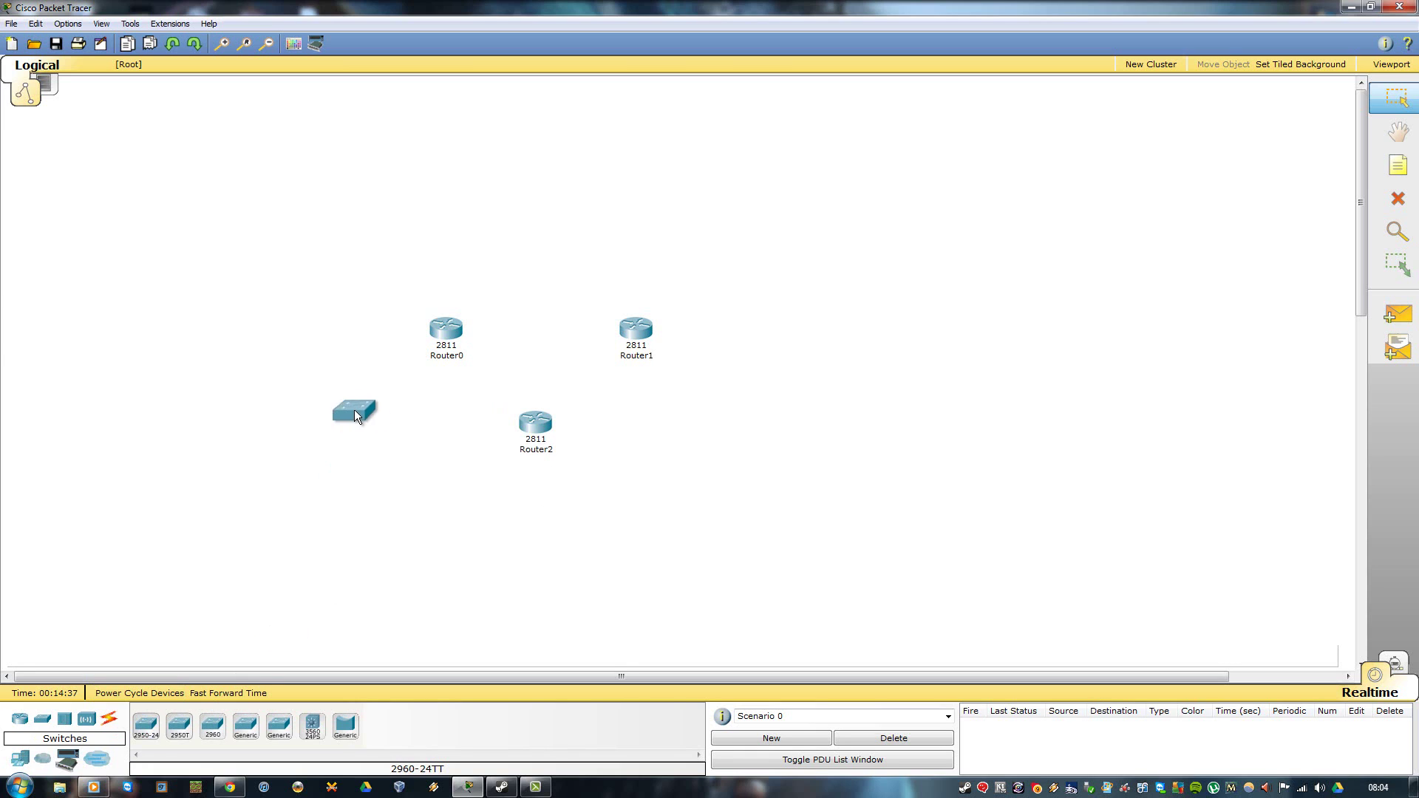
drag(341, 416, 312, 360)
drag(211, 731, 553, 451)
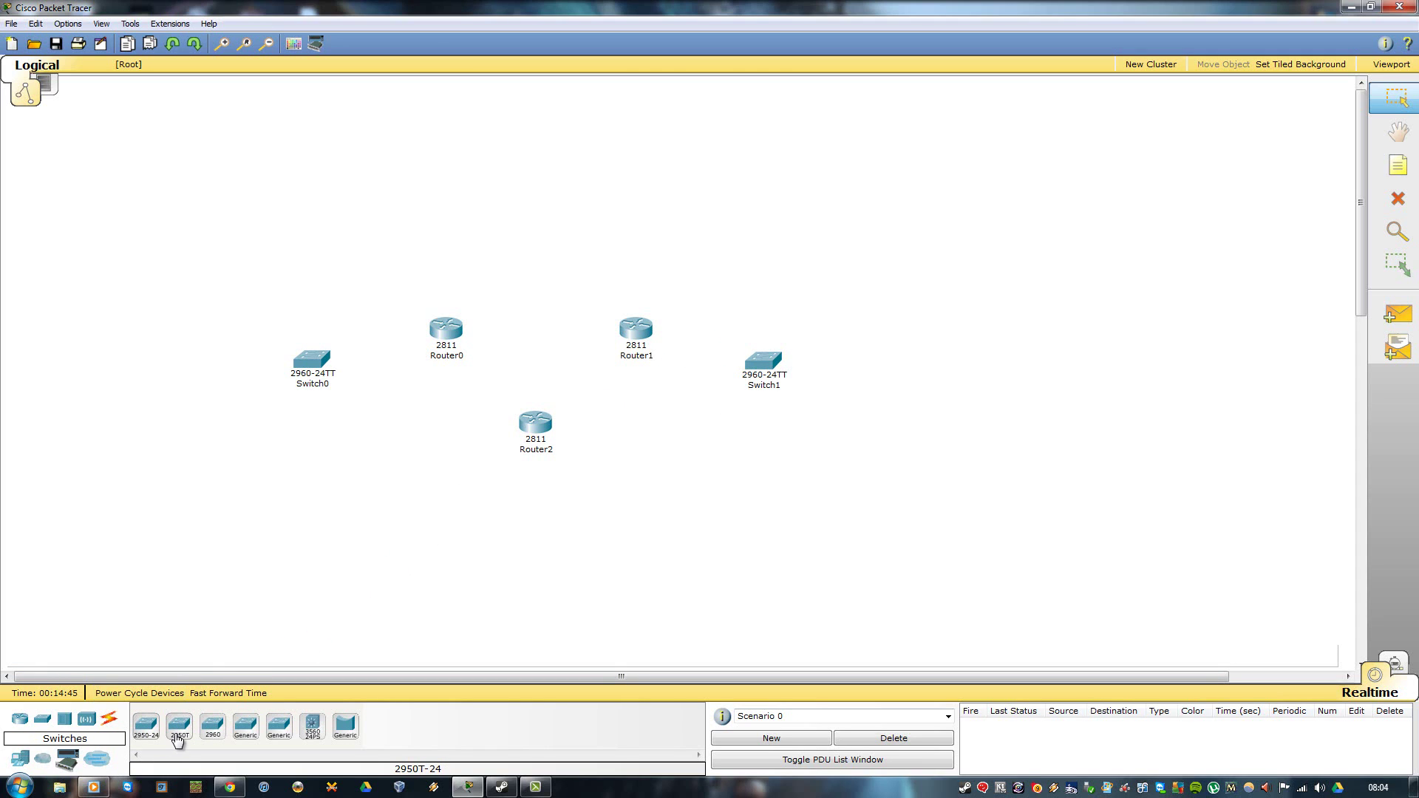
drag(733, 405, 532, 518)
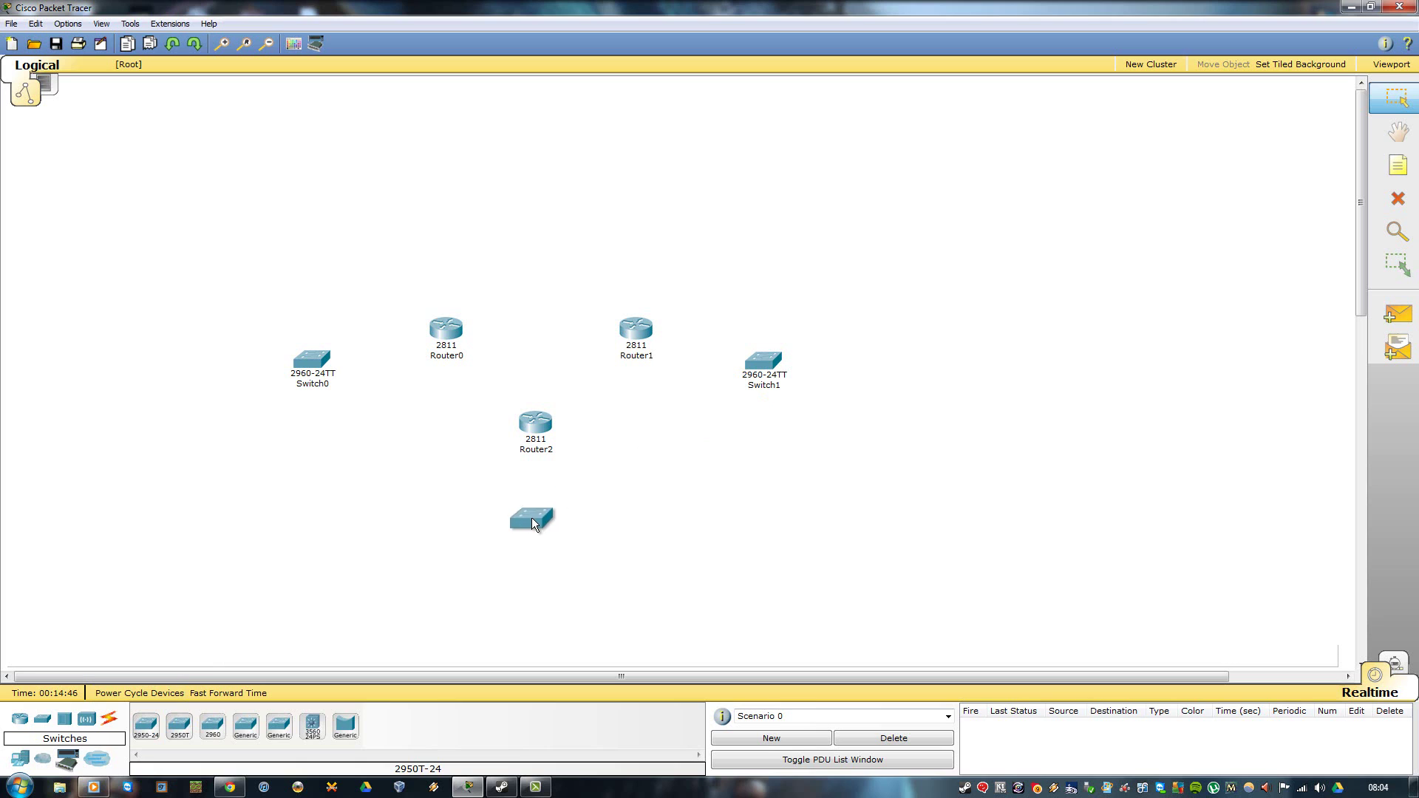
- Place three PCs: PC0 below Switch2, PC1 far left, PC2 right beside Switch1
click(27, 762)
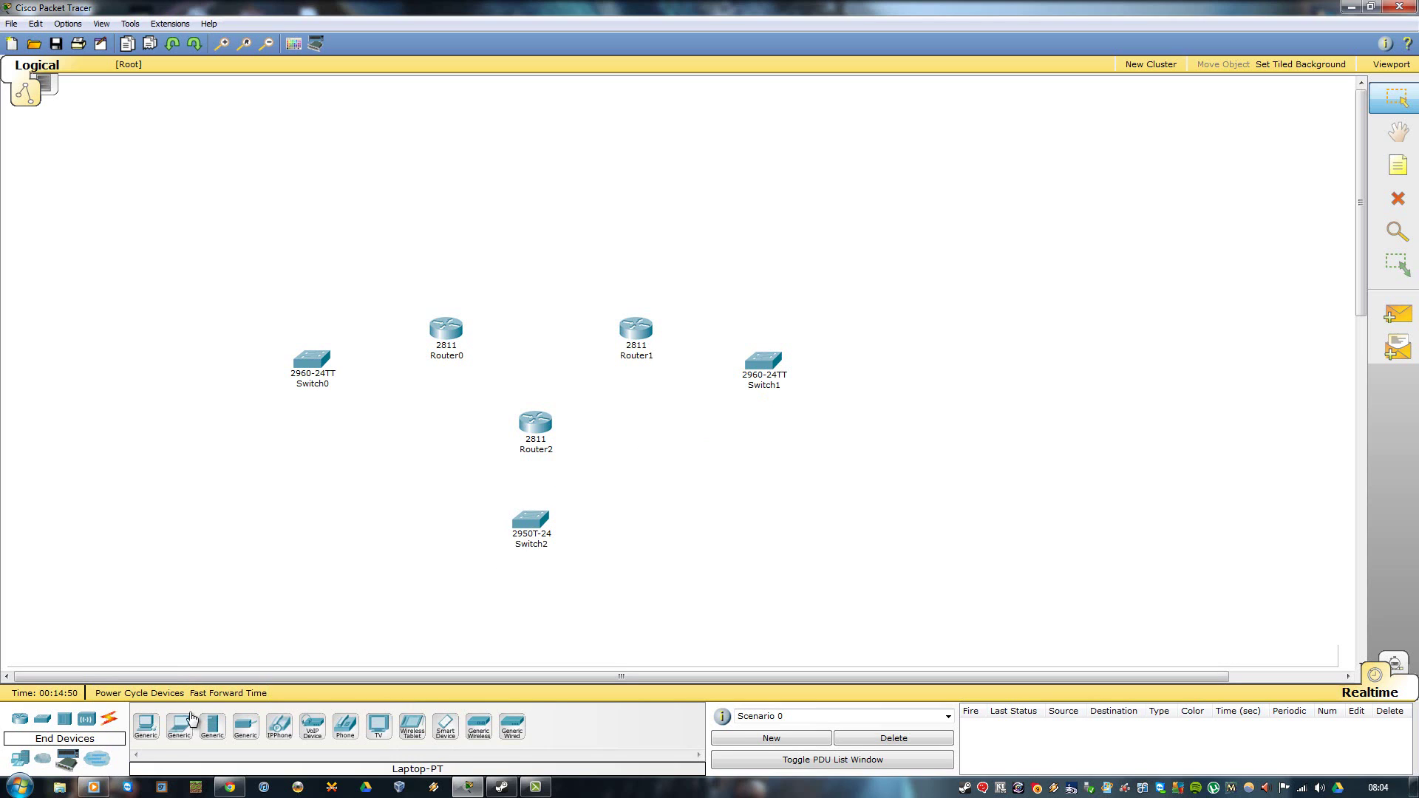
click(144, 731)
click(526, 611)
click(145, 728)
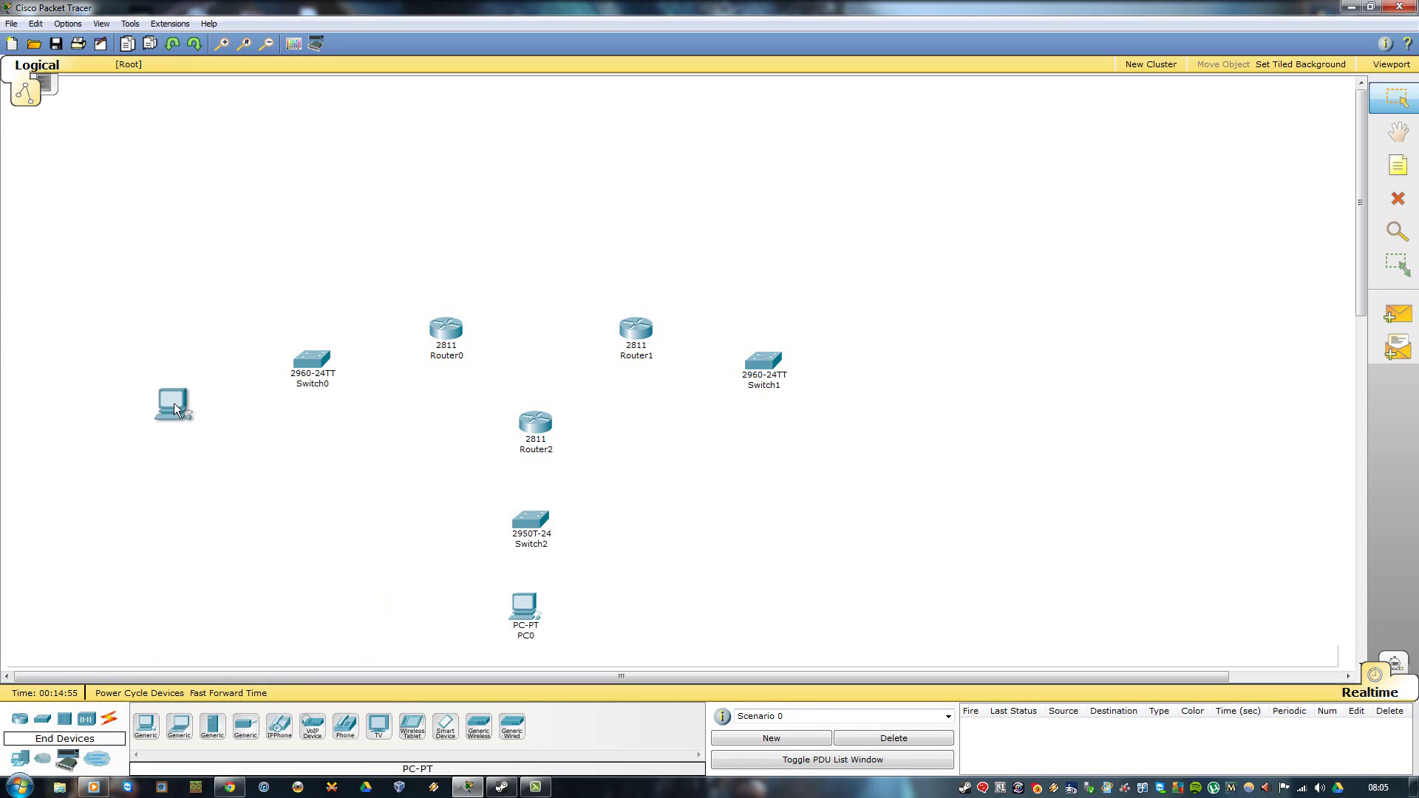
click(175, 409)
click(145, 728)
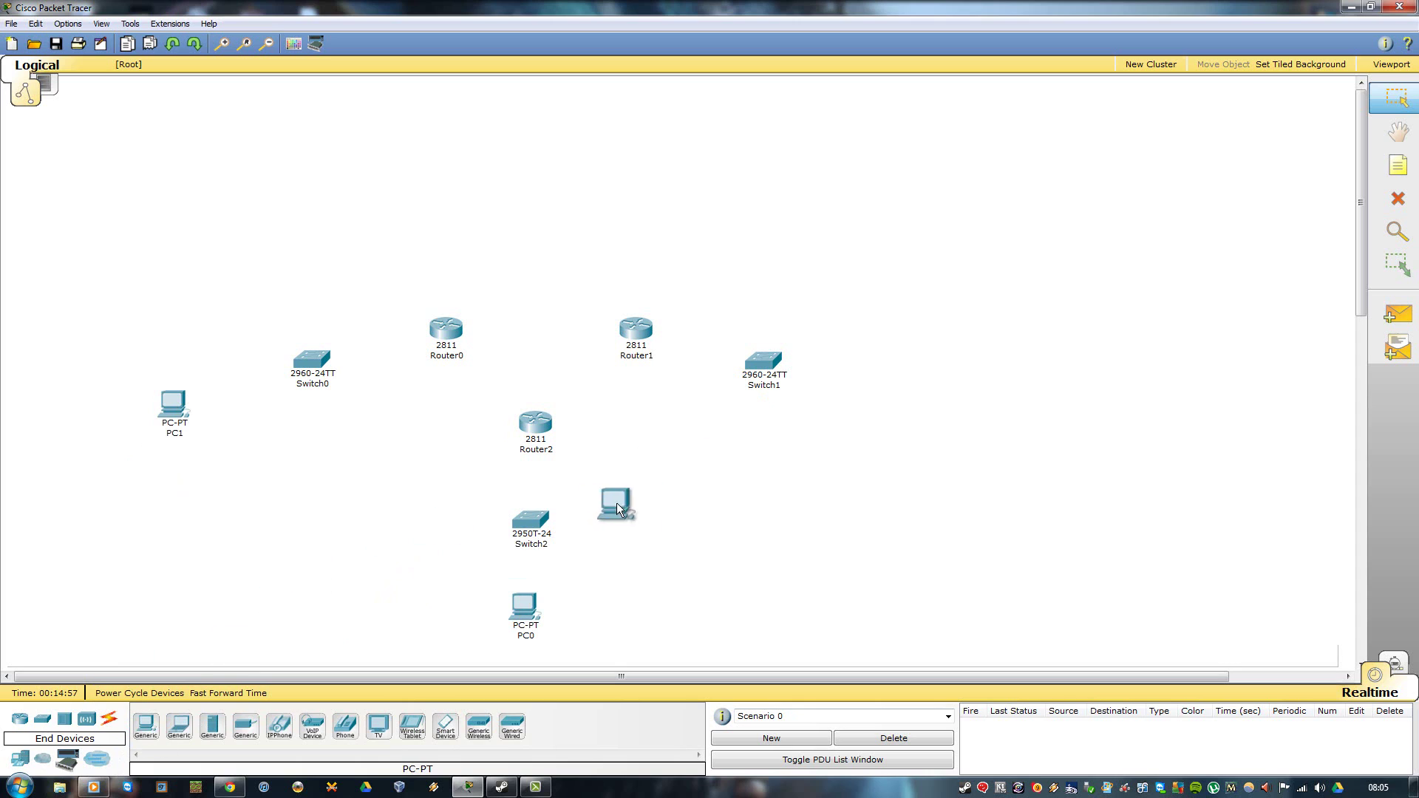
click(869, 416)
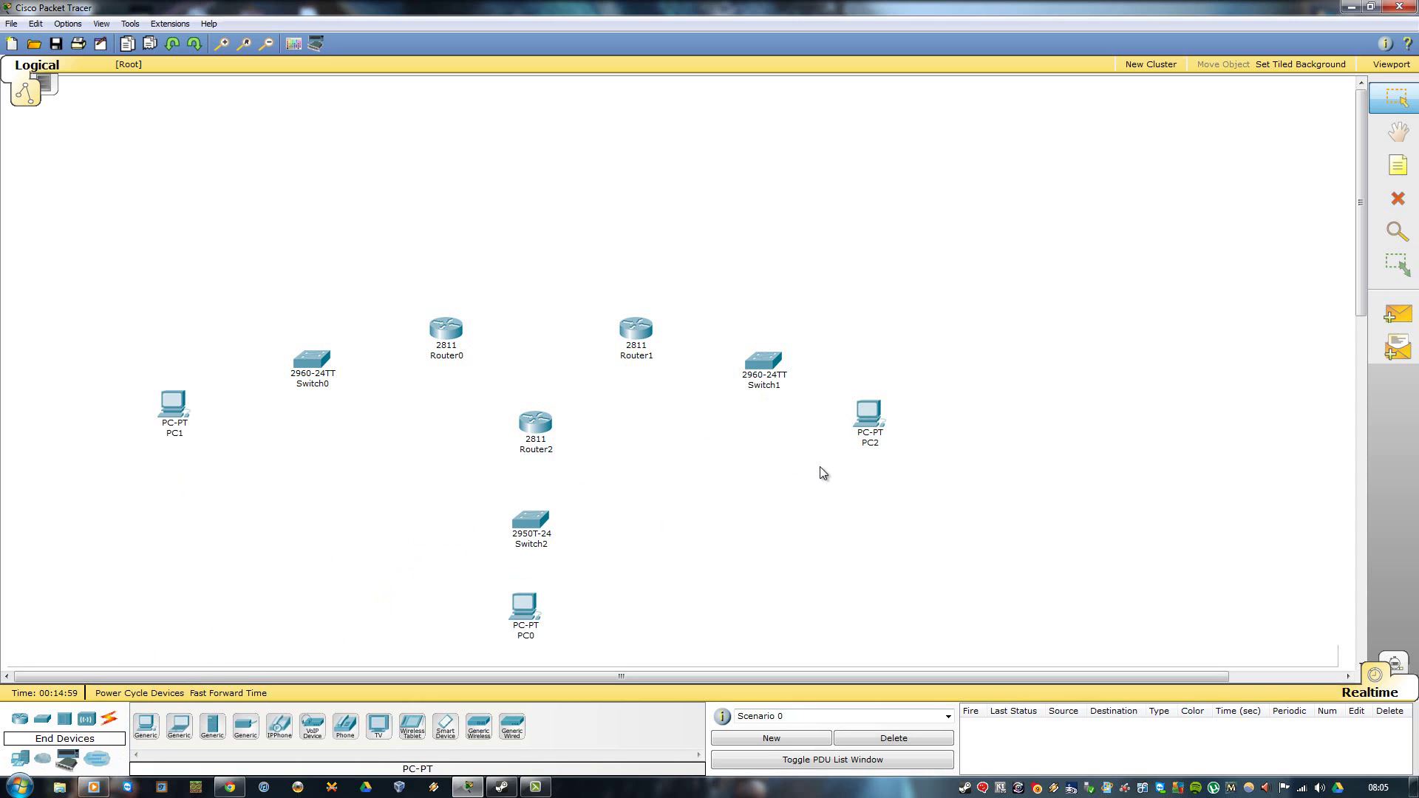
- Connect PC1's FastEthernet to Switch0 Fa0/1 with a copper straight-through cable
click(111, 720)
click(146, 727)
click(209, 726)
click(164, 397)
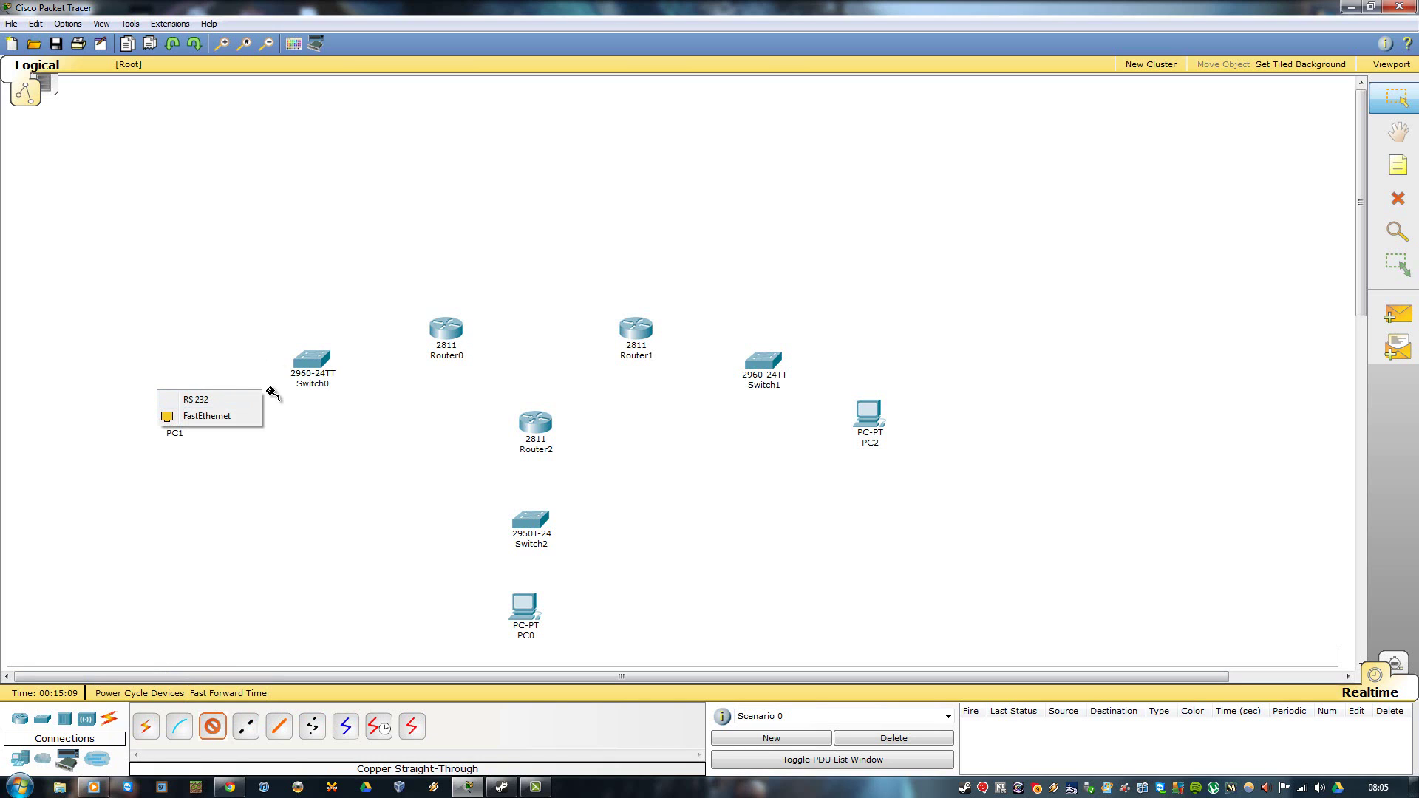
click(266, 416)
click(303, 367)
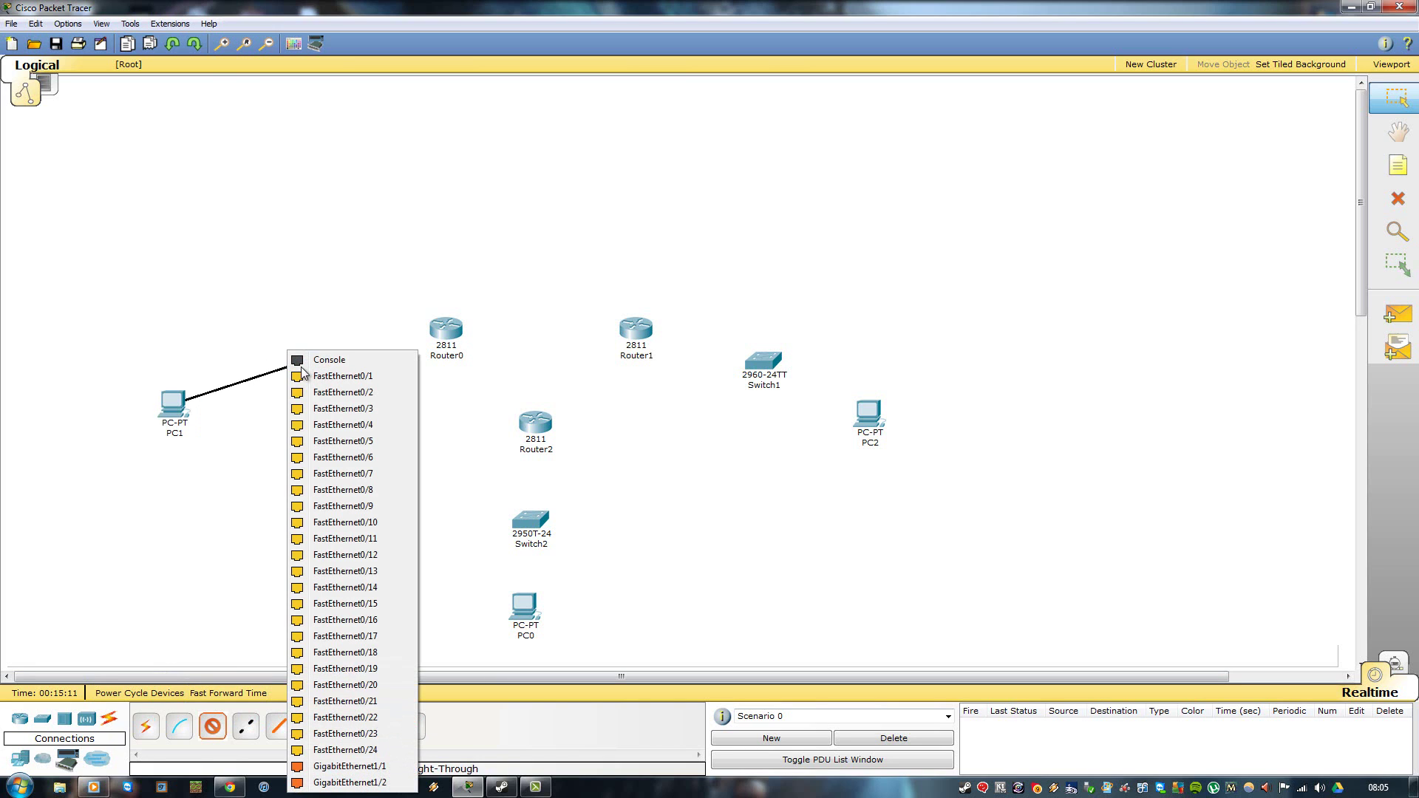
click(307, 376)
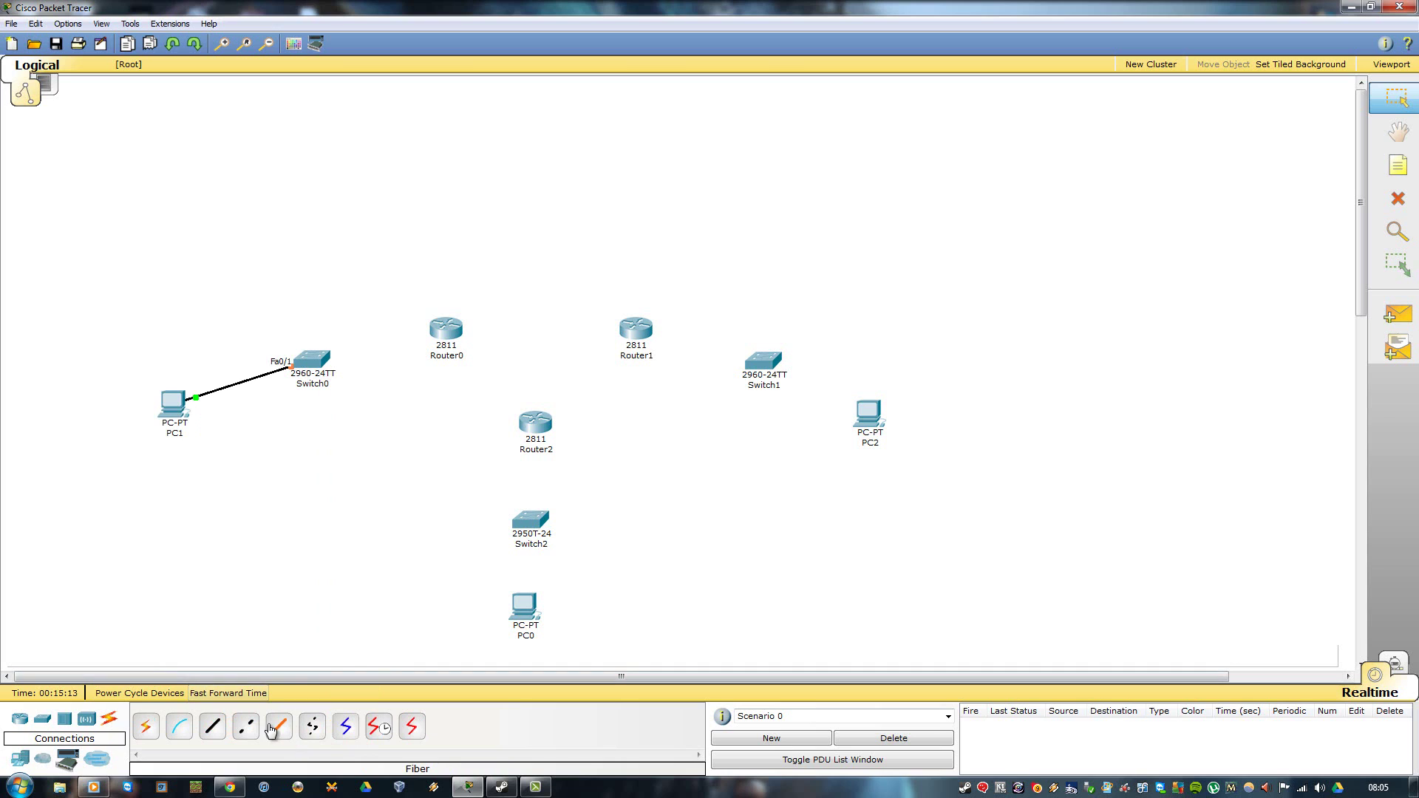
- Connect Switch0 Fa0/2 to Router0 Fa0/0 with a straight-through cable
click(209, 729)
click(313, 360)
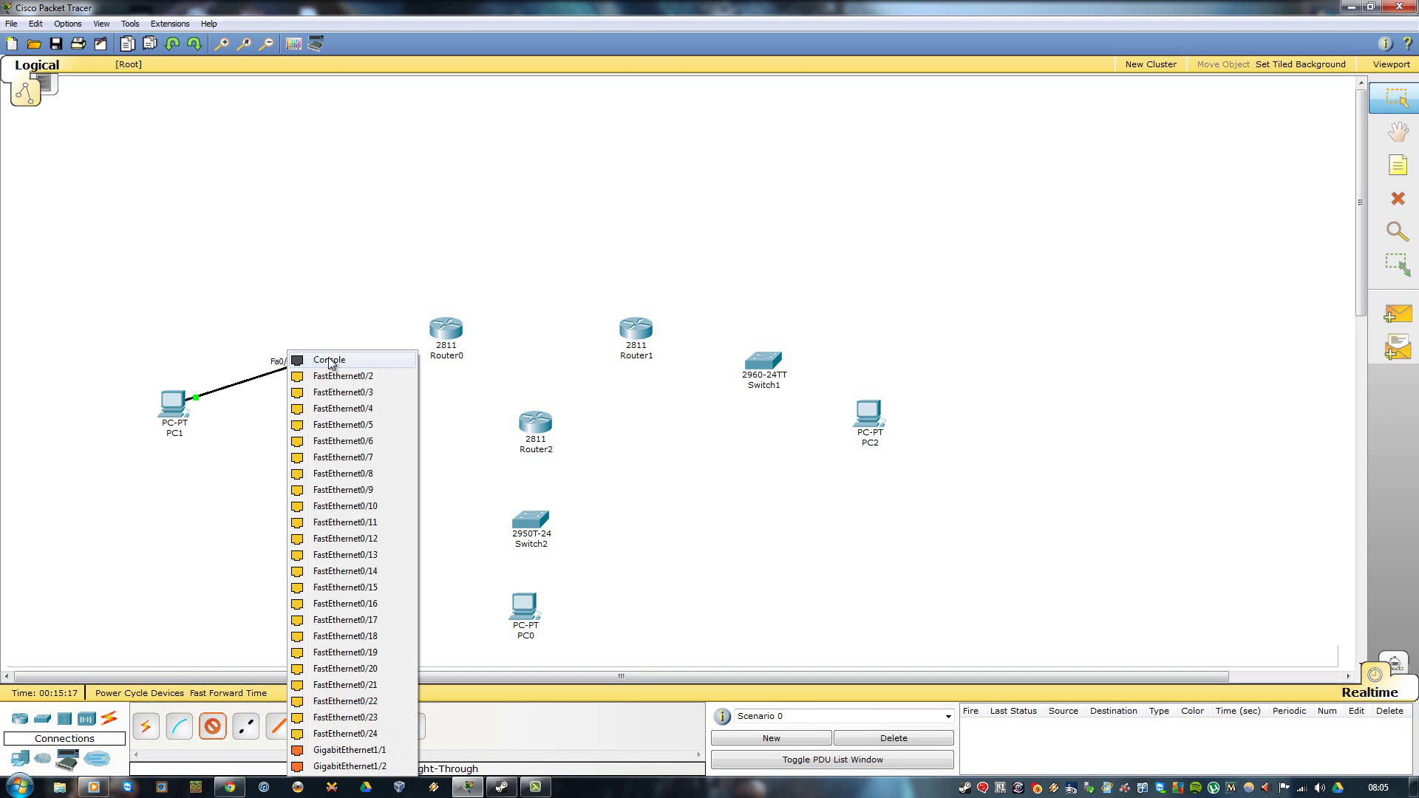
click(345, 377)
click(447, 330)
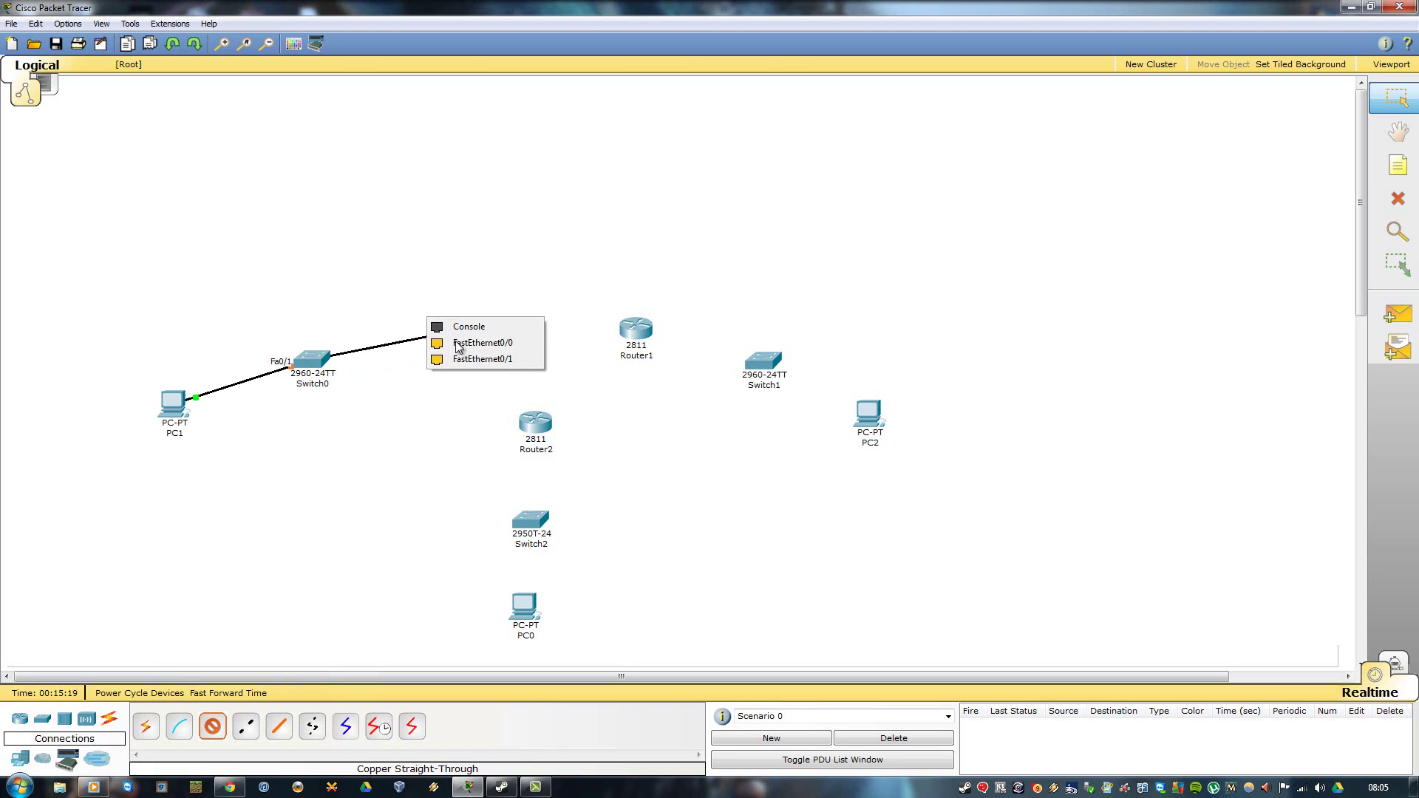
click(463, 348)
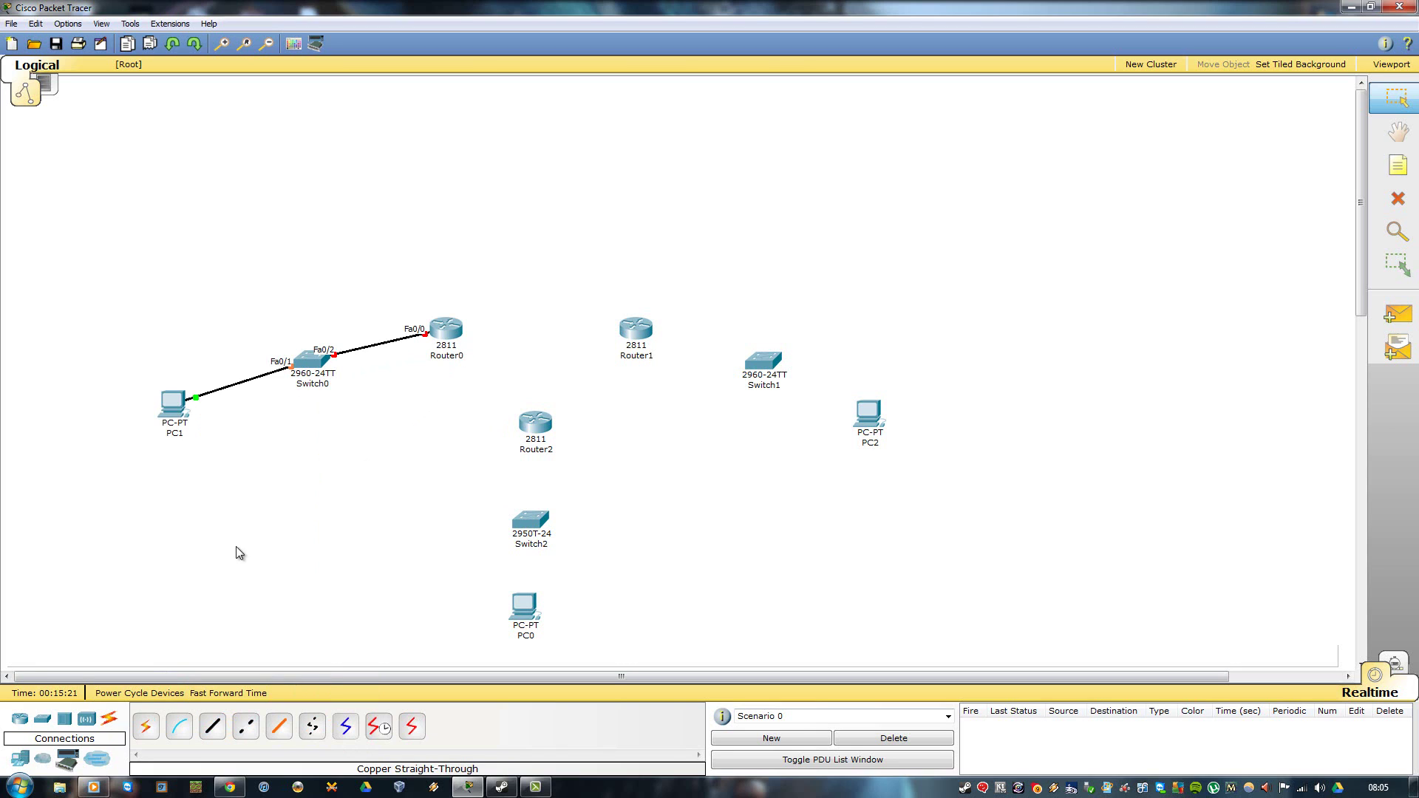
- Try a serial DCE cable on Router0 FastEthernet0/1 and dismiss the resulting error
click(379, 727)
click(446, 331)
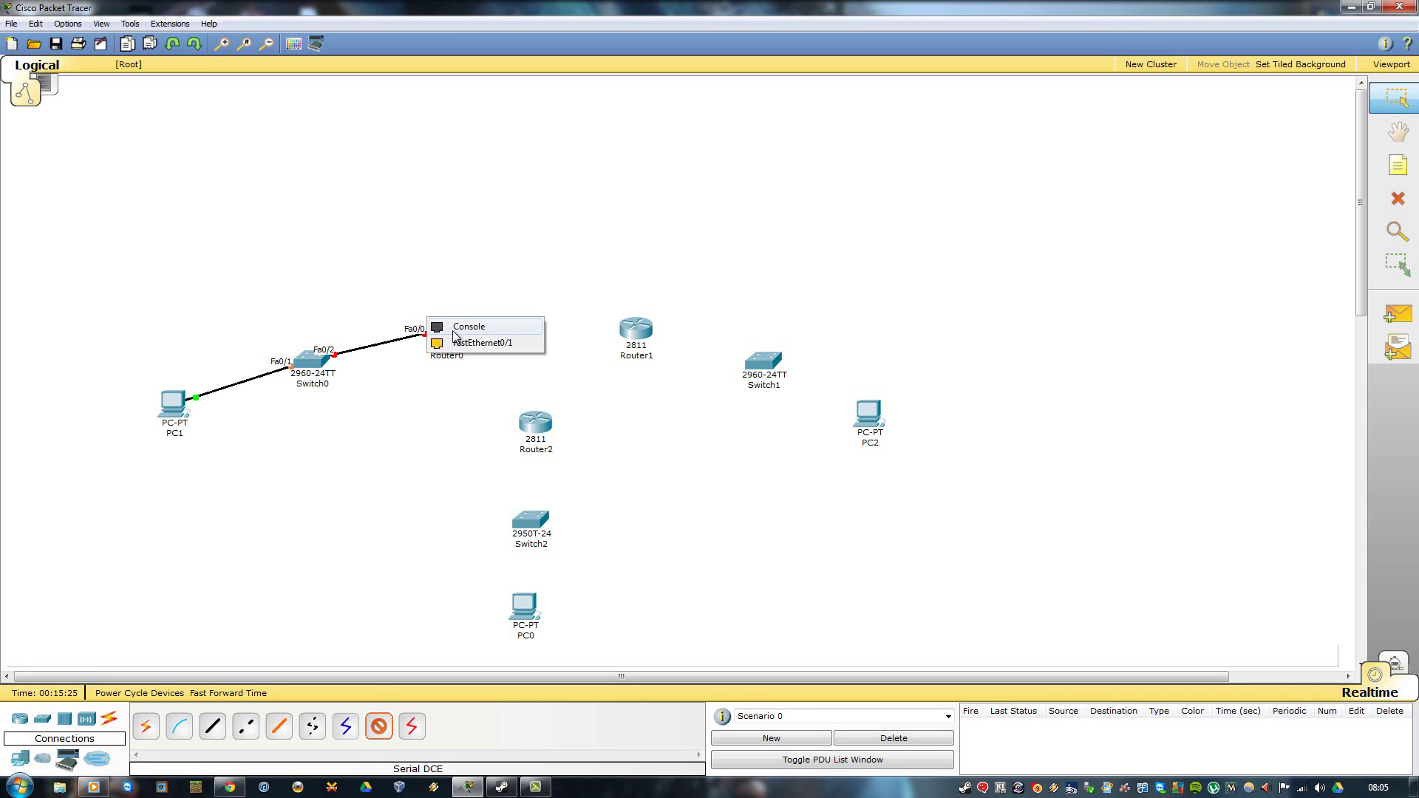
click(464, 344)
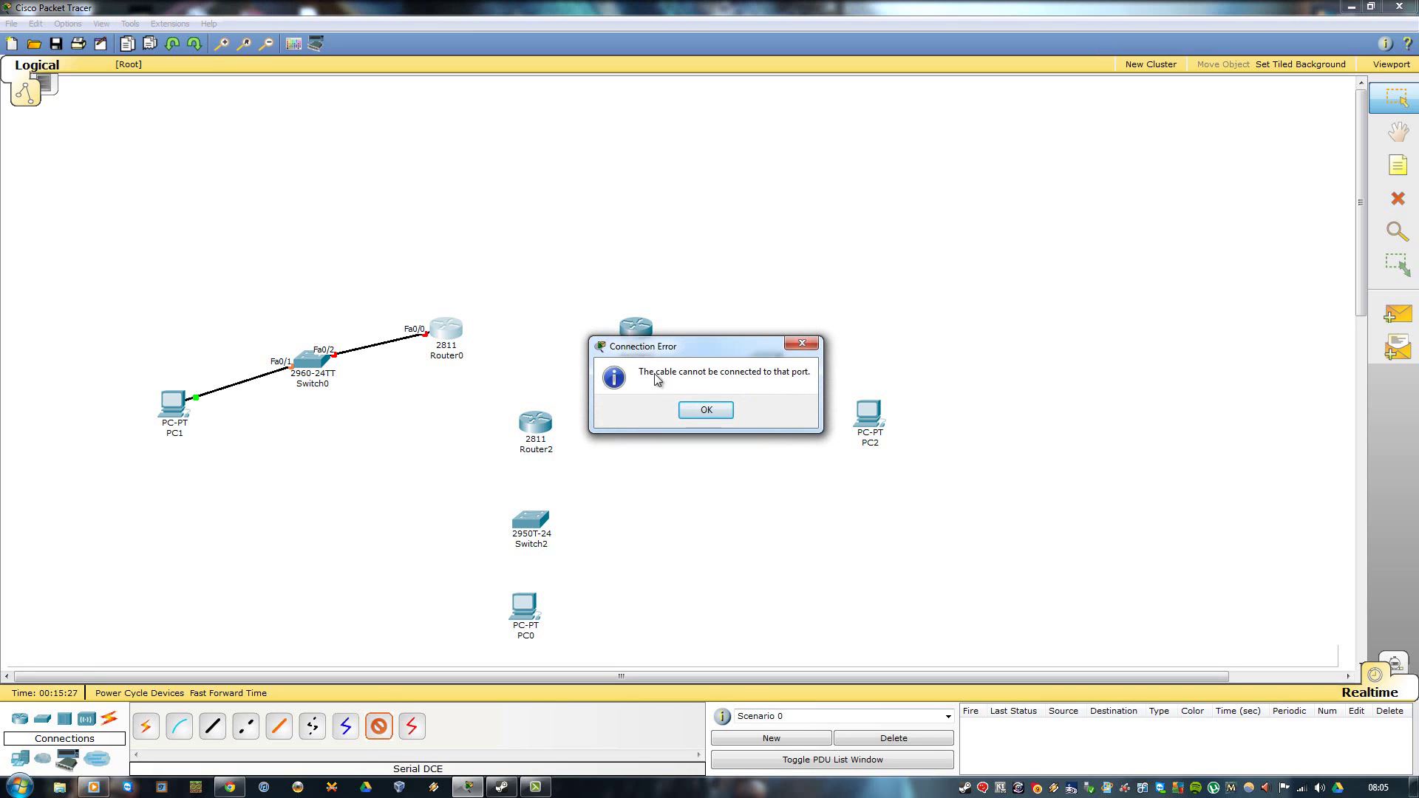
click(706, 411)
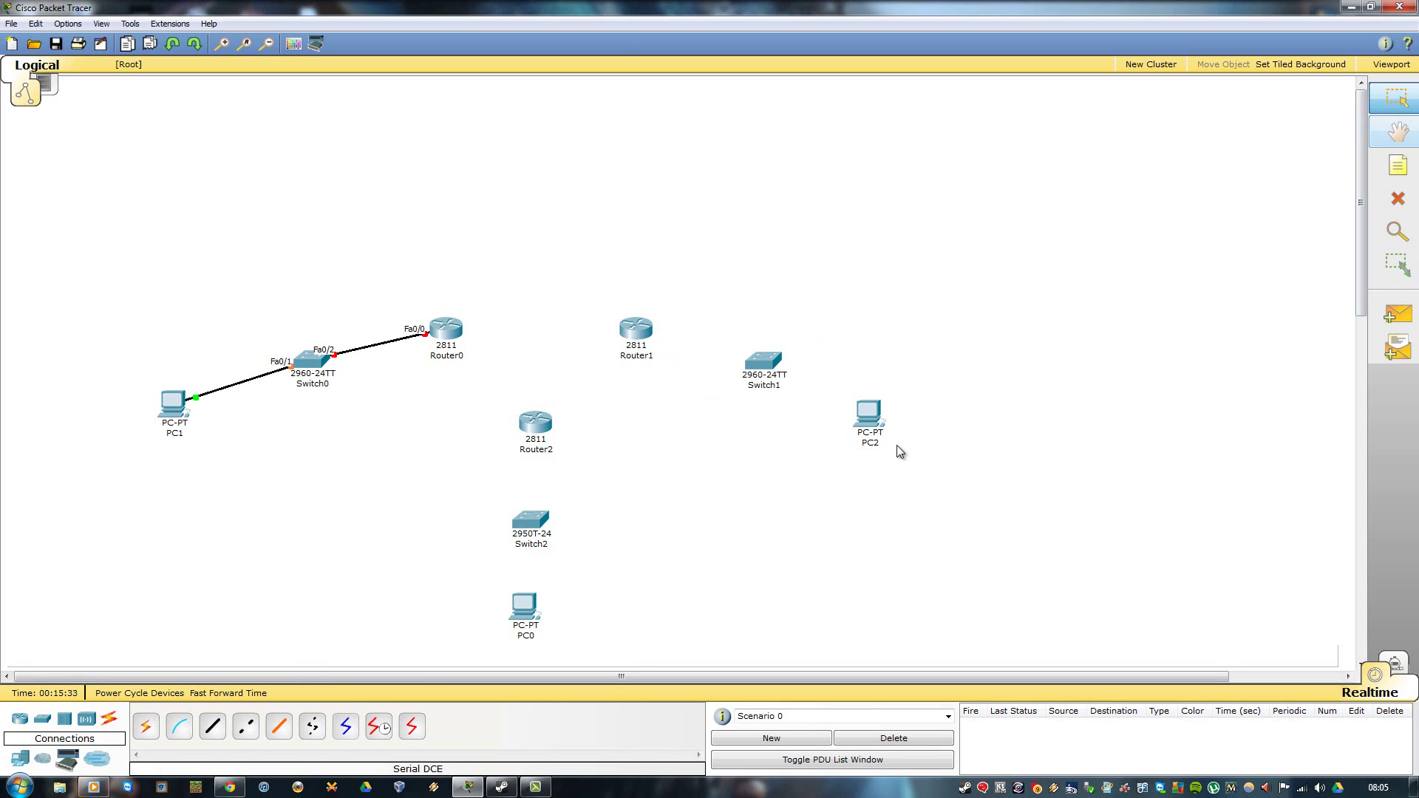
- Try fitting a WIC-2T card into Router0, then close its device window
click(437, 338)
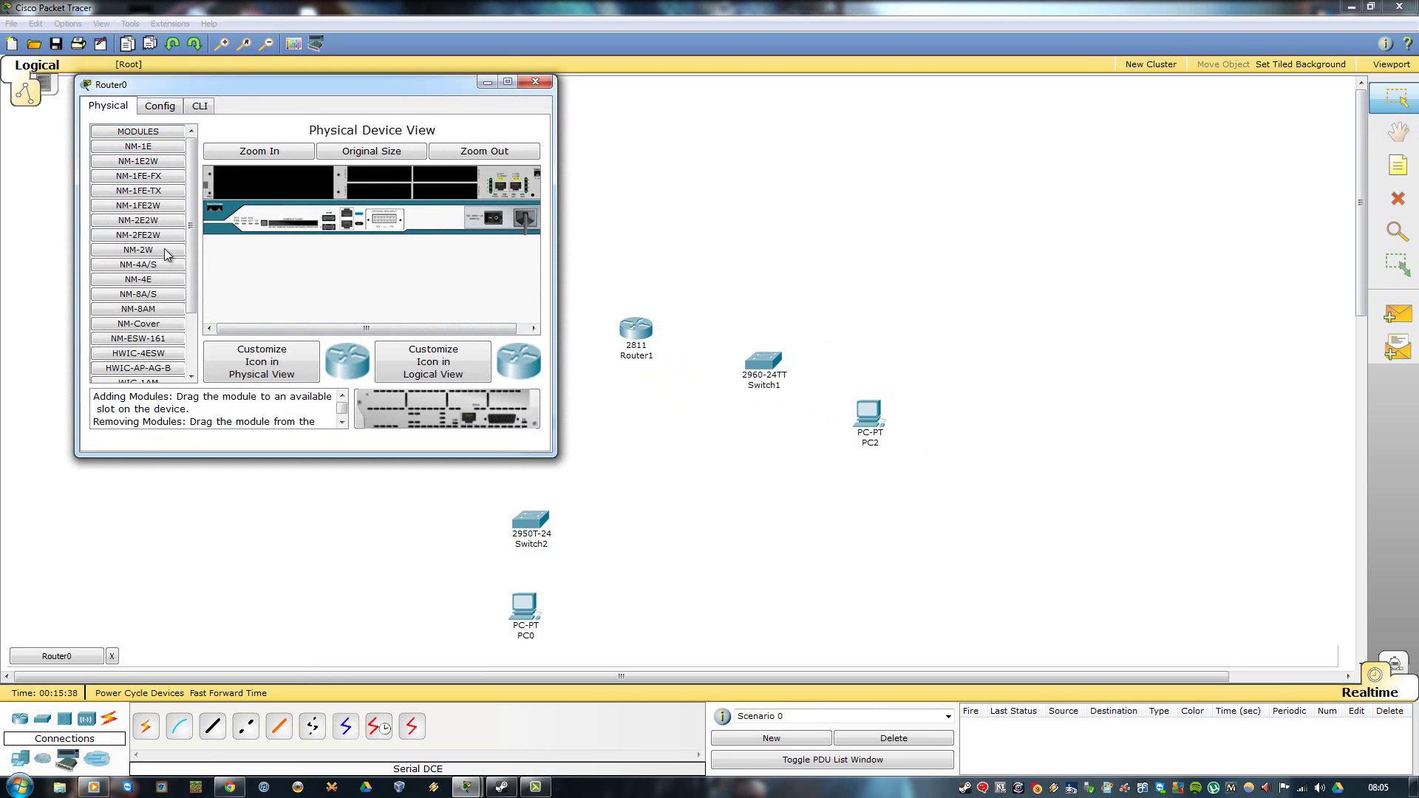
scroll(155, 355, down, 3)
drag(157, 368, 449, 197)
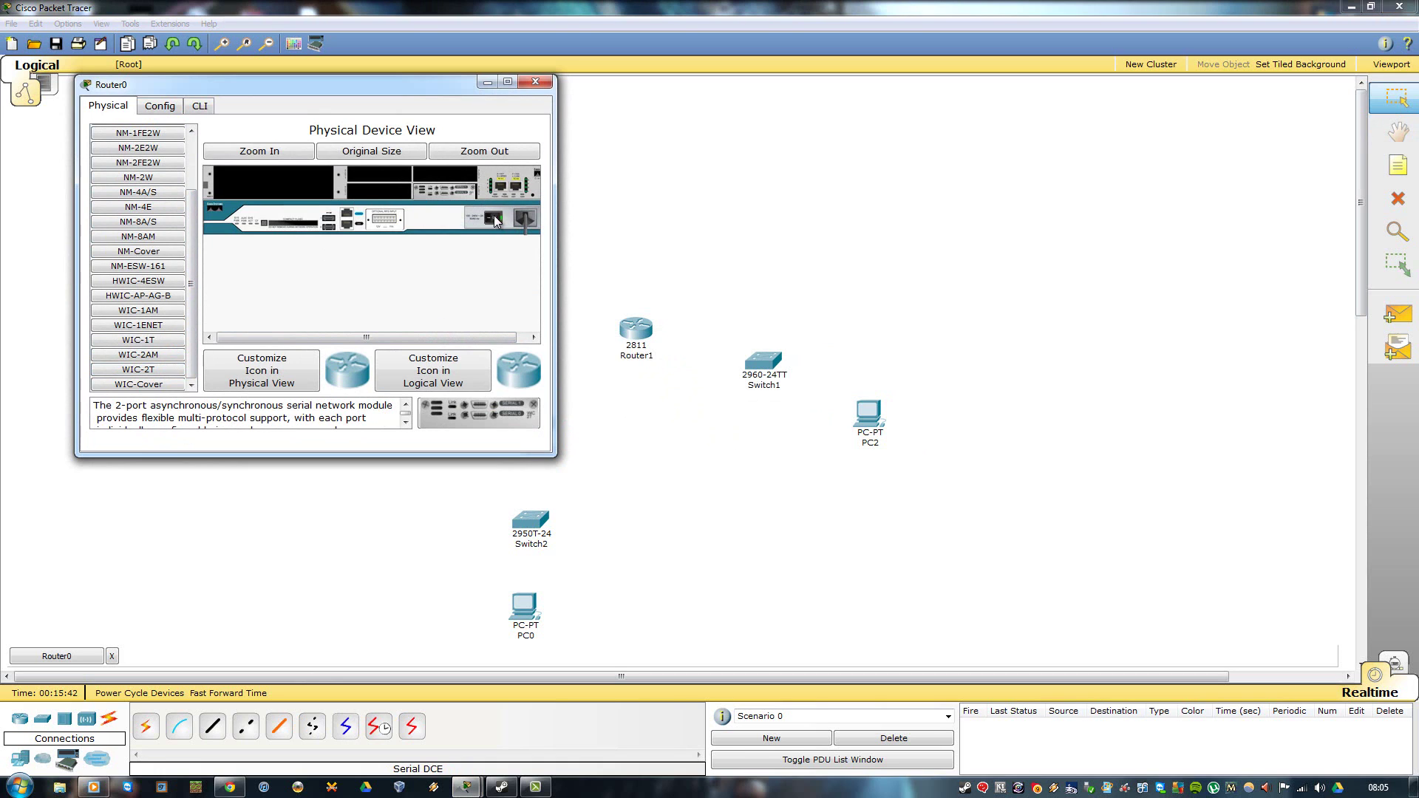
click(538, 83)
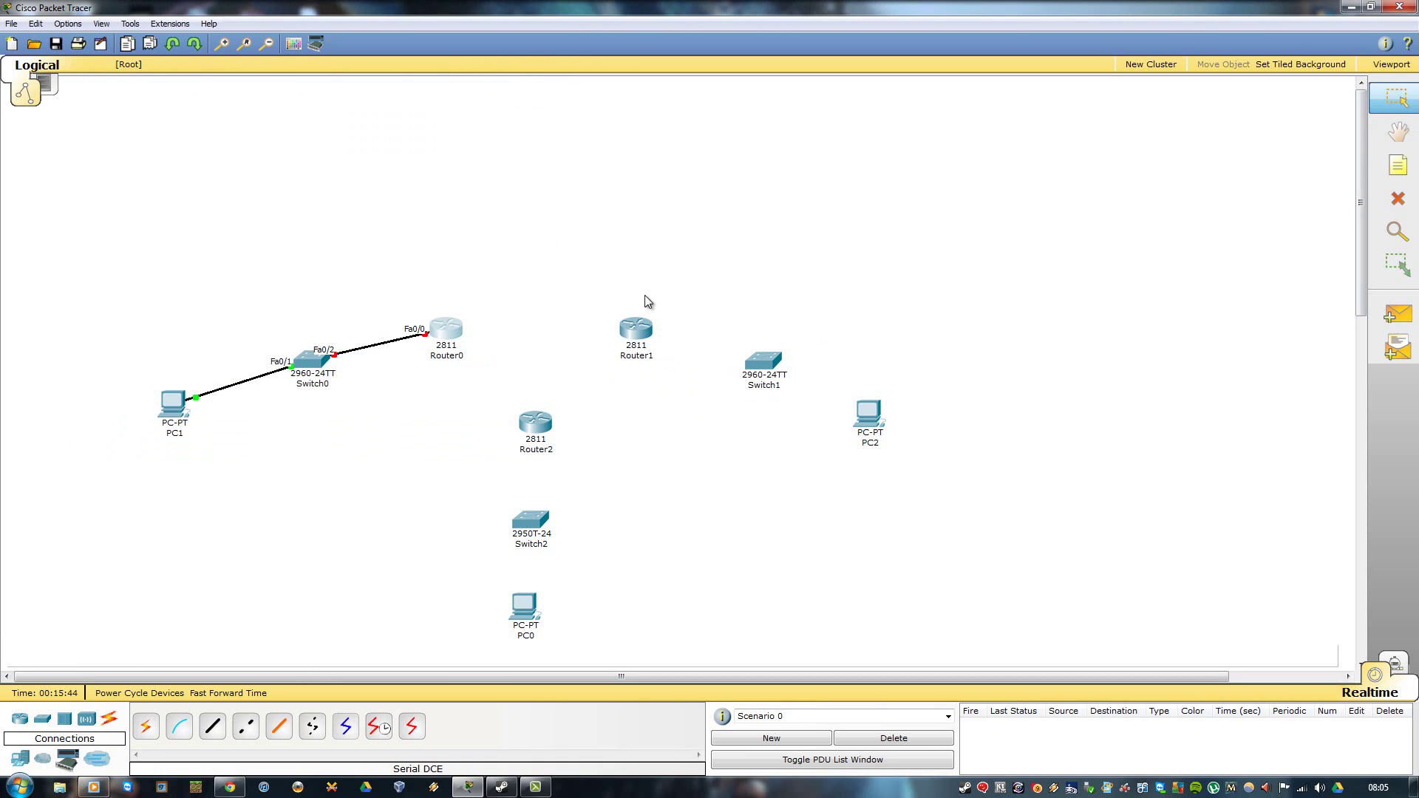
- Power off Router1, insert a WIC-2T module, and close its window
click(636, 329)
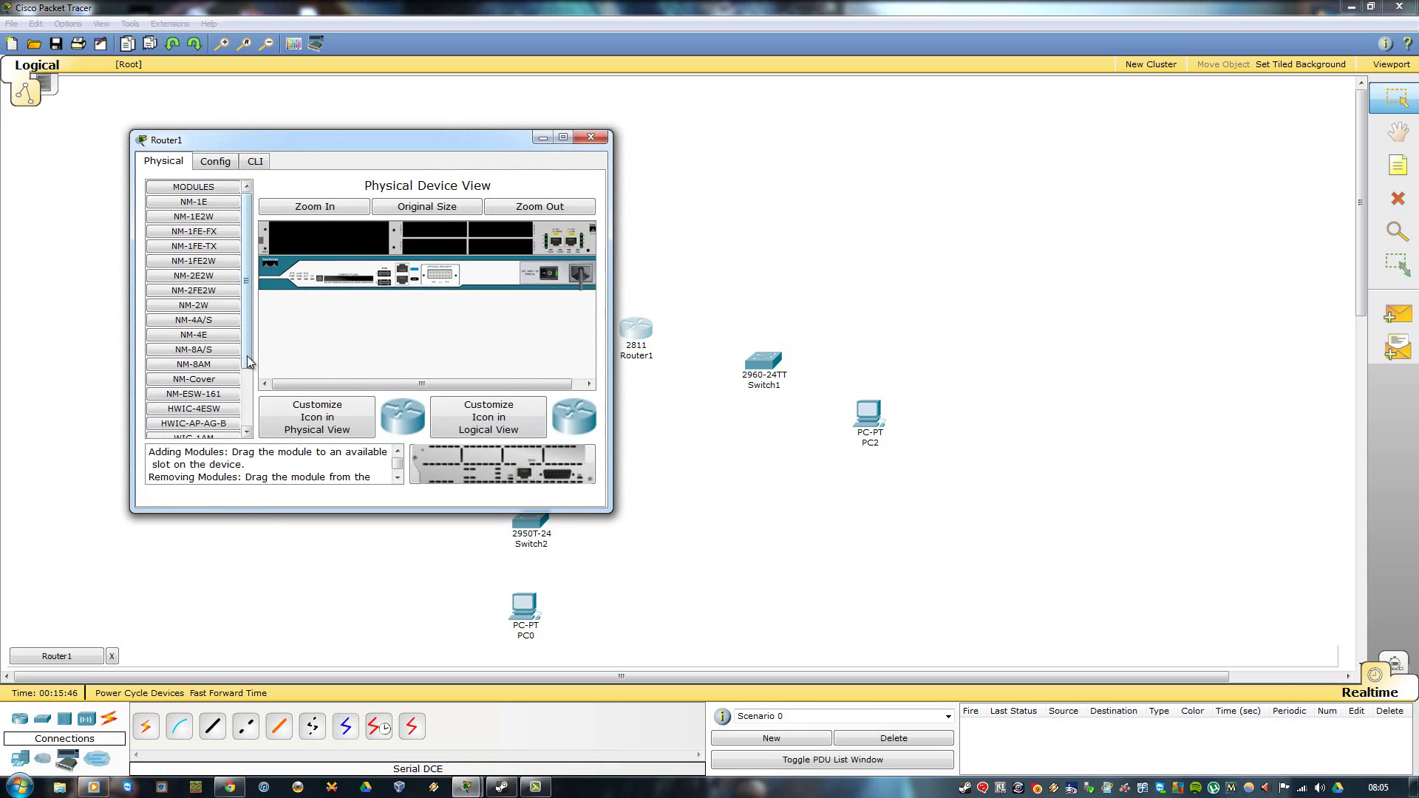
scroll(255, 362, down, 1)
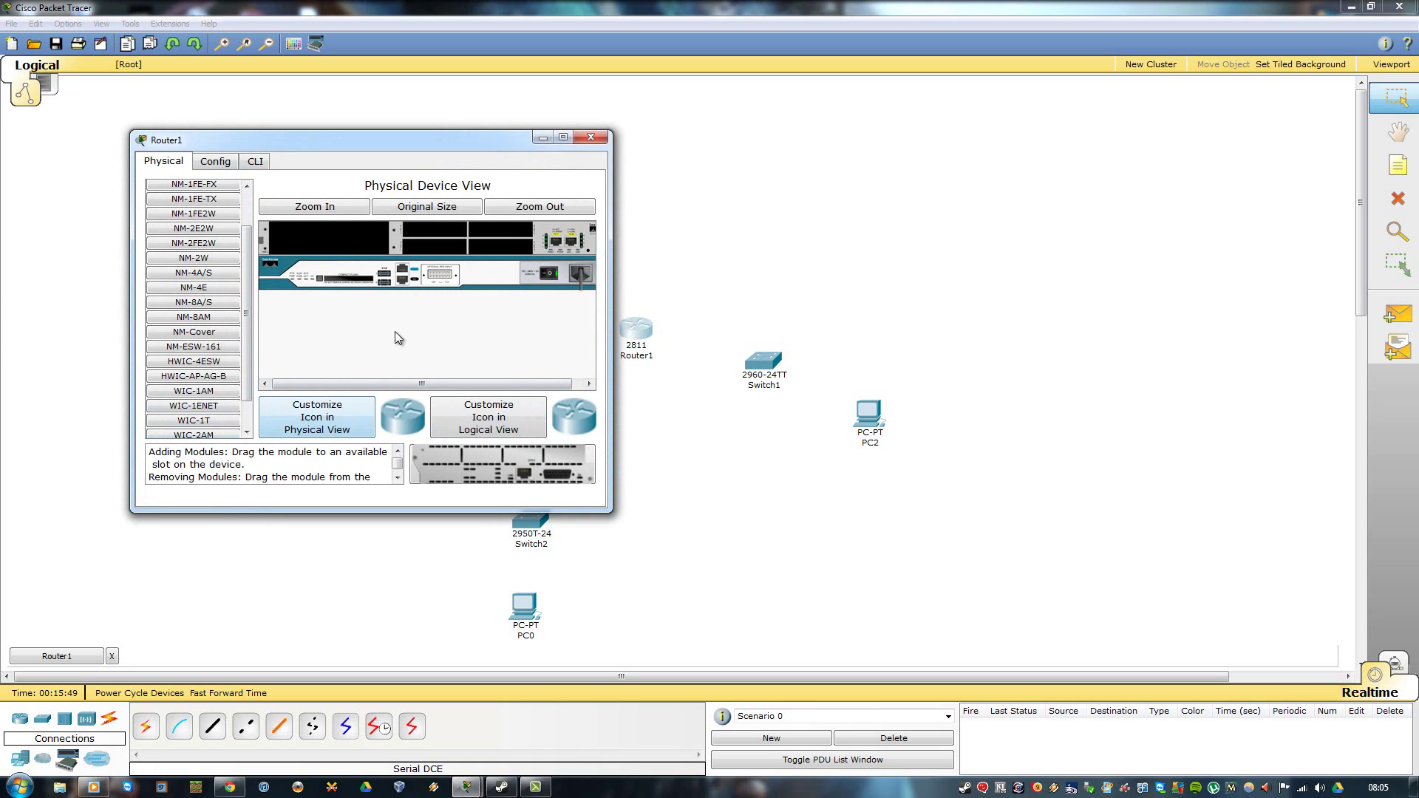
click(548, 275)
scroll(247, 379, down, 1)
drag(215, 417, 508, 252)
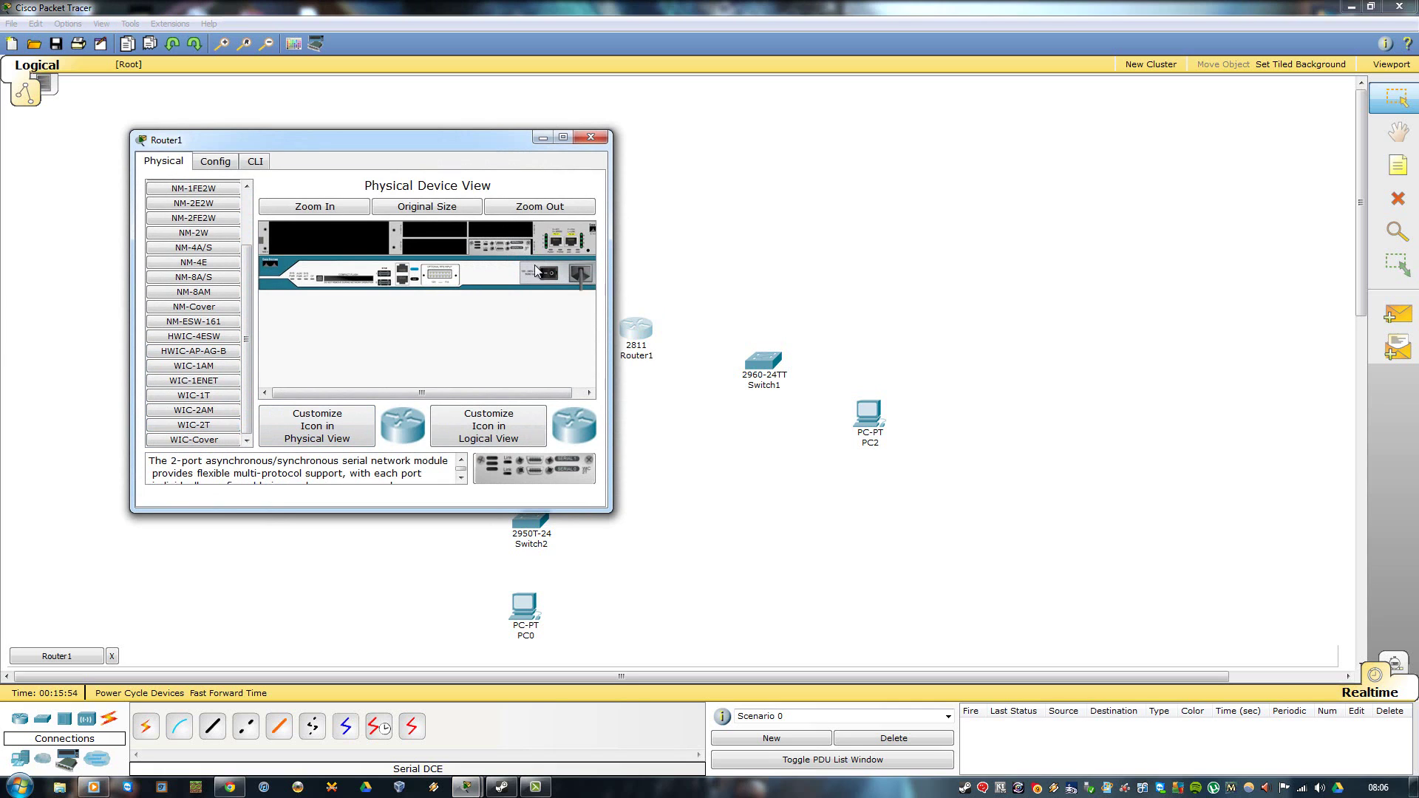
click(603, 139)
- Power off Router2, install a WIC-2T card in an empty slot, and close the window
click(547, 418)
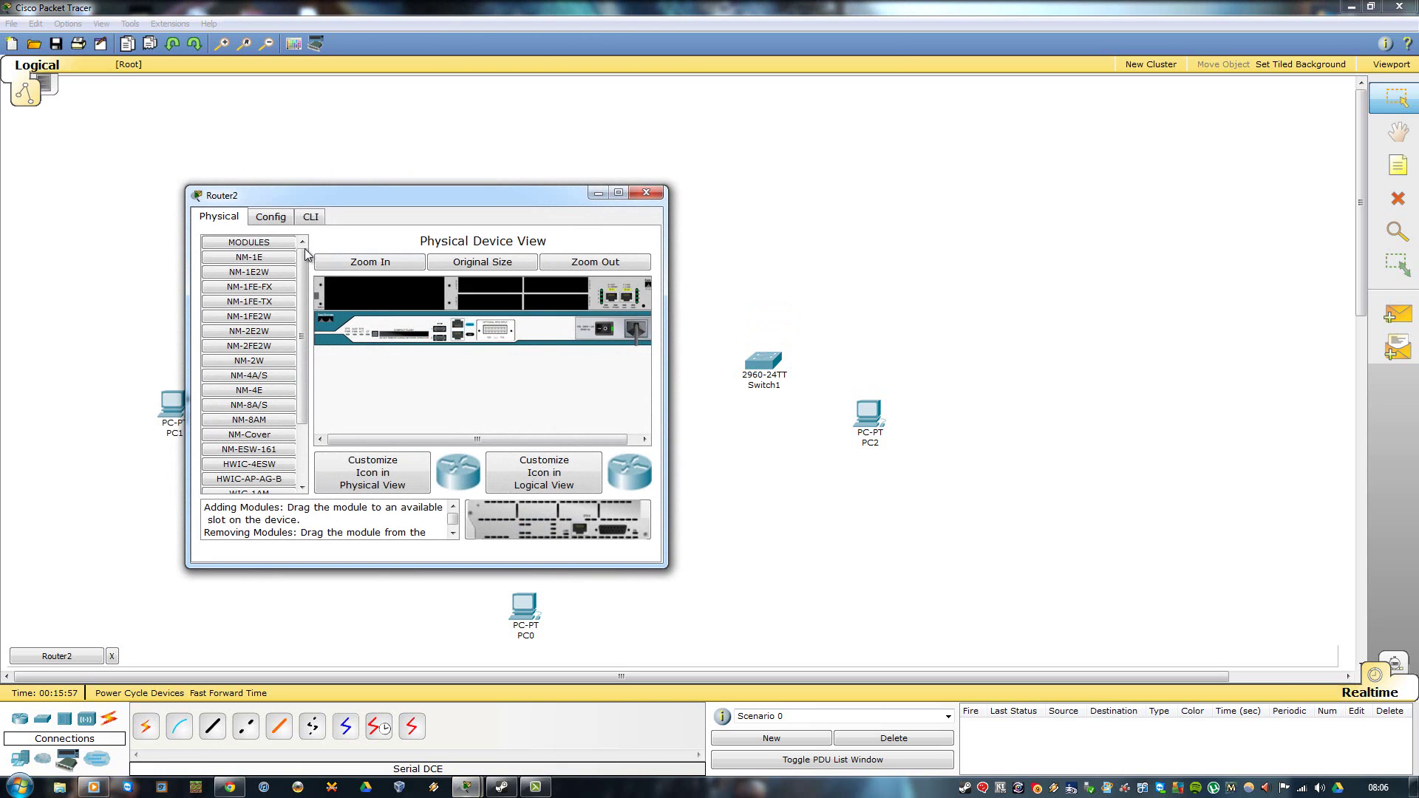
click(603, 329)
click(302, 488)
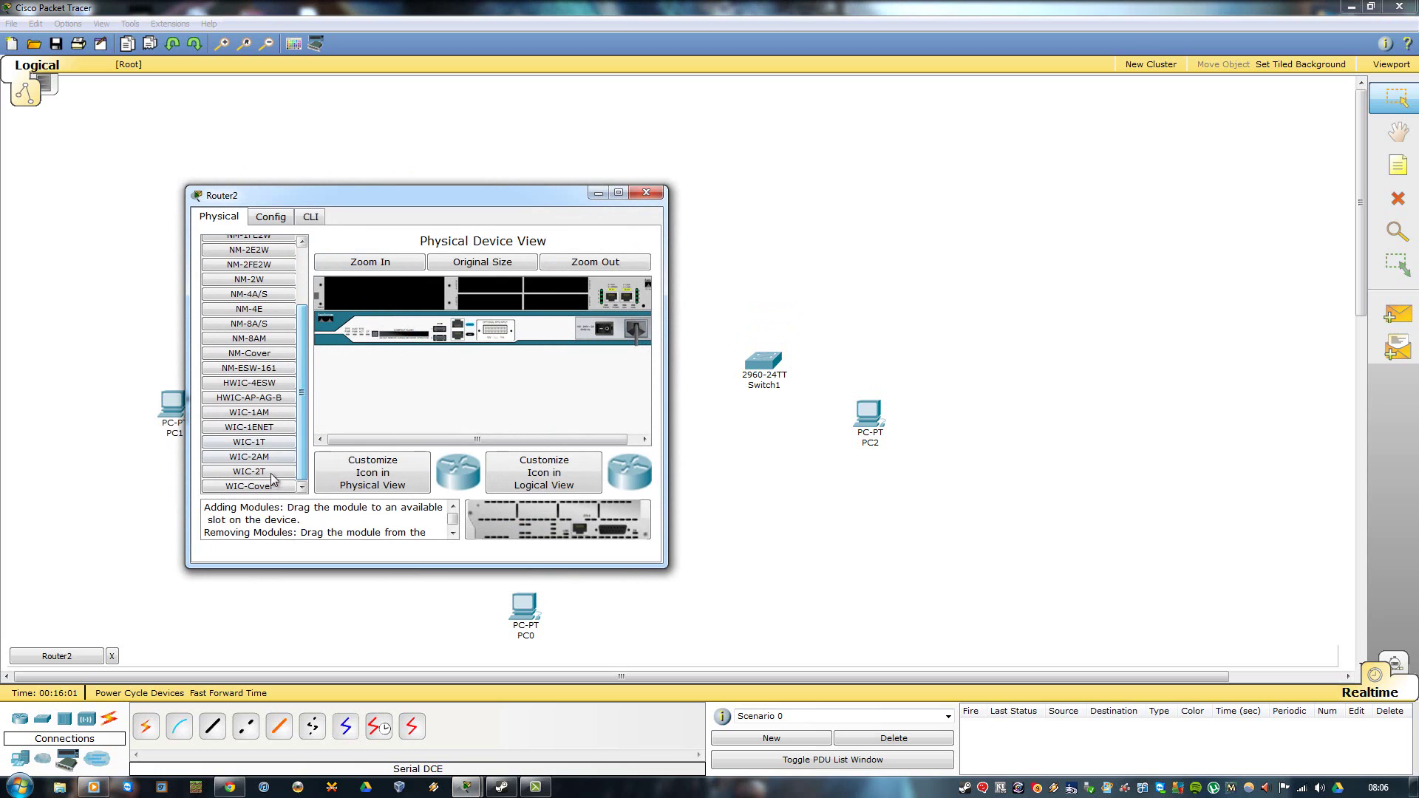
drag(265, 474, 566, 312)
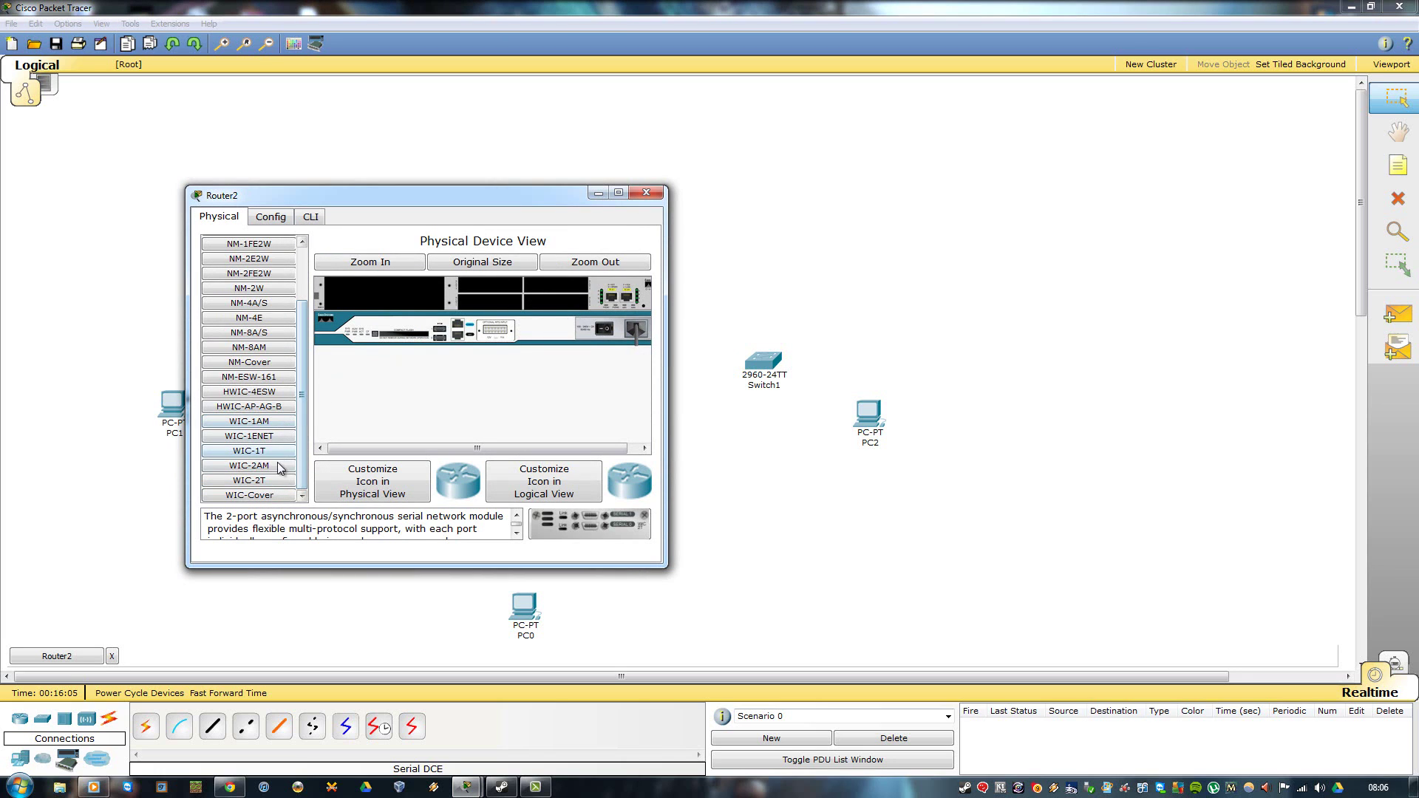
drag(274, 480, 467, 342)
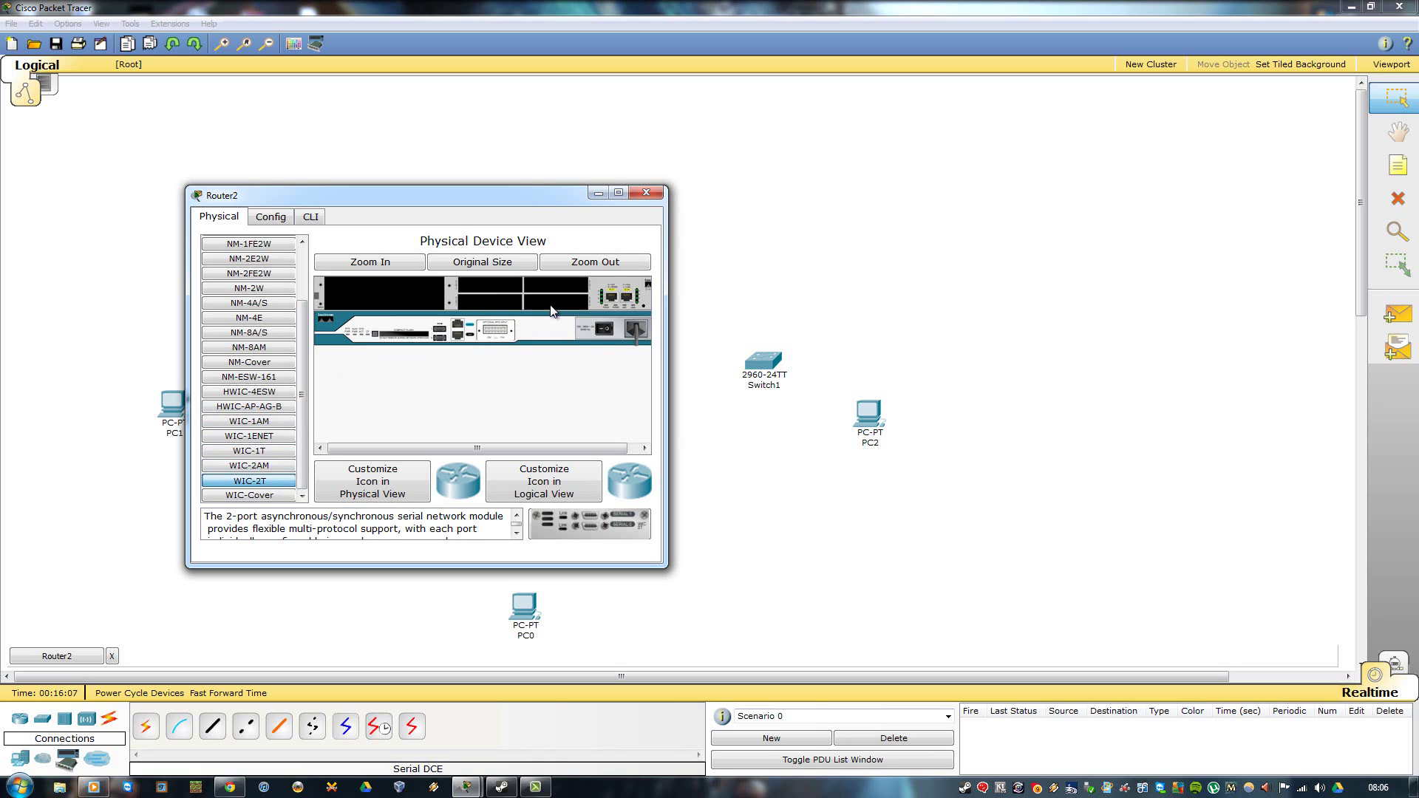
drag(550, 311, 554, 303)
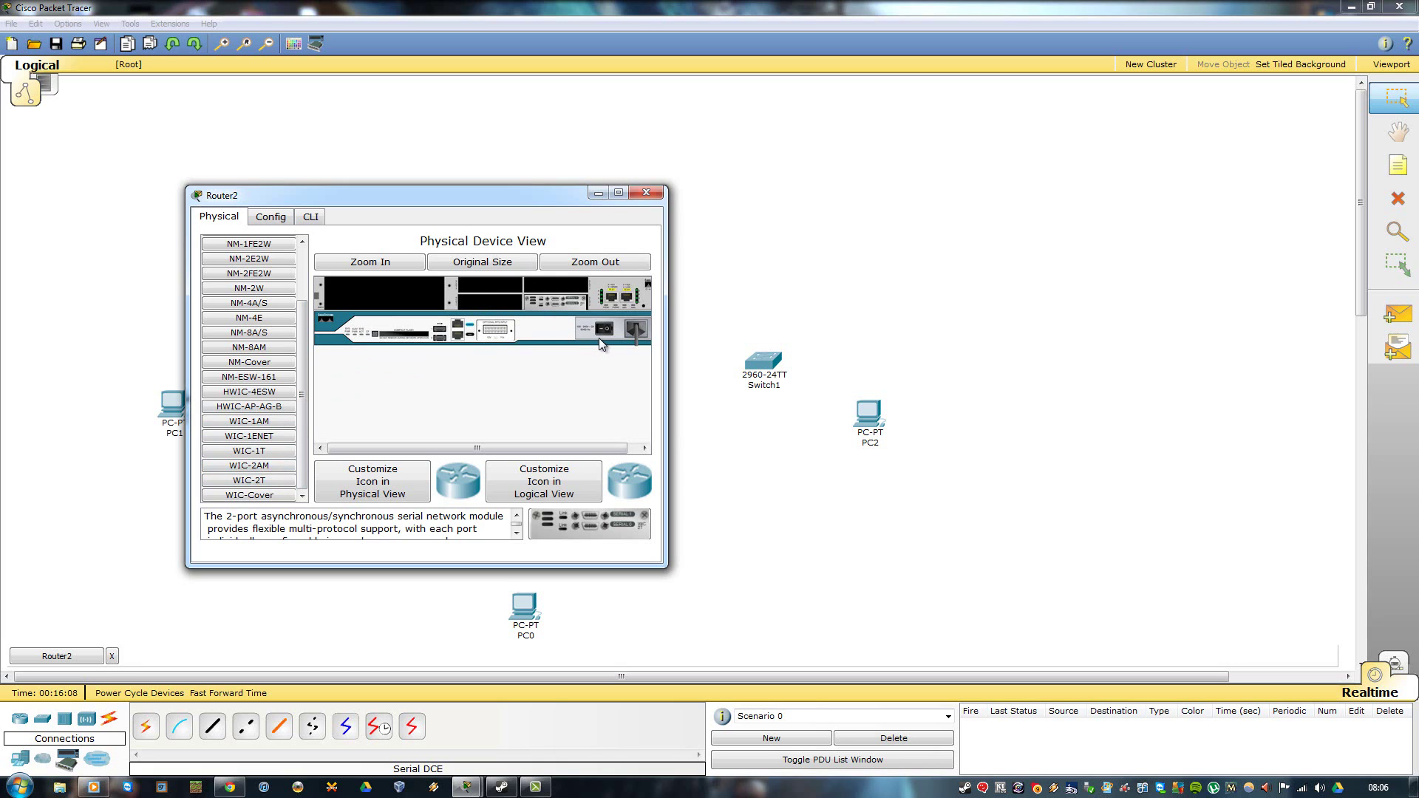
click(646, 192)
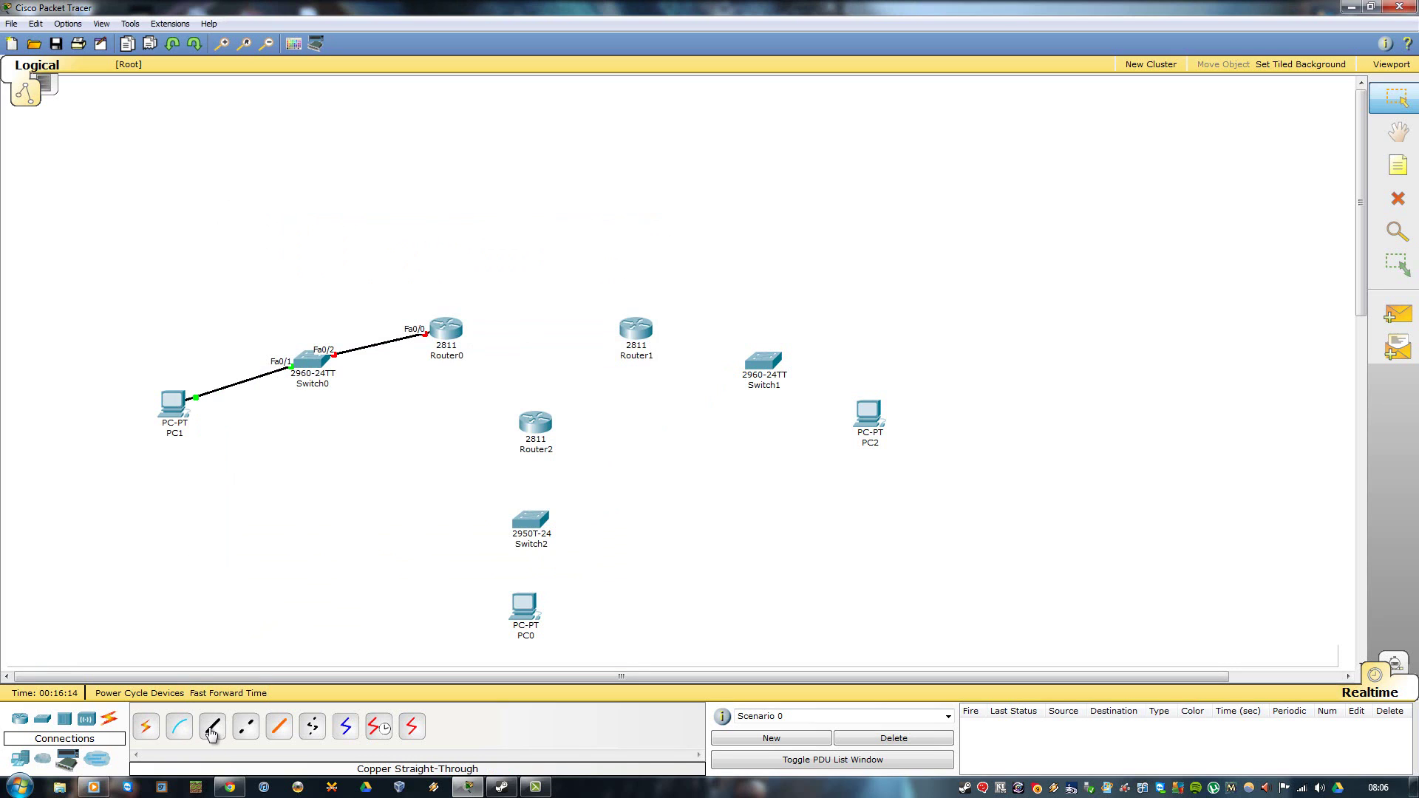
- Cable Router2 FastEthernet0/0 to Switch2 FastEthernet0/1 with a straight-through copper cable
click(213, 726)
click(540, 433)
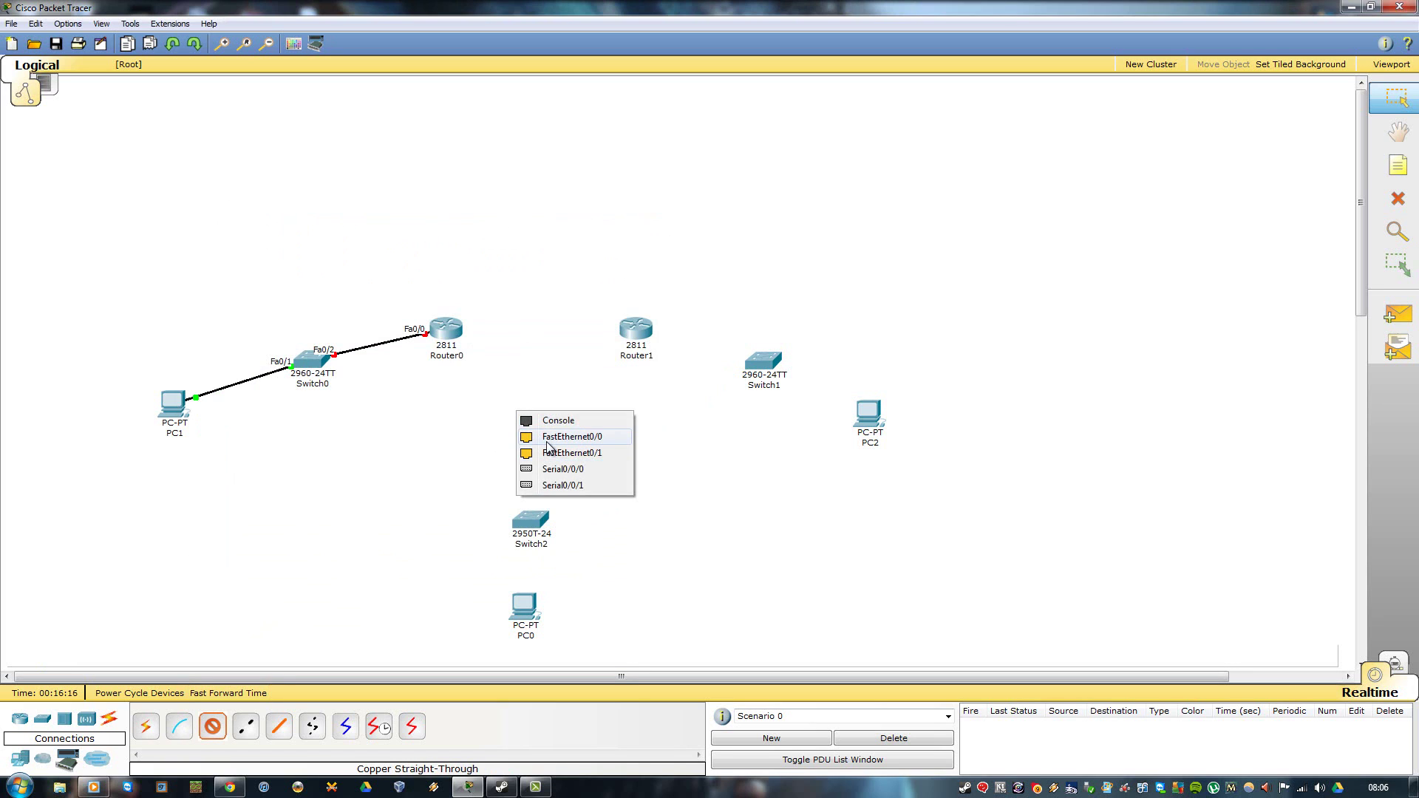
click(550, 447)
click(527, 530)
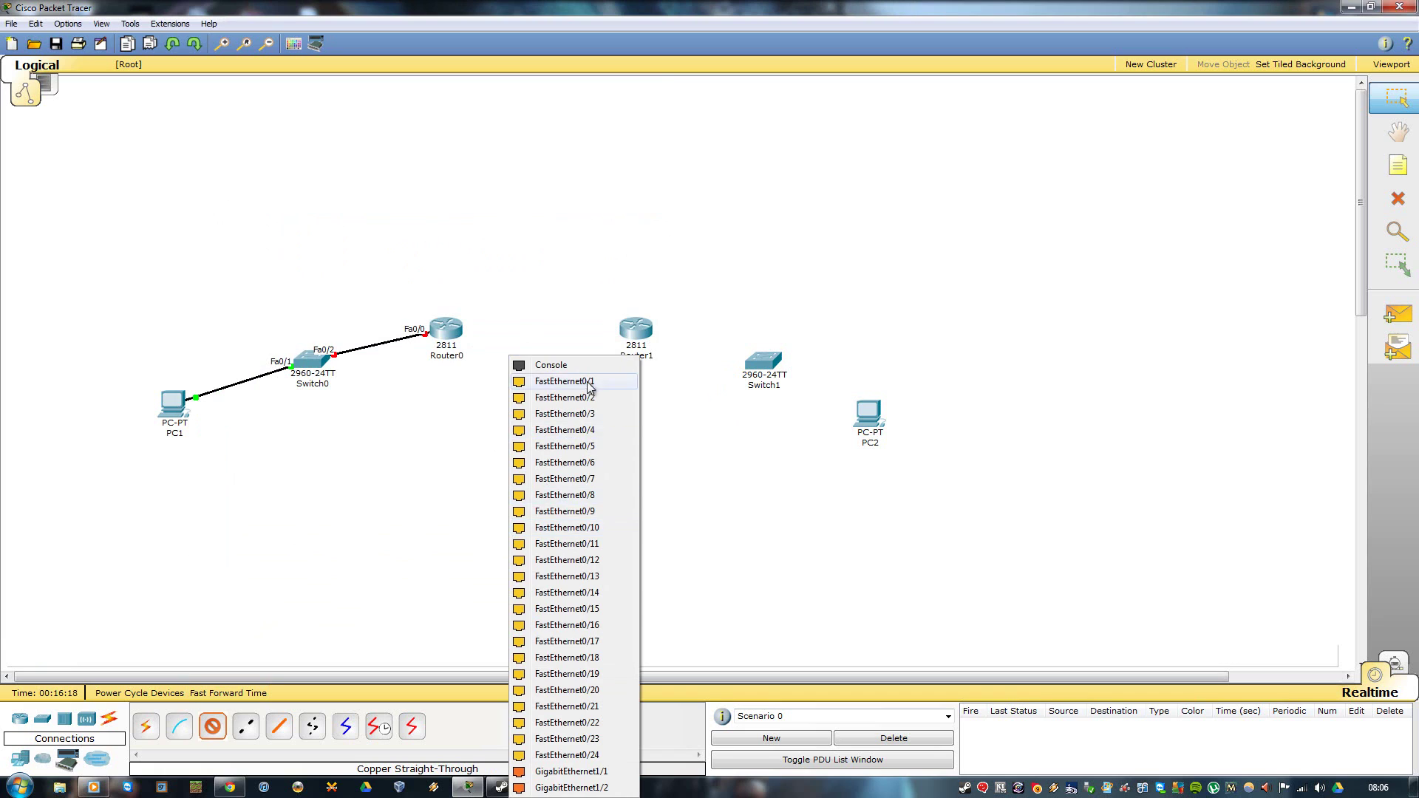
click(587, 385)
- Cable Switch2 FastEthernet0/2 to PC0's FastEthernet port
click(225, 730)
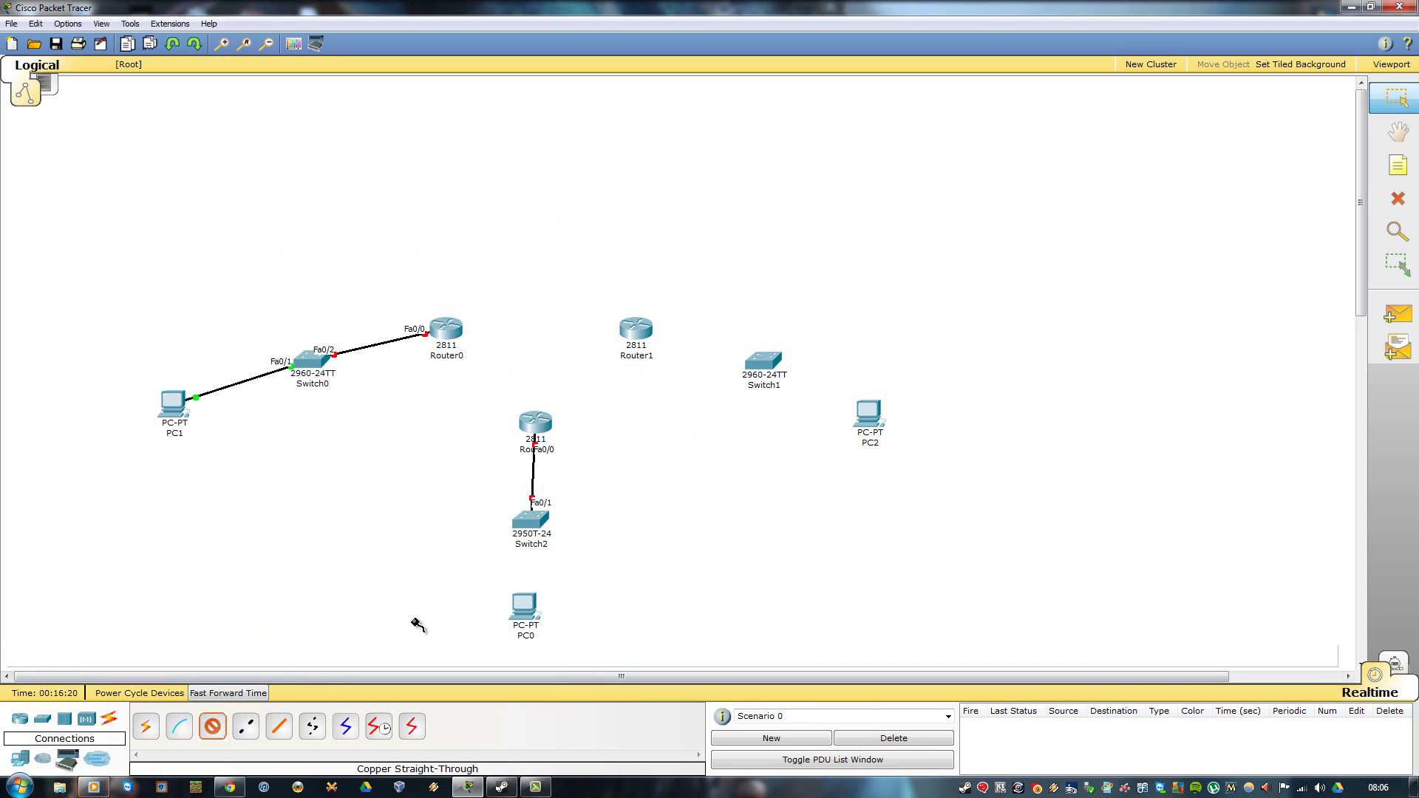
click(530, 521)
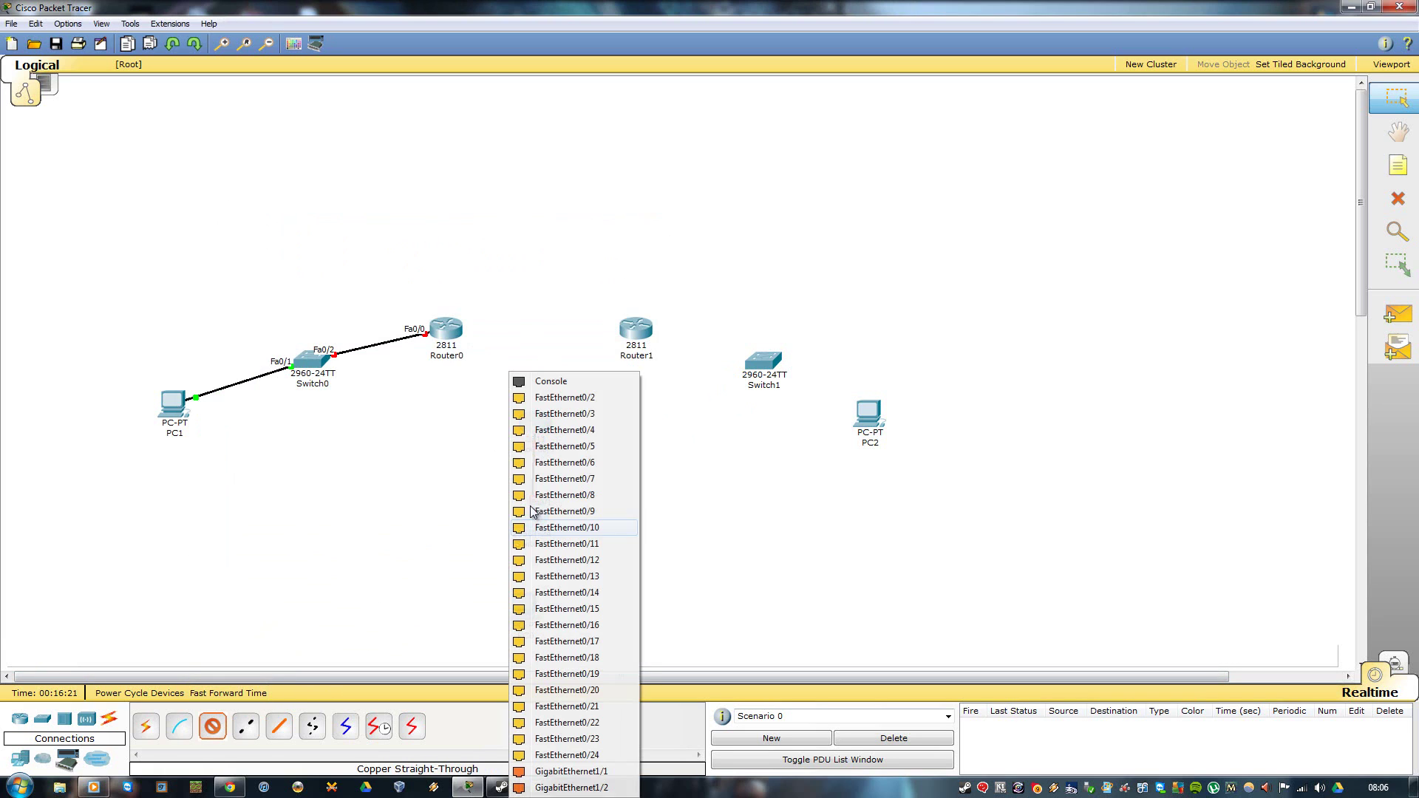
click(587, 399)
click(521, 600)
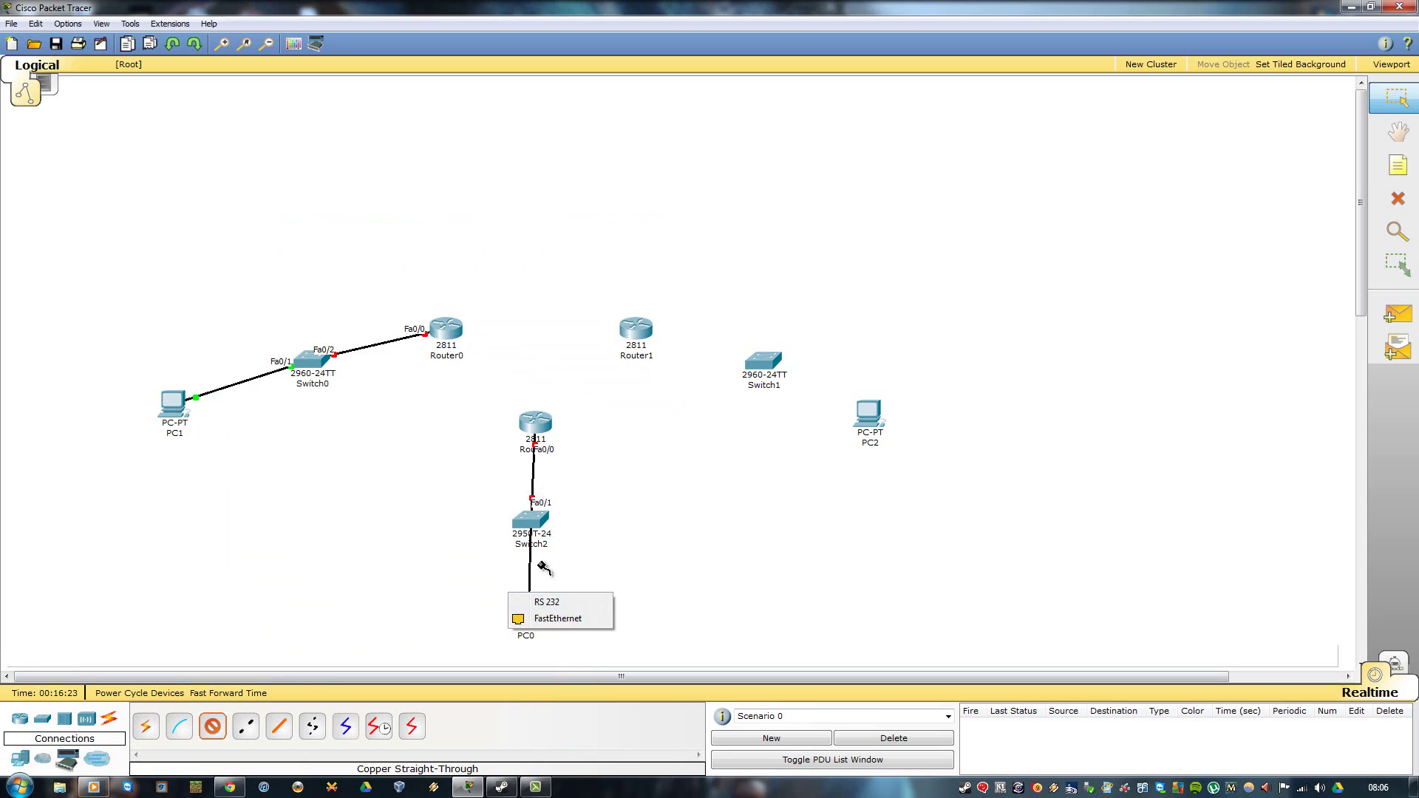
click(559, 619)
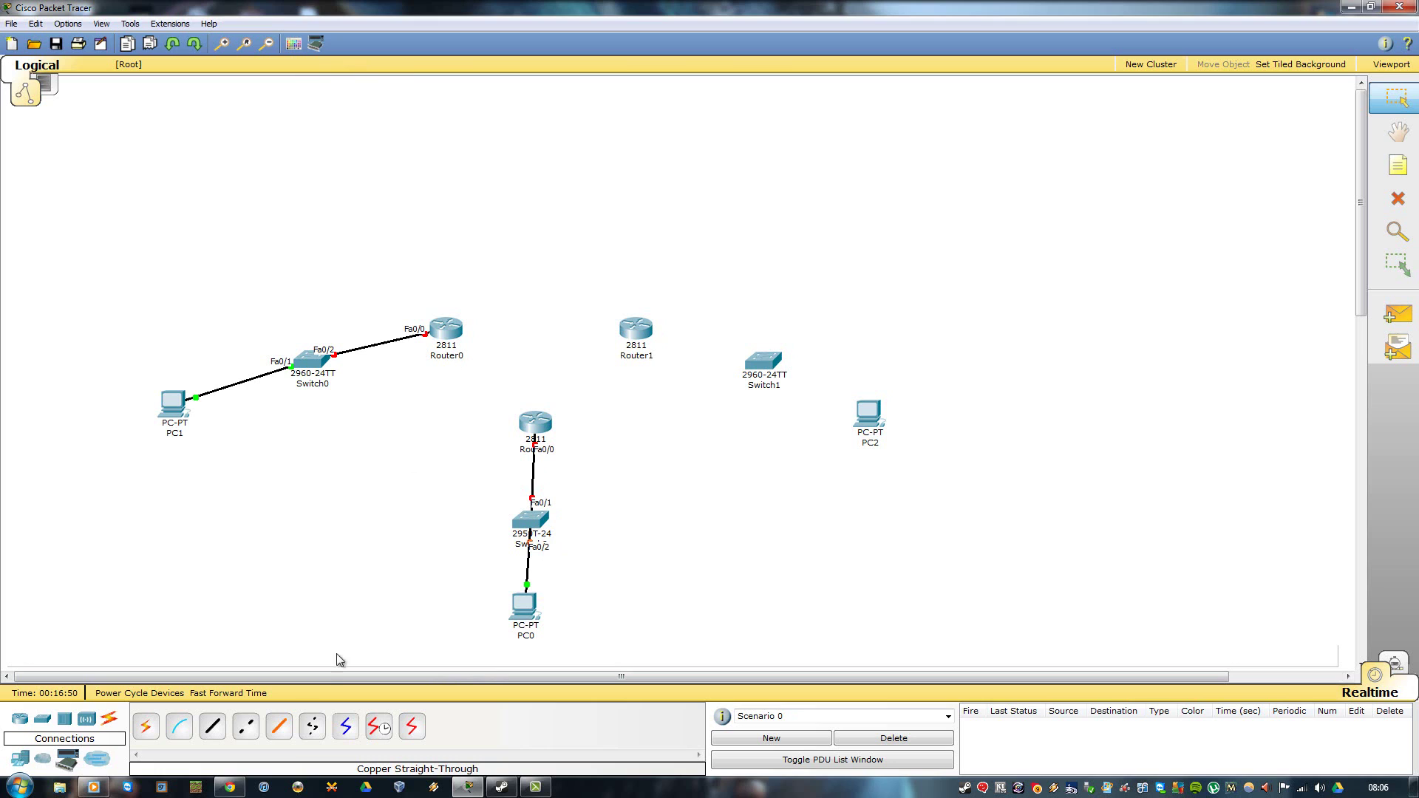
- Link Router0 Serial0/0/0 to Router1 Serial0/0/0 with a serial DCE cable
click(392, 729)
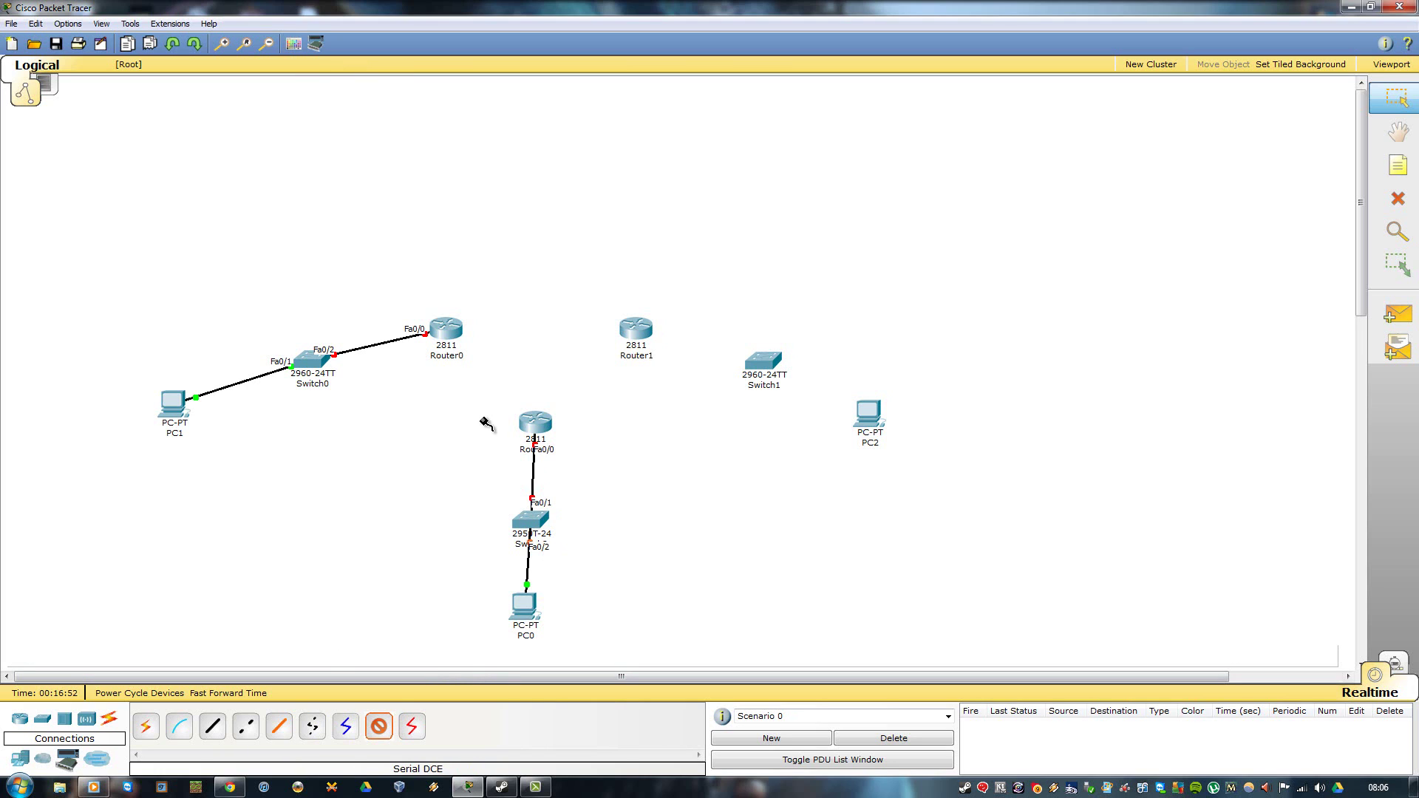
click(448, 326)
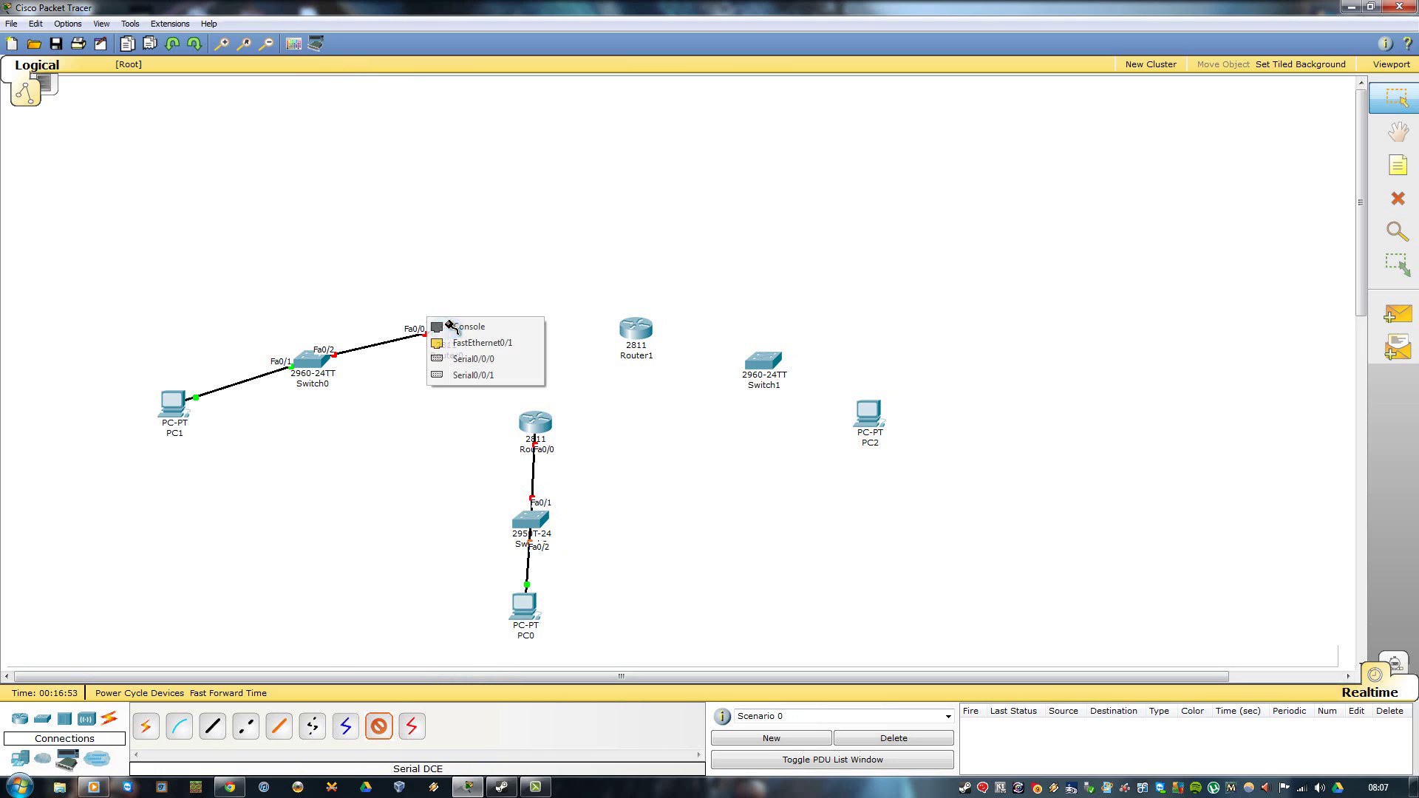
click(473, 360)
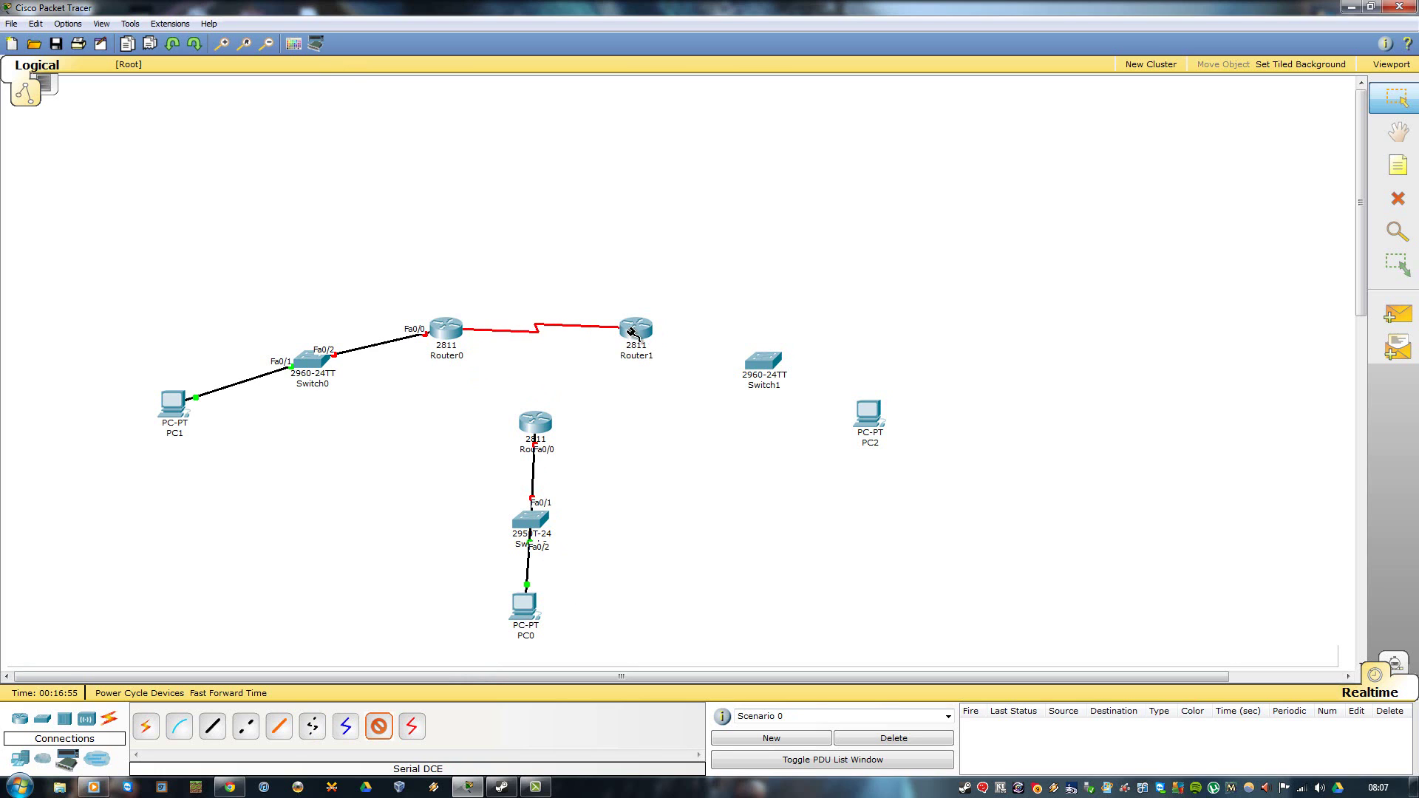
click(629, 333)
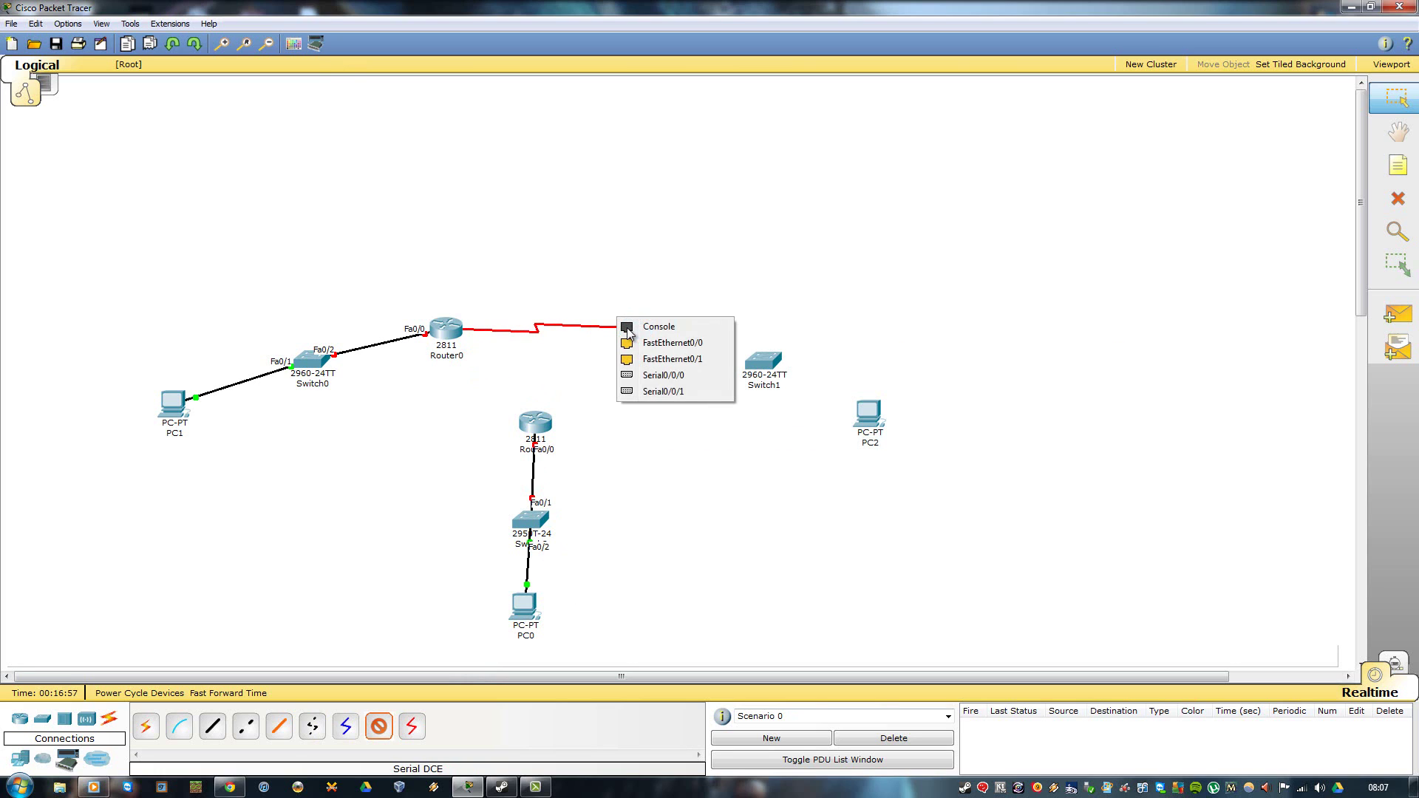
click(658, 375)
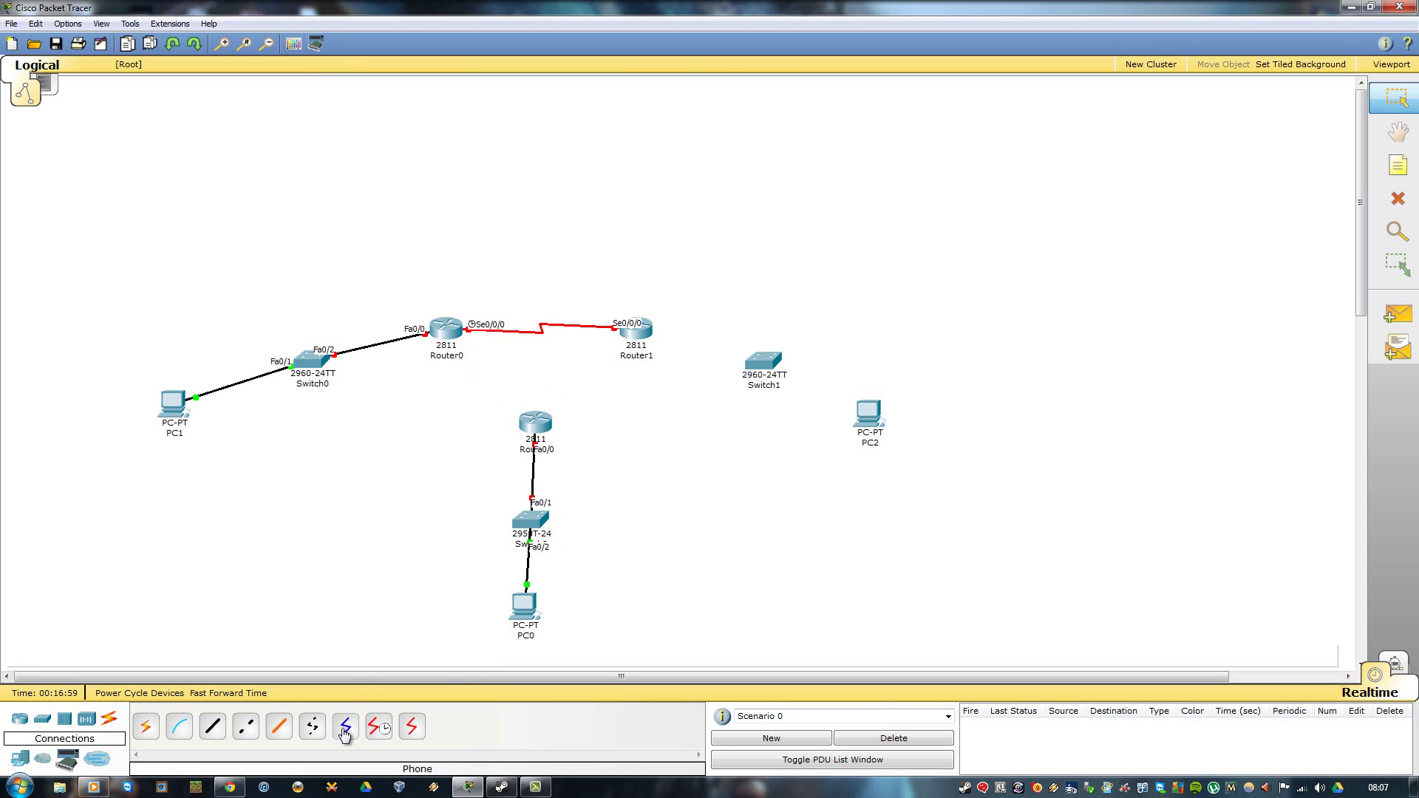
- Link Router0 Serial0/0/1 to Router2 Serial0/0/0 with a second serial DCE cable
click(379, 726)
click(454, 337)
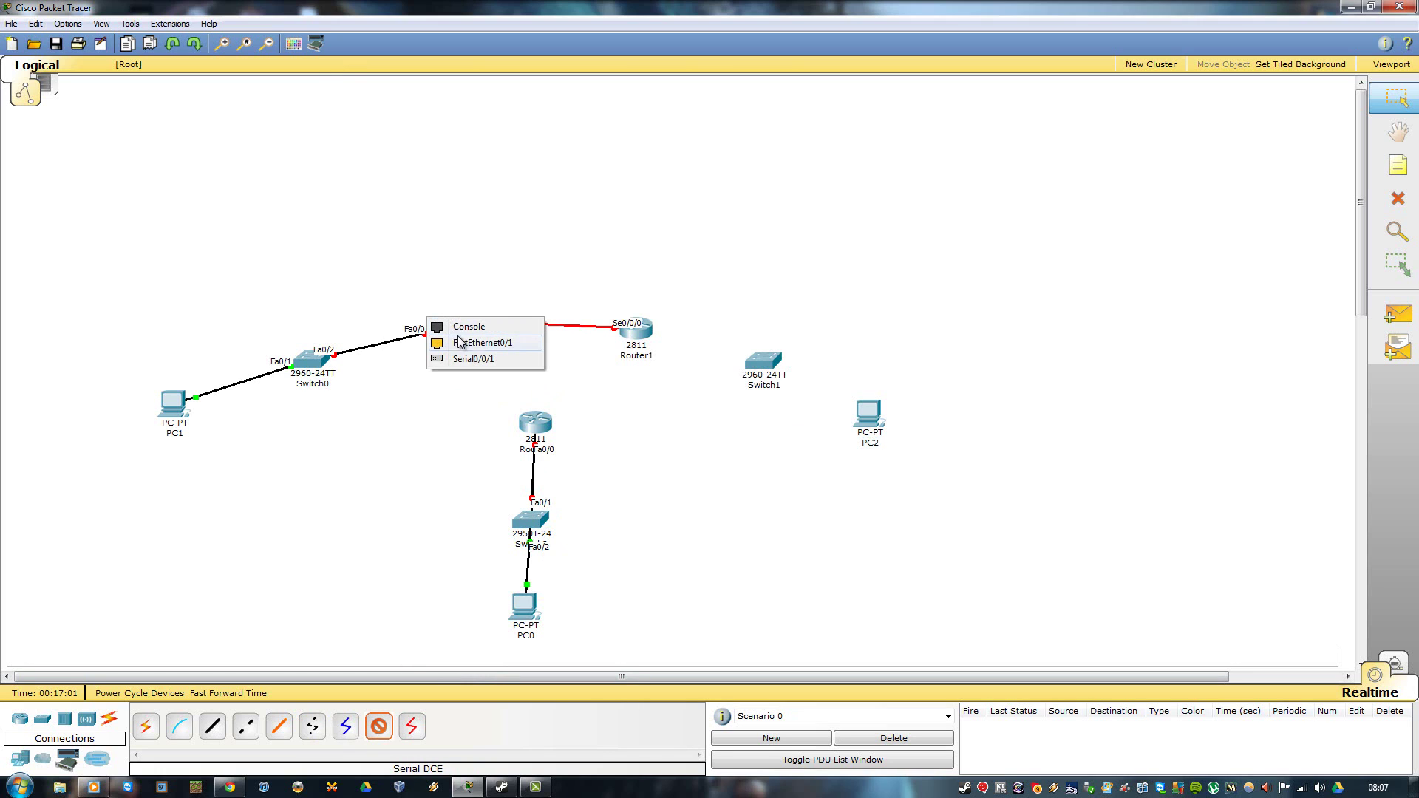
click(473, 359)
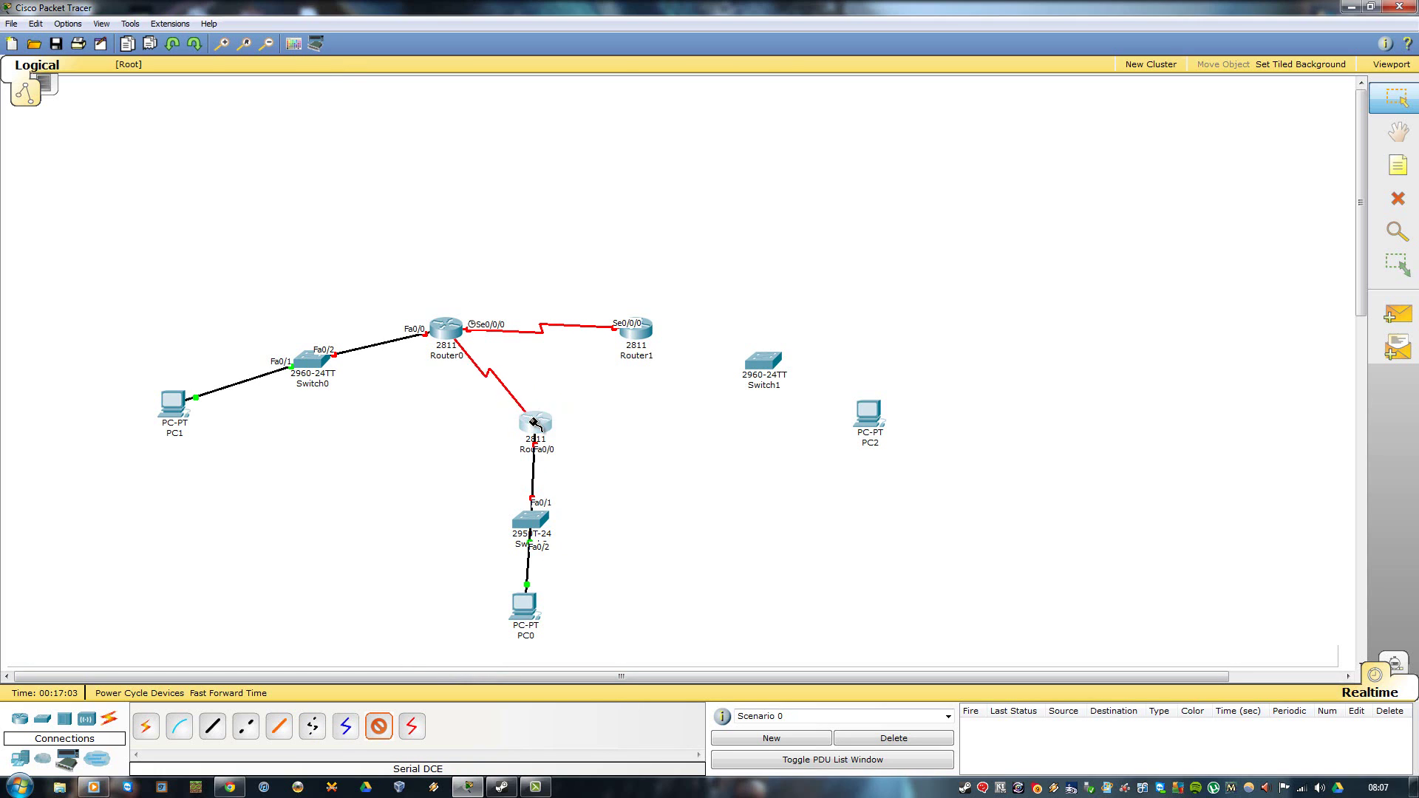
click(536, 423)
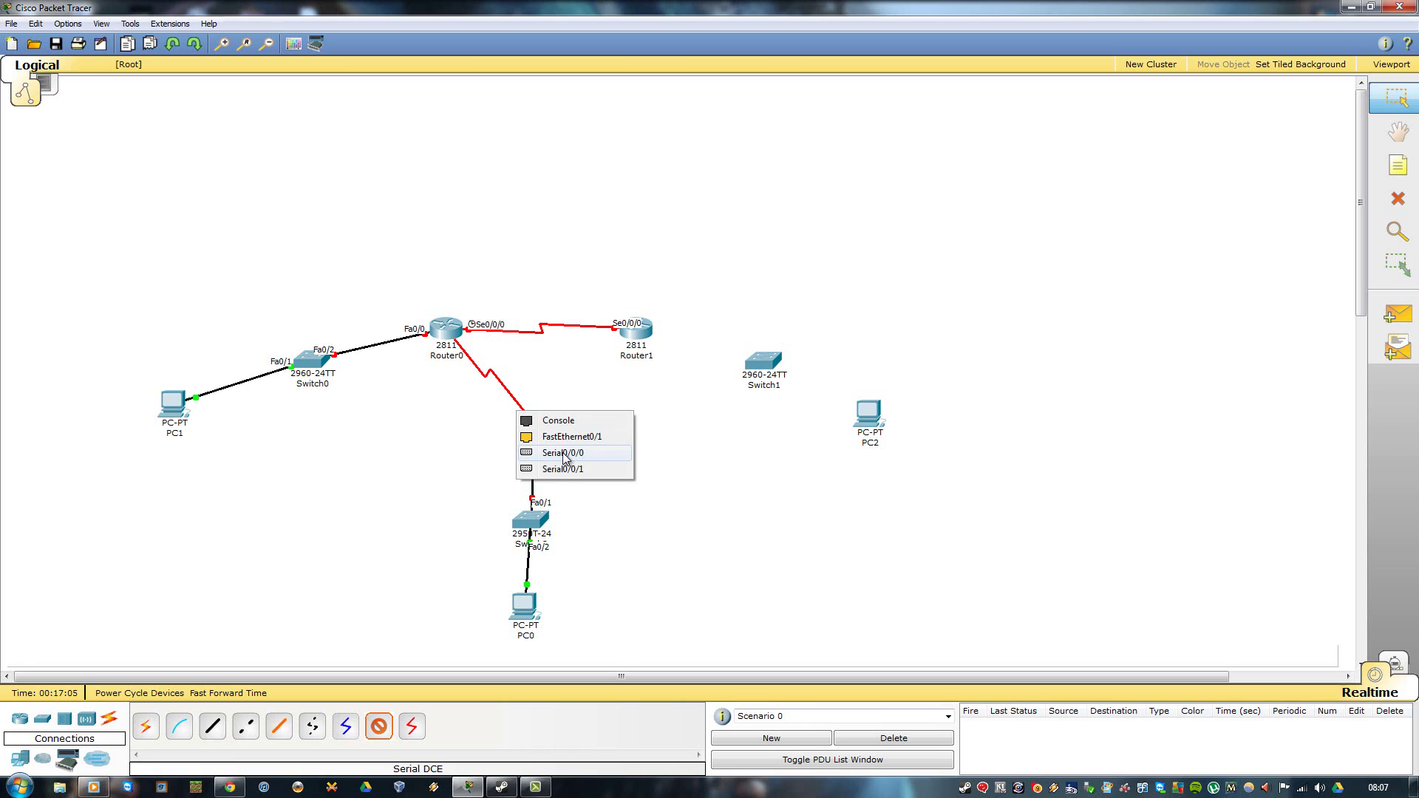
click(566, 454)
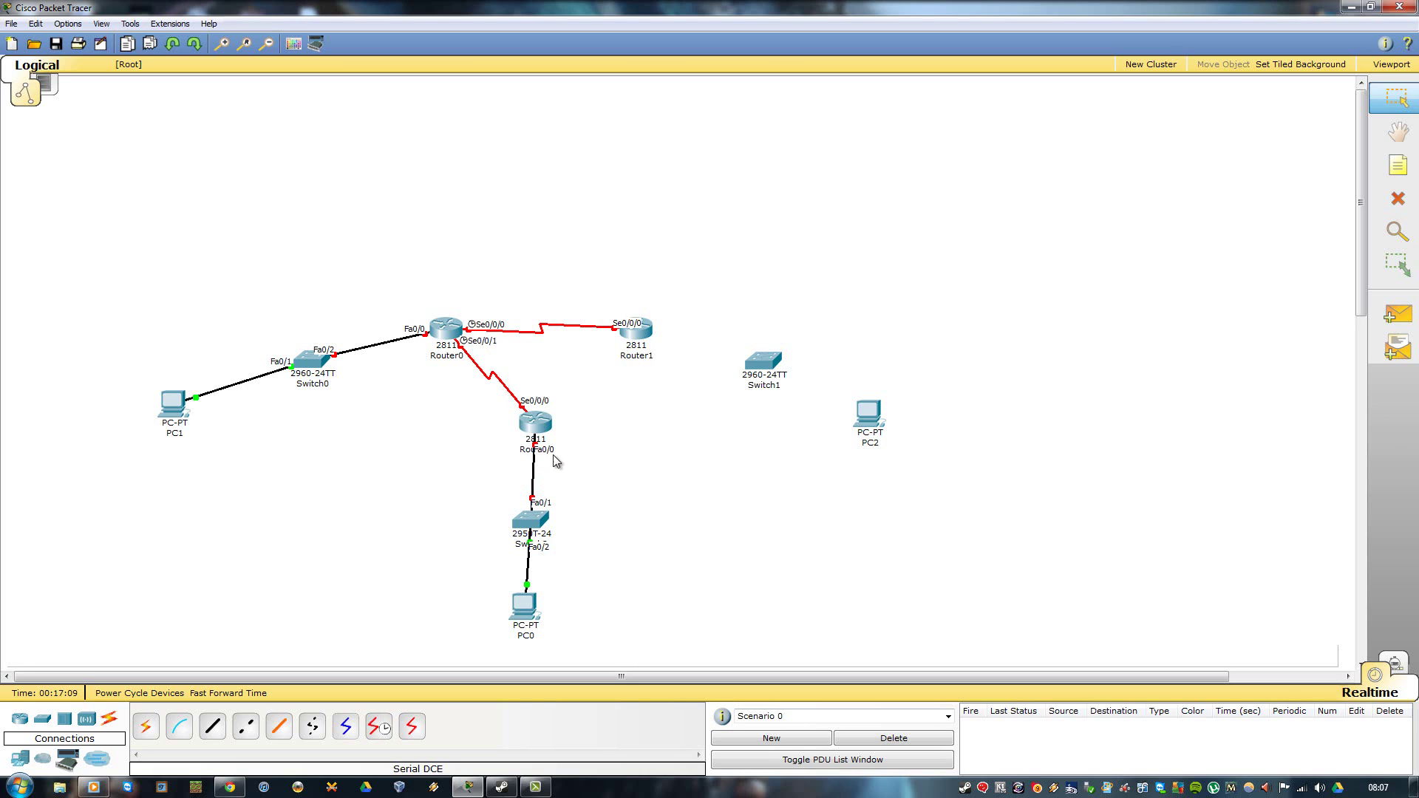
mouse_move(571, 434)
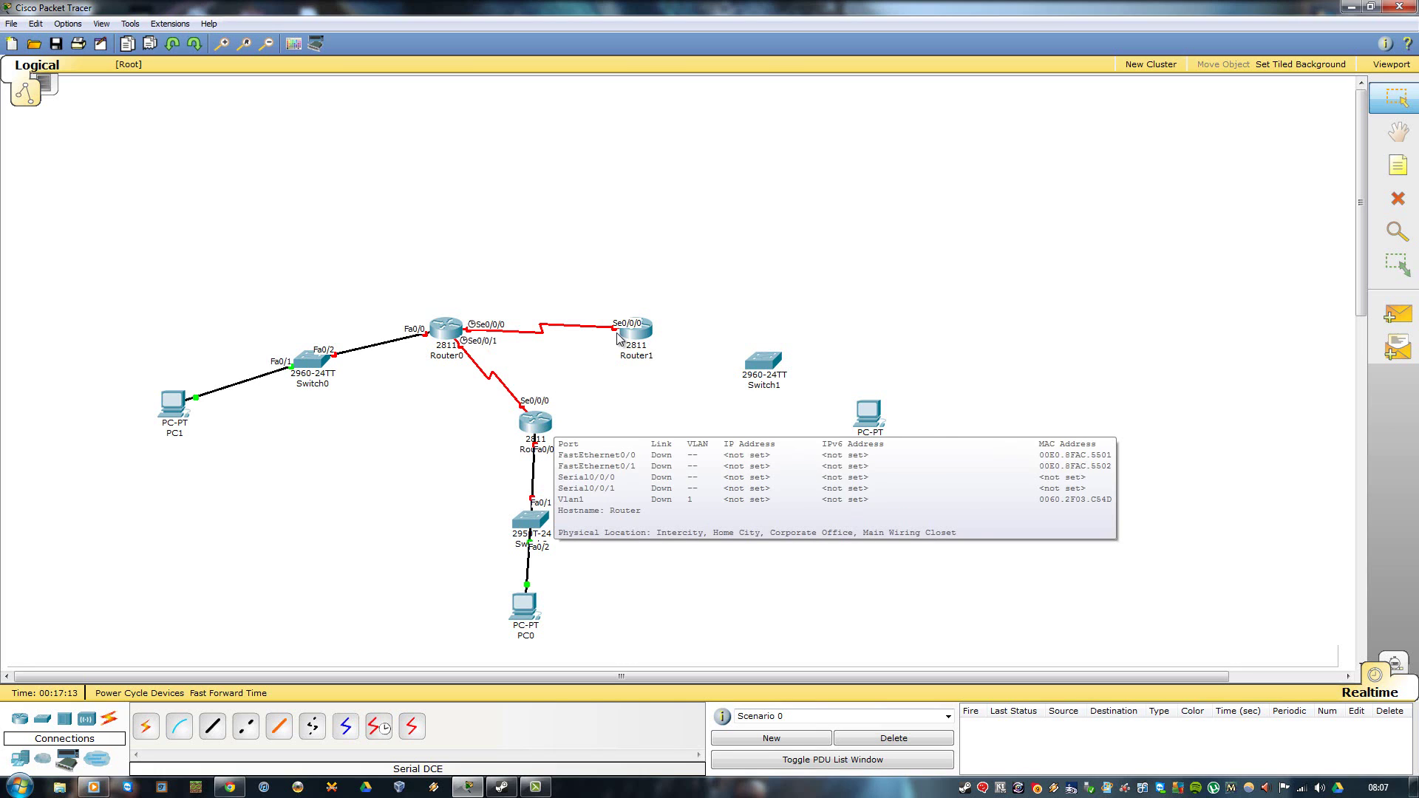
mouse_move(626, 336)
mouse_move(446, 332)
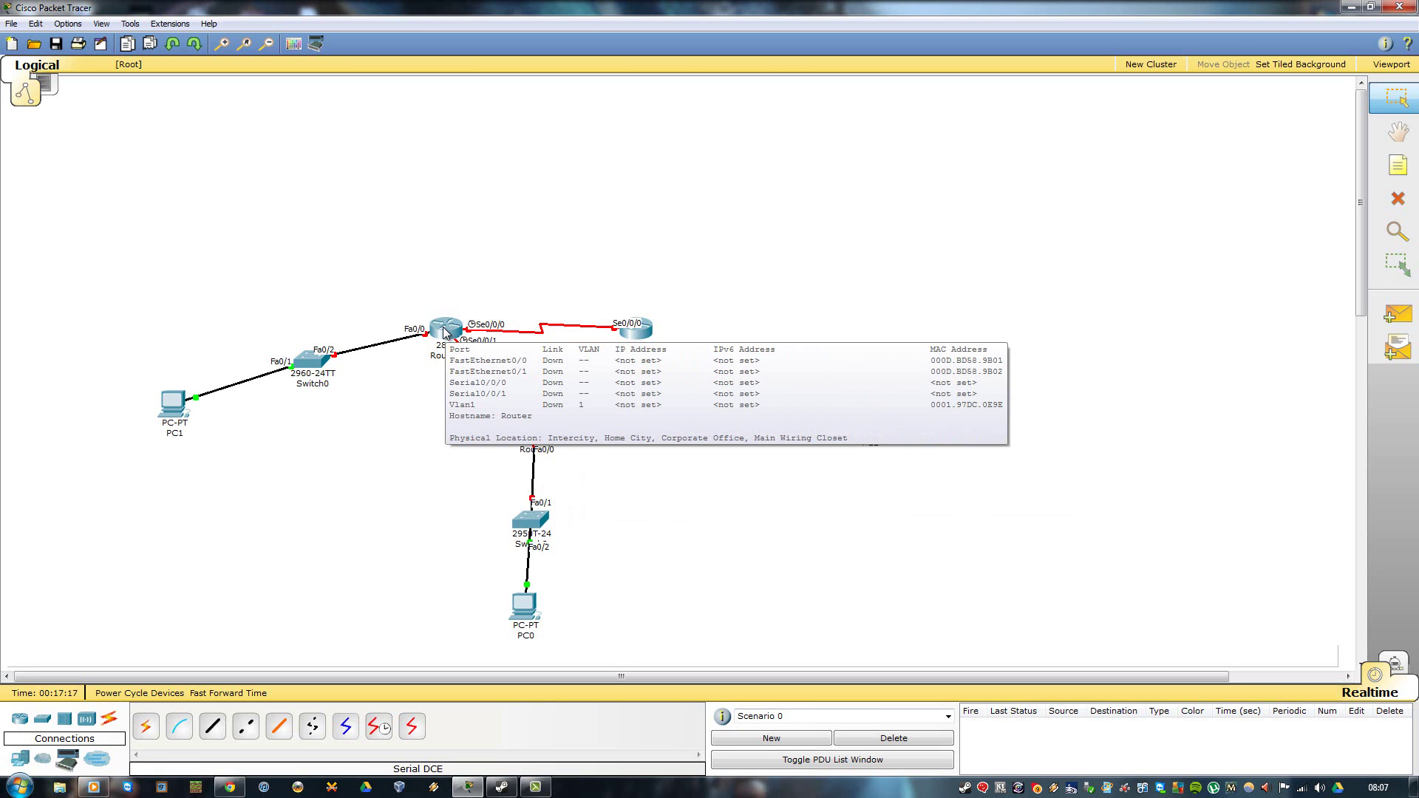
- In Router0's CLI, enter enable and conf t, then set hostname R1
click(446, 332)
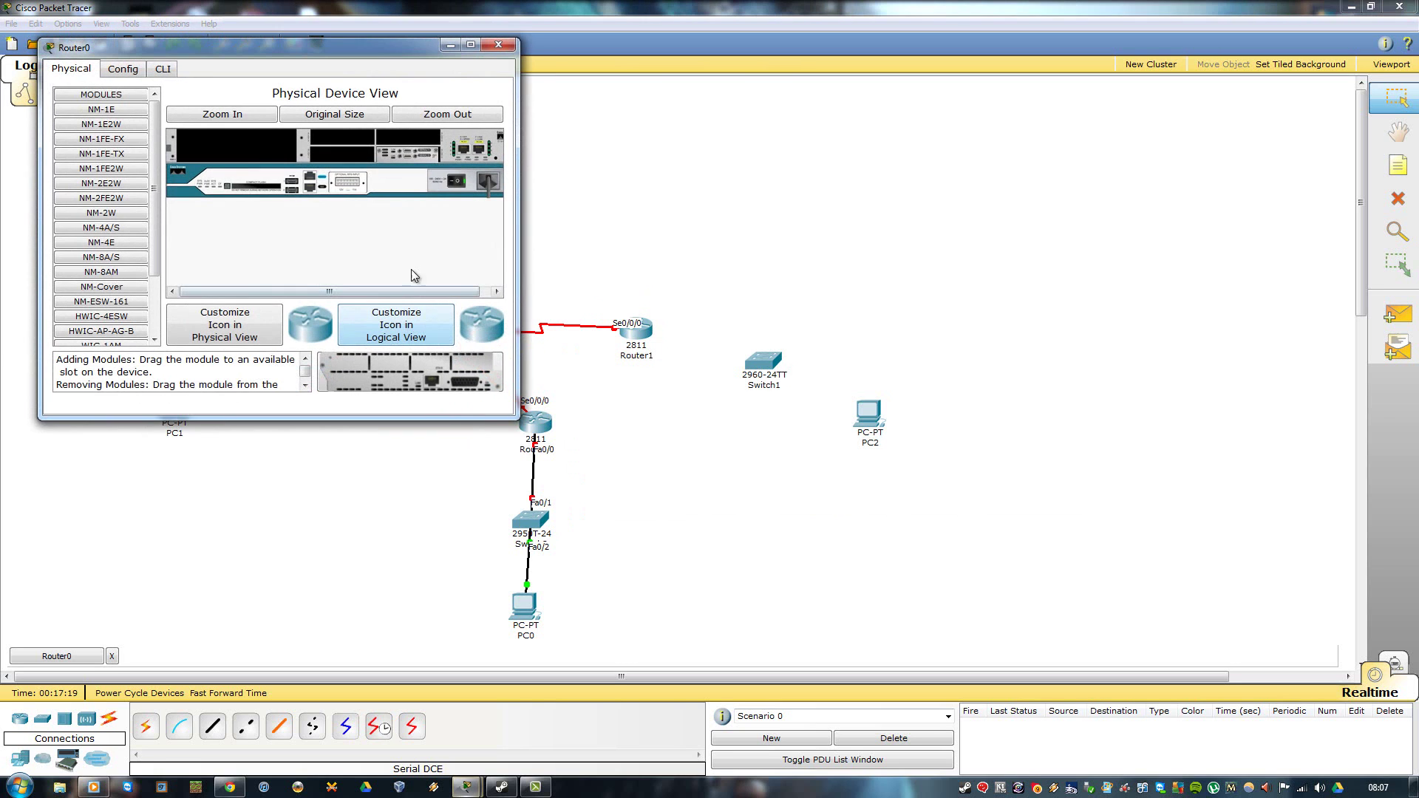
click(163, 69)
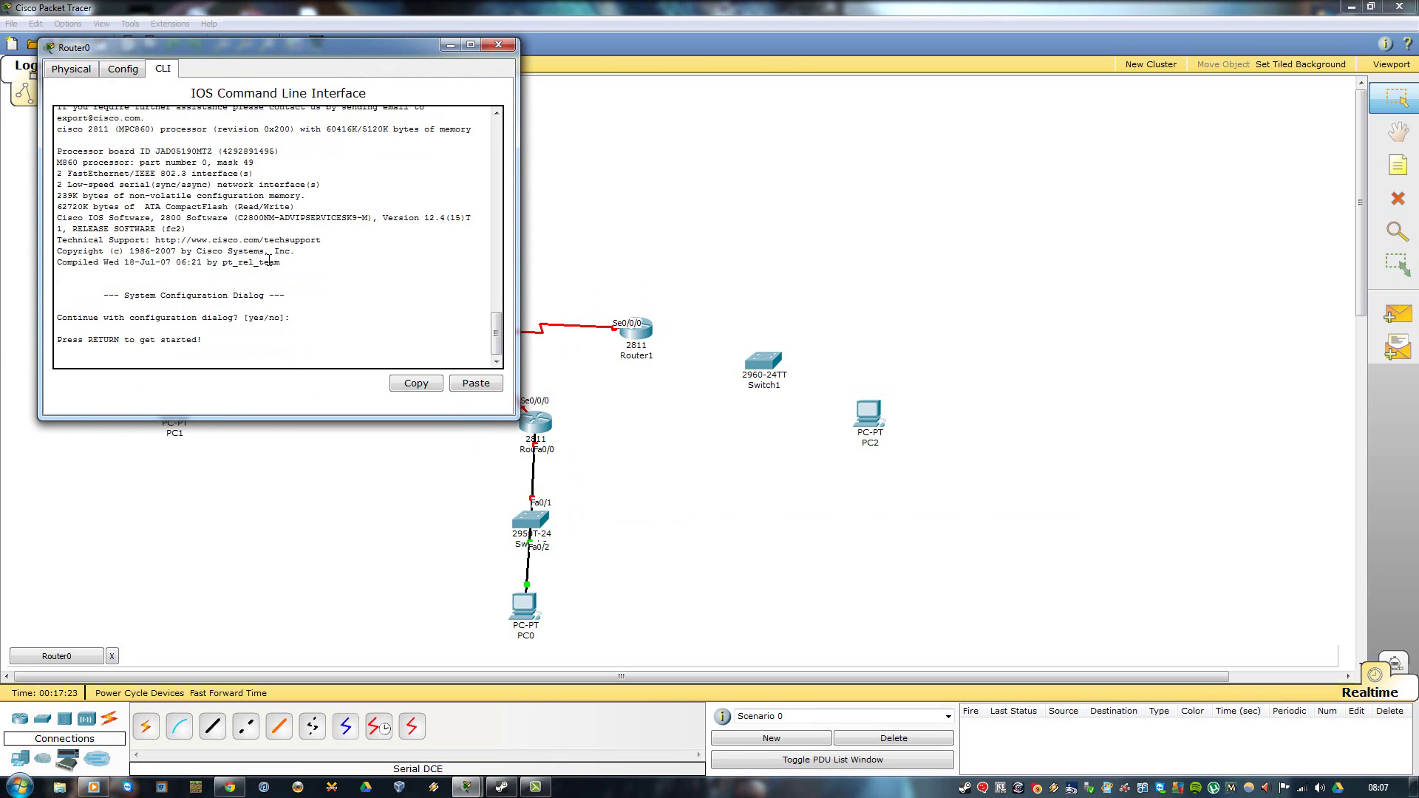
drag(358, 53, 666, 225)
key(Return)
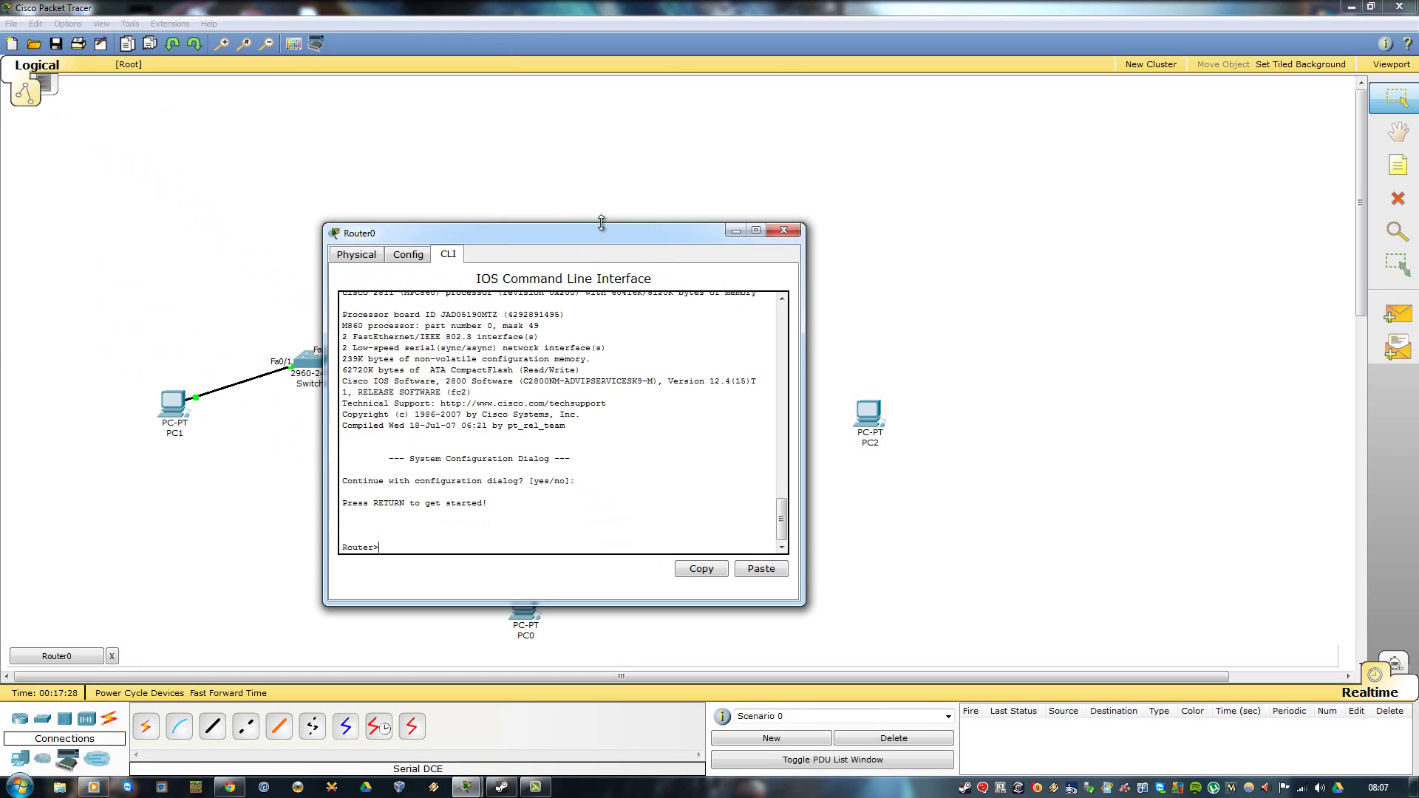
text(ena)
key(Return)
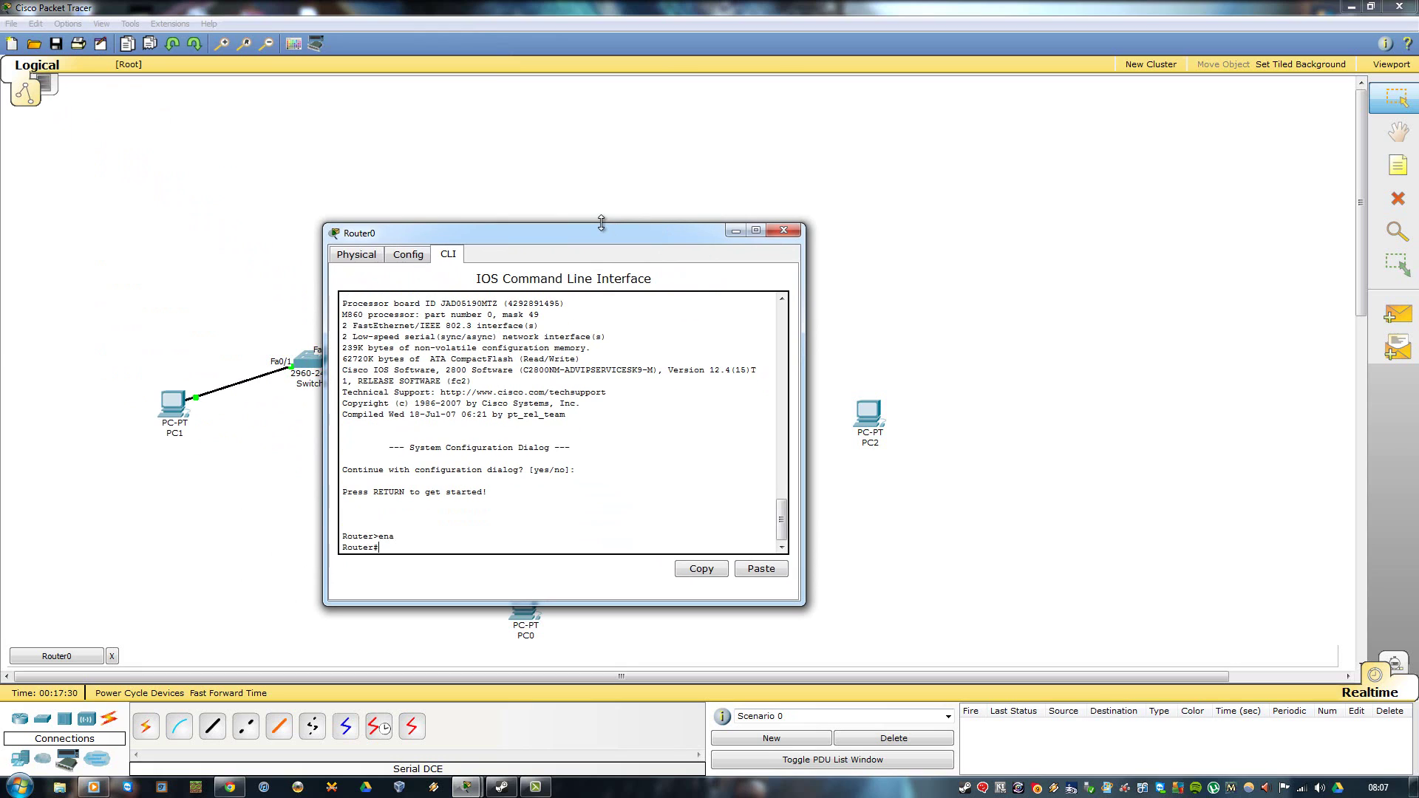
text(conf t)
key(Return)
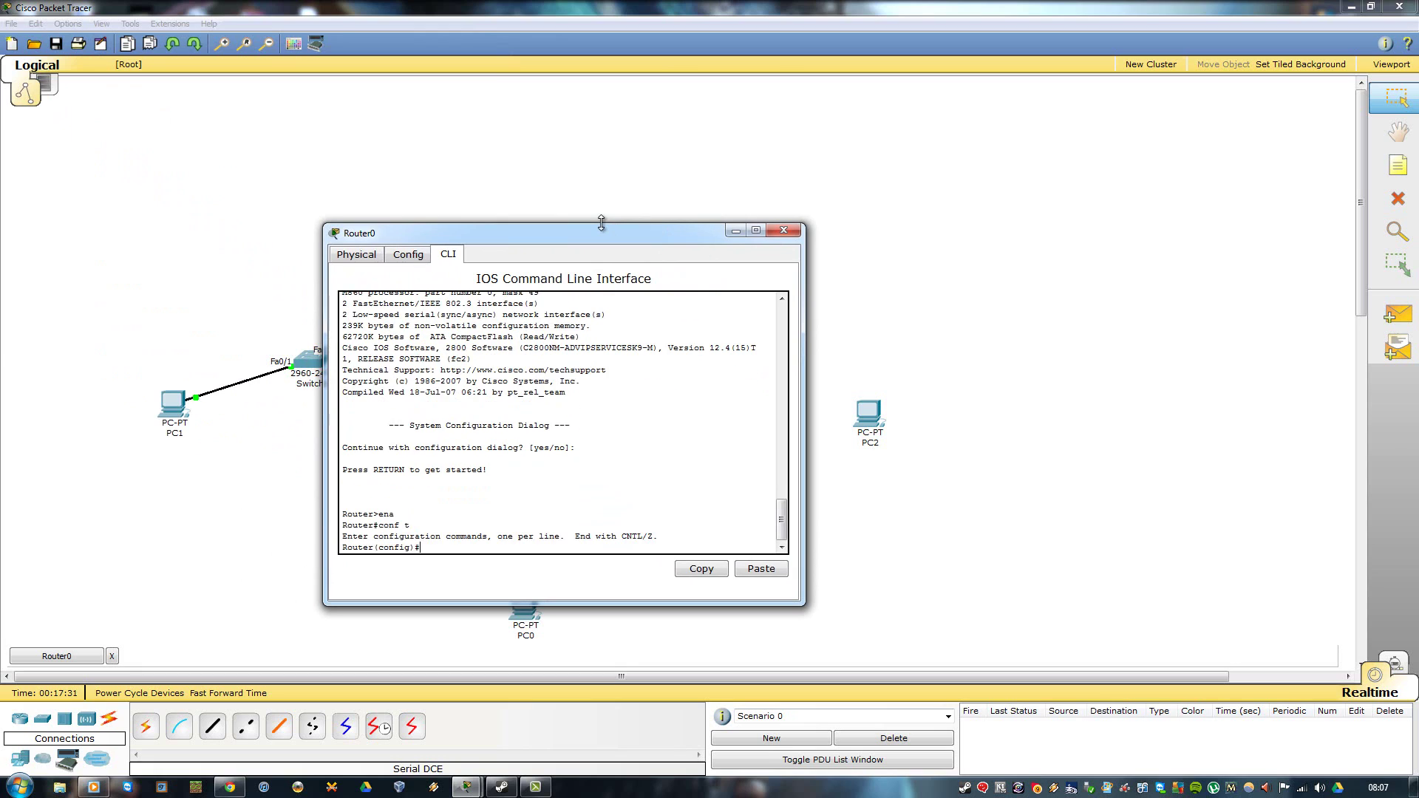
text(hostname R1)
key(Return)
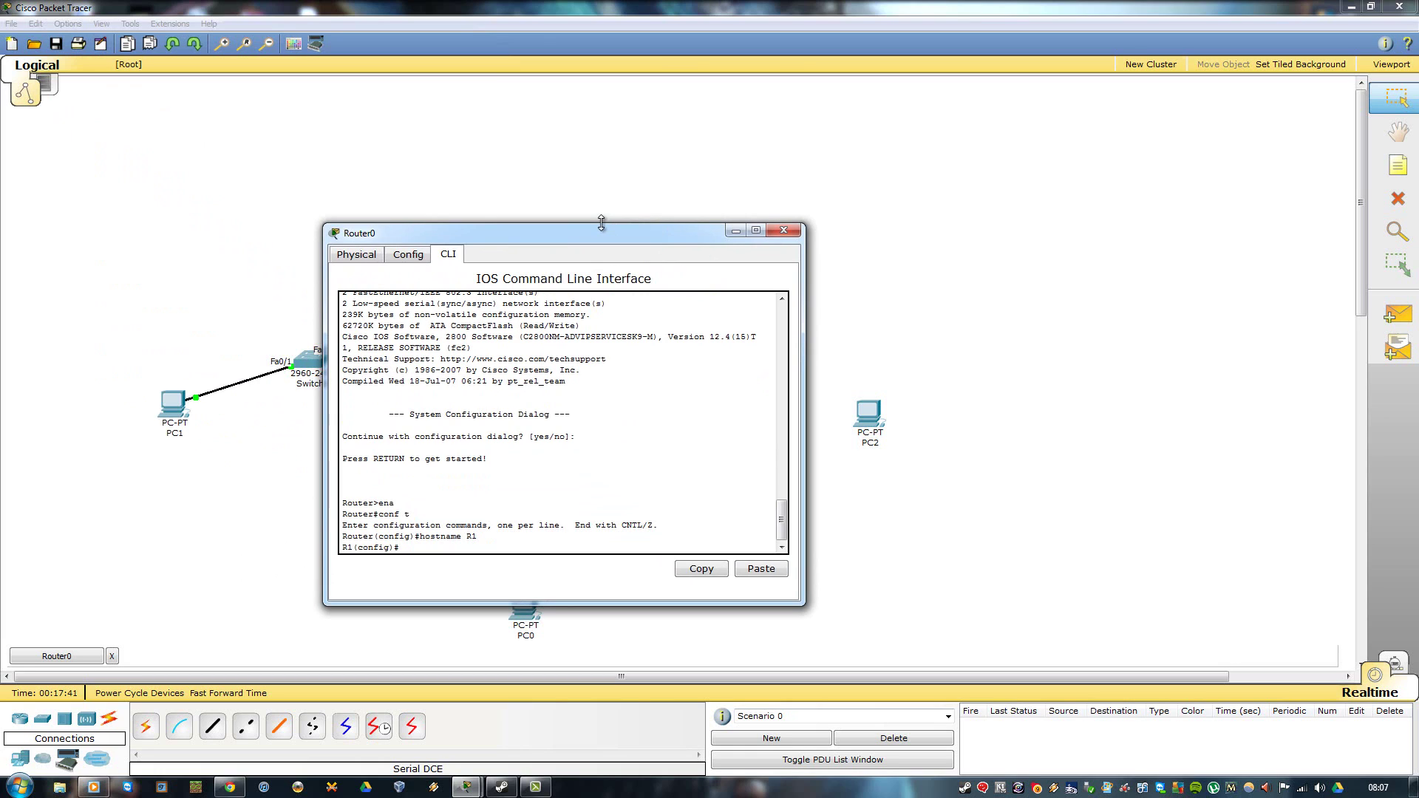
- Give Serial0/0/0 192.168.1.1 255.255.255.0, clock rate 64000, and no shut
text(int s0/0/0)
key(Return)
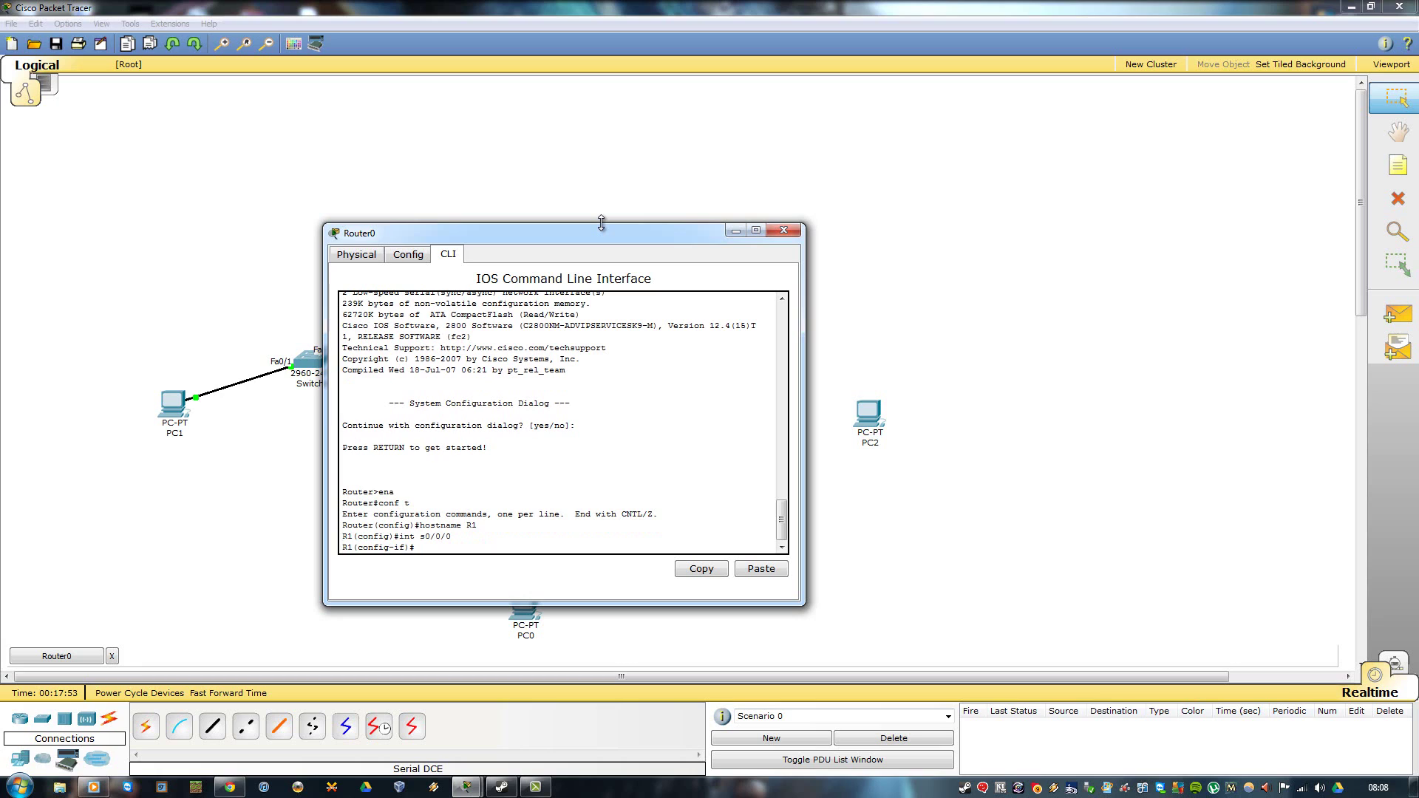
text(ip add 192.168.1.1 255.255.255.0)
key(Return)
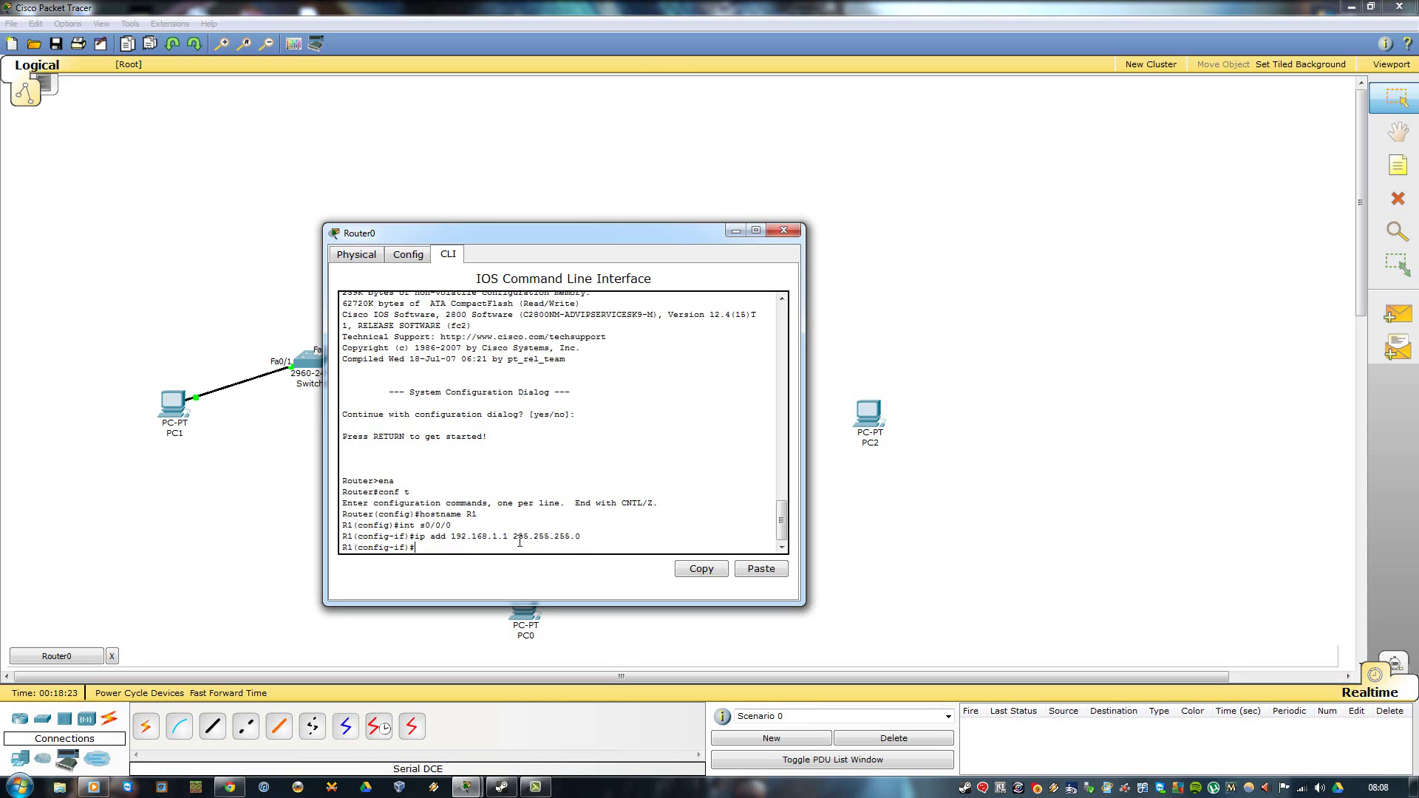
text(lock rate 64000)
key(Return)
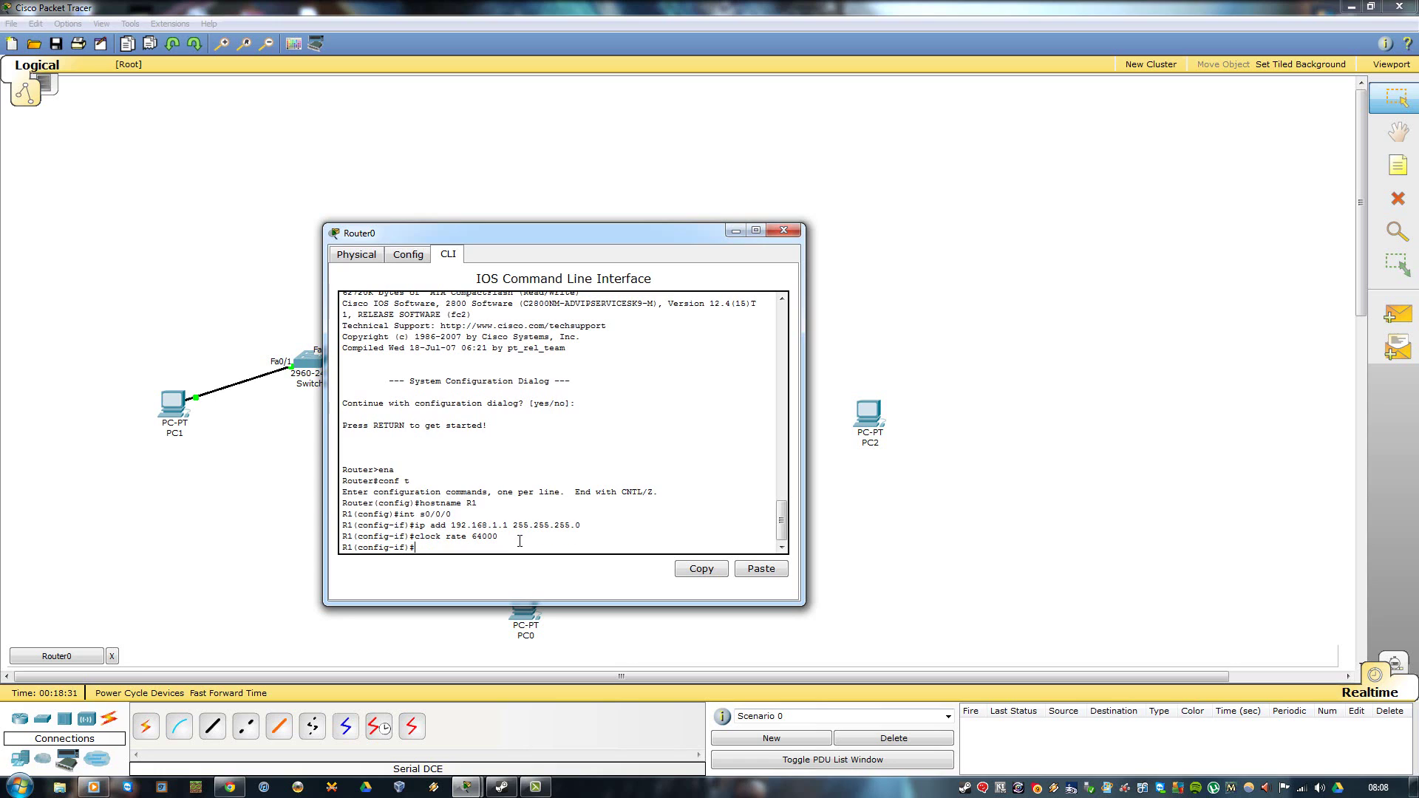
text(no shut)
key(Return)
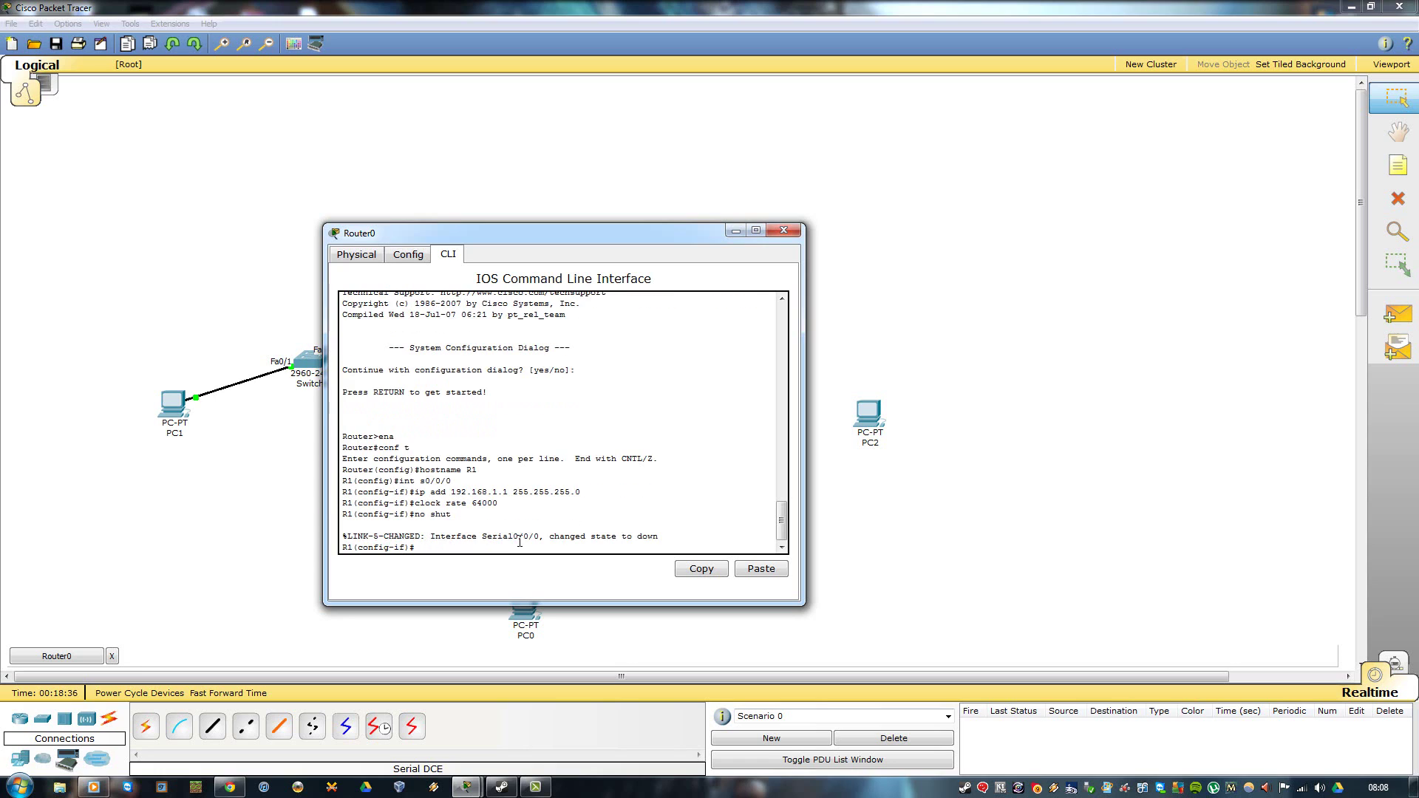
- Open Router1's CLI, skip the setup dialog, and enter enable and conf t
click(784, 230)
click(634, 334)
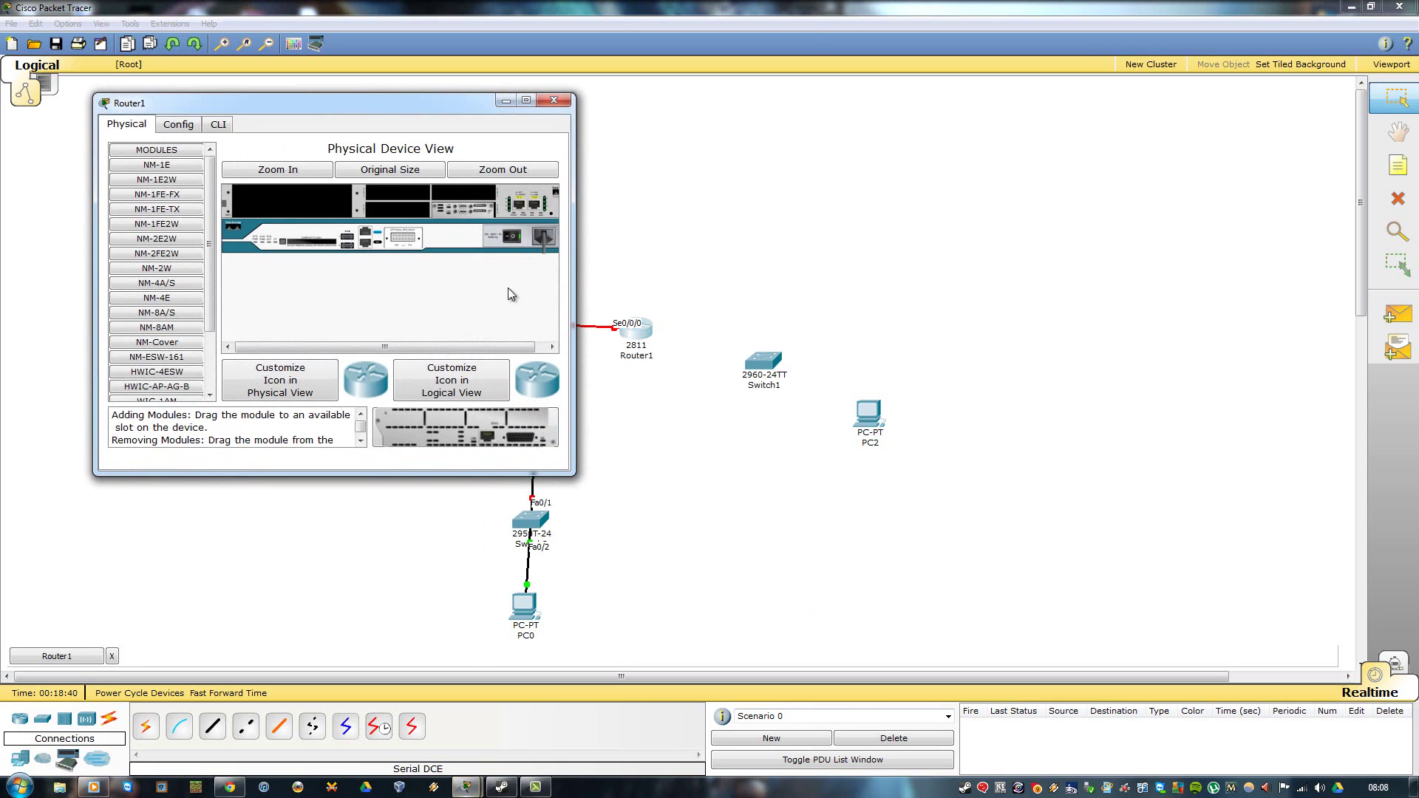
click(219, 126)
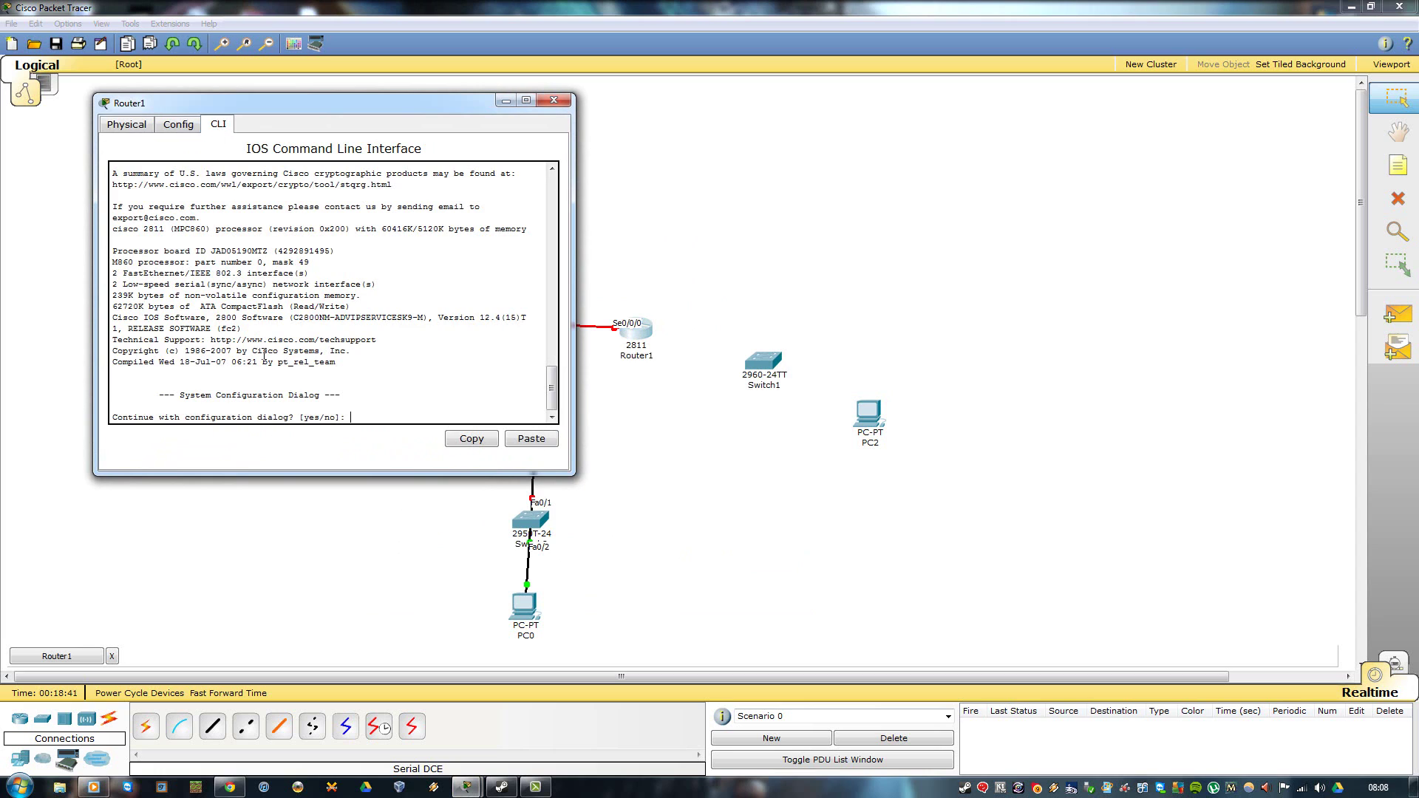
key(Return)
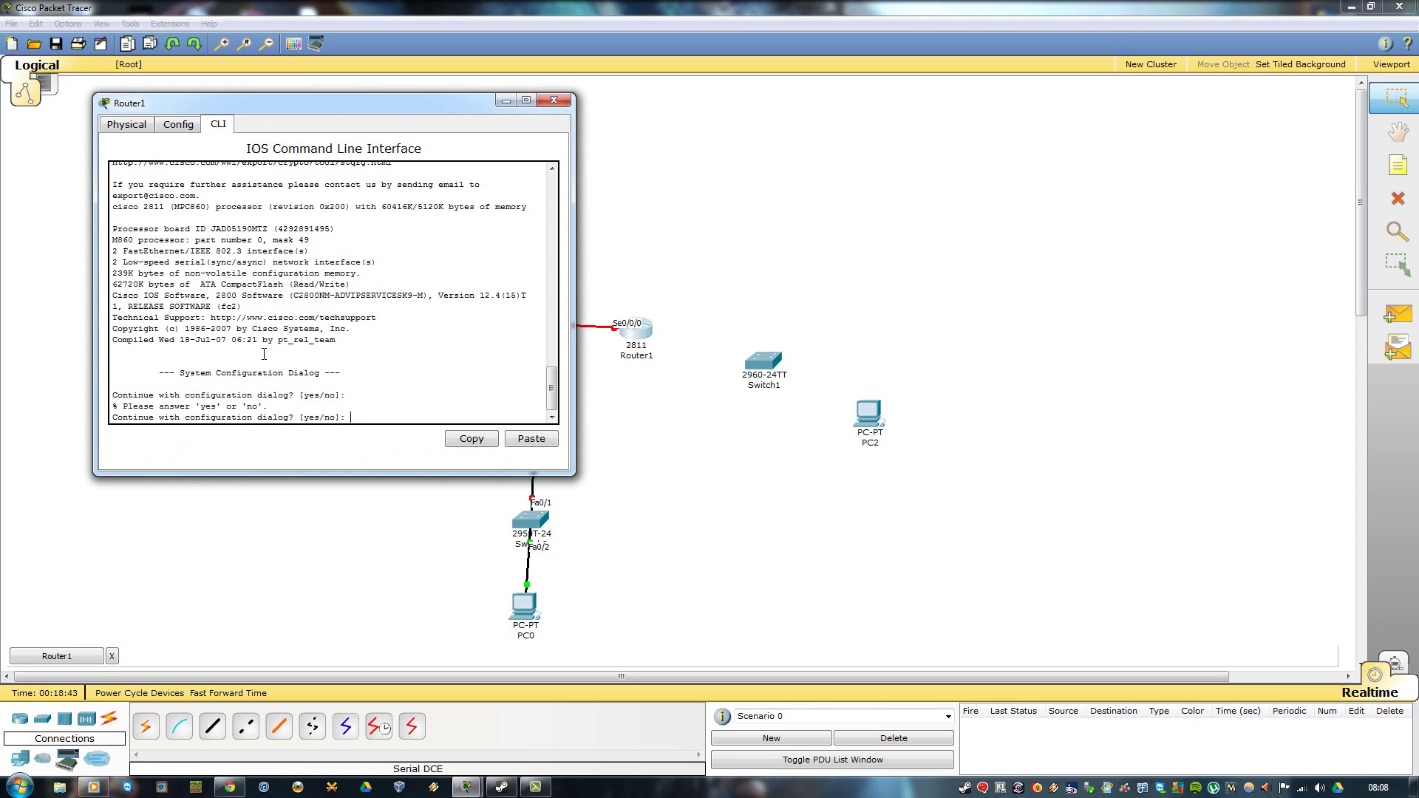
key(ctrl+c)
key(Return)
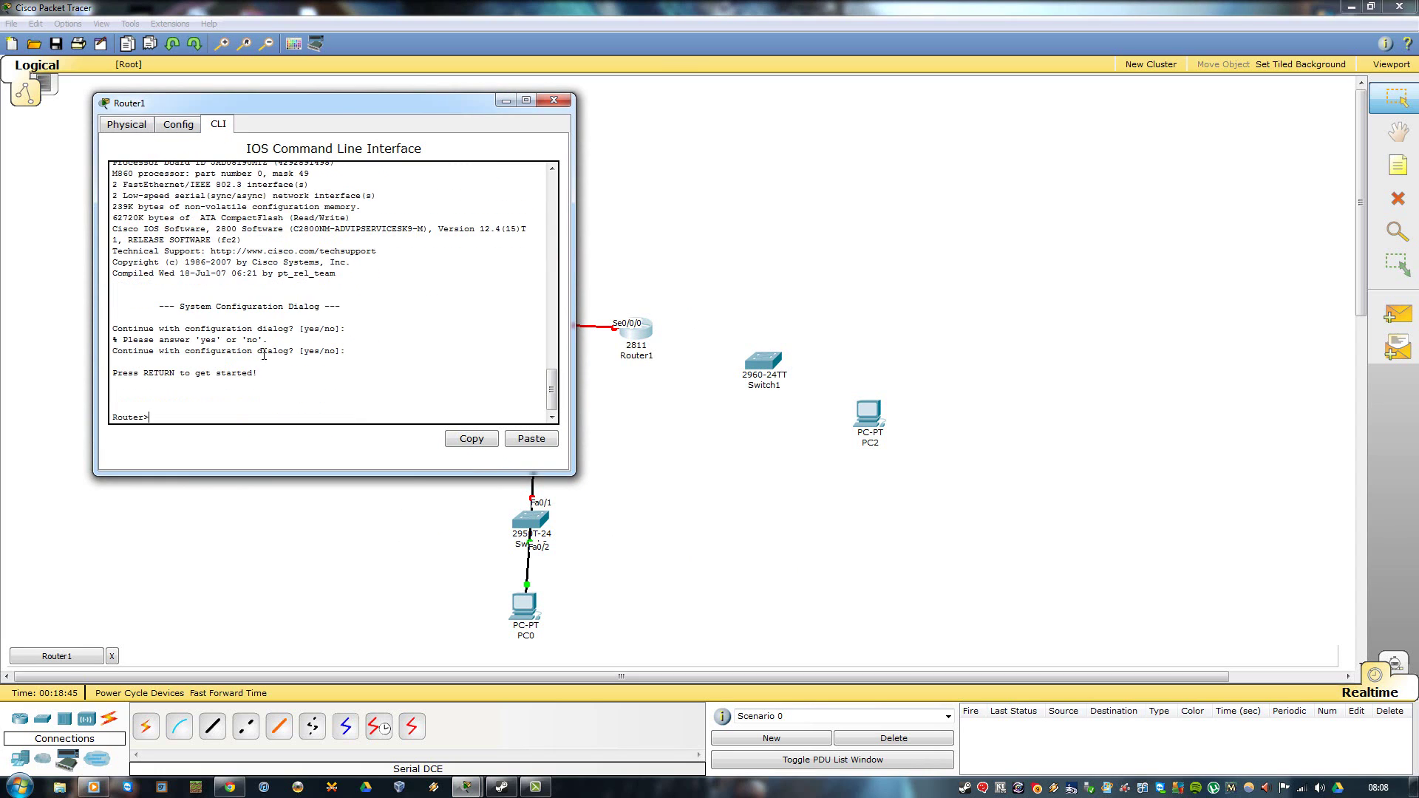
text(ena)
key(Return)
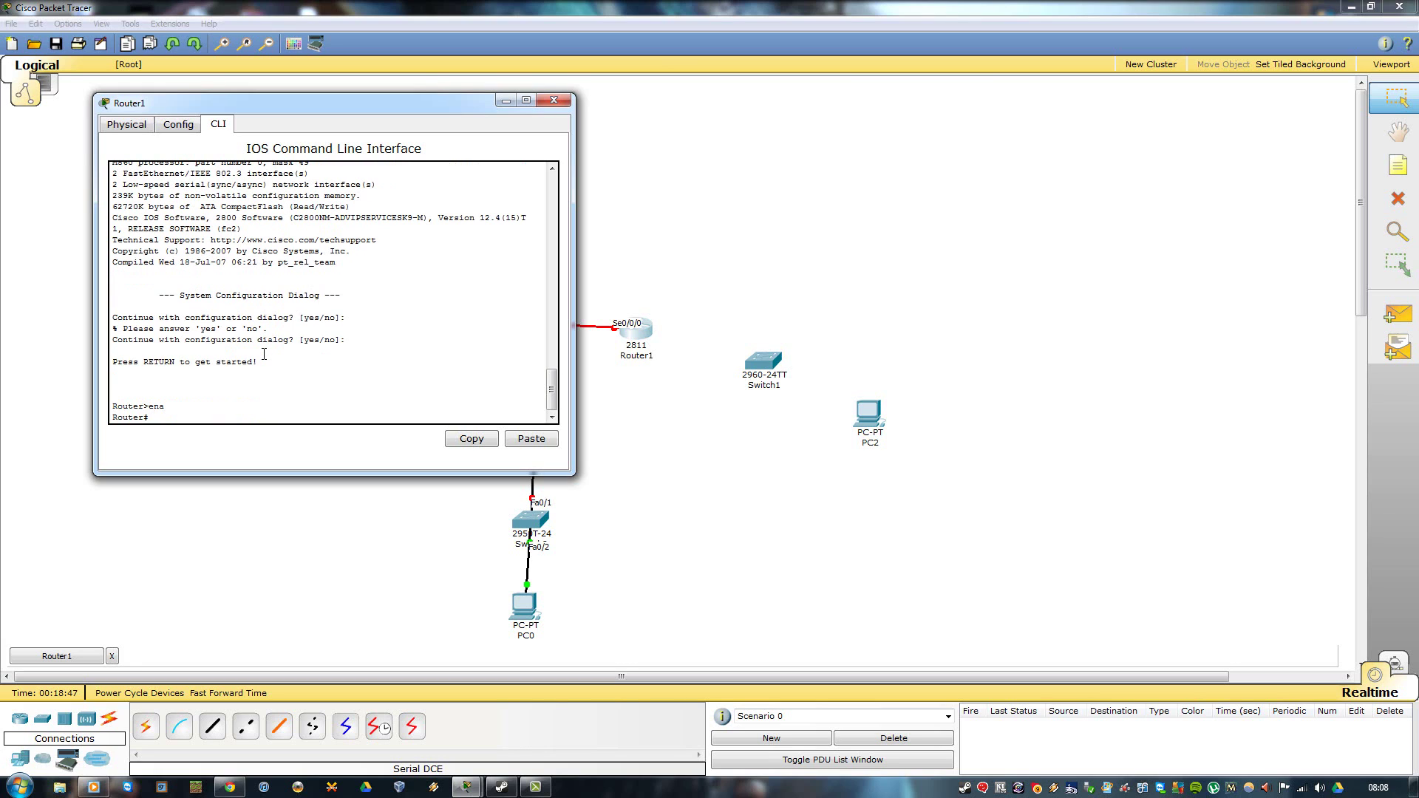
text(conf t)
key(Return)
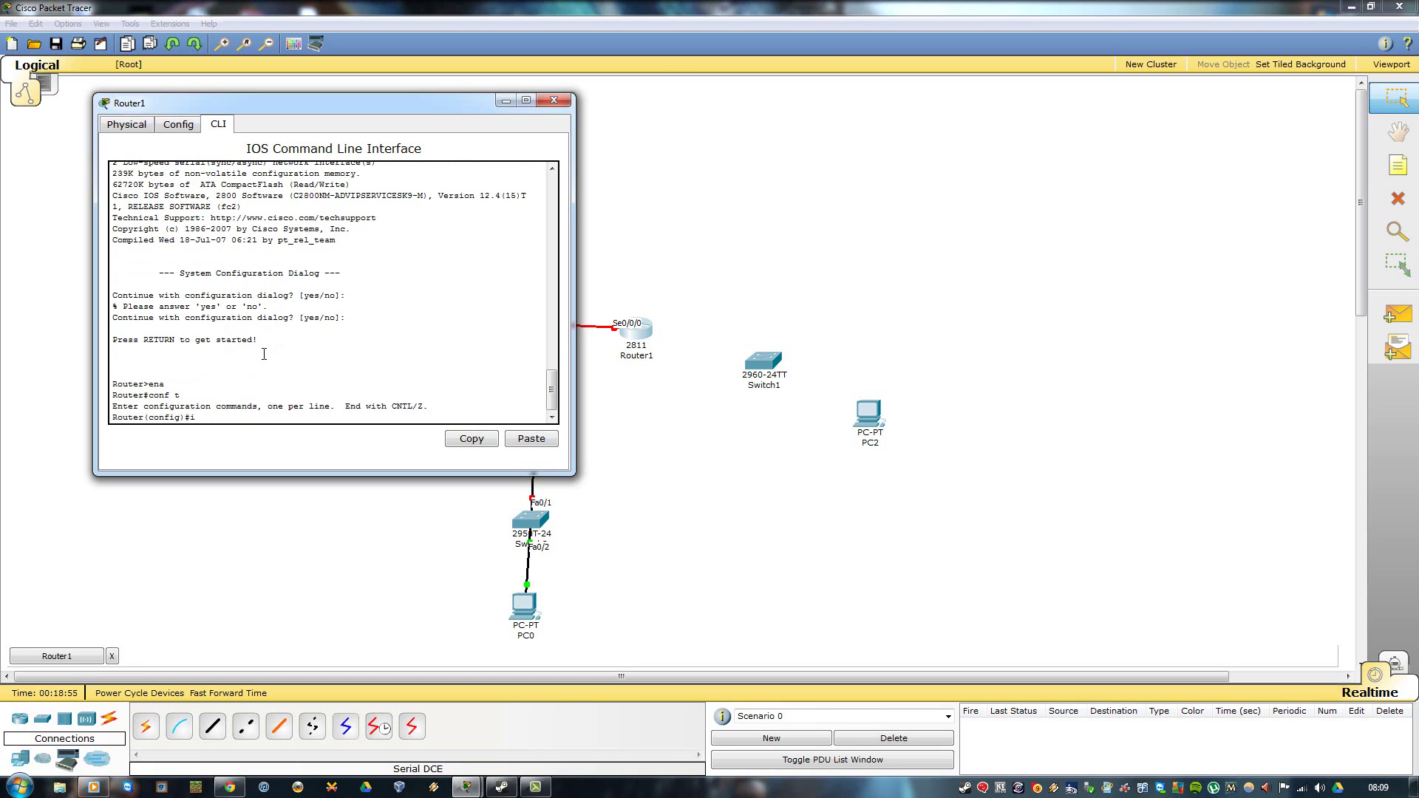
- Set Serial0/0/0 clock rate 64000, address 192.168.1.2 255.255.255.0, and no shut
text(int s0/0/0)
key(Return)
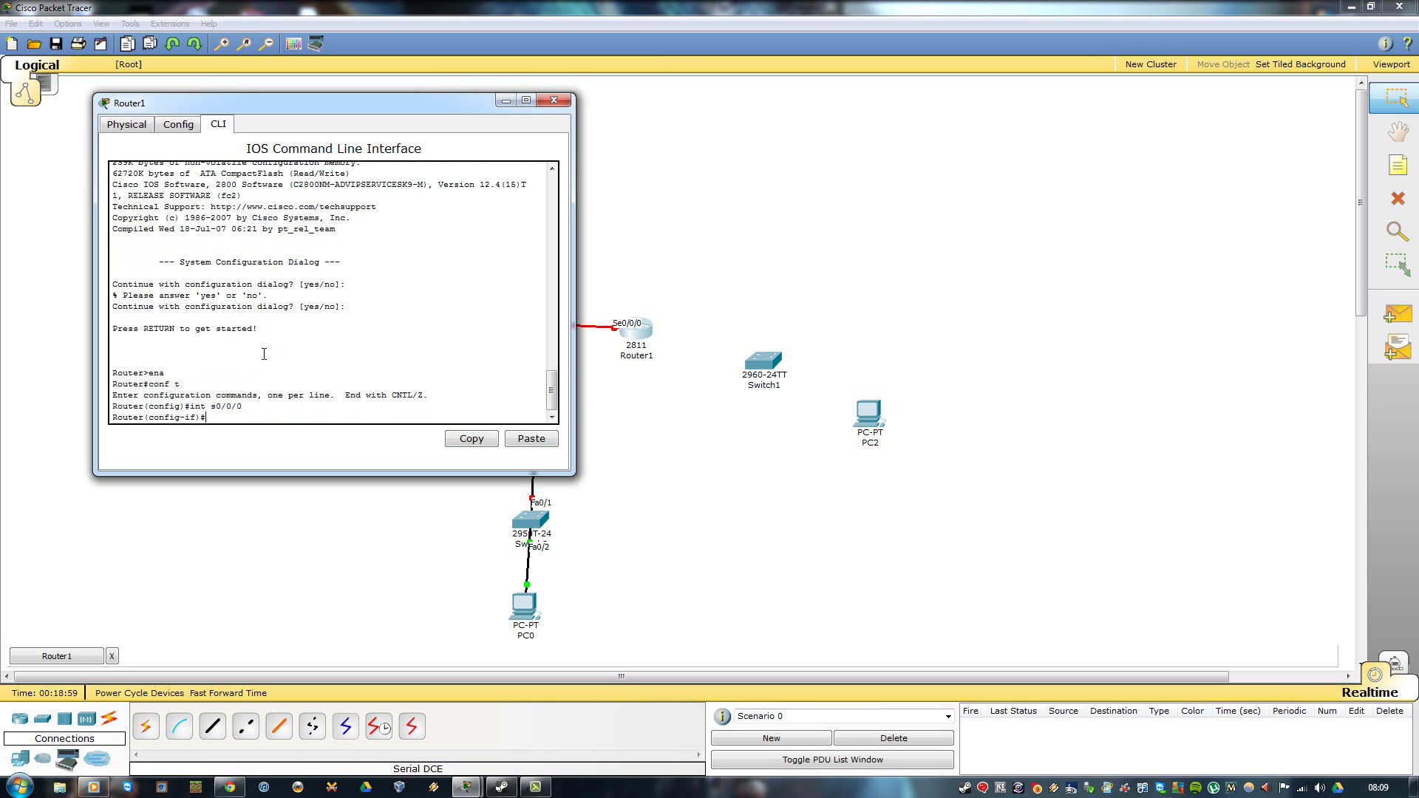
text(clock rate 64000)
key(Return)
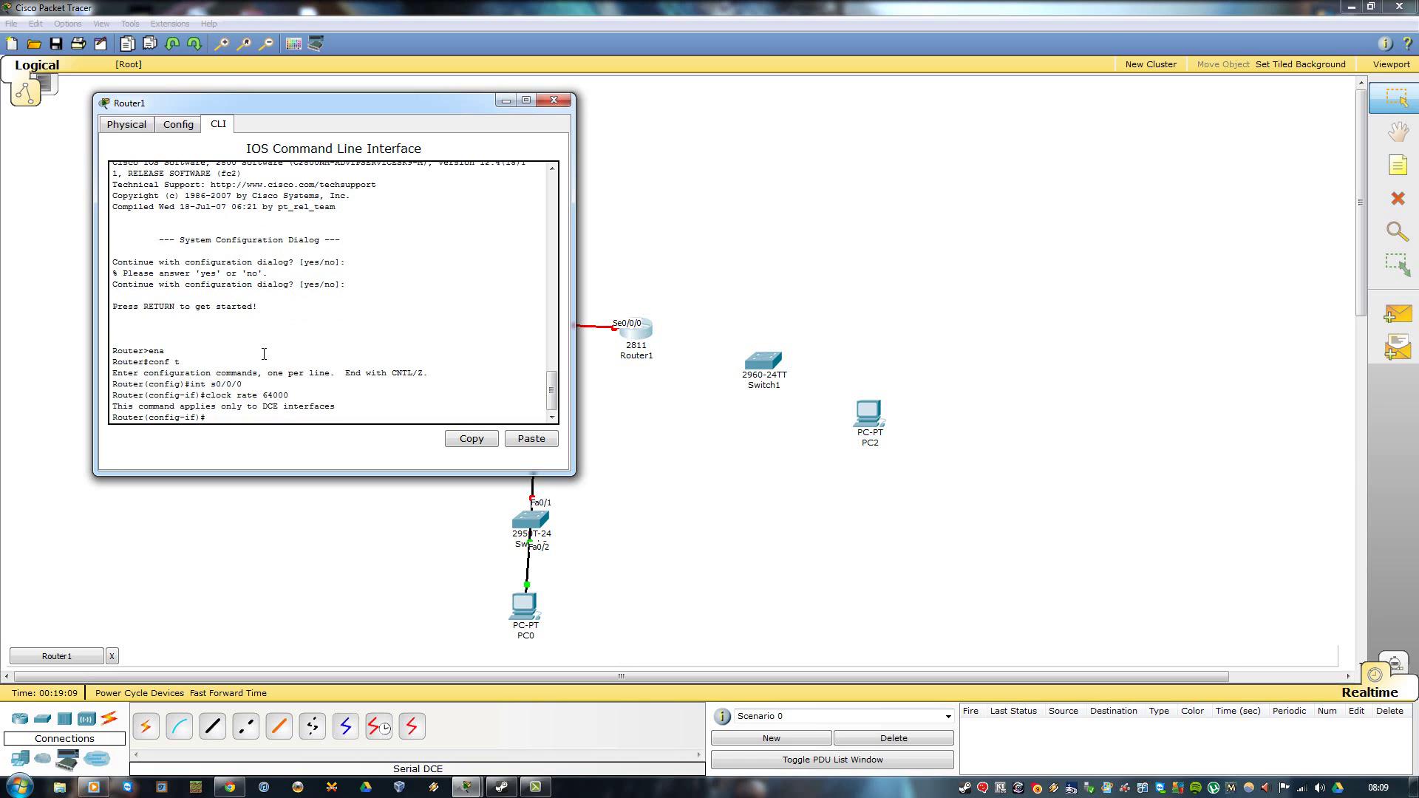
text(ip add 192.168.1.2 255.255.255.0)
key(Return)
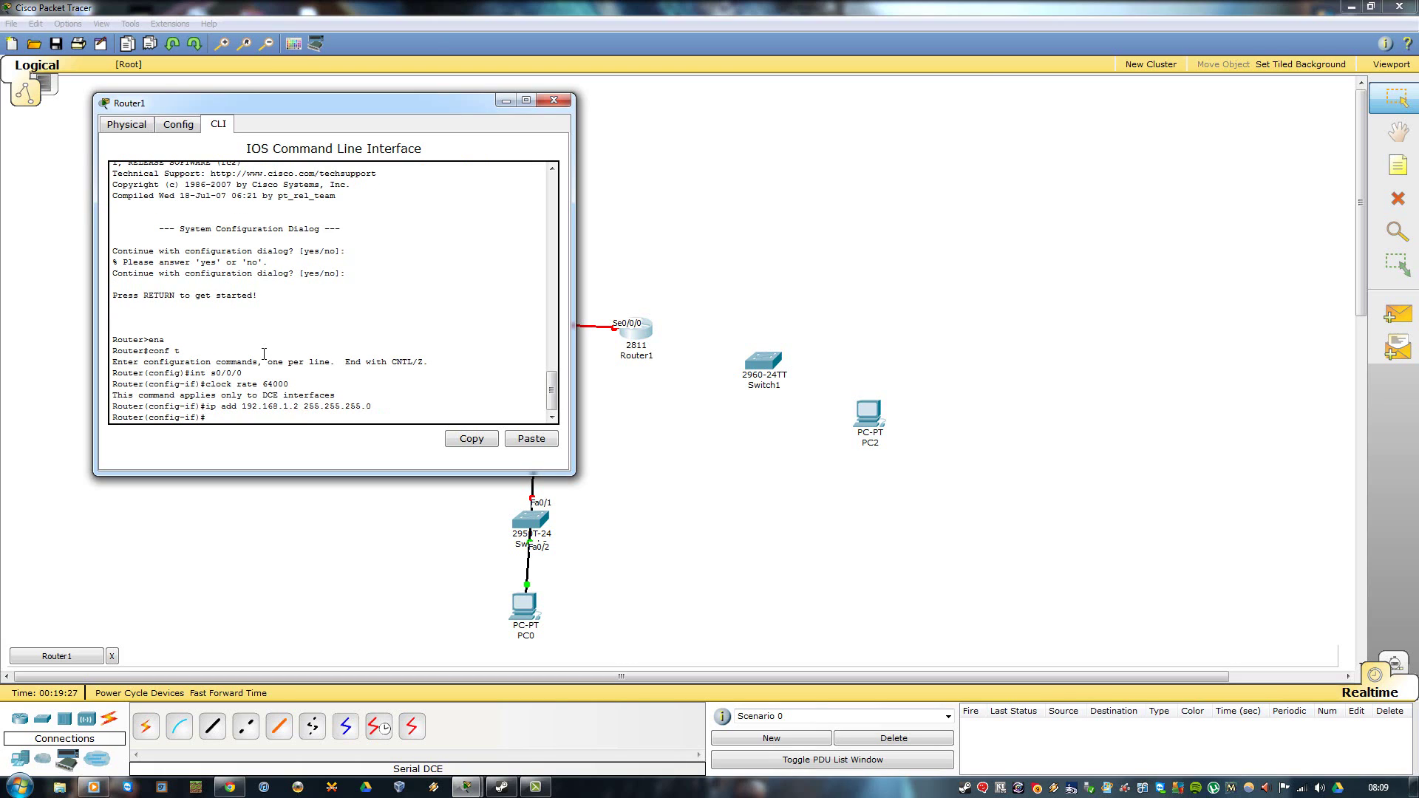
text(no shut)
key(Return)
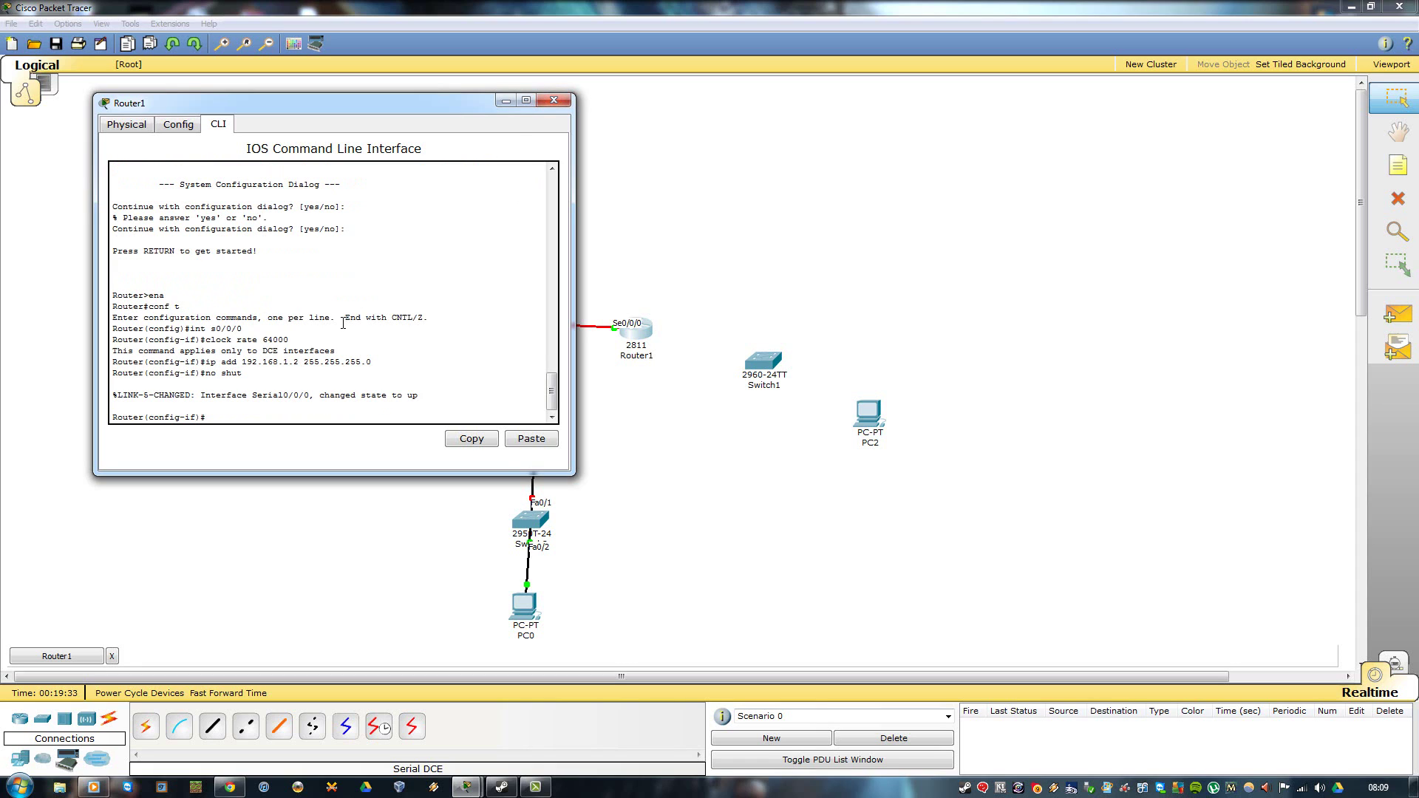
- Exit interface mode and rename the router to hostname R2
text(exit)
key(Return)
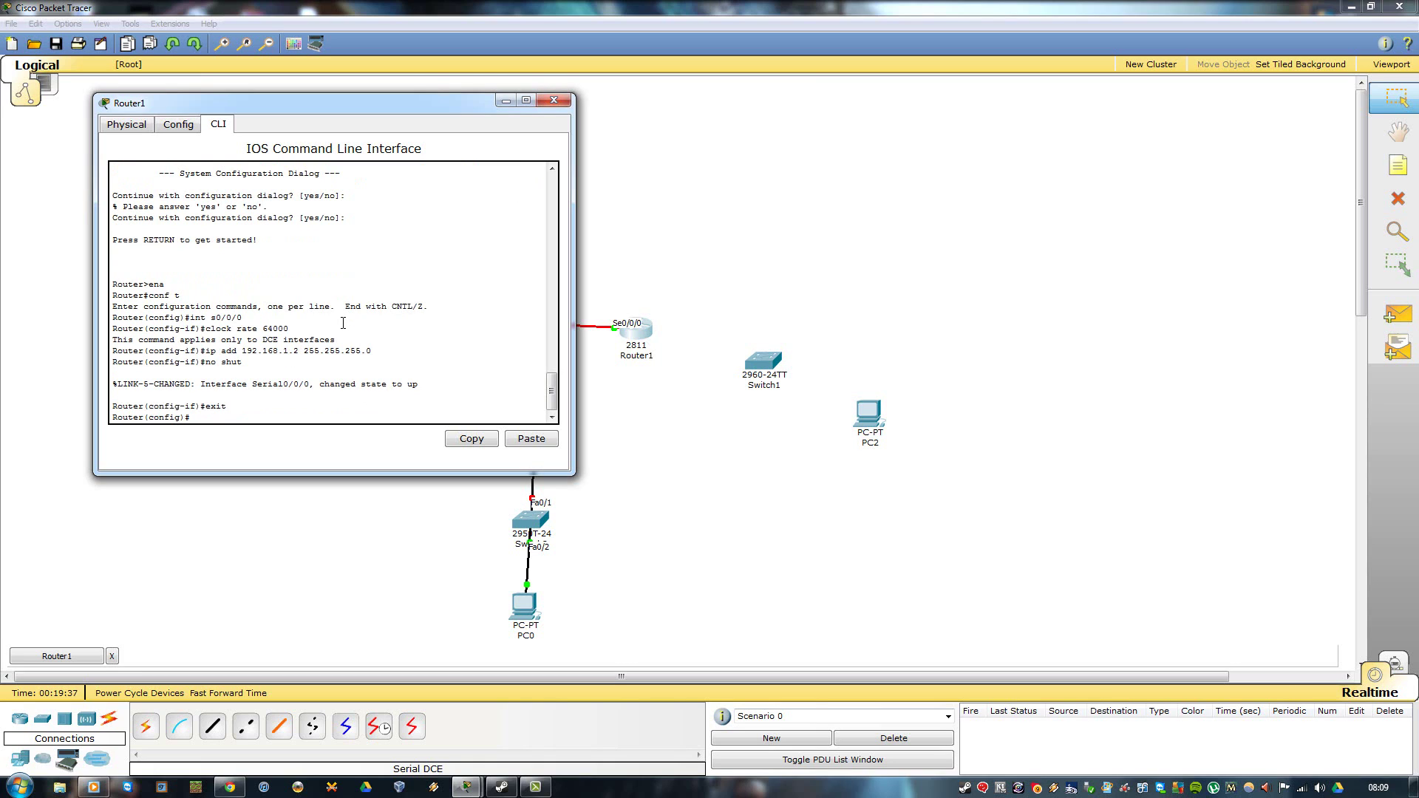
text(host)
text(name)
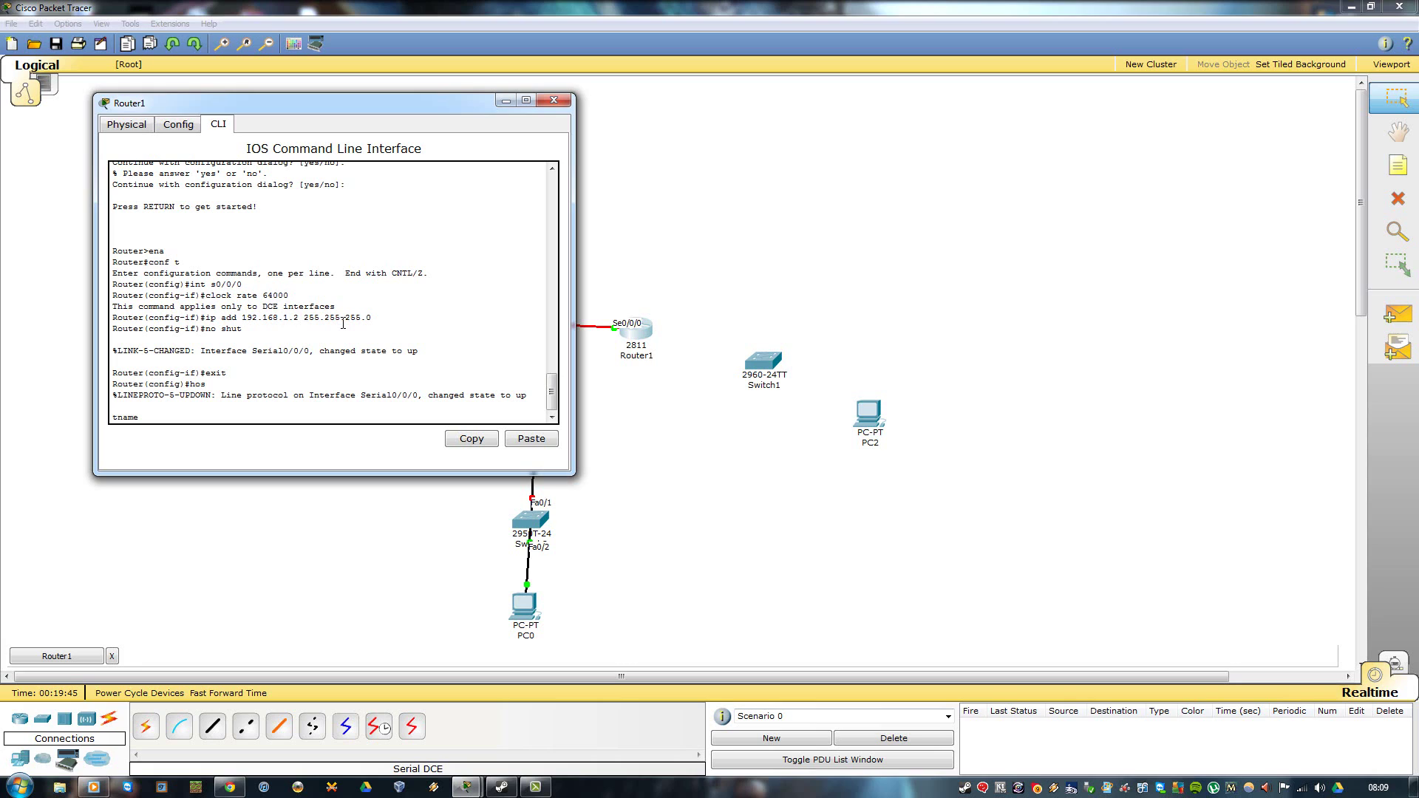
text( hos)
text(R2)
key(Return)
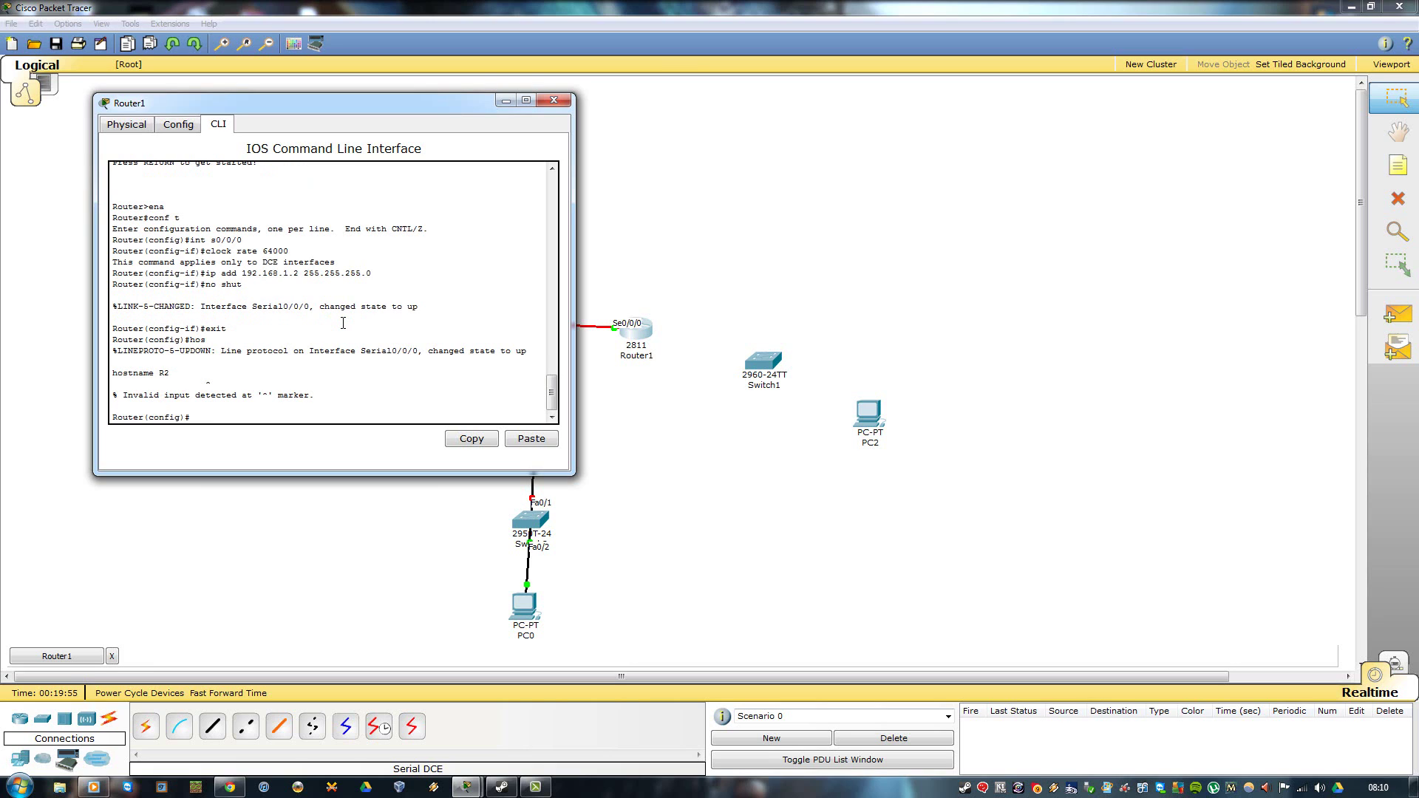
text(hostname R2)
key(Return)
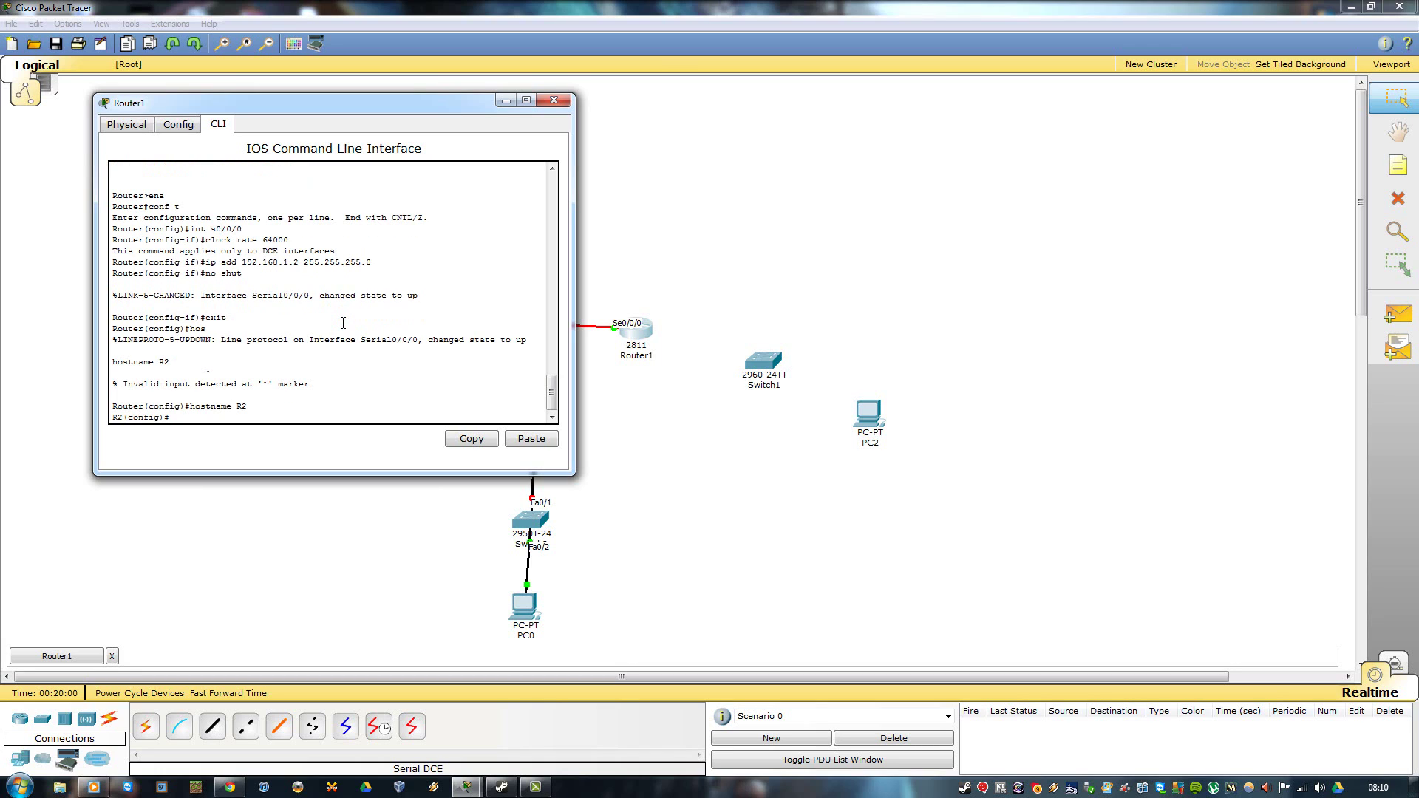
- Close Router1, then select interface s0/0/1 in Router0's CLI
click(556, 100)
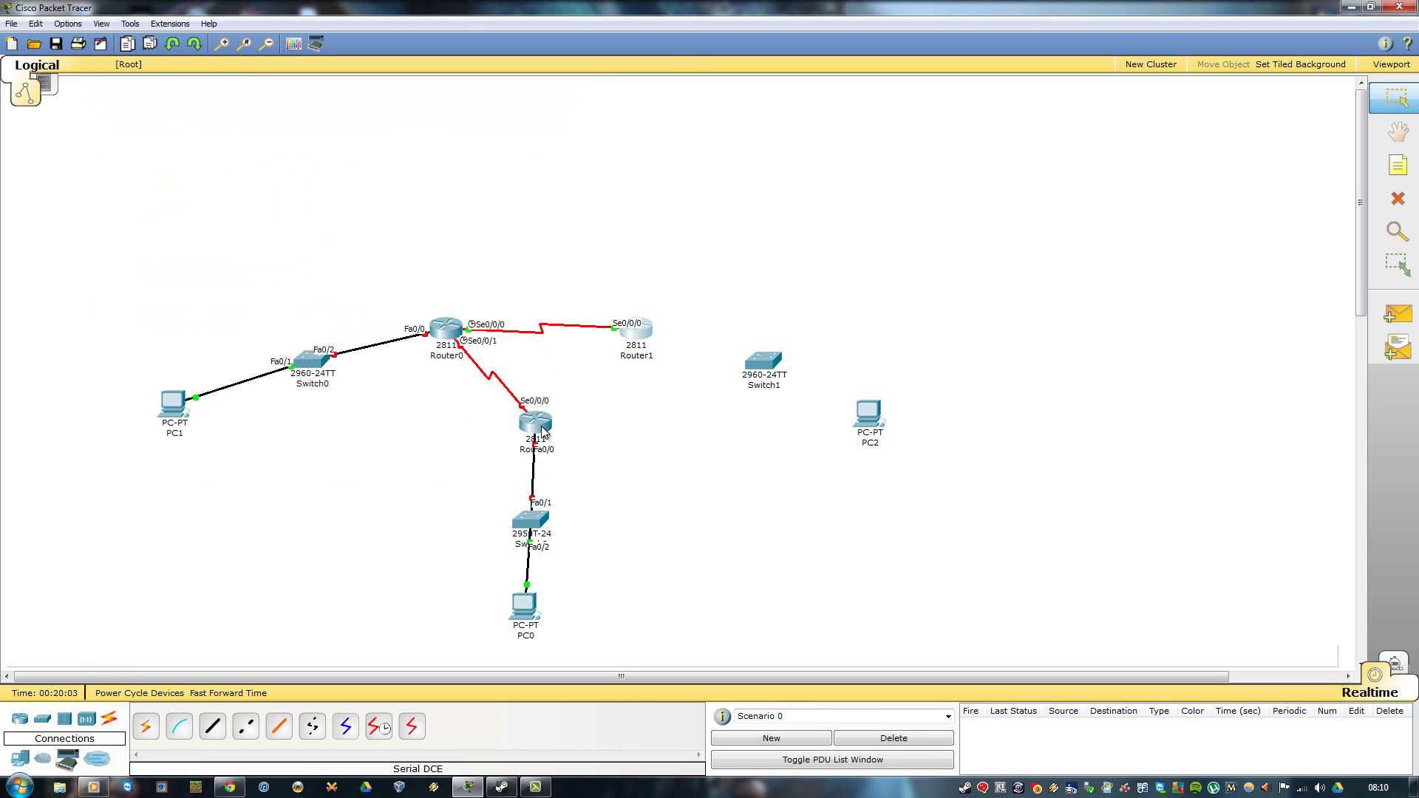
click(449, 333)
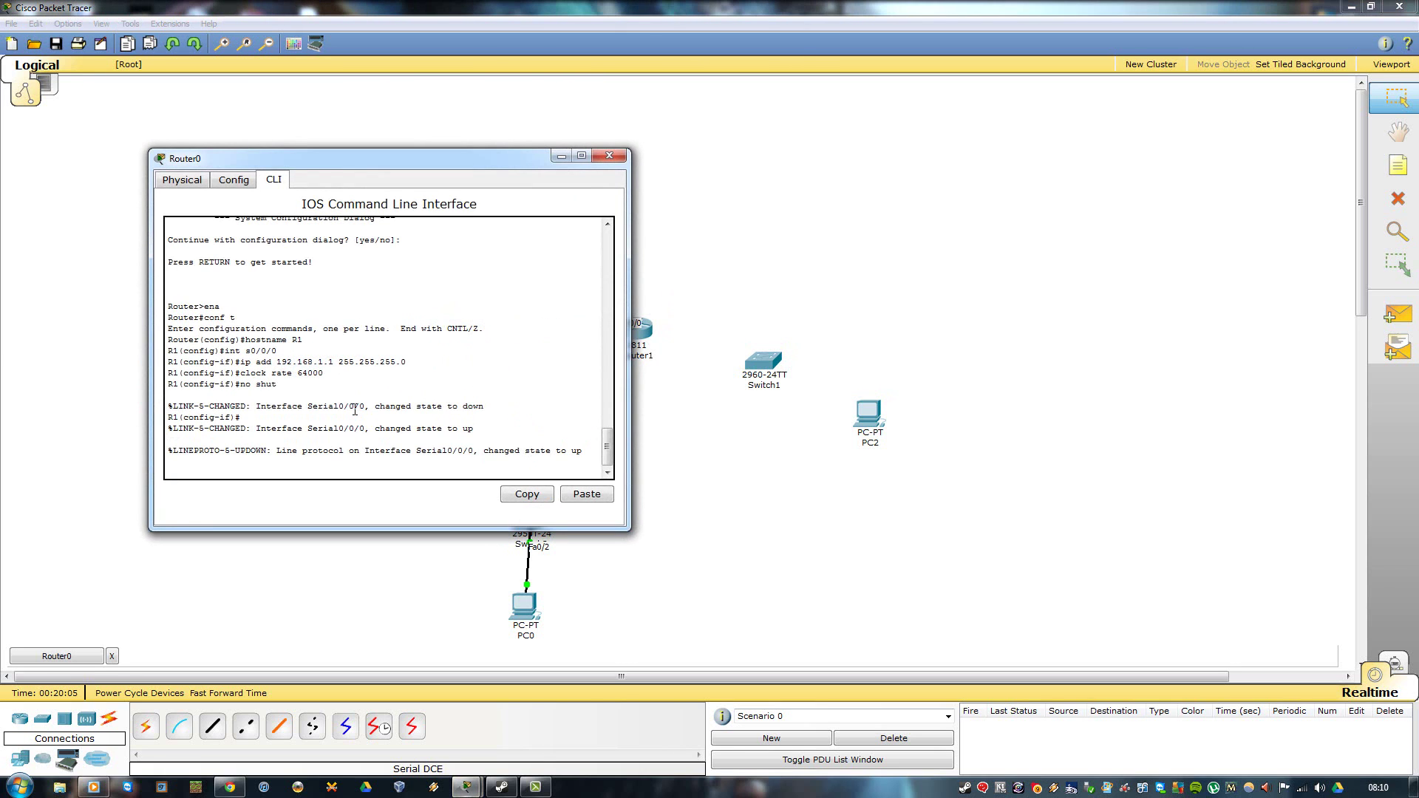
key(Return)
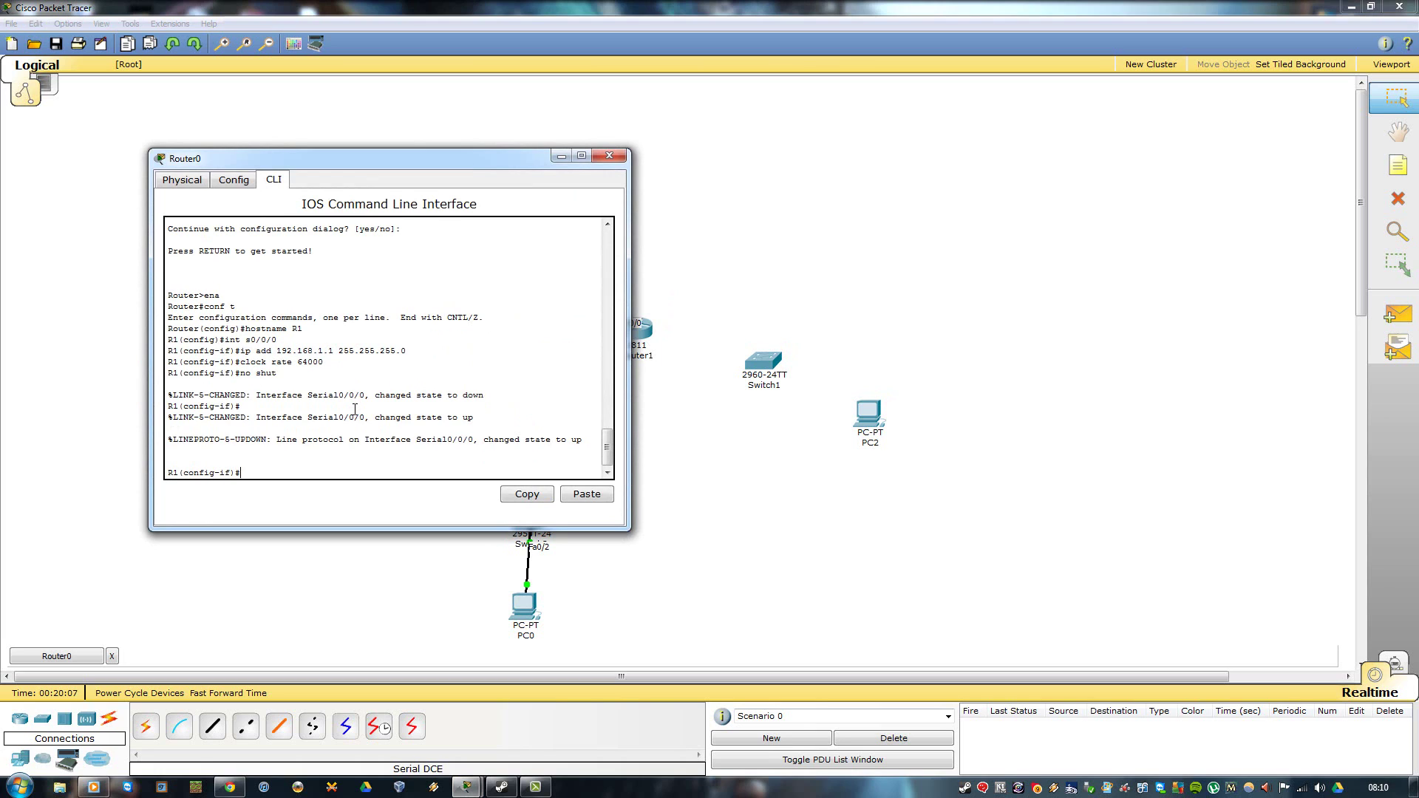
text(int s0/0/1)
key(Return)
- Correct the address to 192.168.2.1 255.255.255.0 on Serial0/0/1 and enable it with no shut
text(ip)
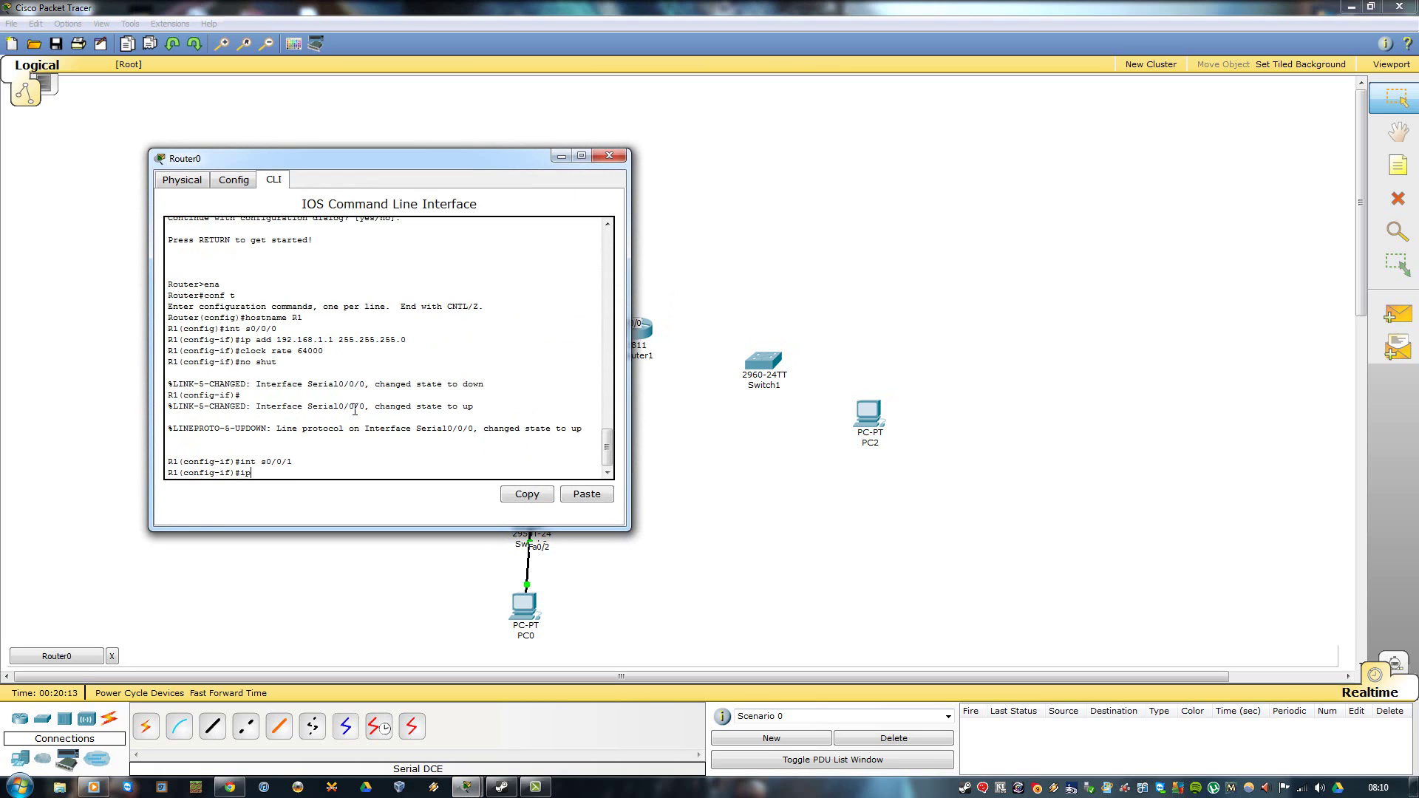
text( add 192.168.1.3 255.25555.255.0)
key(Return)
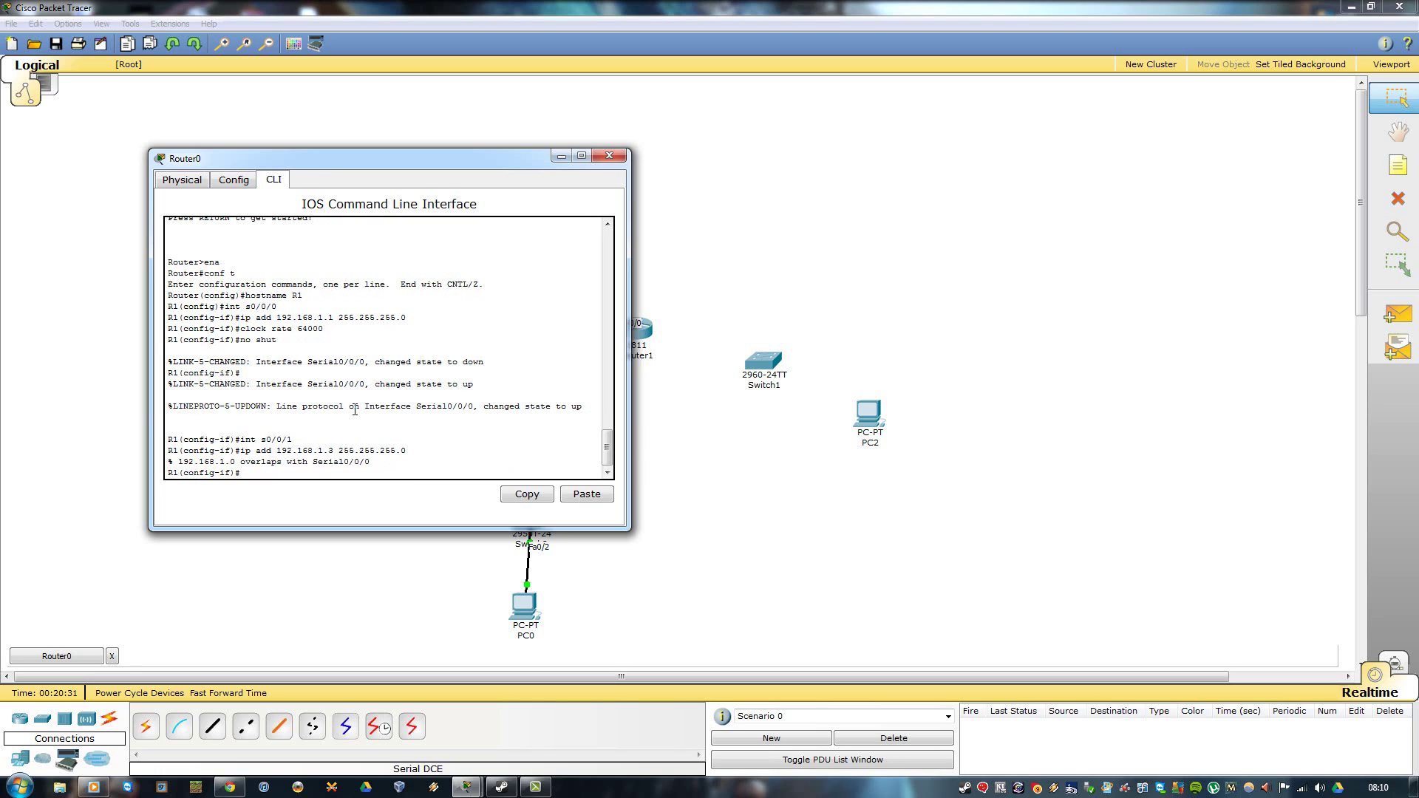
key(Up)
key(Left)
key(Left)
key(Left)
key(Left)
key(BackSpace)
key(BackSpace)
key(BackSpace)
text(2.1)
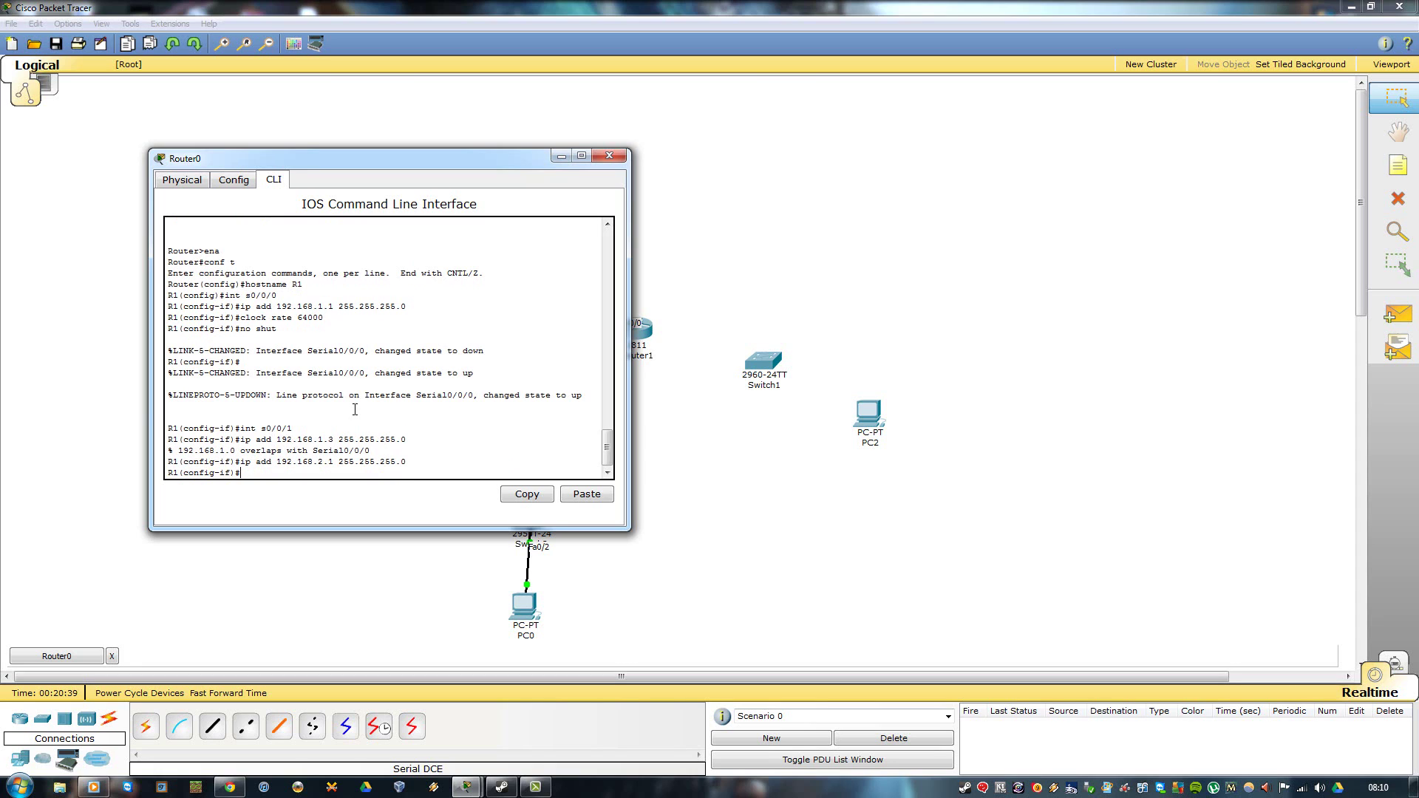
key(Return)
text(no shut)
key(Return)
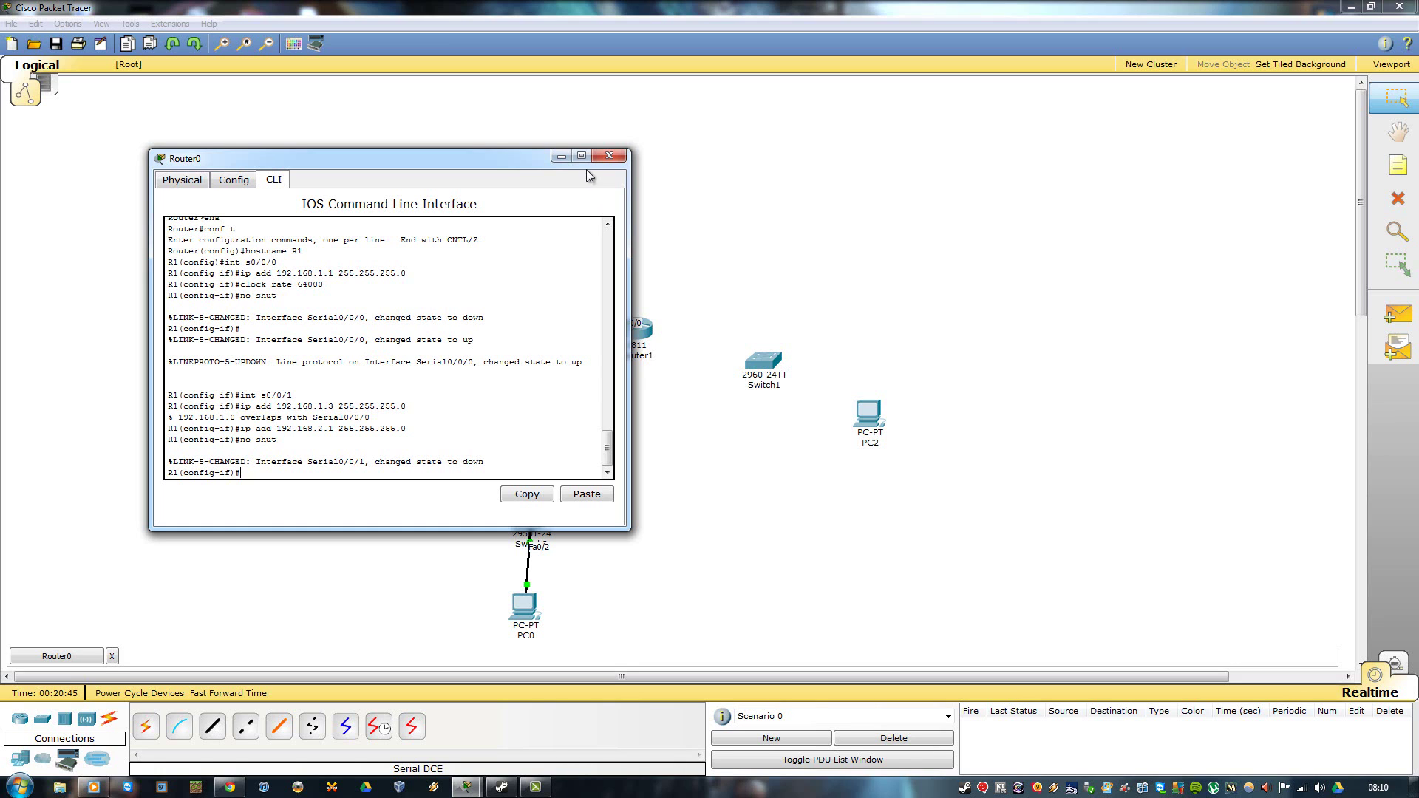
- Skip Router2's initial configuration dialog and rename it to R3
click(606, 158)
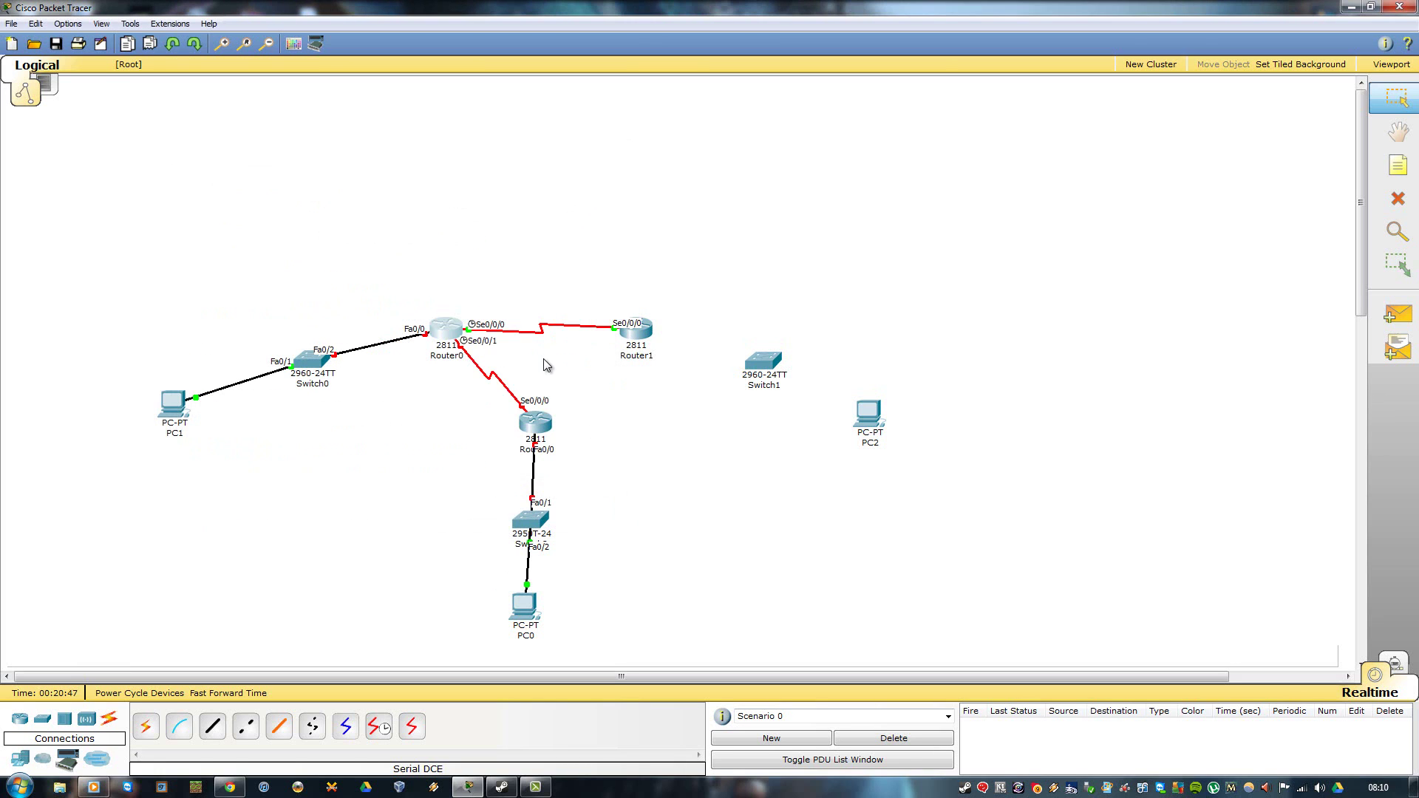
click(536, 421)
click(142, 50)
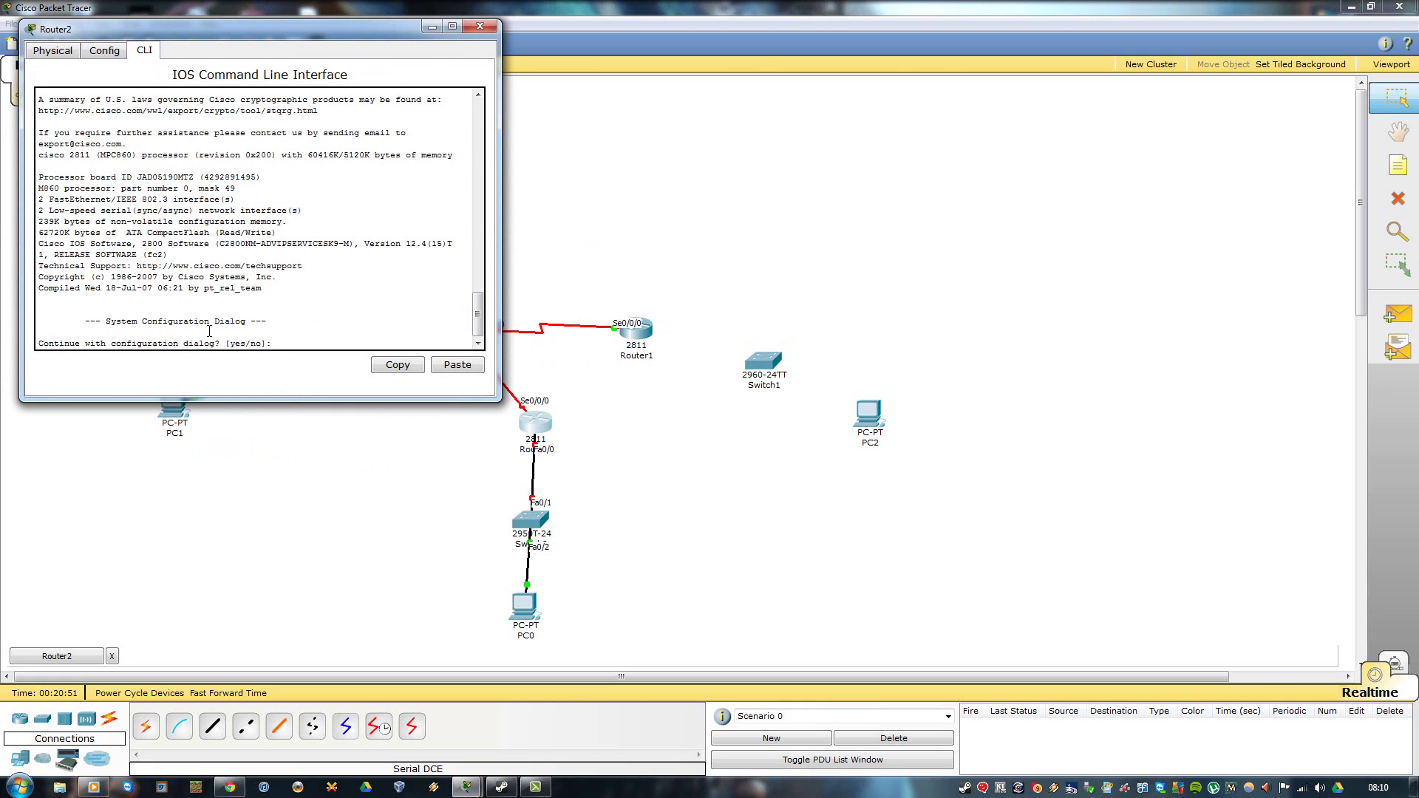
key(Return)
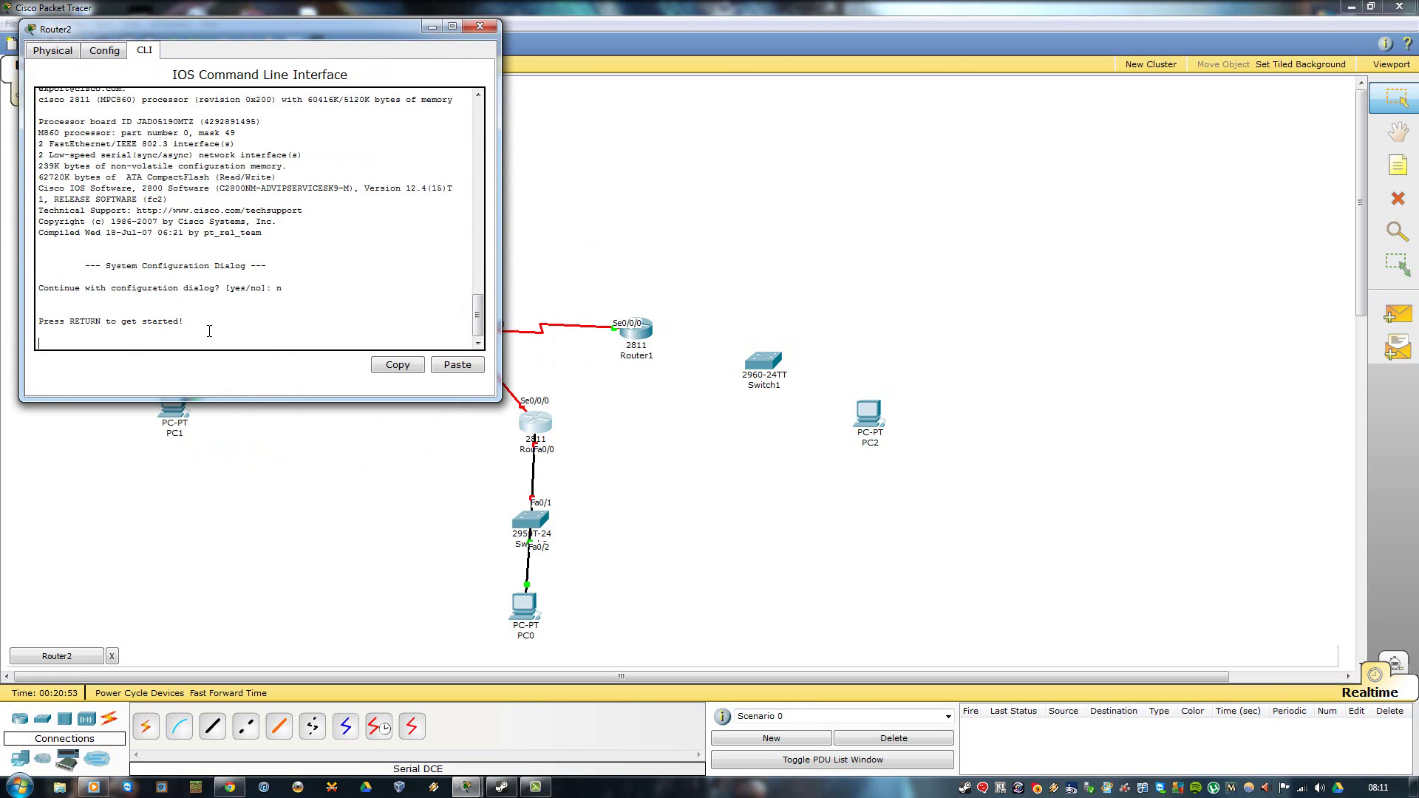
key(Return)
text(ena)
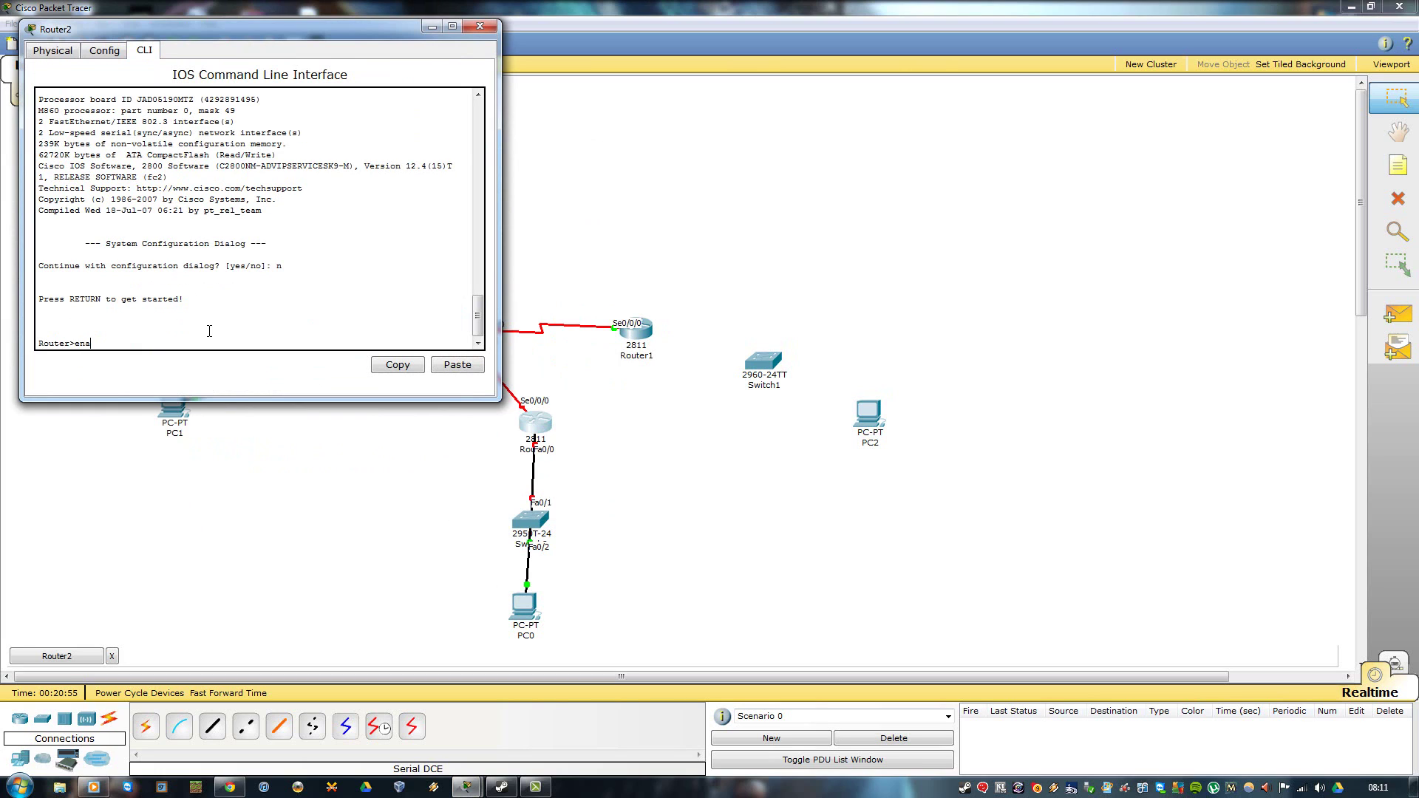
key(Return)
text(conf t)
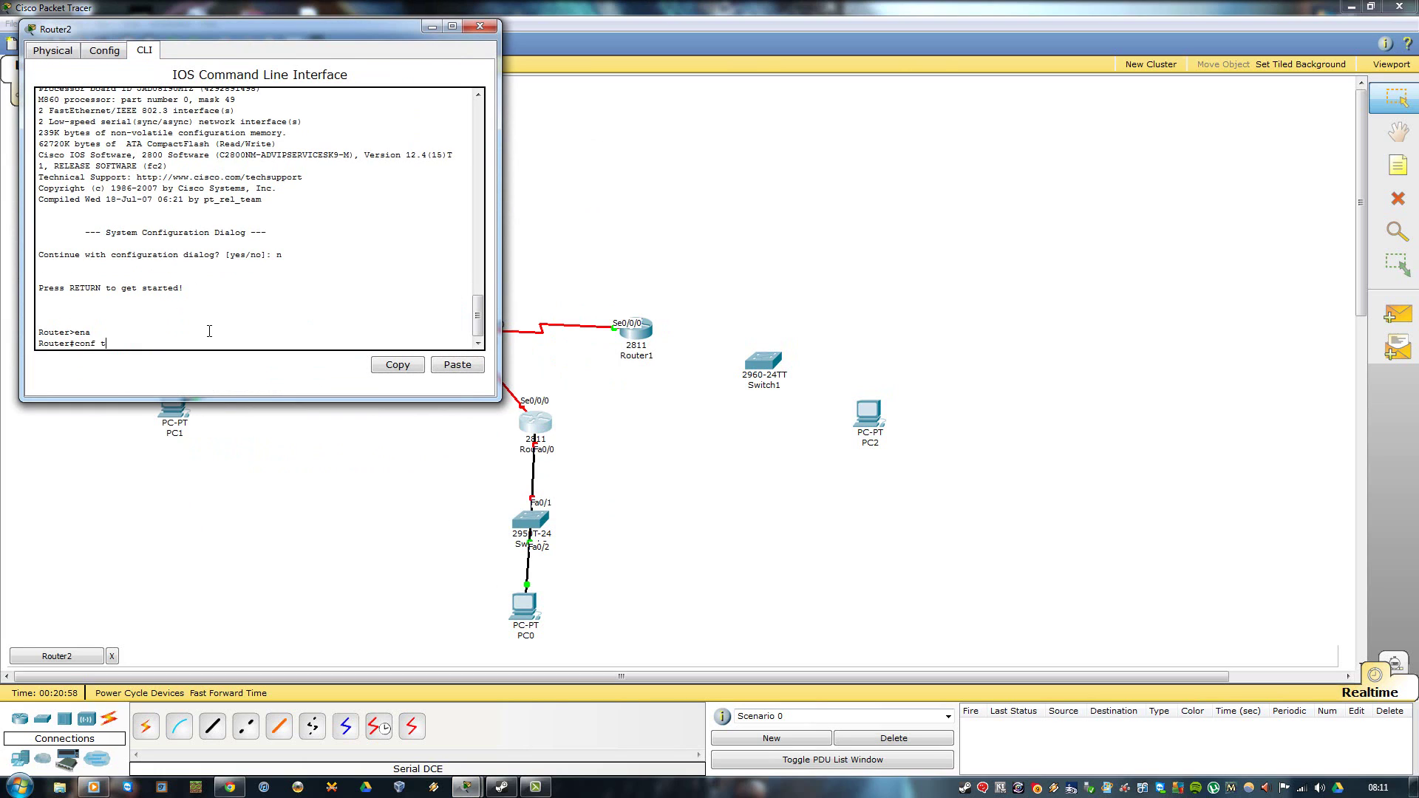
key(Return)
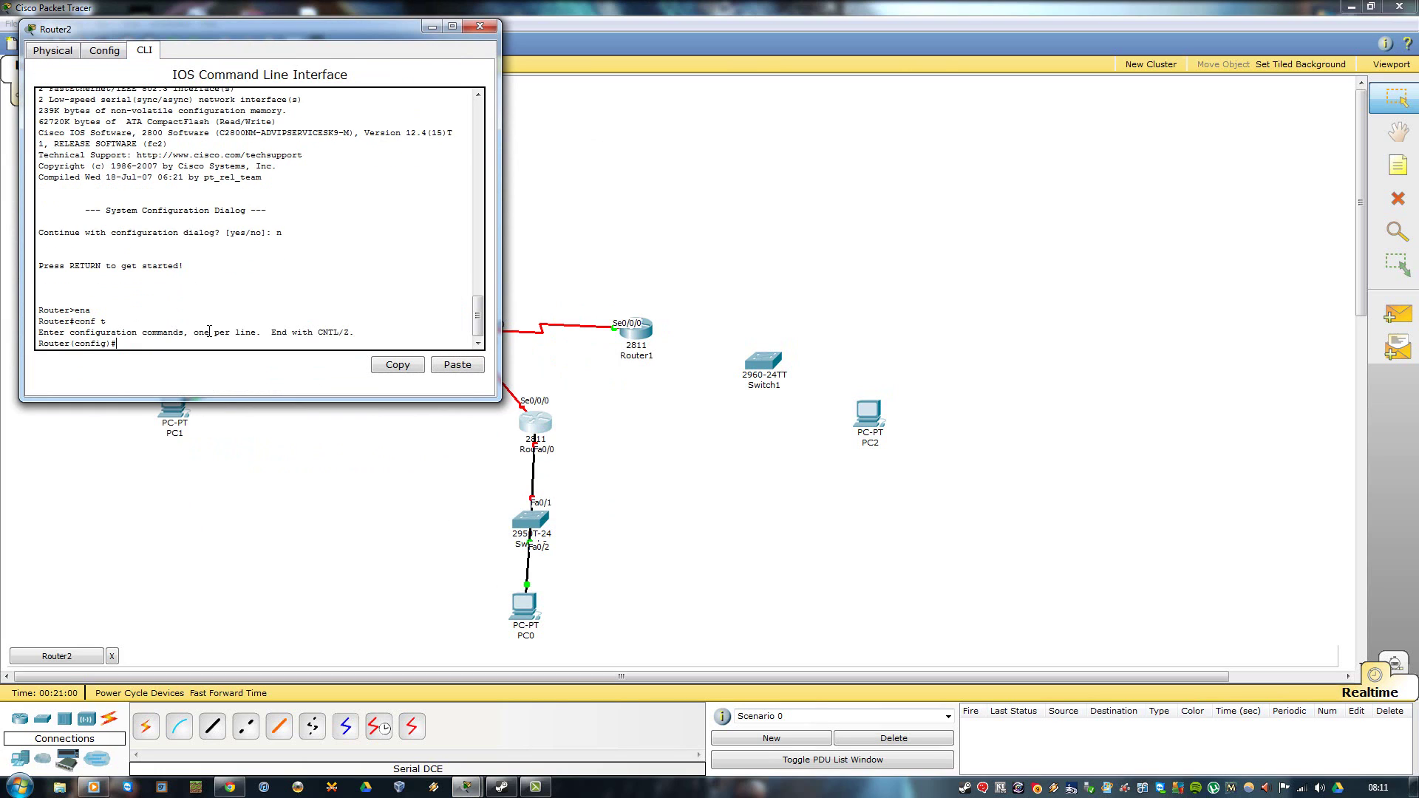
text(hostname R3)
key(Return)
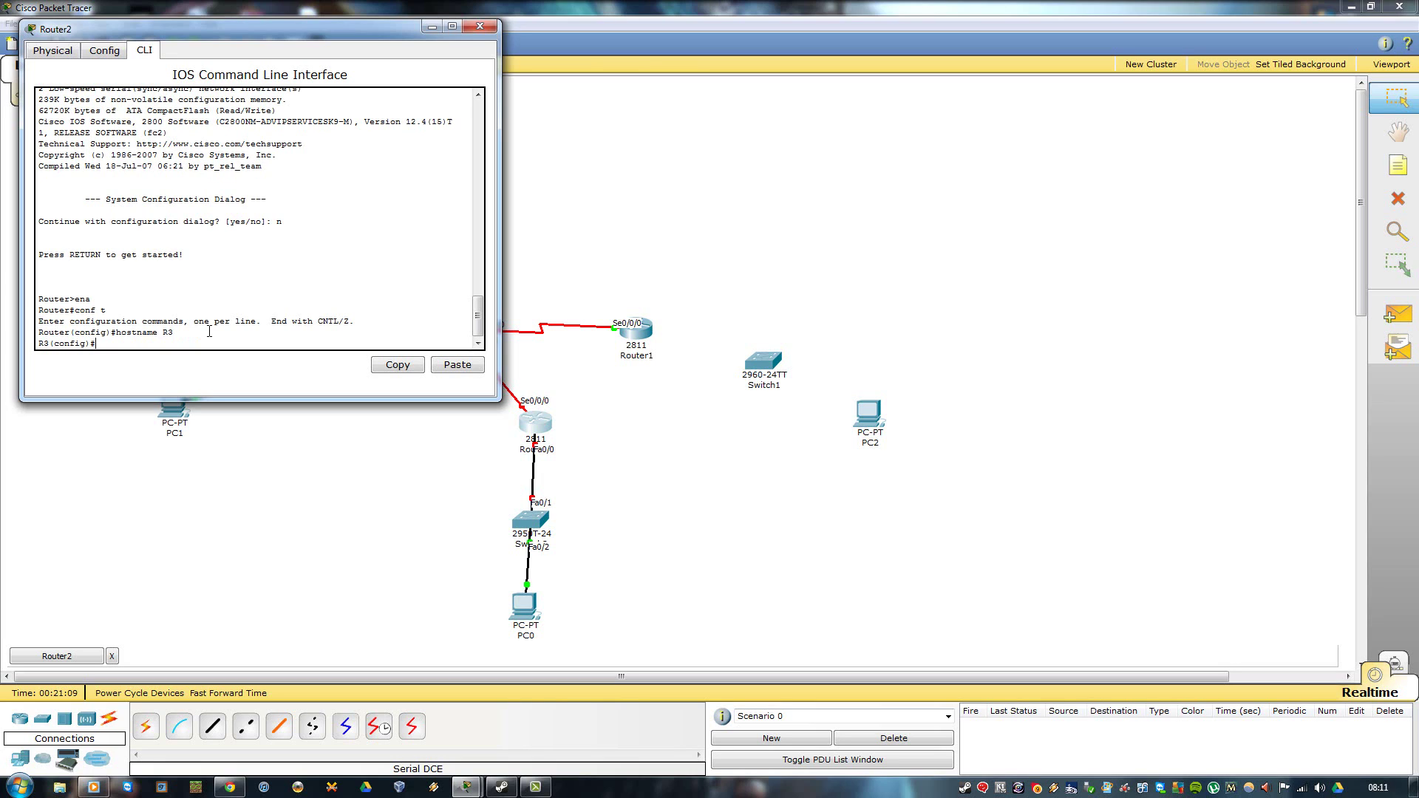
- Give R3's Serial0/0/0 address 192.168.2.2 255.255.255.0 and bring it up with no shut
text(int s0/0/0)
key(Return)
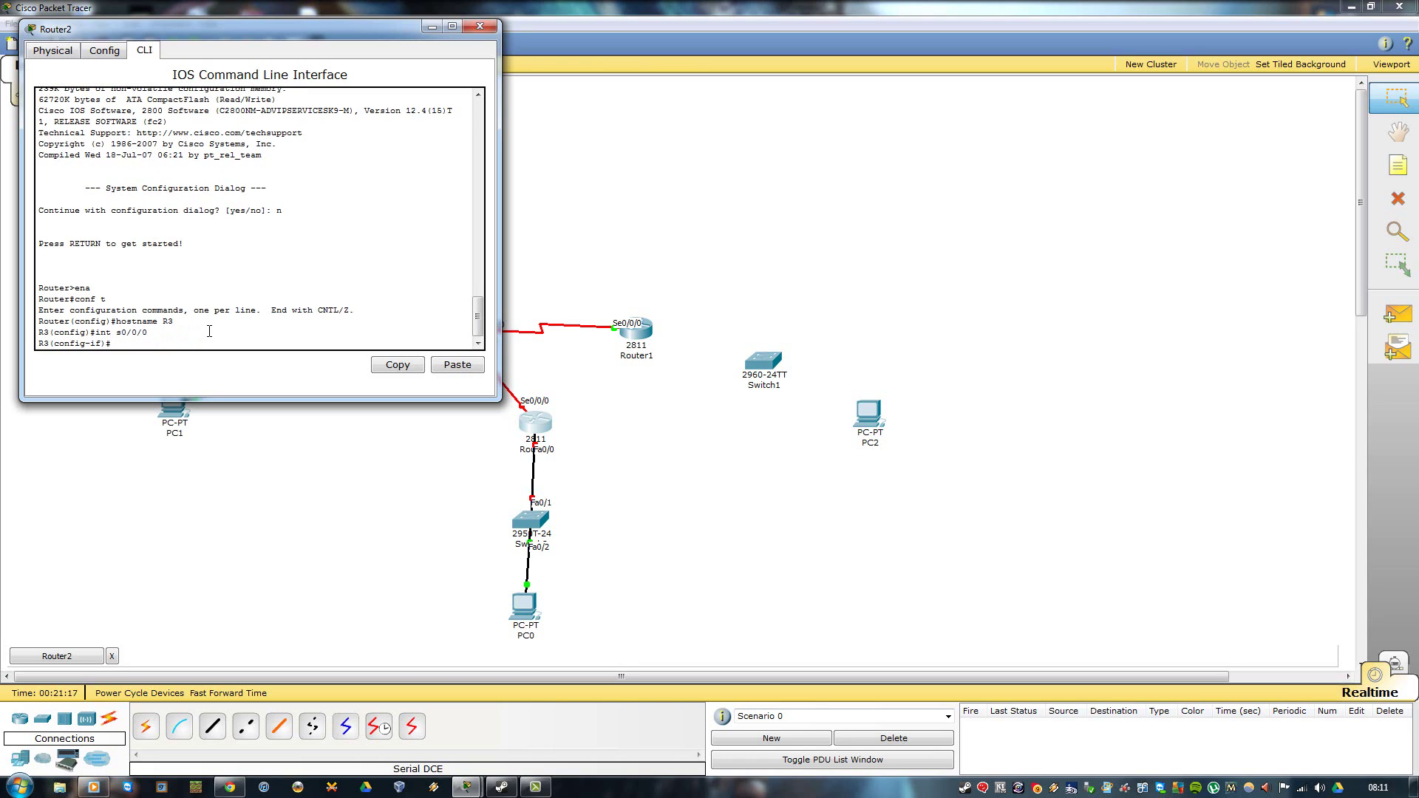
text(ip add 192.168.2.2 255.255.255.0)
key(Return)
text(shut)
key(Return)
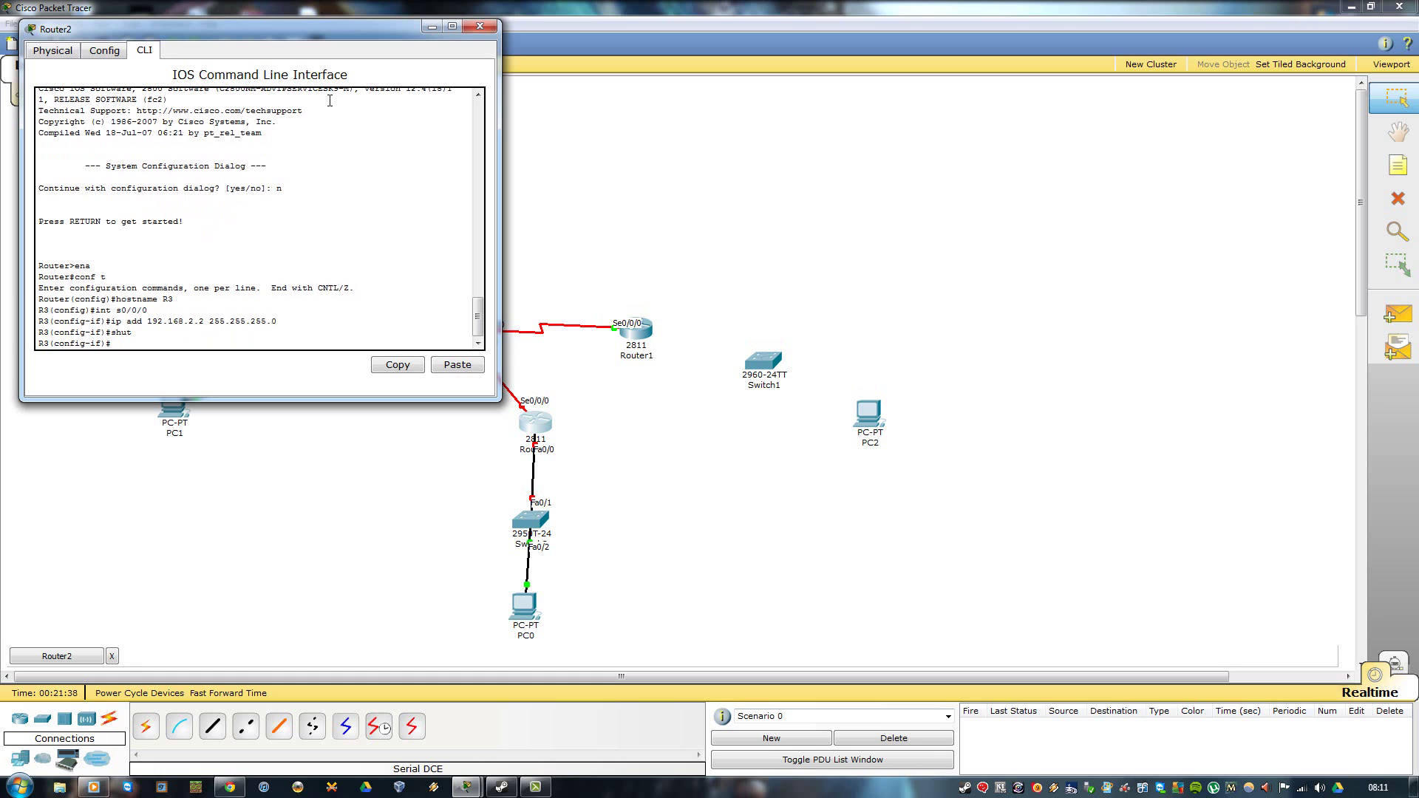
text(no shut)
key(Return)
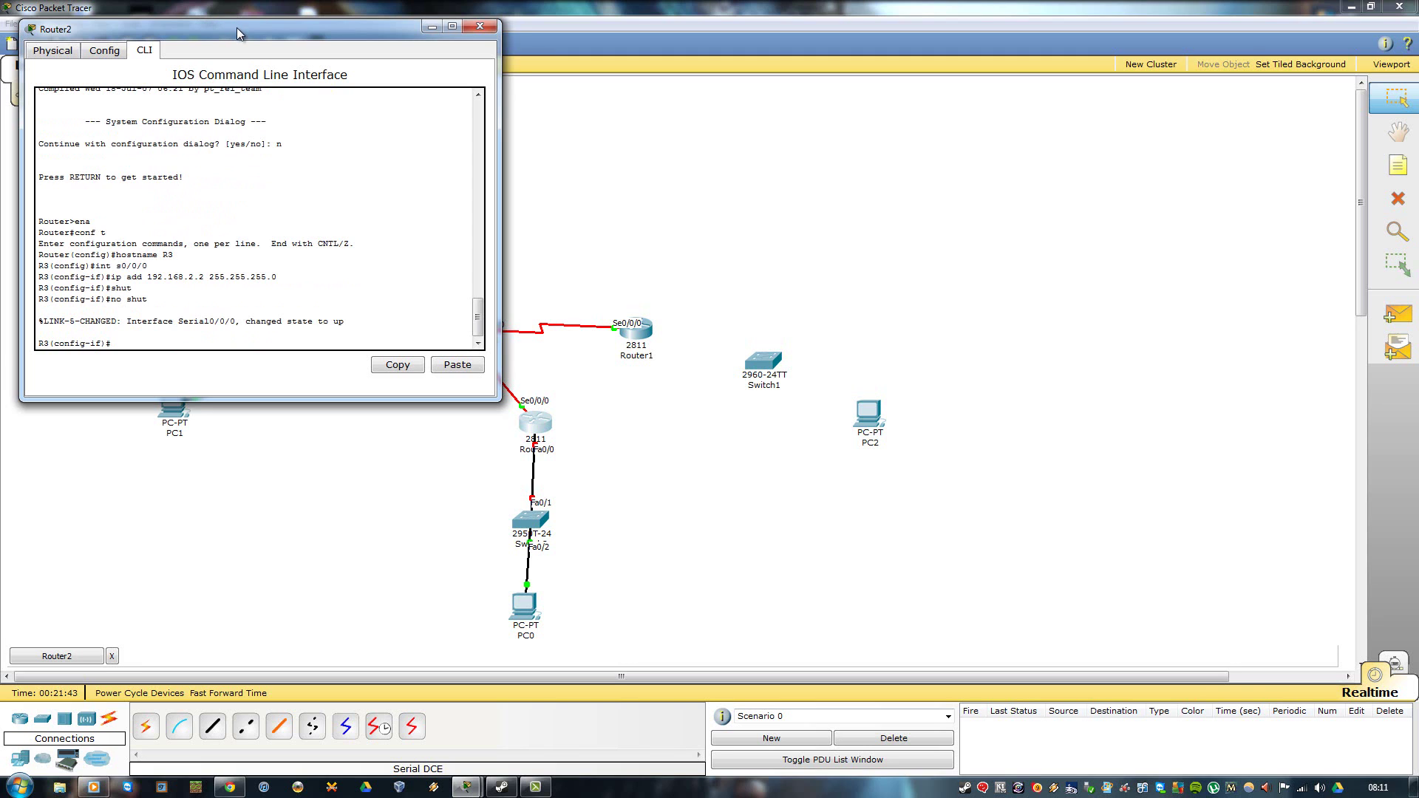
mouse_move(238, 30)
mouse_down()
mouse_move(261, 69)
mouse_move(563, 187)
mouse_move(829, 191)
mouse_up()
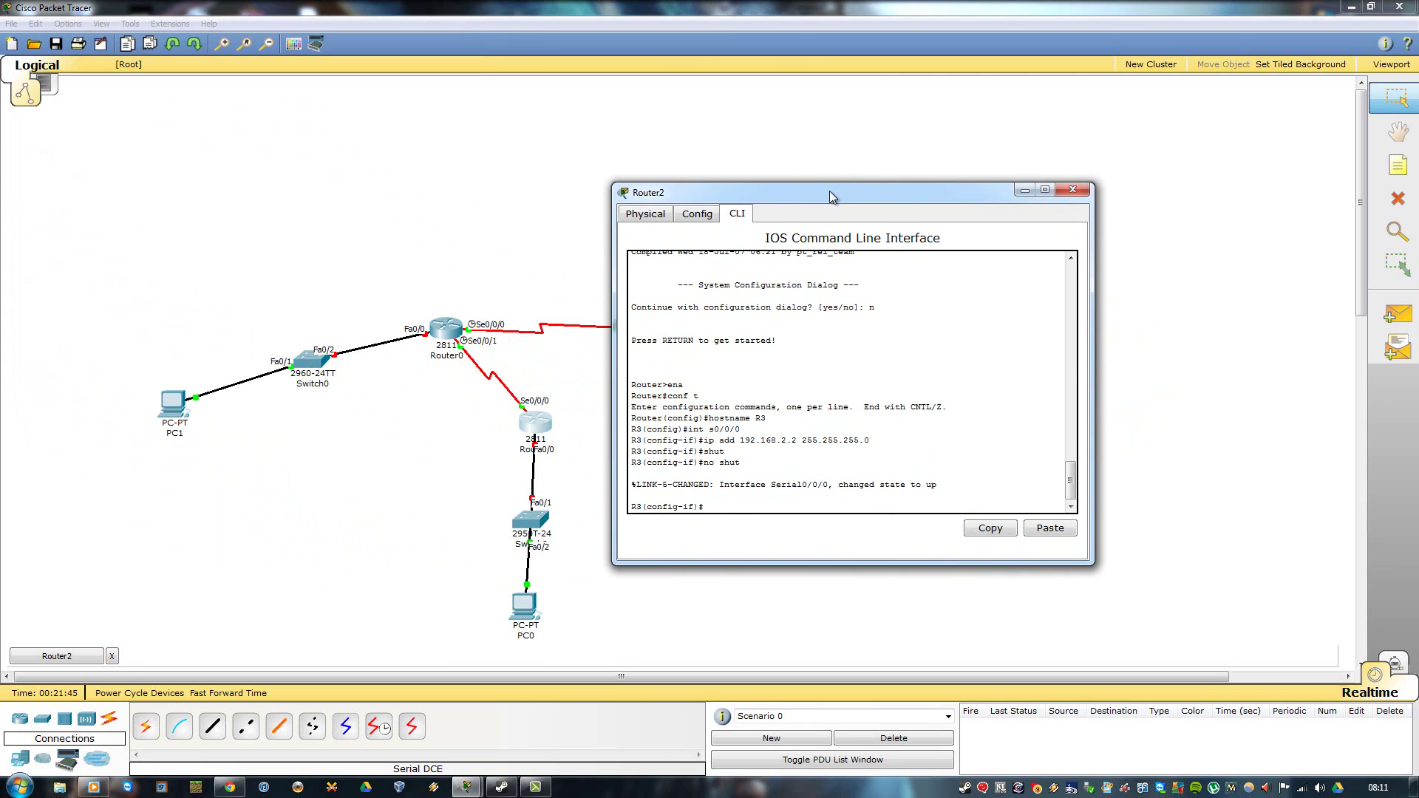
click(1072, 190)
click(442, 335)
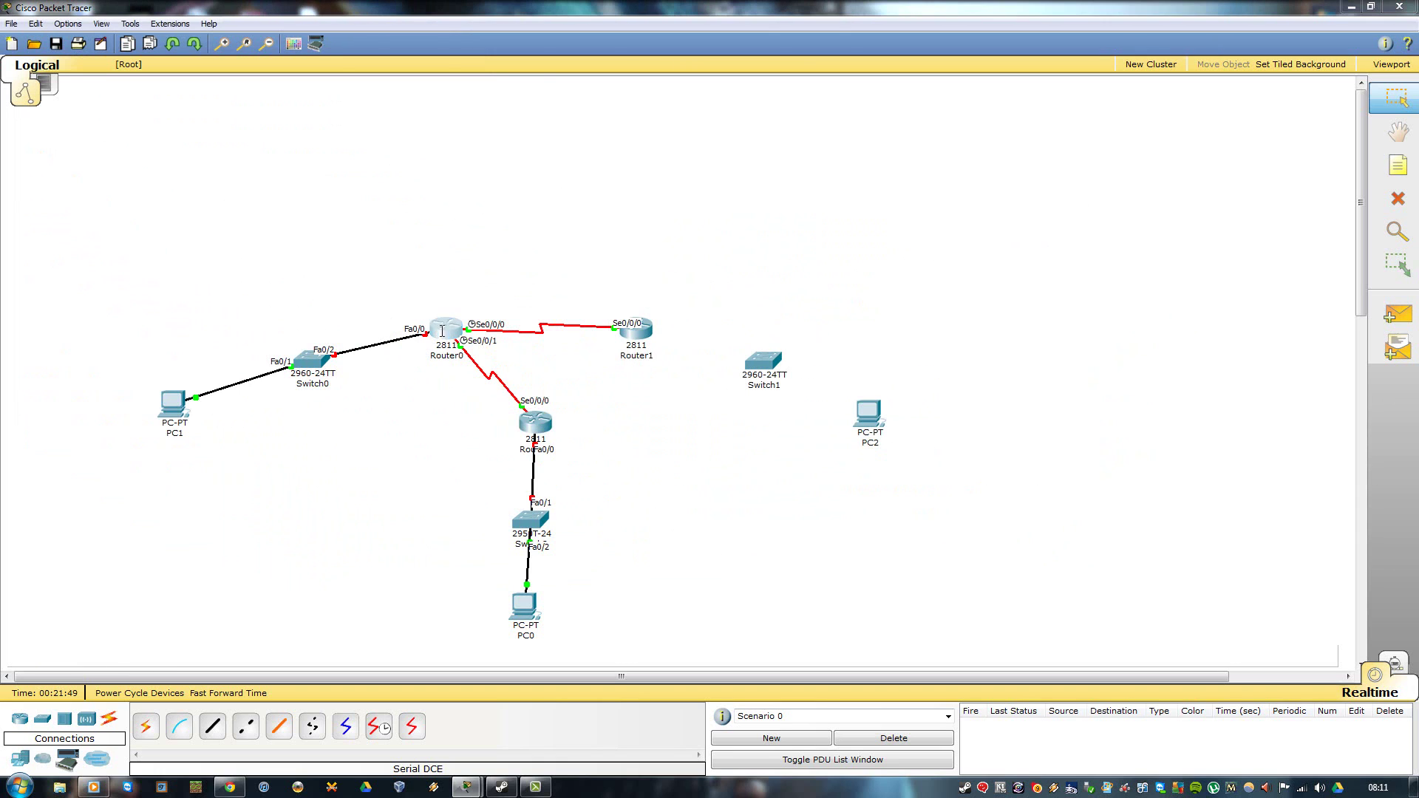
- On Router0, assign 172.16.1.1 255.255.255.0 to FastEthernet0/0 and enable it with no shut
key(Return)
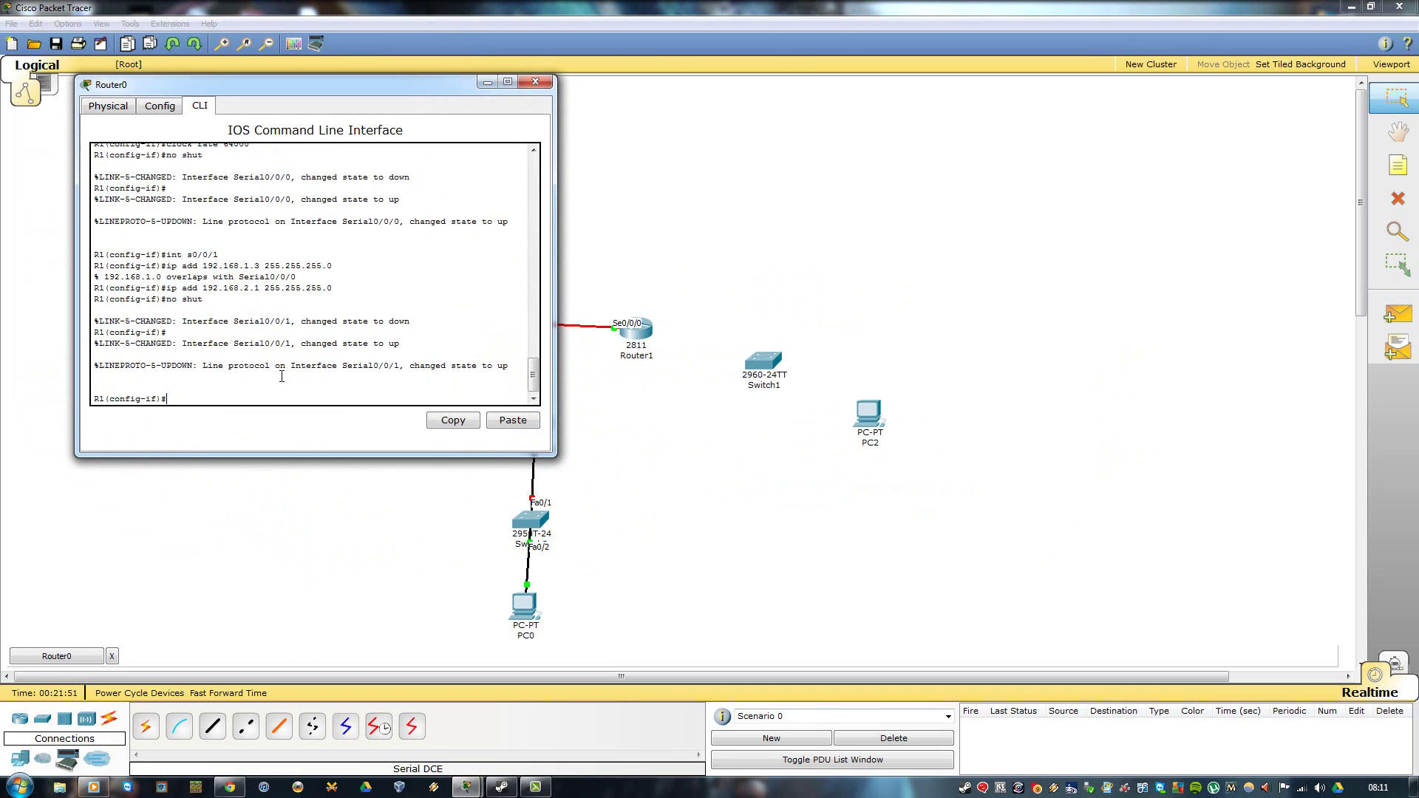
text(int fa0/0)
key(Return)
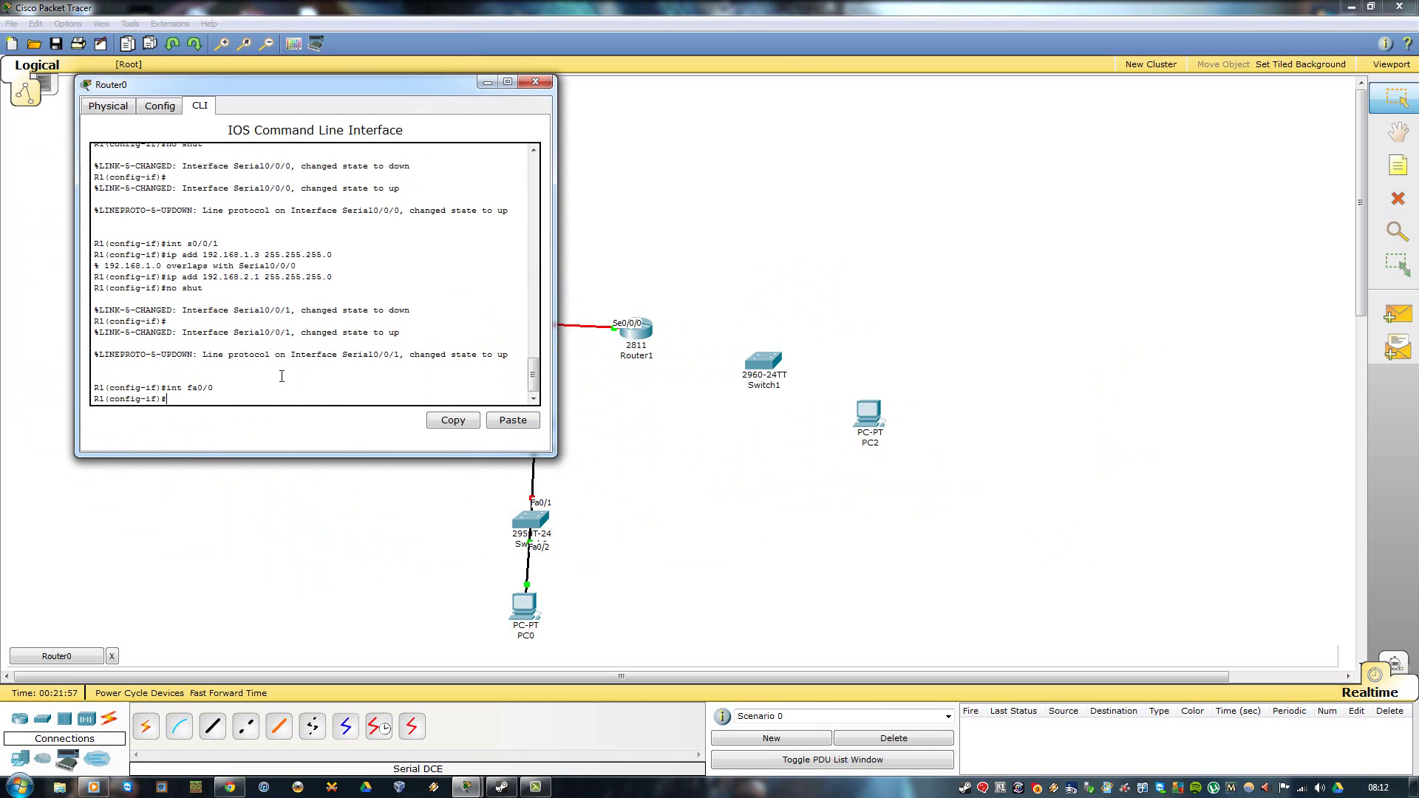
text(ip add 172.16.1.1 255.255.255.0)
key(Return)
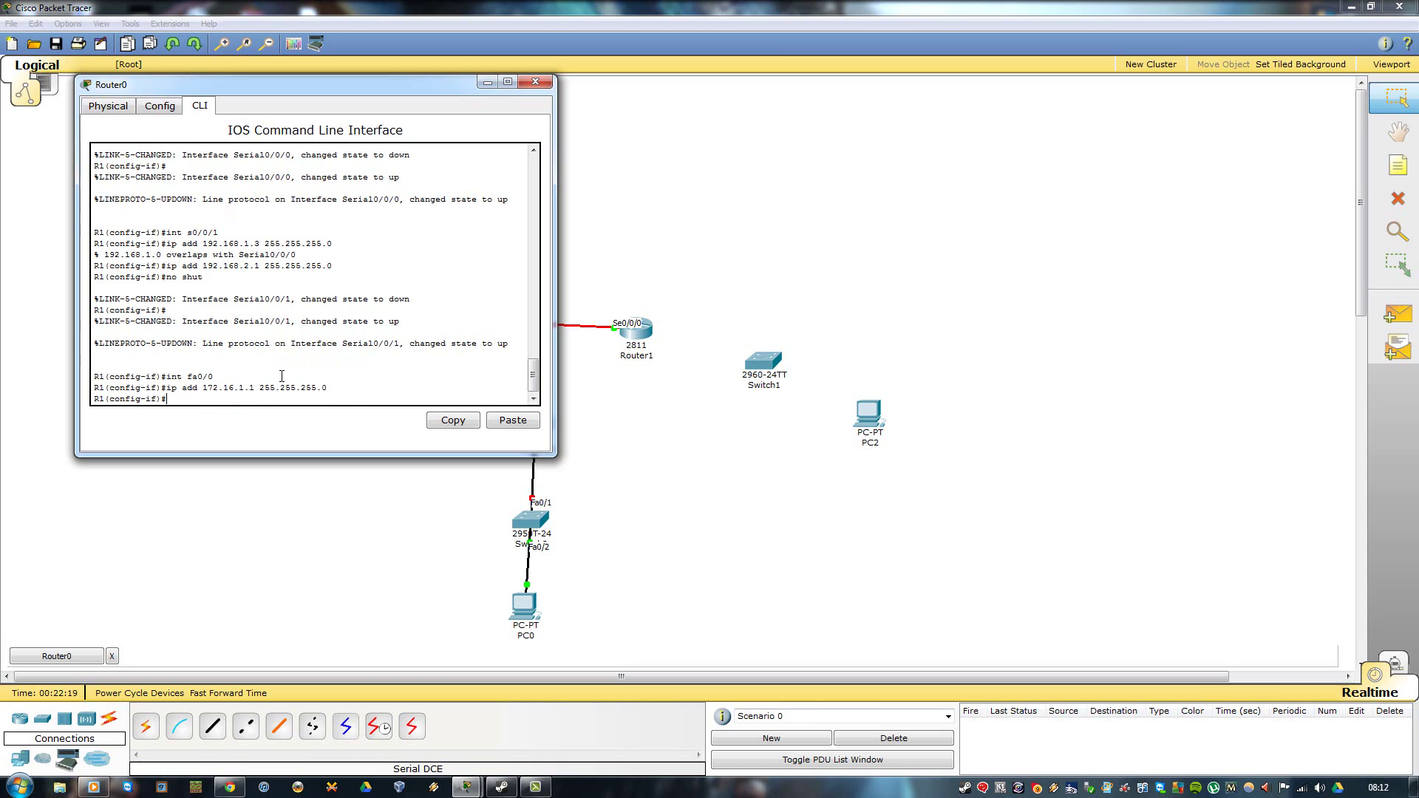
text(shut)
key(Return)
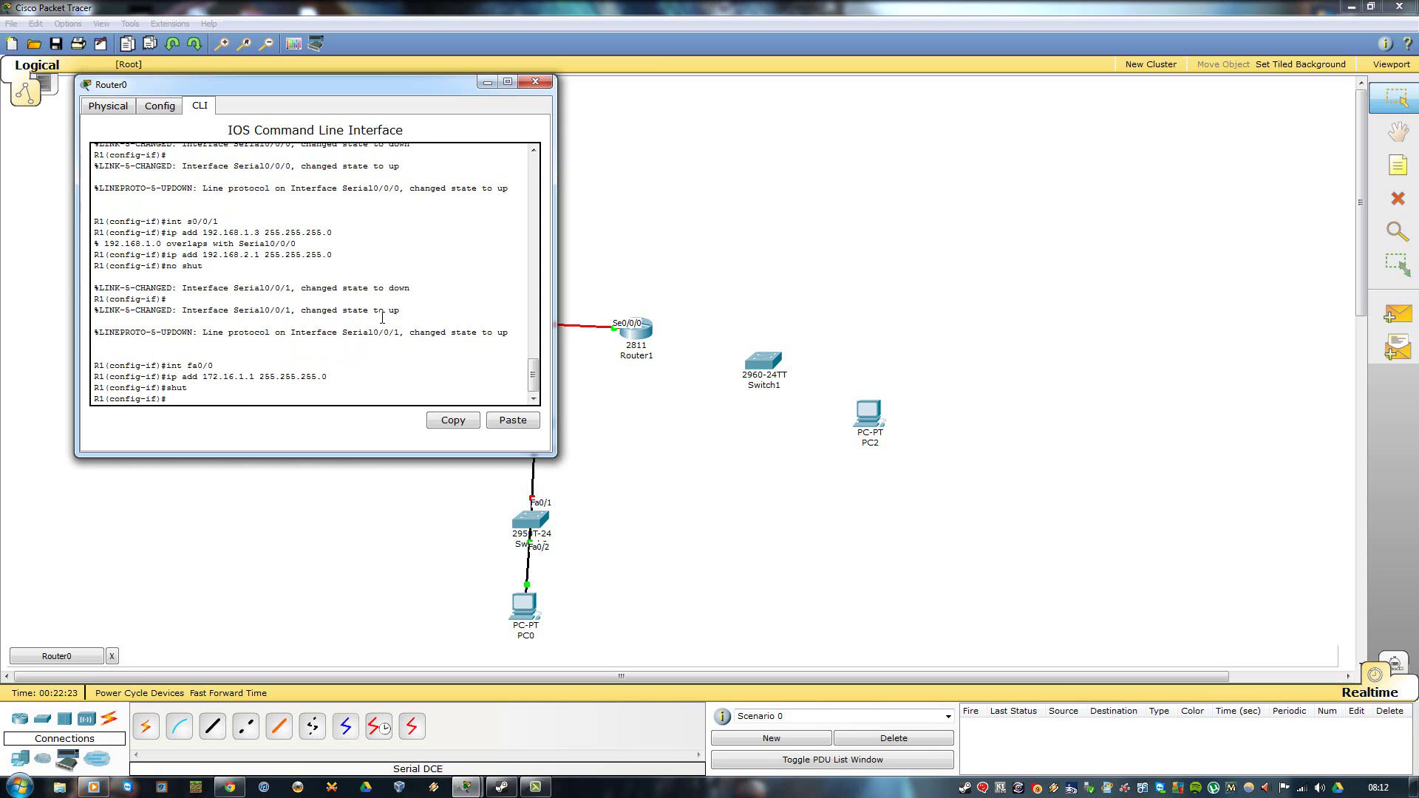
text(no shut)
key(Return)
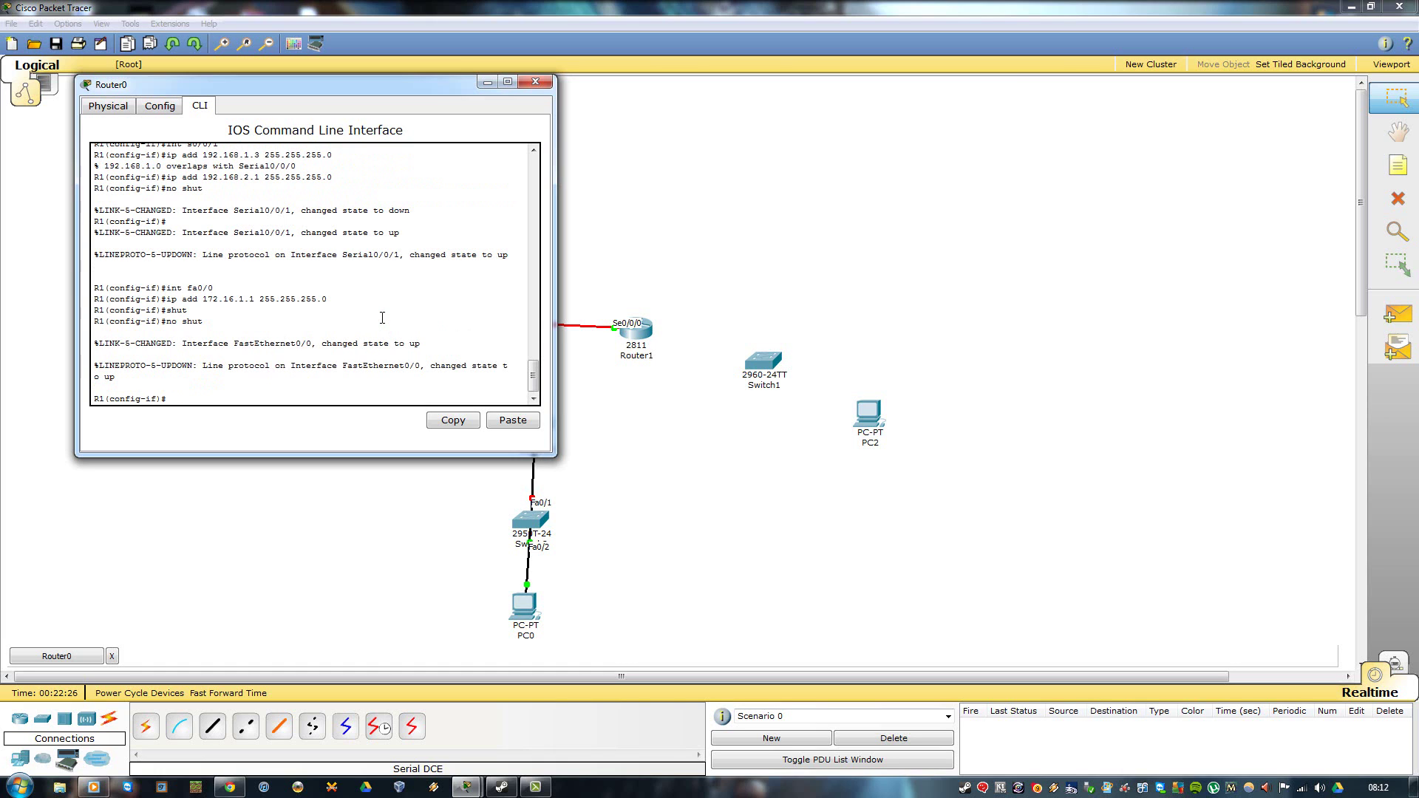
- Connect Router1's Fa0/0 to Switch1's Fa0/1 with a copper straight-through cable
click(525, 83)
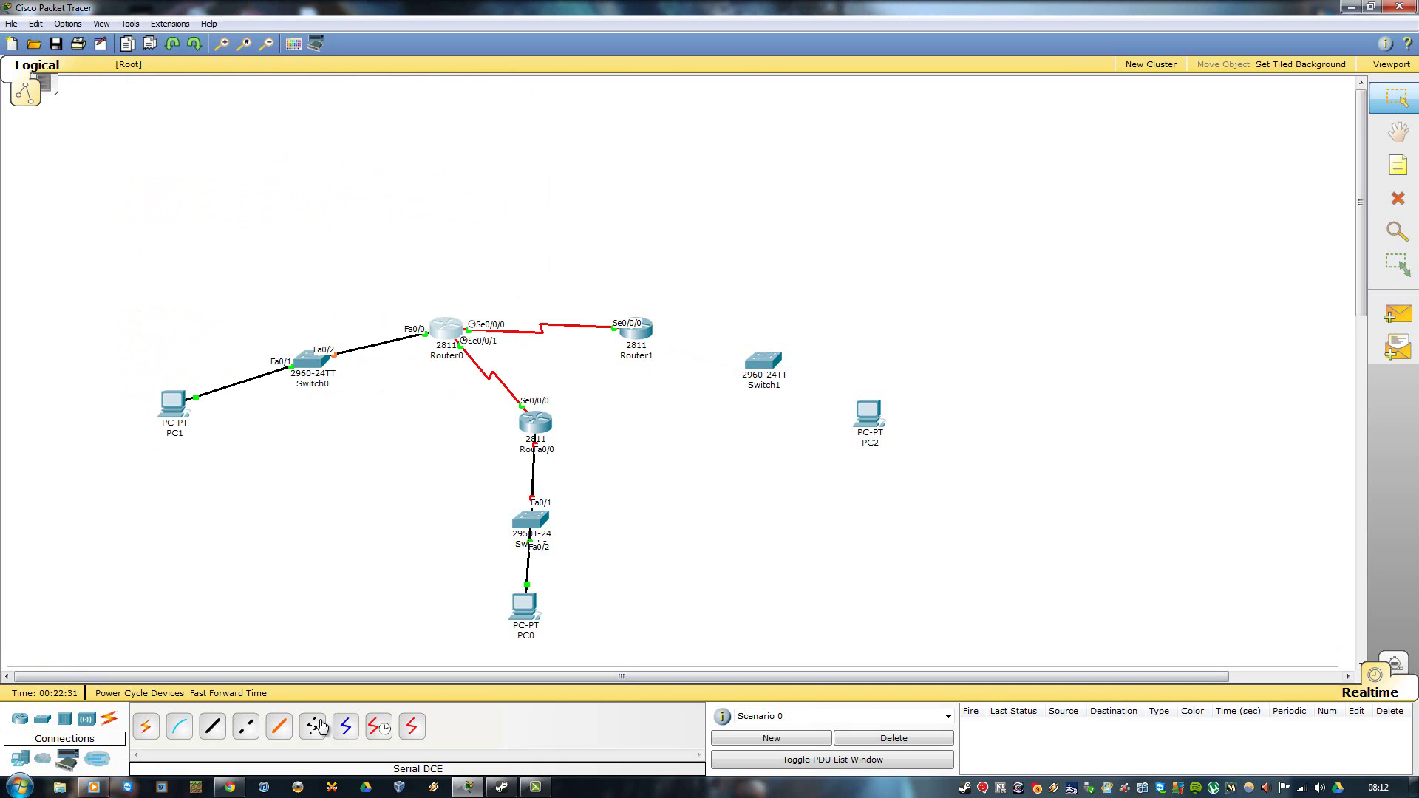
click(212, 726)
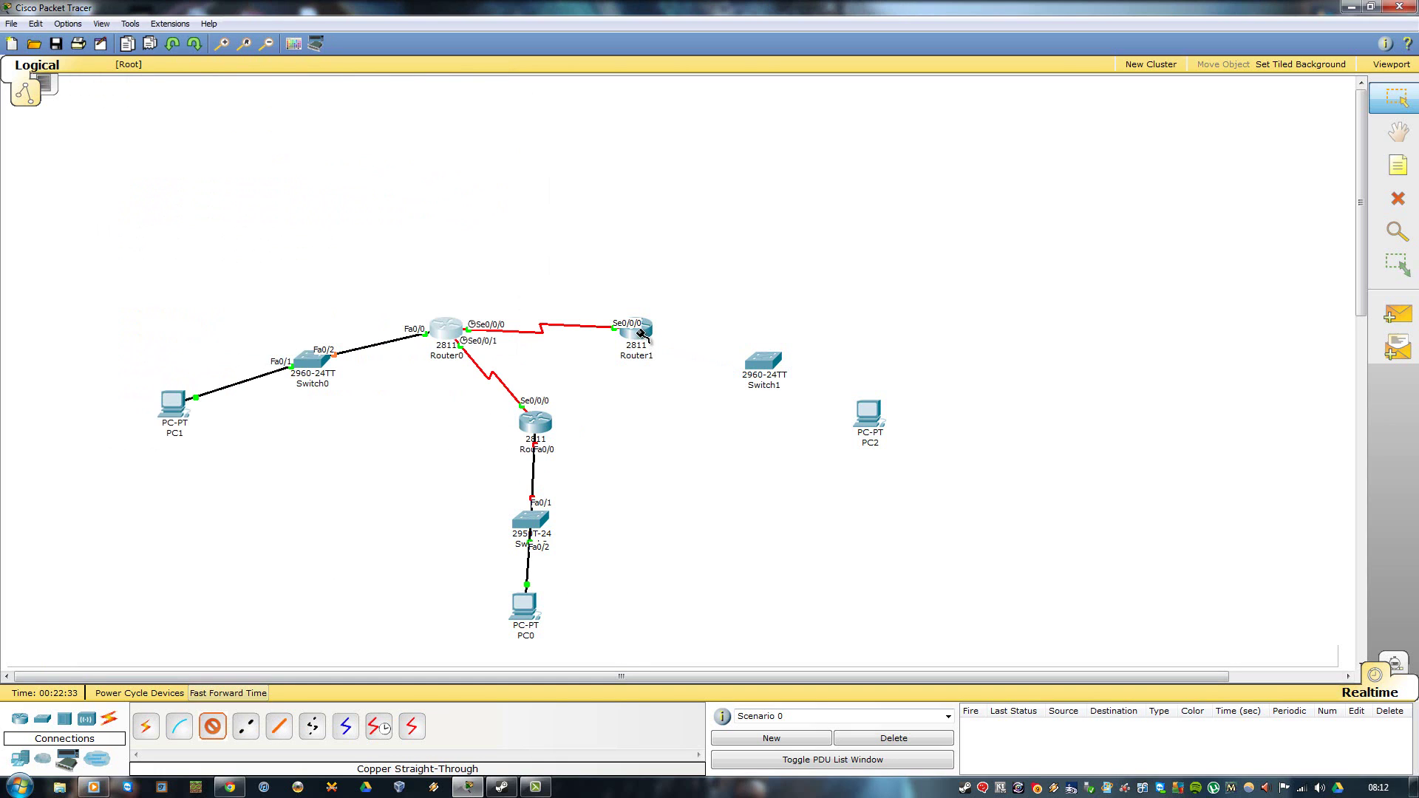
click(641, 334)
click(691, 340)
click(741, 354)
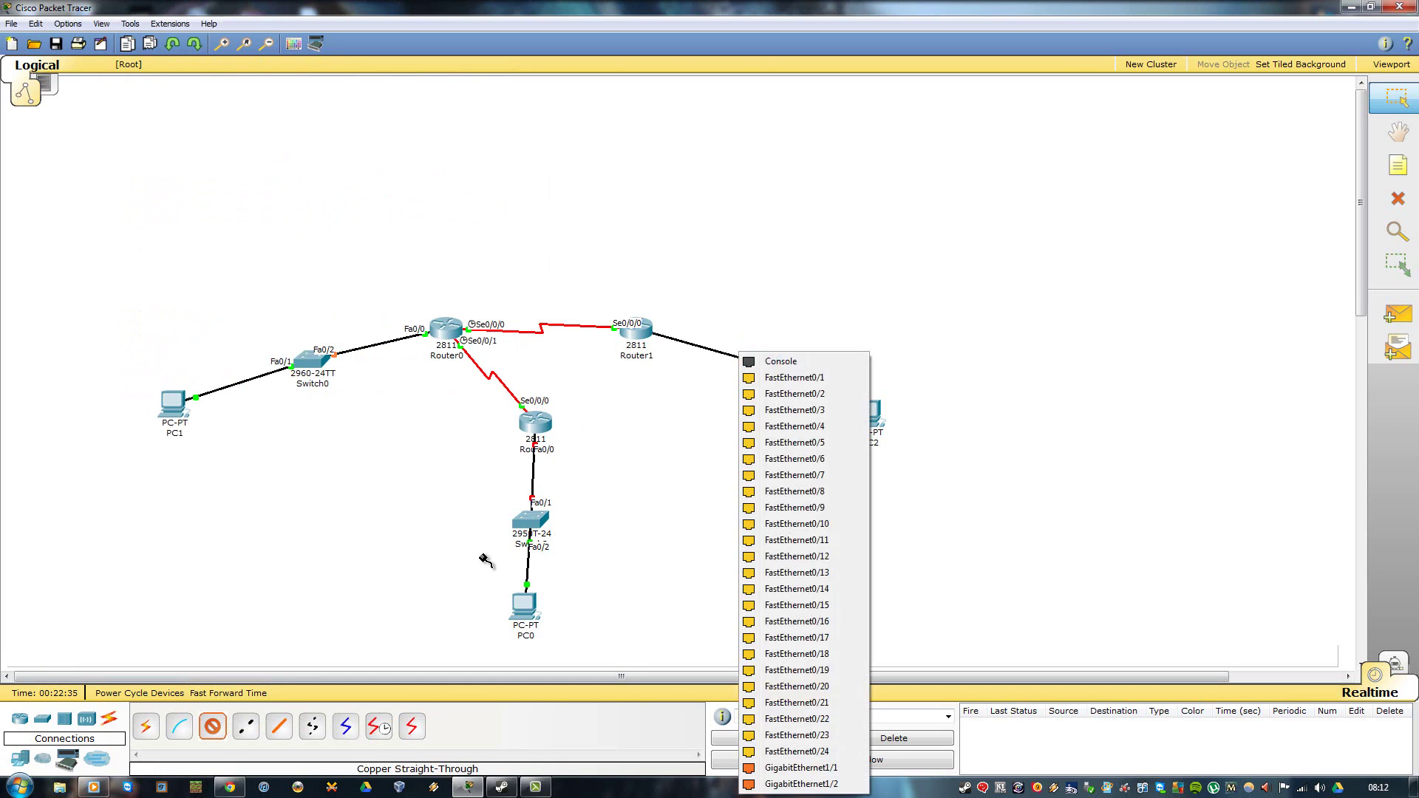
click(783, 379)
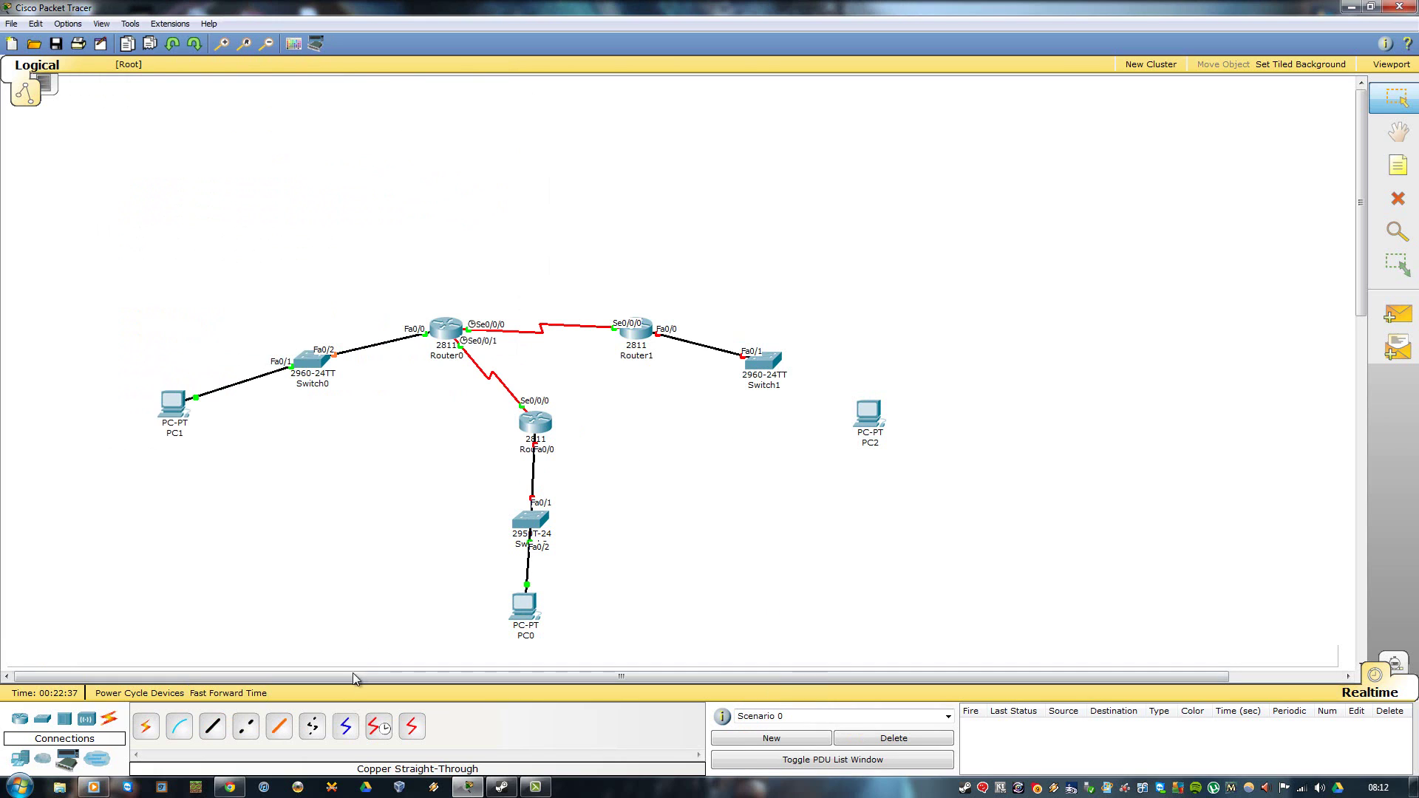
- Connect Switch1's Fa0/2 to PC2's FastEthernet port with another straight-through cable
click(212, 727)
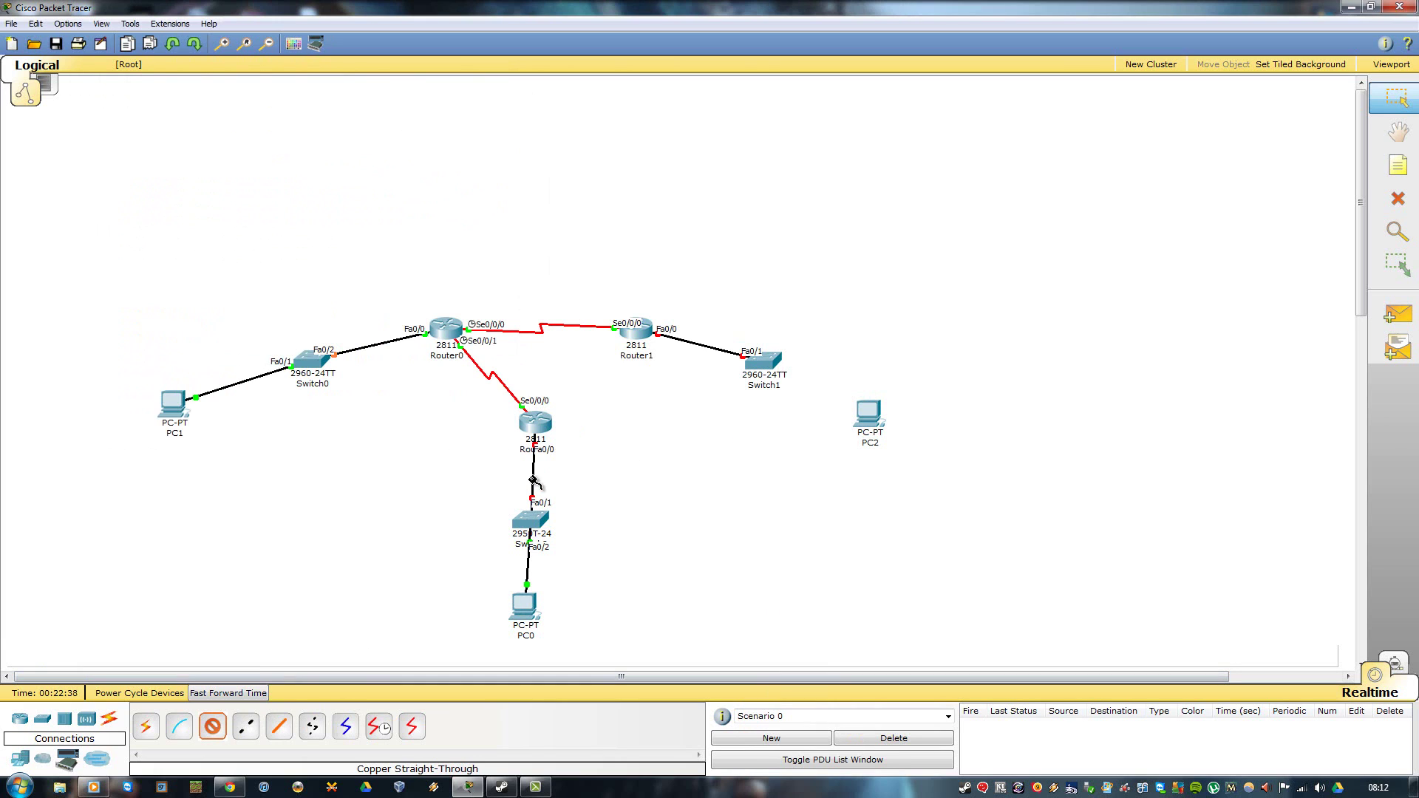
click(774, 364)
click(792, 388)
click(869, 415)
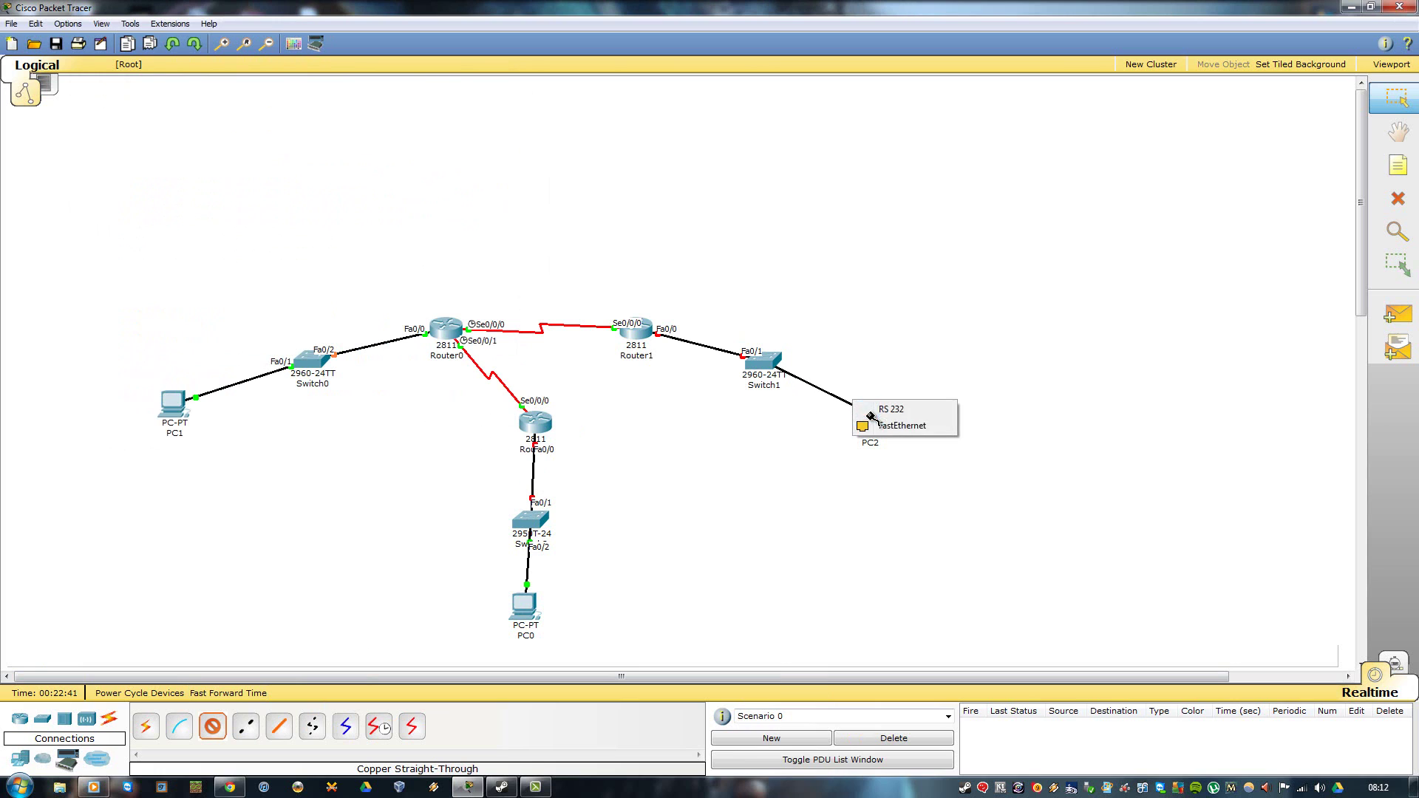
click(879, 425)
click(632, 336)
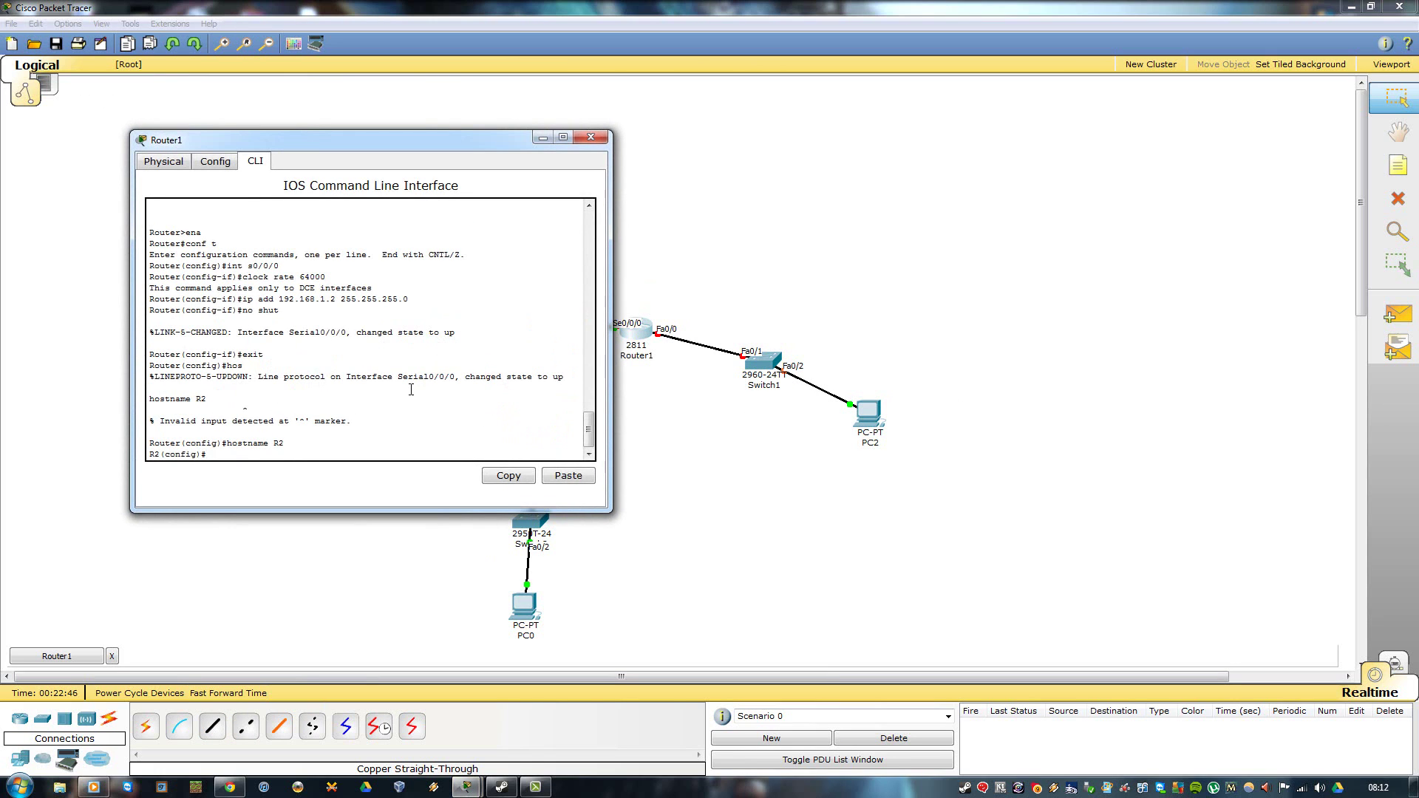
- Set Router1's FastEthernet0/0 to 172.17.1.1 255.255.255.0 and enable it with no shut
text(int fa0/0)
key(Return)
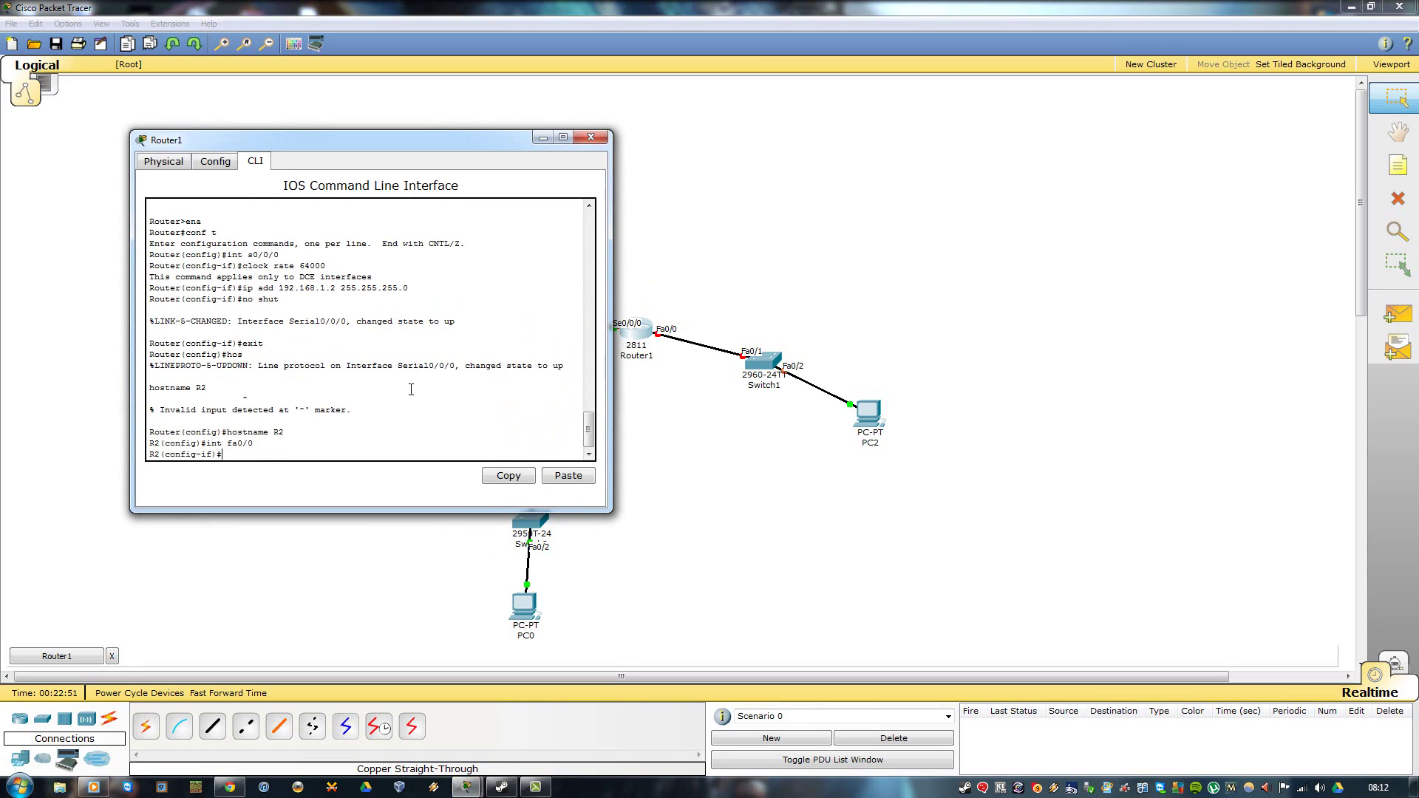
text(ip add 172.17.1.1 255.255.255.0)
key(Return)
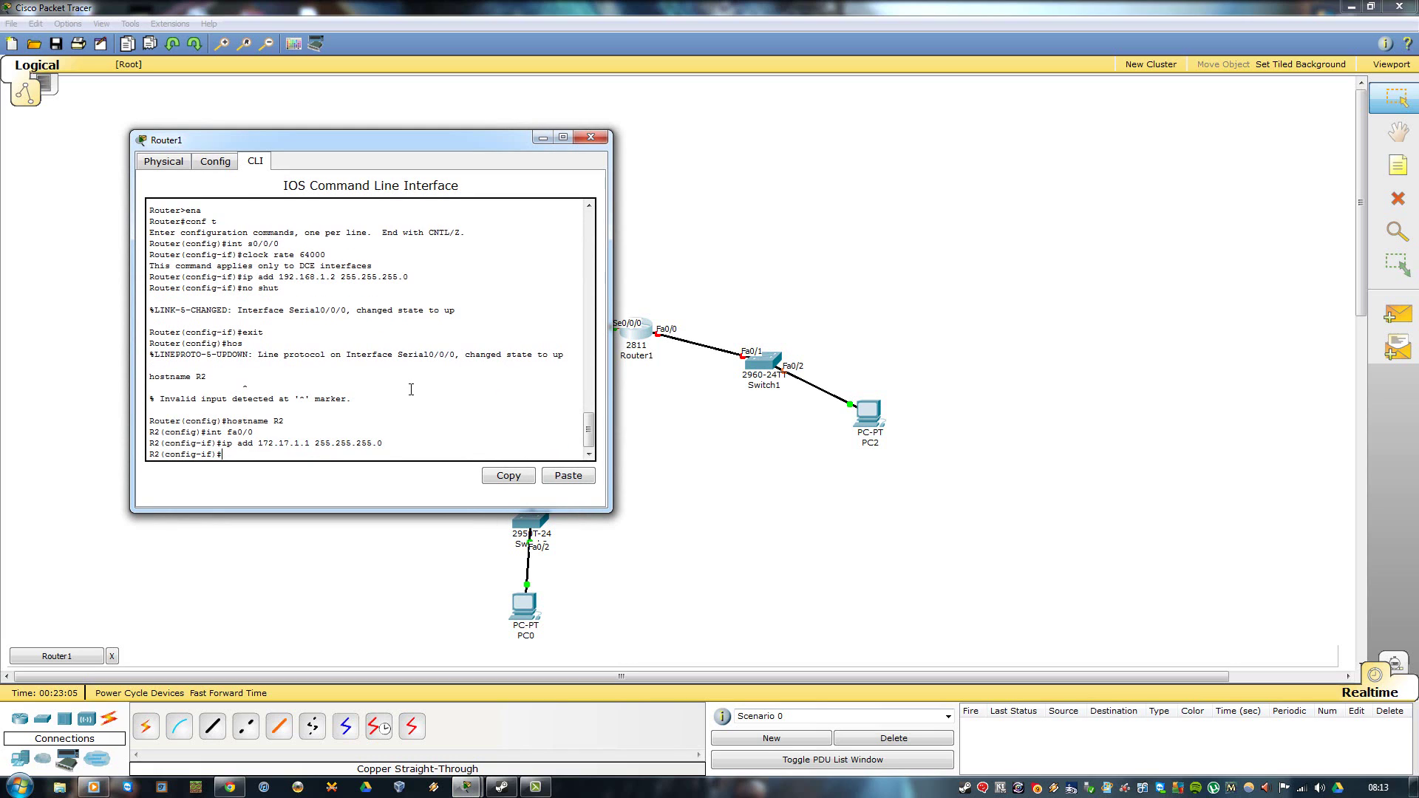
text(no shut)
key(Return)
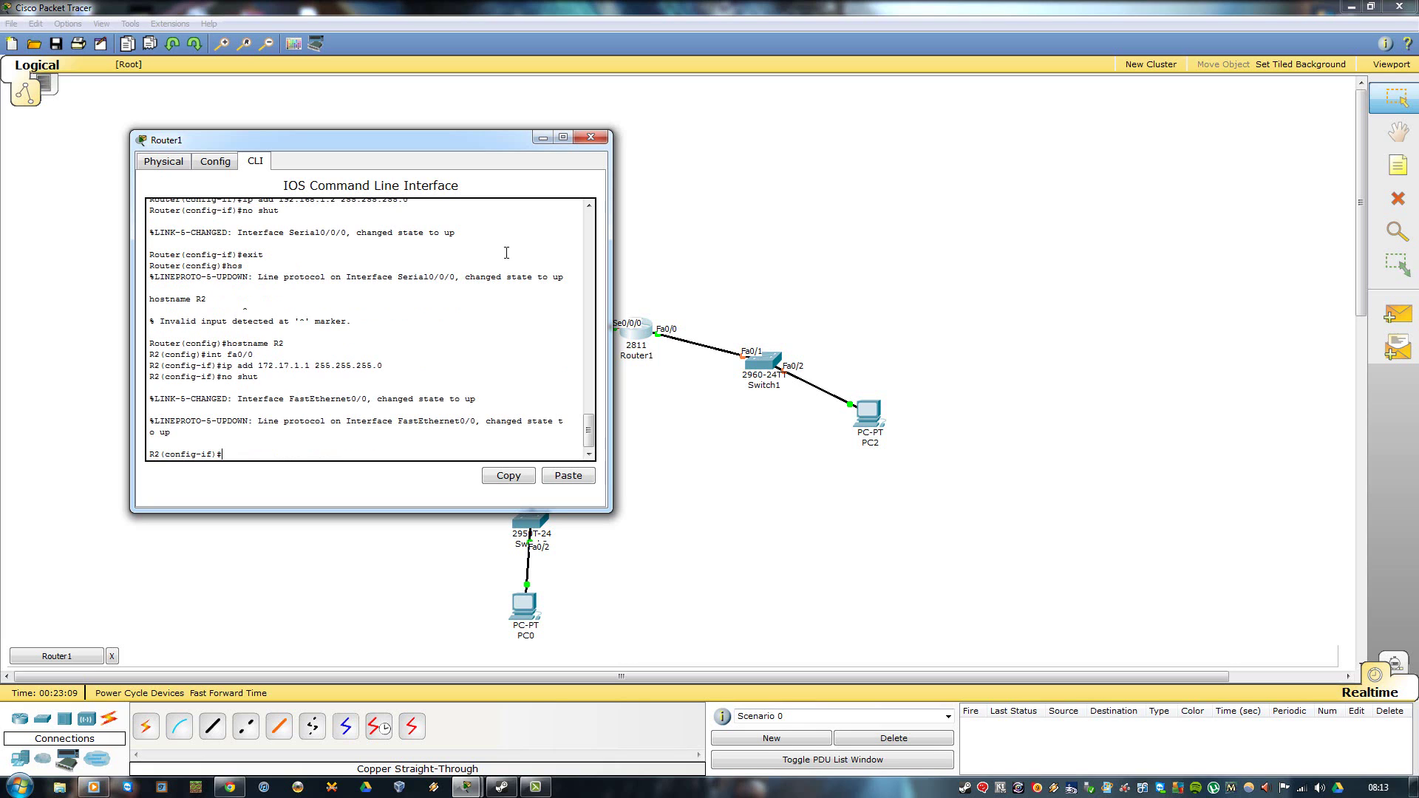
- In Router2's console, enter FastEthernet0/0 interface configuration
click(591, 137)
click(538, 427)
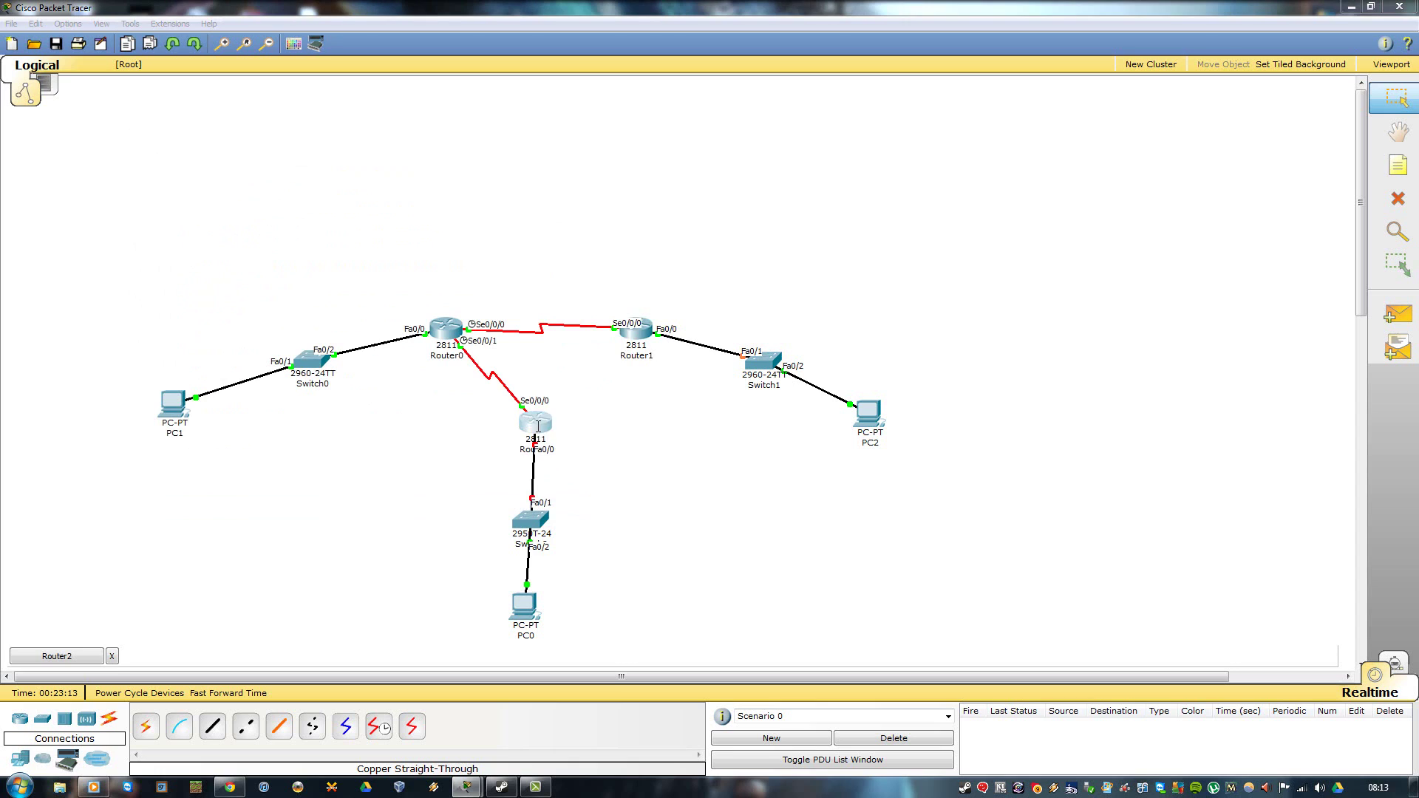
key(Return)
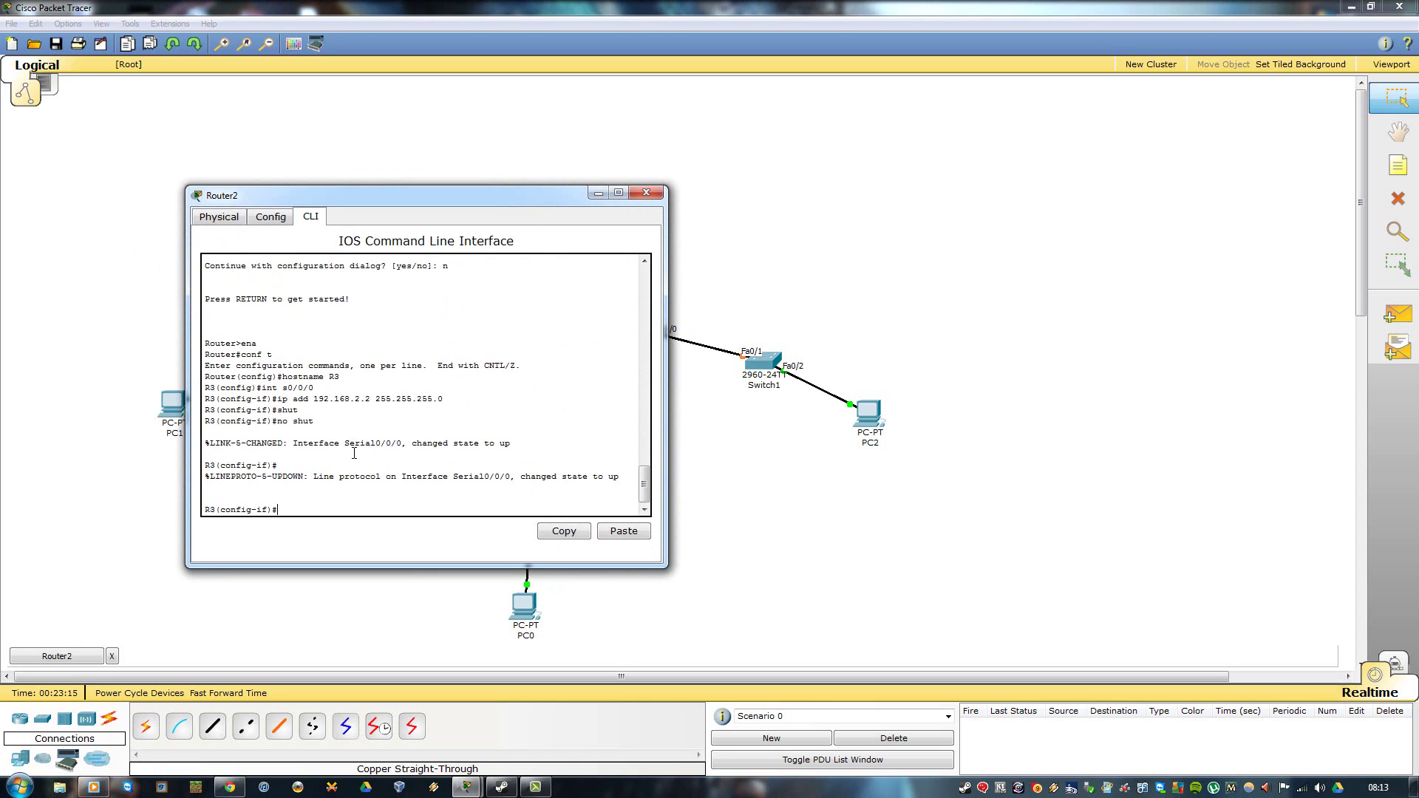
text(int fa0/0)
key(Return)
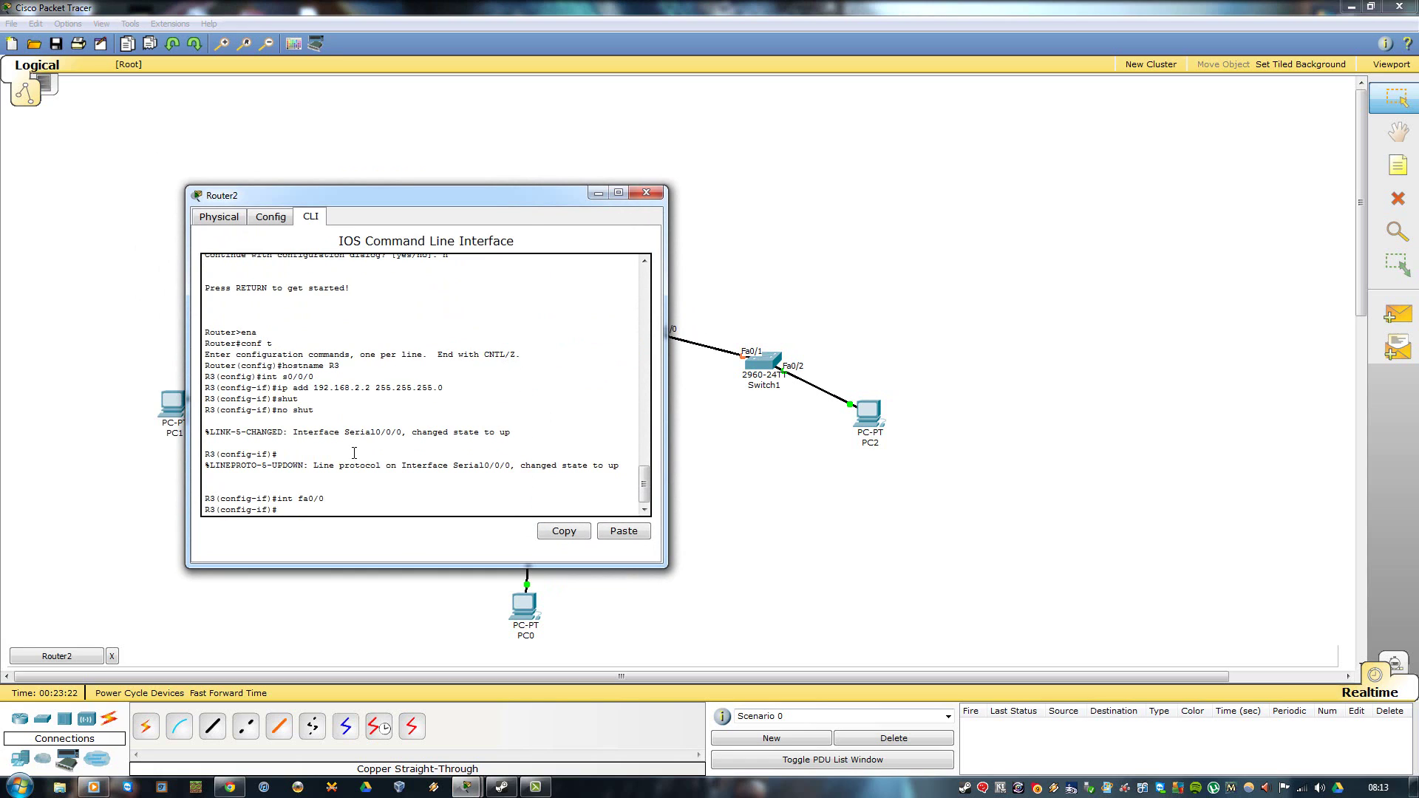
- Assign 172.18.1.1 255.255.255.0 to FastEthernet0/0, fixing the rejected line, and enable it
text(172.18.1.1 255.255.255.0)
key(Return)
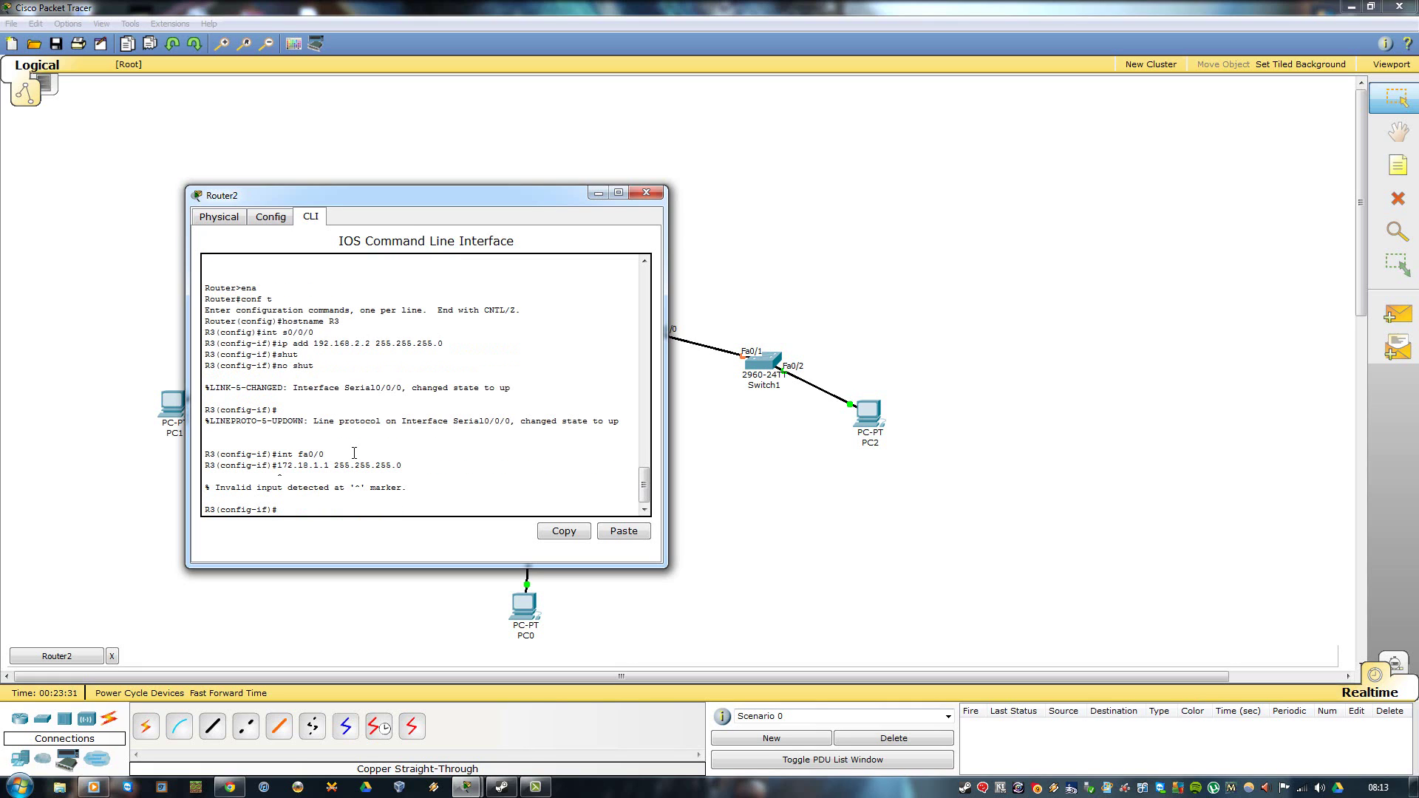
key(Up)
key(Home)
text(ip ad)
text(d)
key(Return)
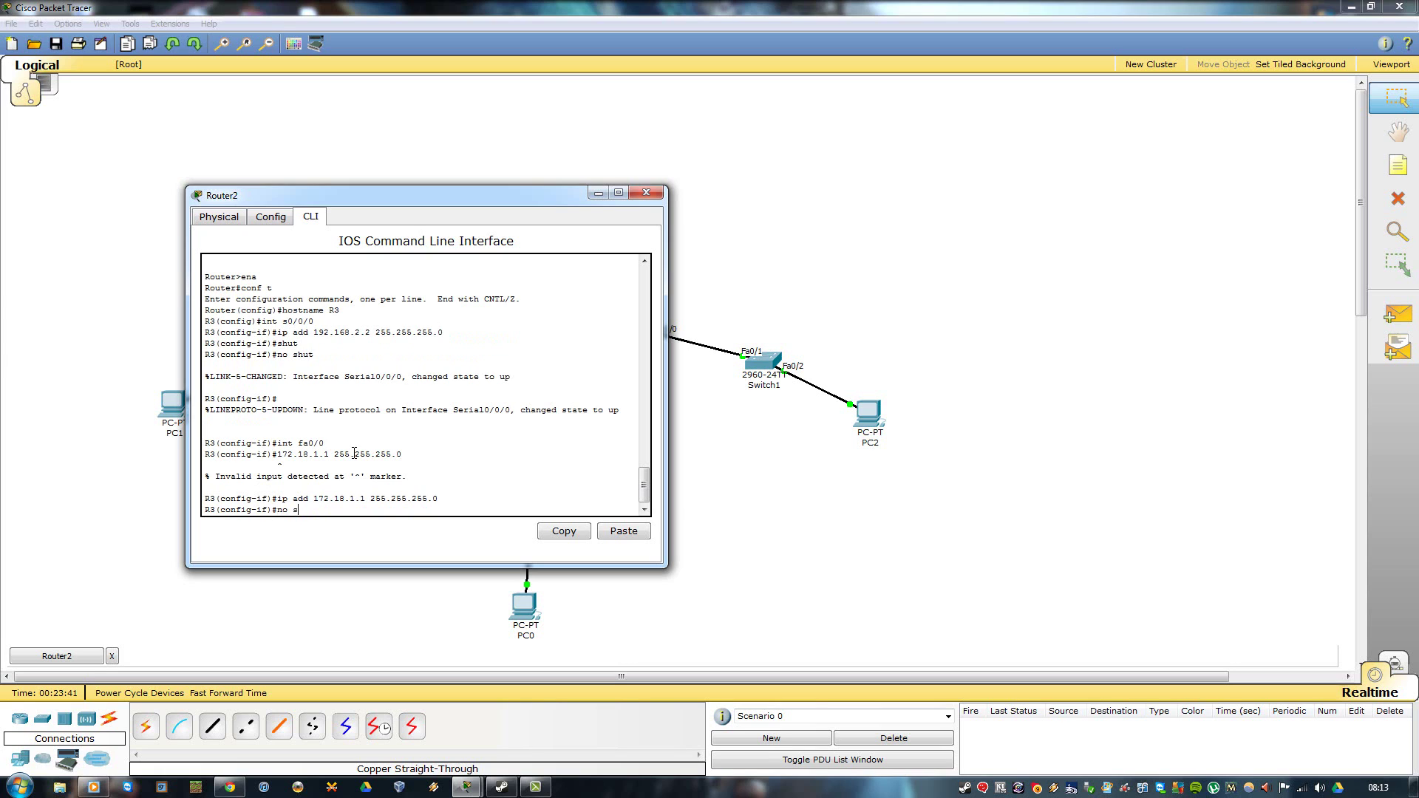
text(no shut)
key(Return)
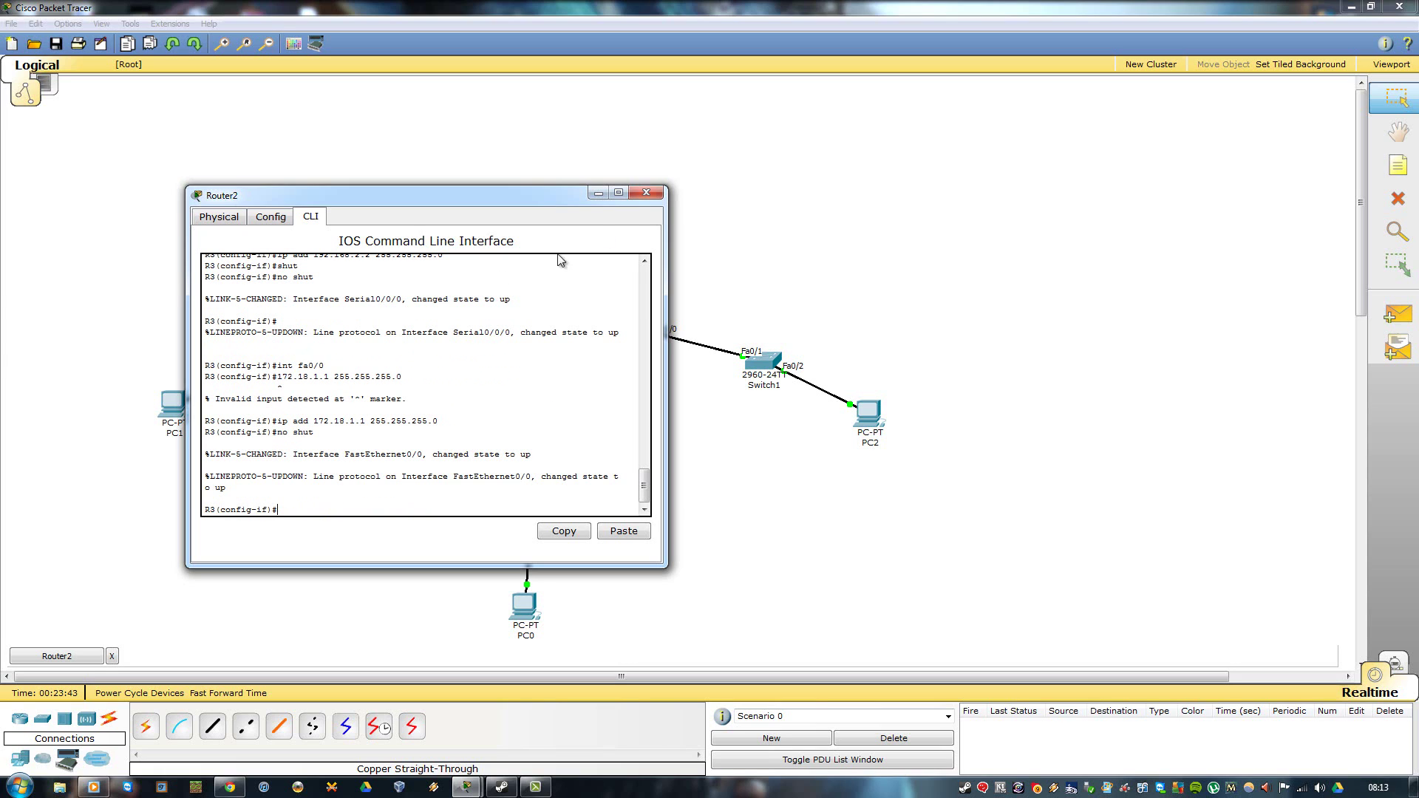
click(648, 194)
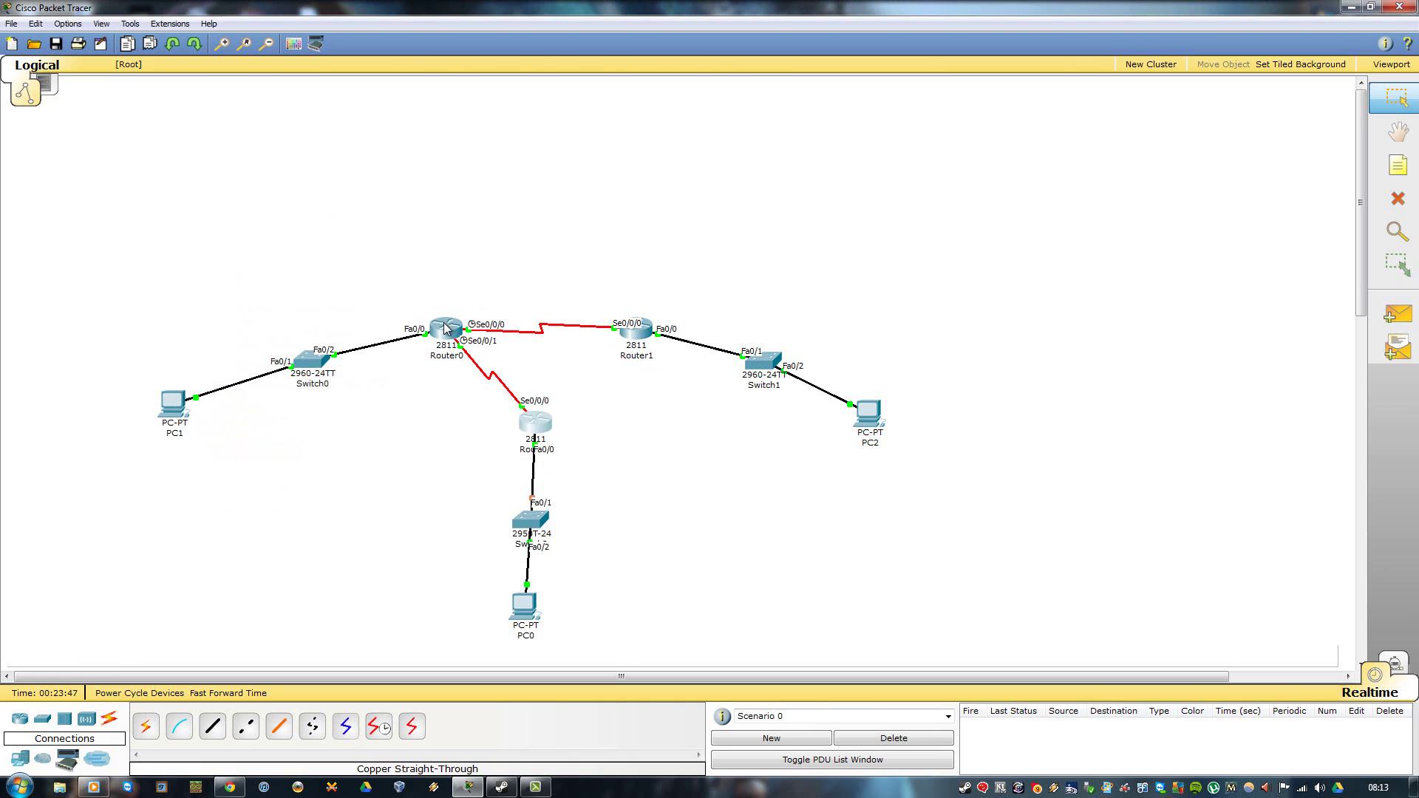
- Give PC1 IP 172.16.1.2, the default 255.255.0.0 mask and gateway 172.16.1.1
click(170, 409)
click(136, 72)
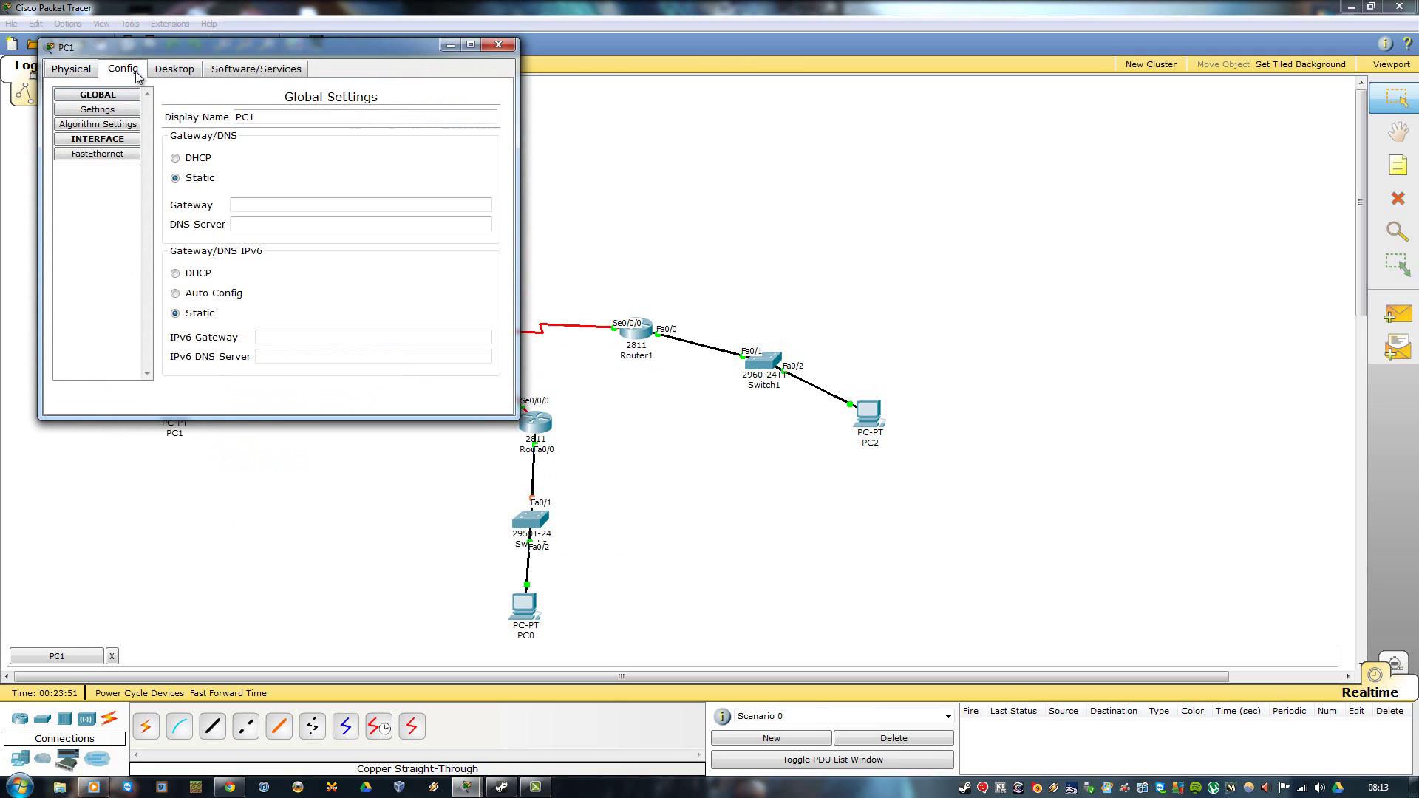
click(170, 70)
click(139, 124)
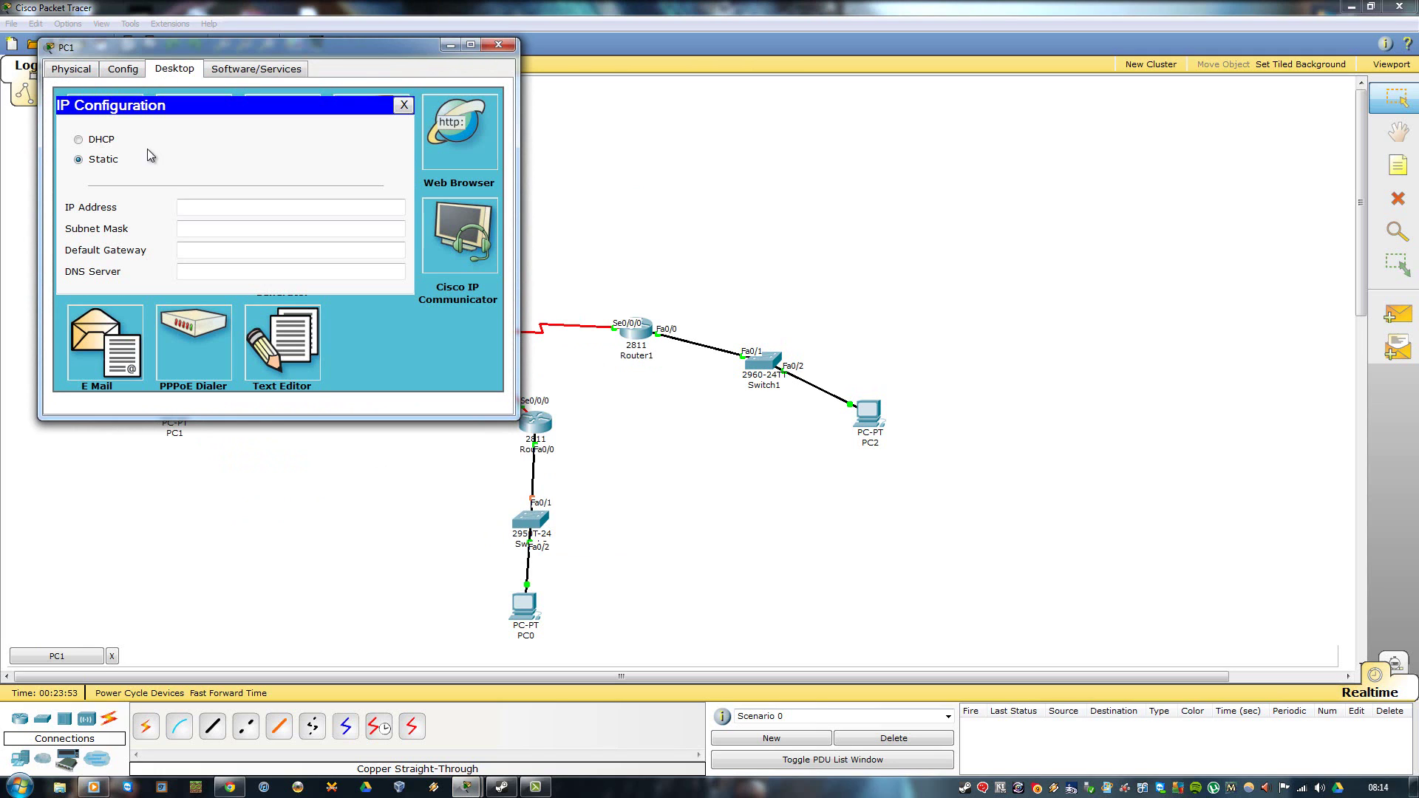
click(198, 205)
text(172.16.1.2)
click(193, 228)
click(199, 251)
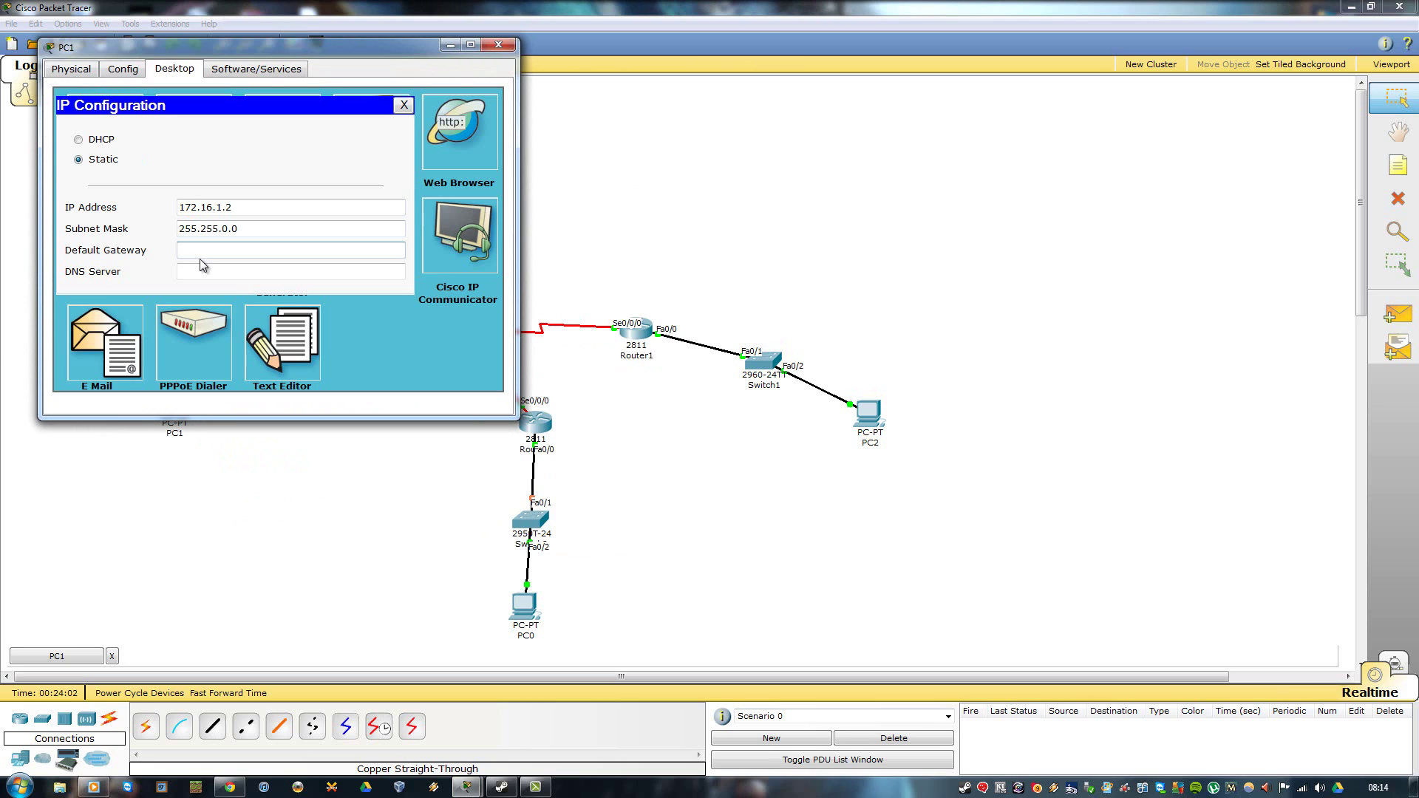
text(172.)
text(.1.1)
click(401, 106)
- Ping 172.16.1.1 from PC1's command prompt, getting 4 of 4 replies
click(355, 138)
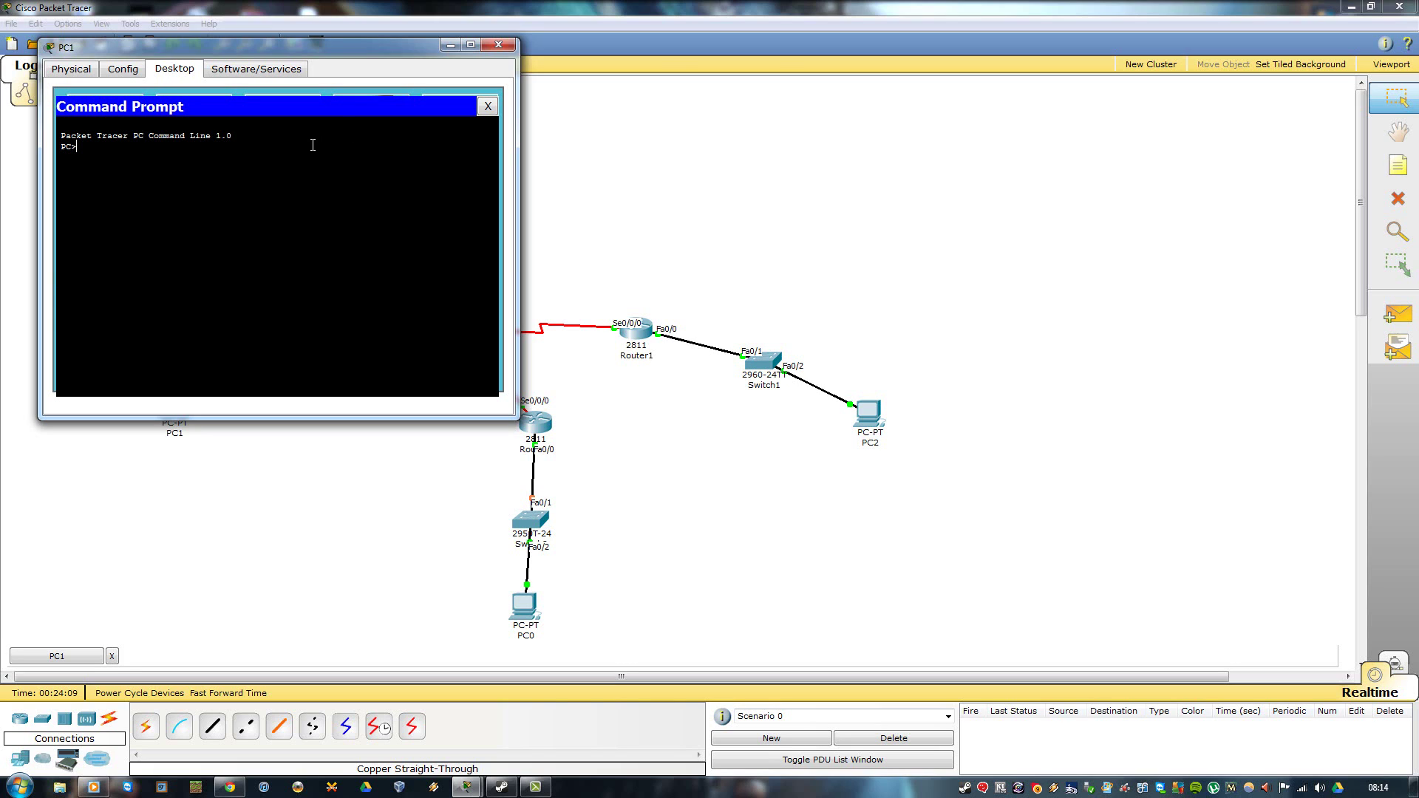
text(ping 172.16.1.1)
key(Return)
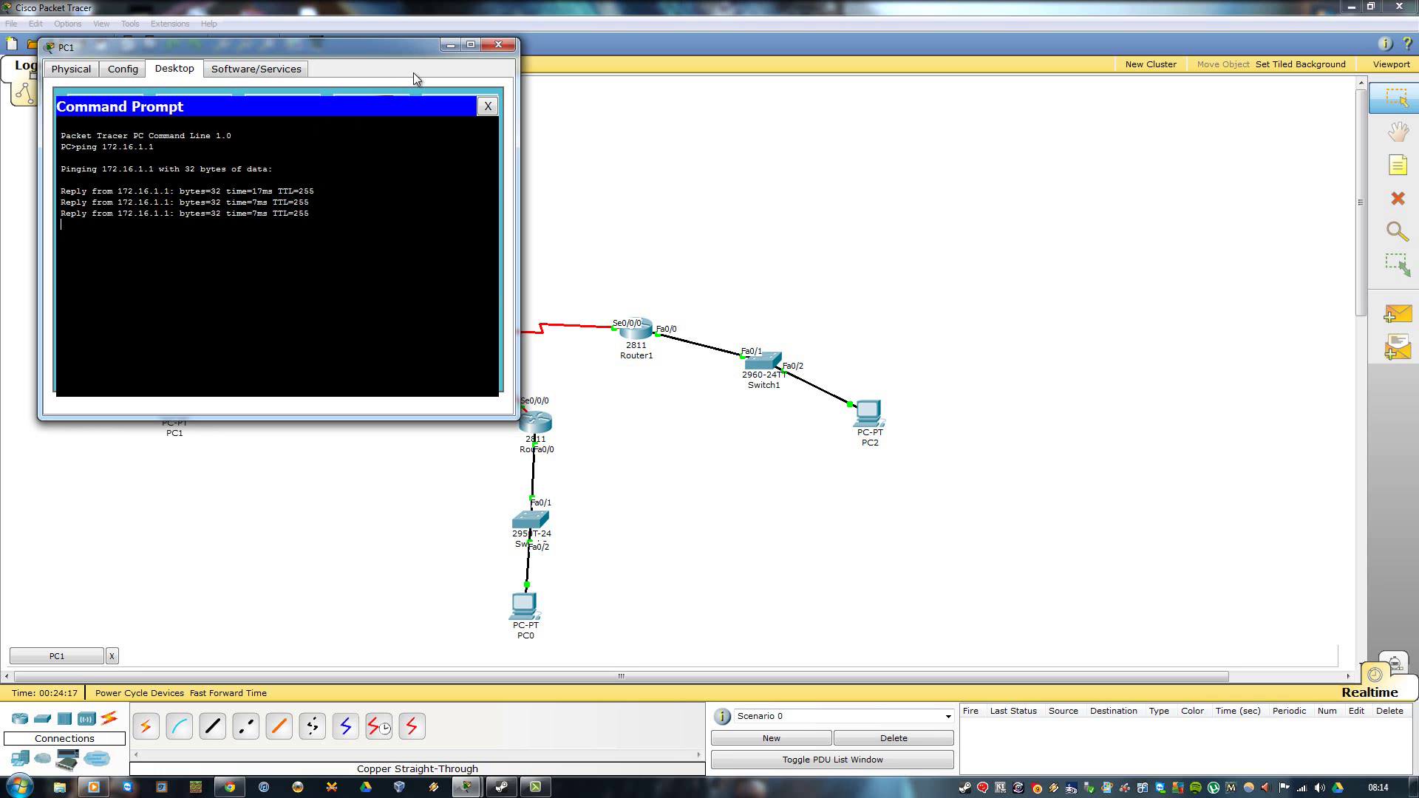
click(499, 45)
click(869, 414)
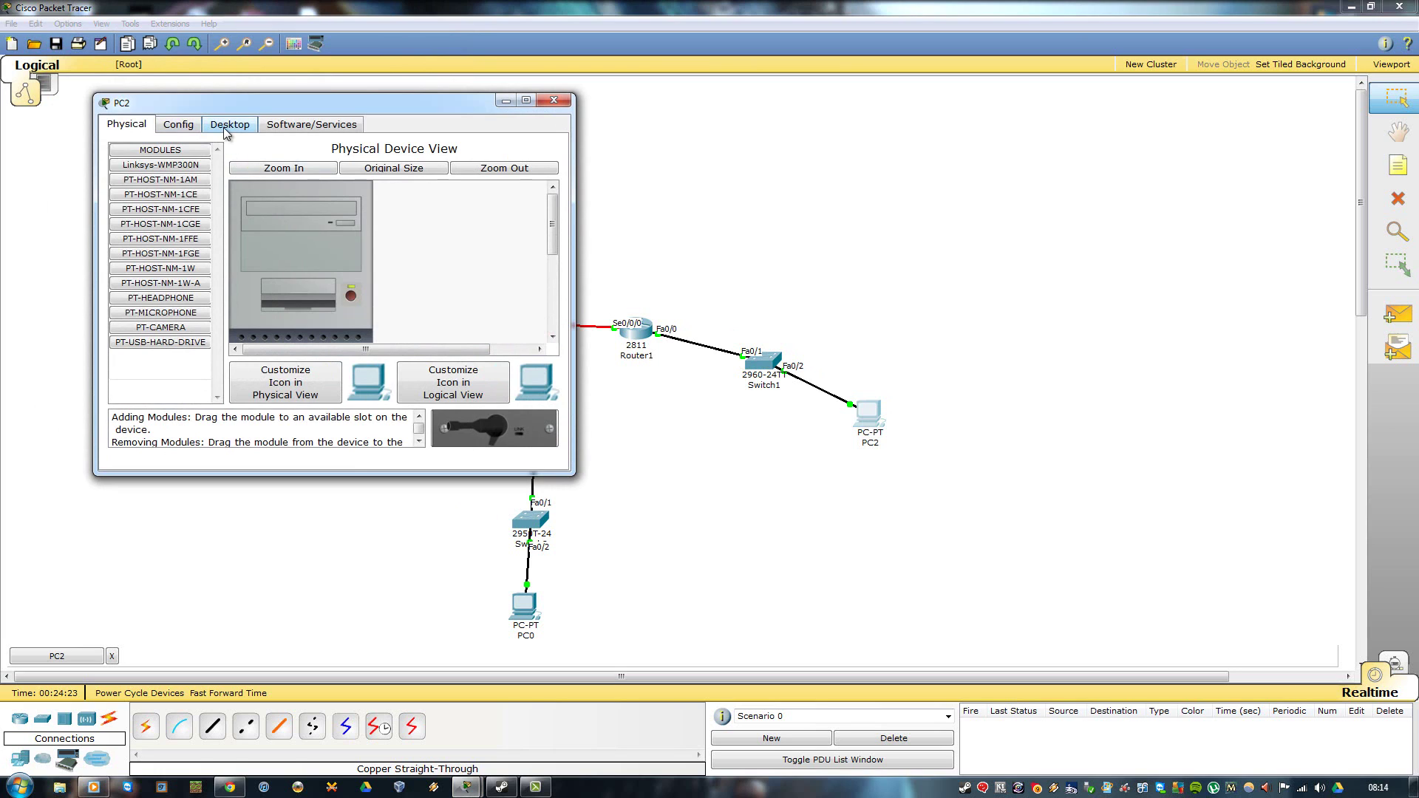
- Enter PC2's IP address, the default subnet mask and gateway 172.17.1.1
click(225, 125)
click(181, 184)
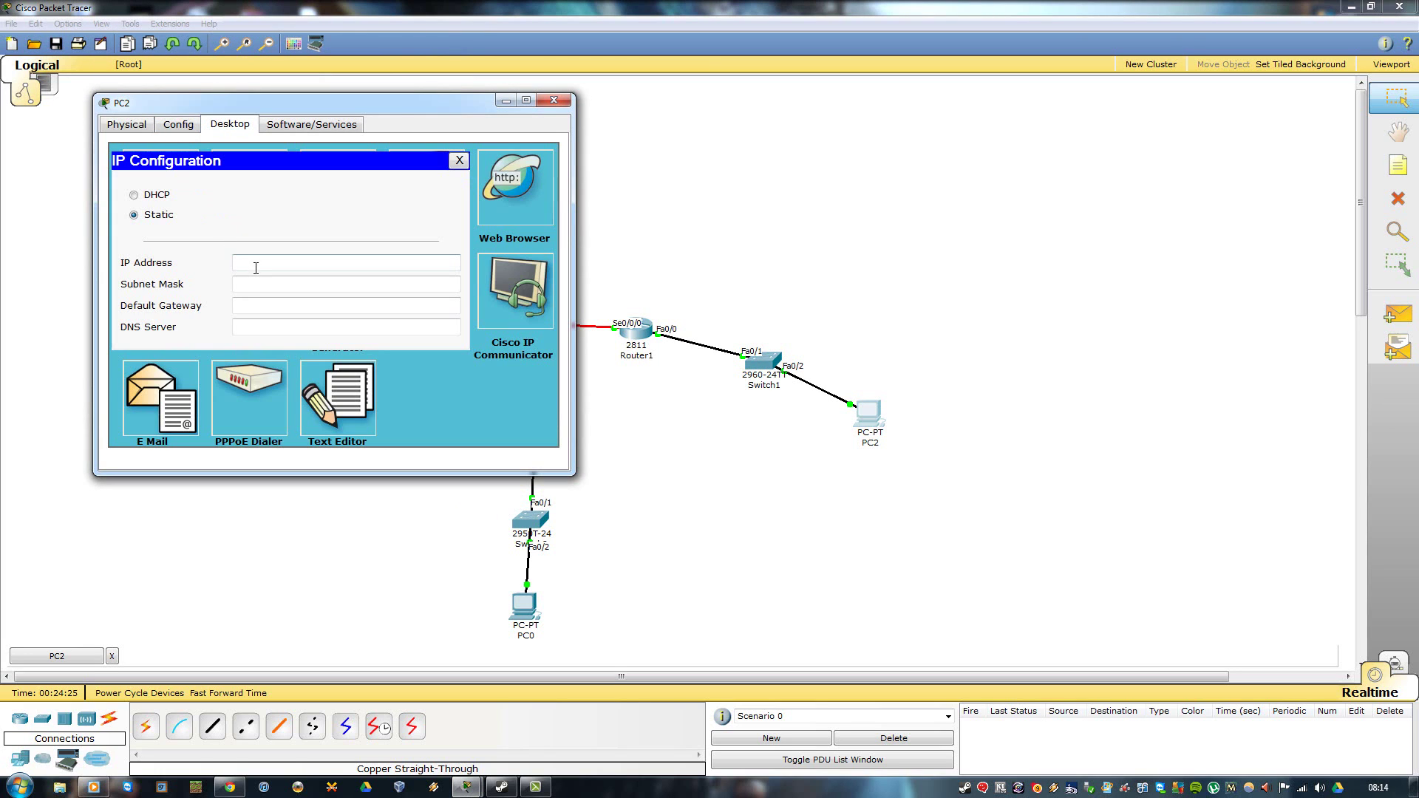
text(172.16.)
text(7.1)
text(.2)
click(271, 280)
click(284, 309)
text(172.17.1.1)
click(458, 160)
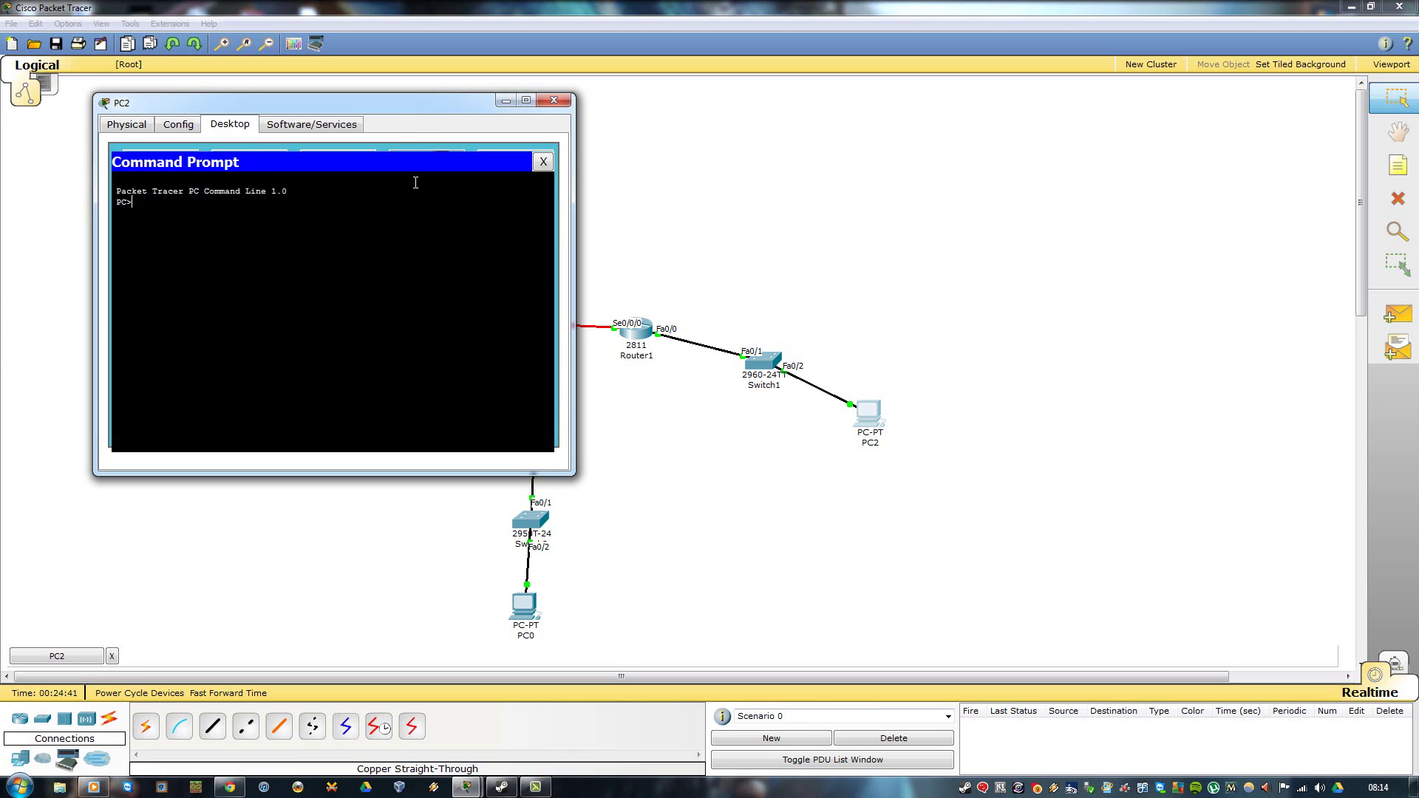
- Ping 172.17.1.1 from PC2's command prompt, receiving 4 of 4 replies
click(415, 181)
text(ping 172.17.1.1)
key(Return)
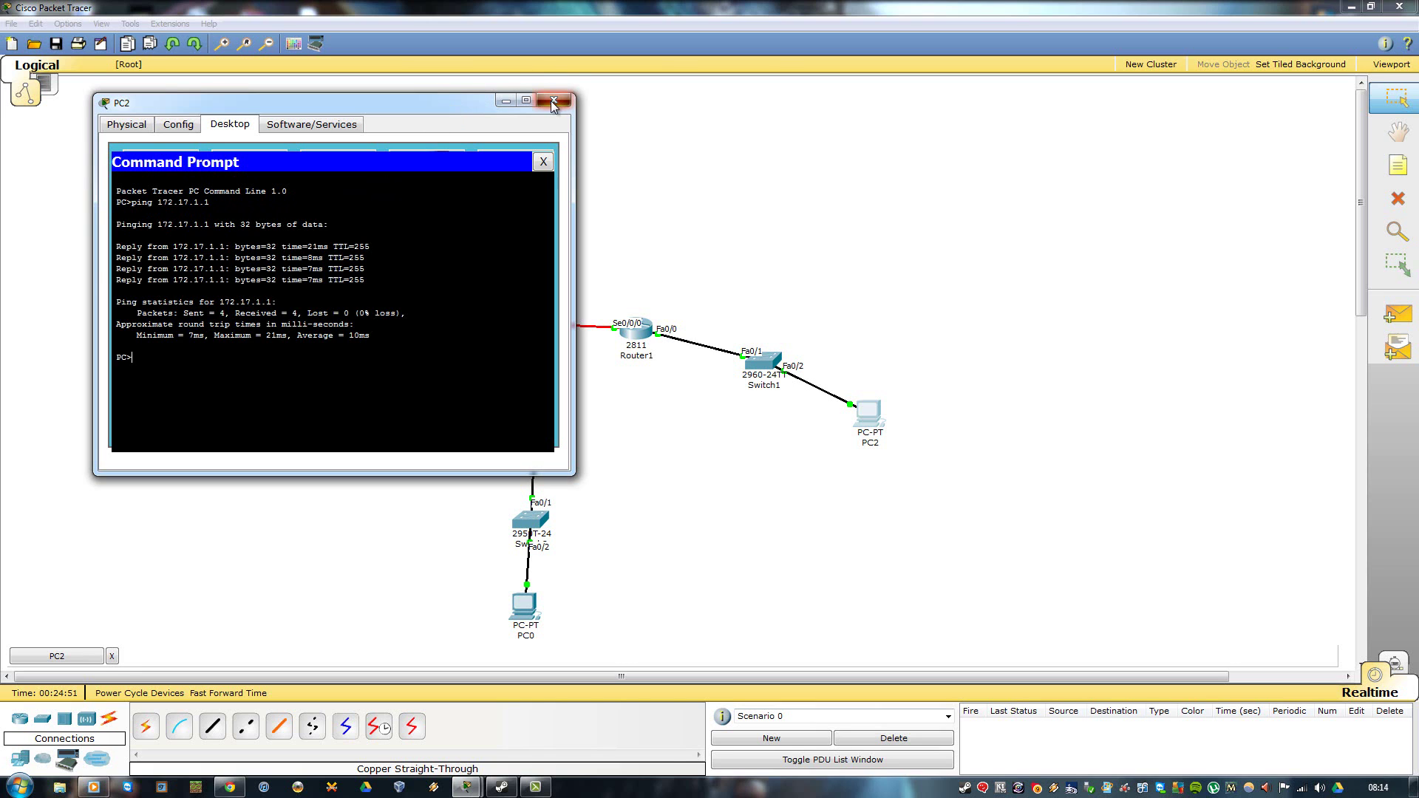
click(553, 104)
click(528, 607)
- Give PC0 IP 172.18.1.2, mask 255.255.255.0 and gateway 172.18.1.1
click(288, 177)
click(217, 247)
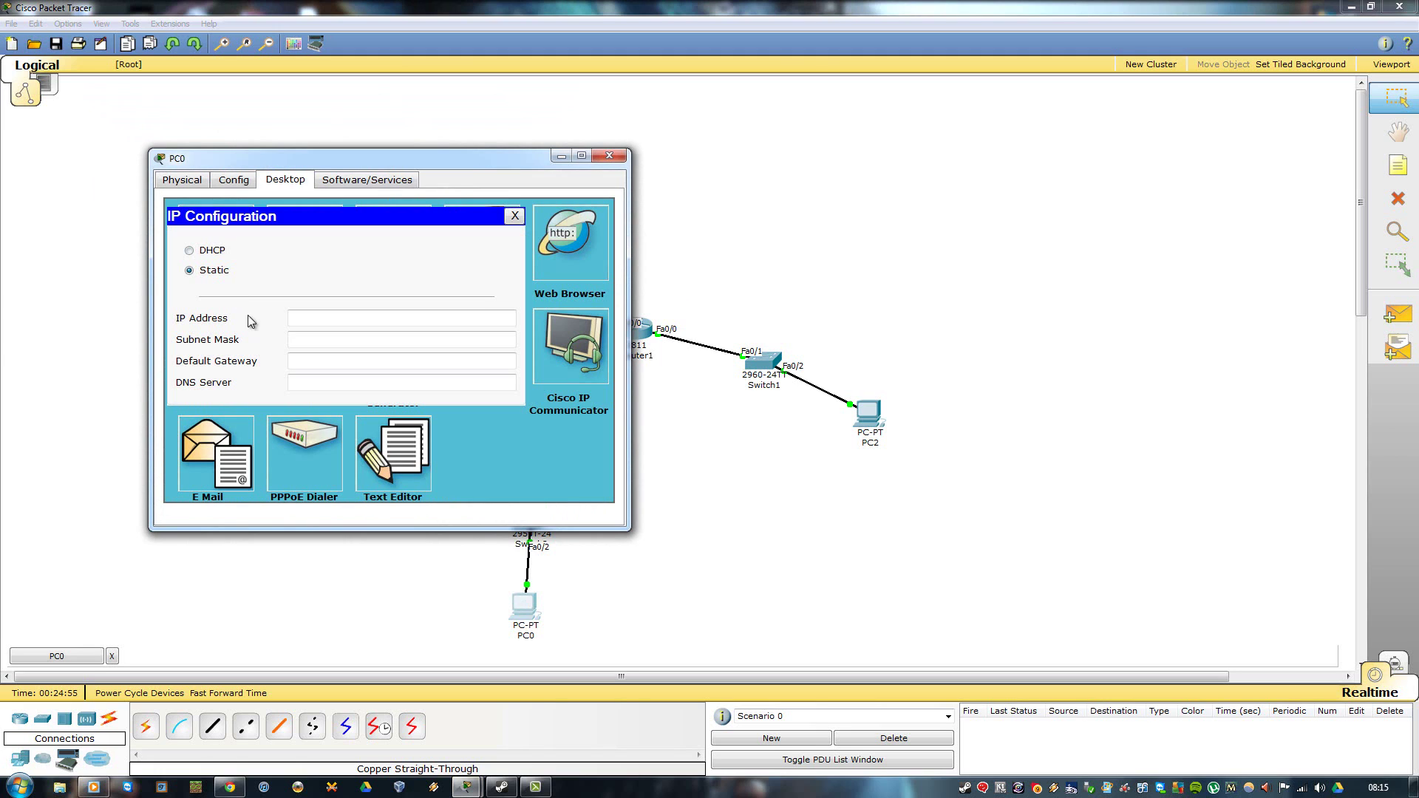
text(172.18.1.2)
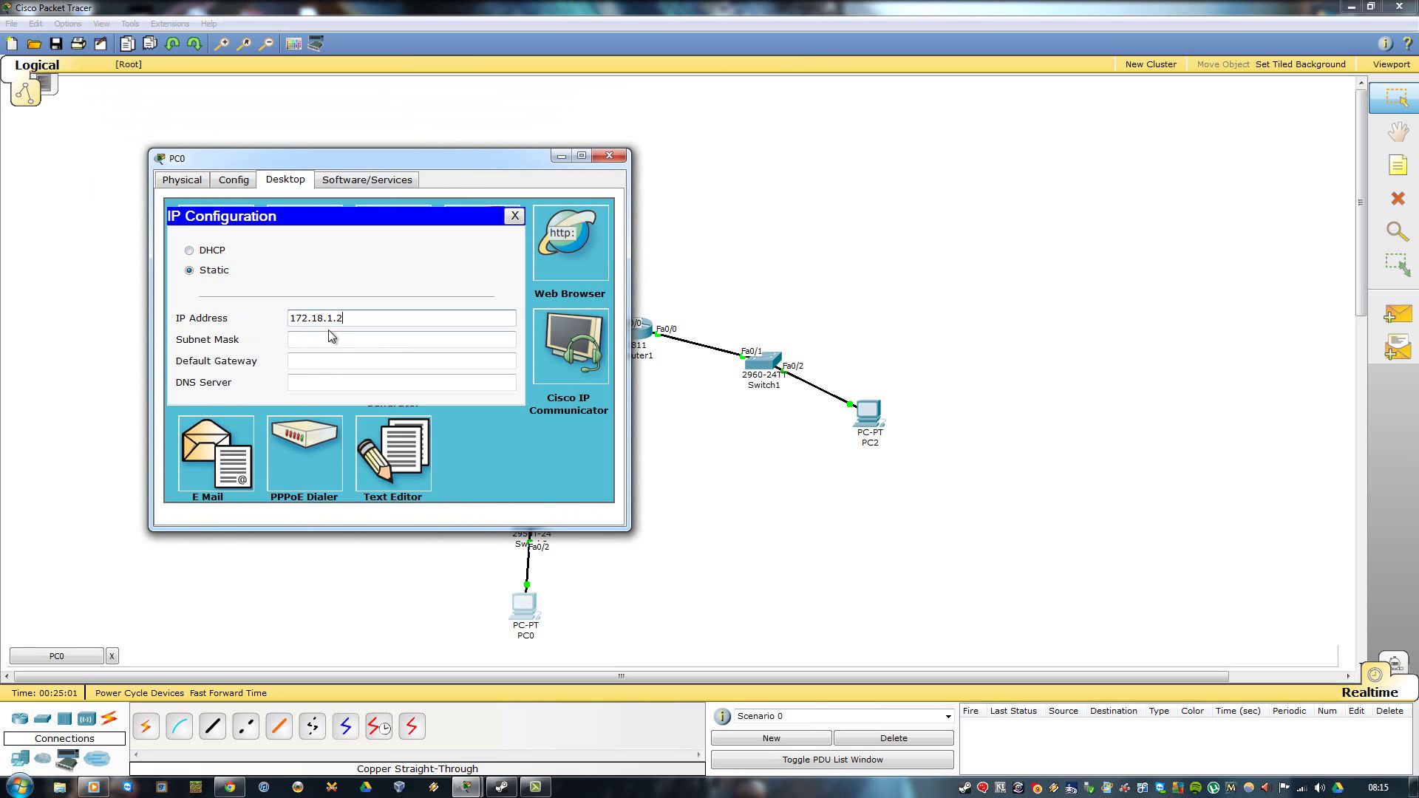
click(330, 332)
click(330, 362)
click(343, 339)
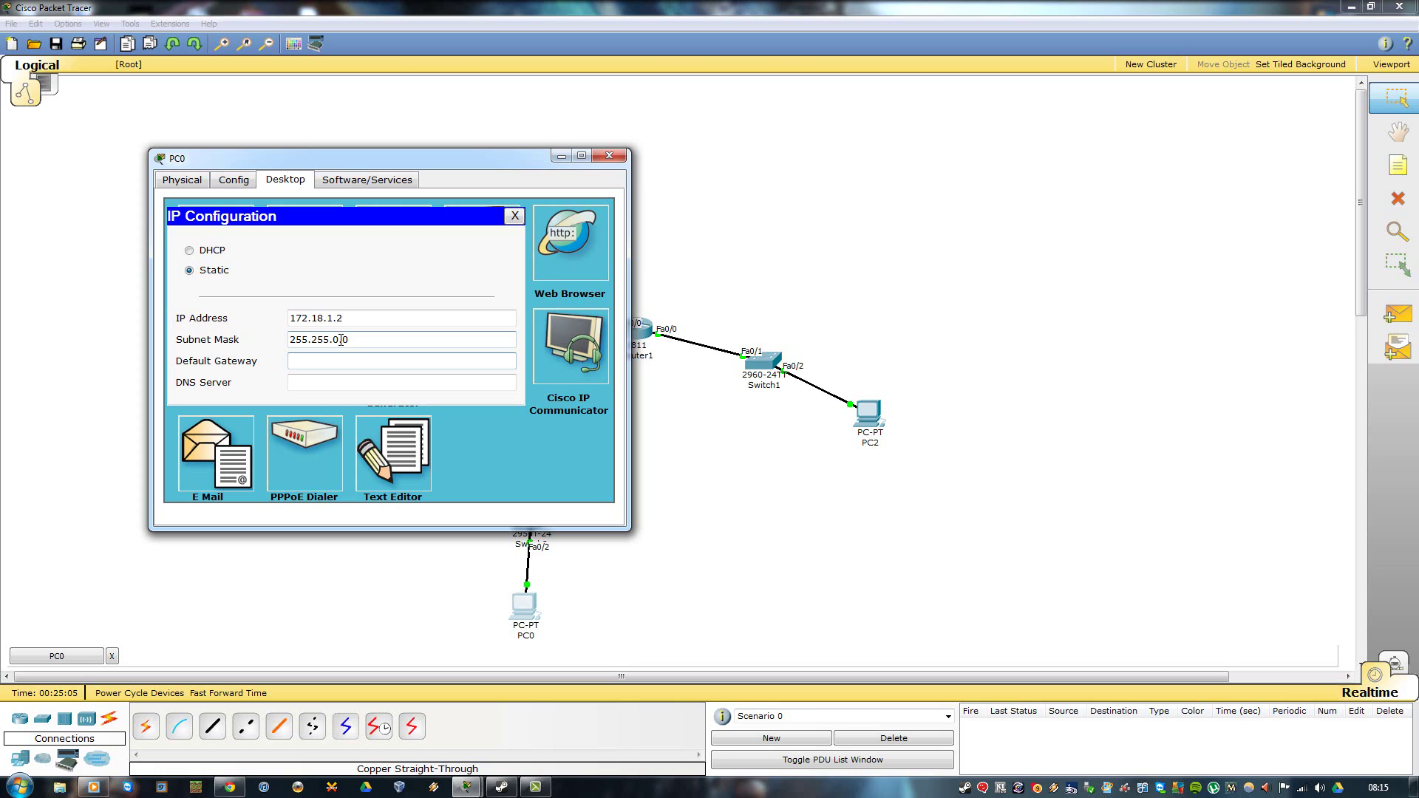
click(340, 339)
key(BackSpace)
text(255.)
click(345, 368)
text(172.18.1.1)
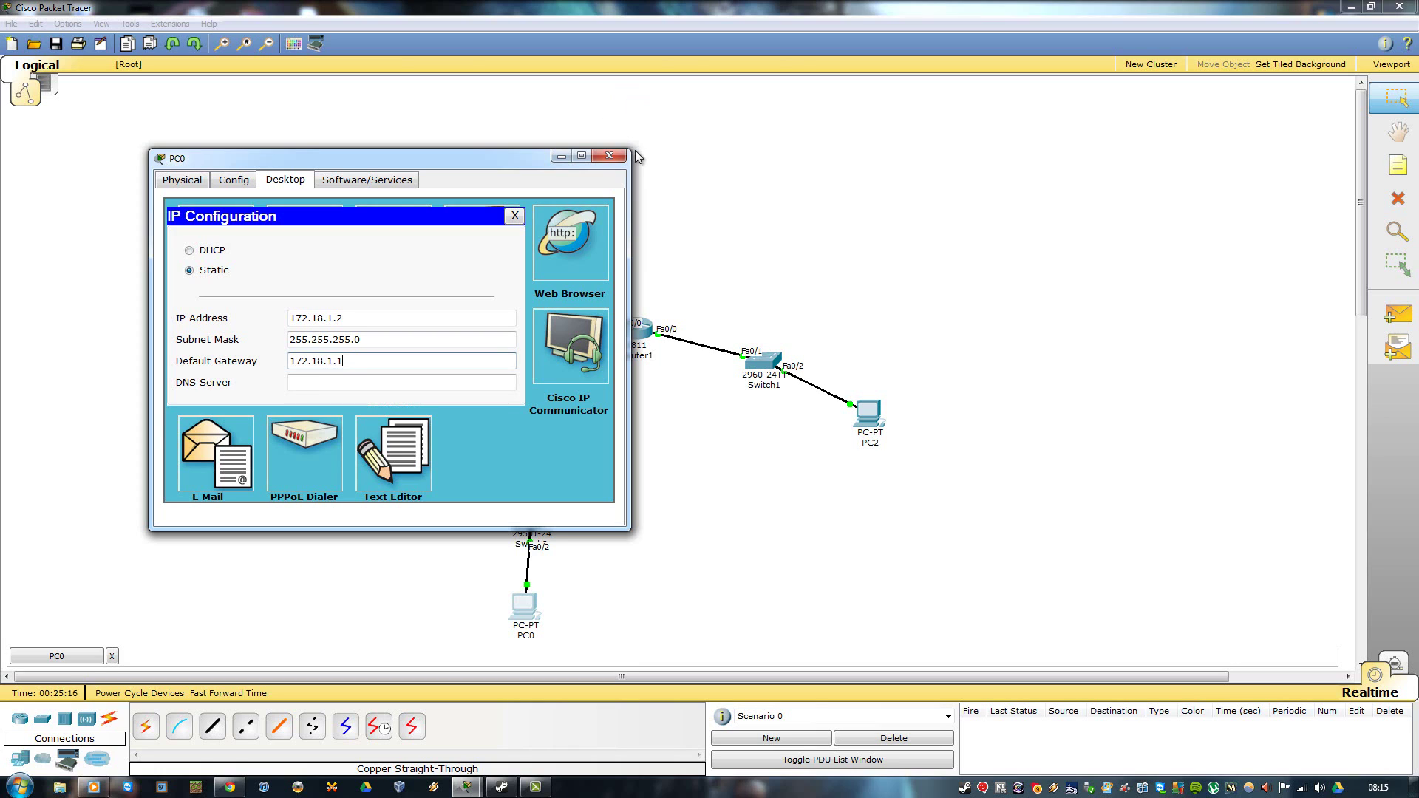
click(609, 155)
- Change PC2's subnet mask to 255.255.255.0
click(868, 412)
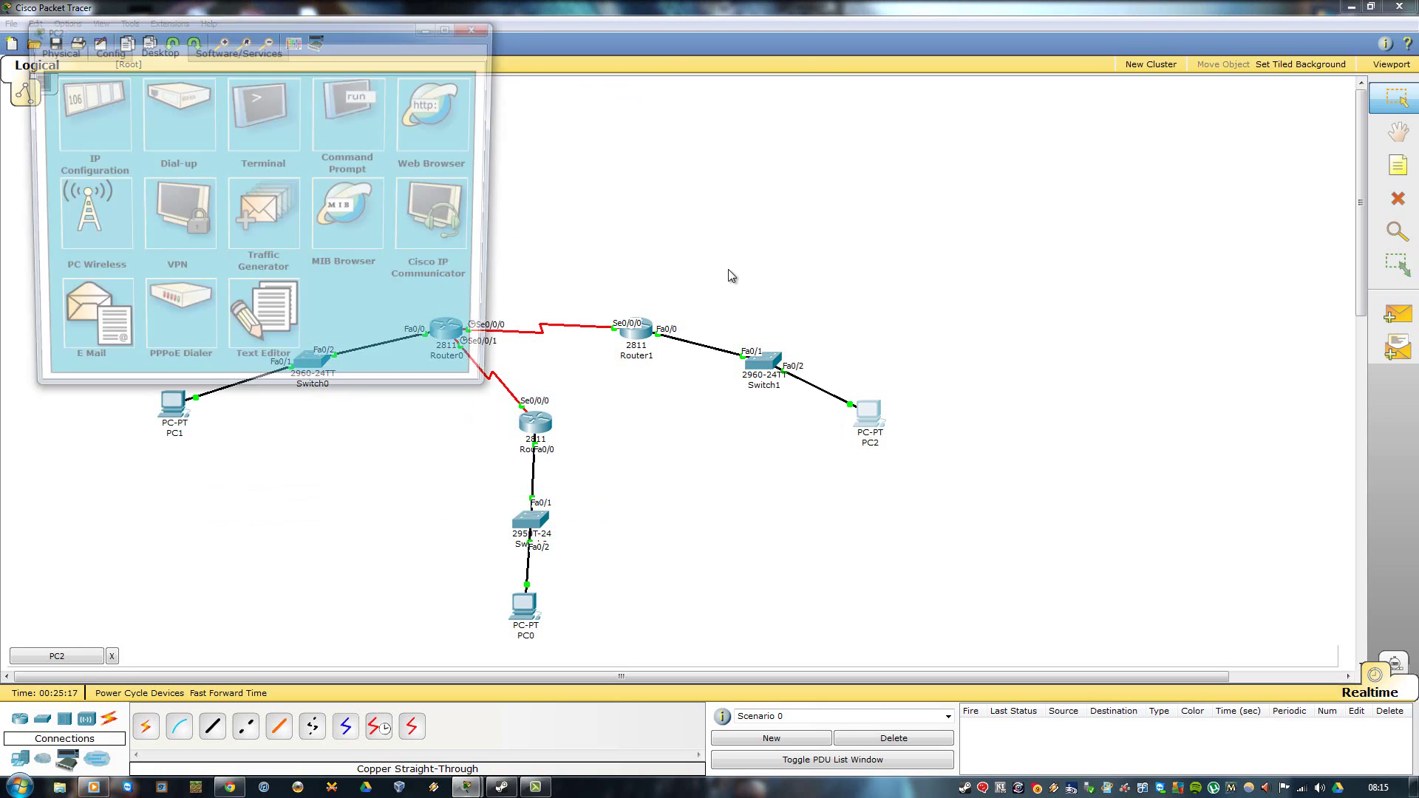
click(74, 130)
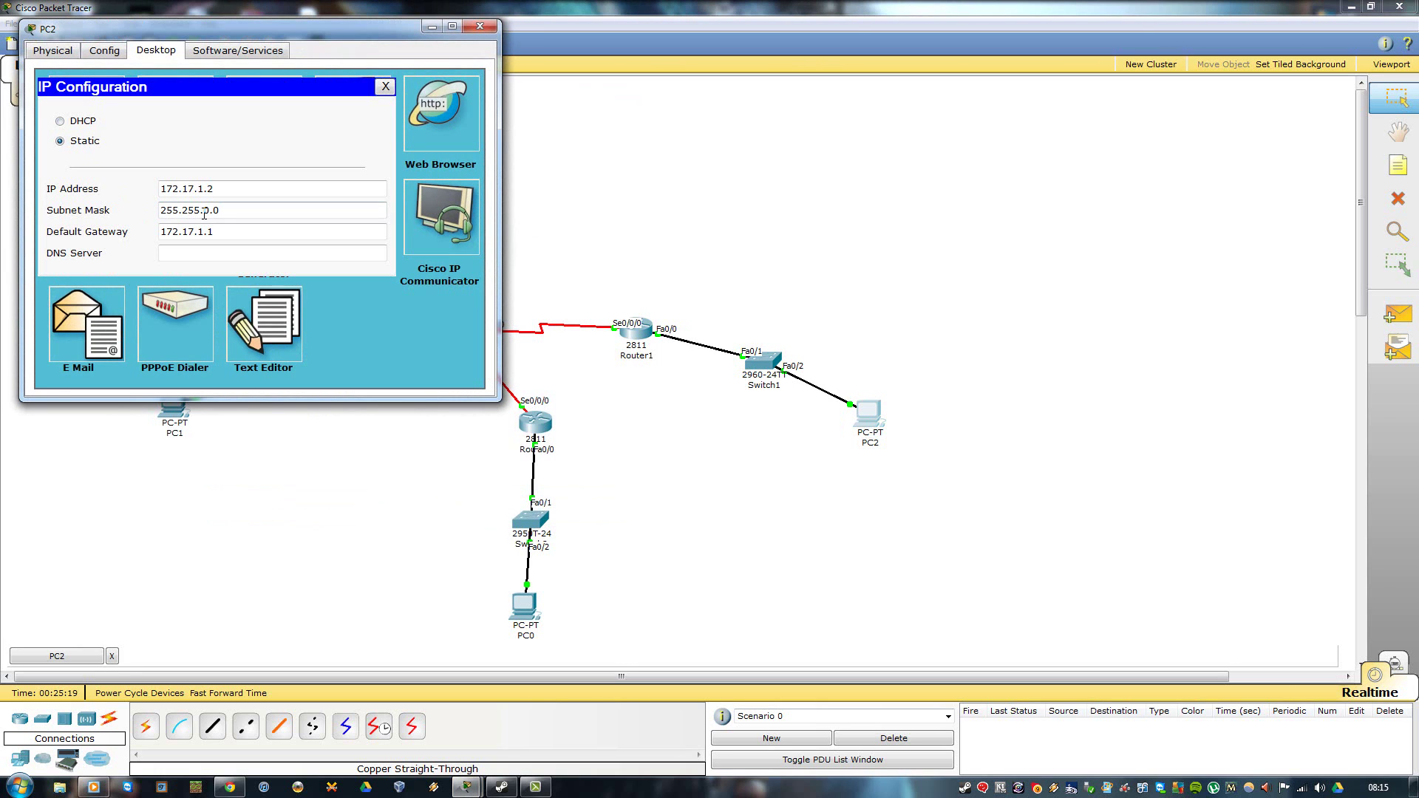
key(BackSpace)
text(255.)
click(497, 25)
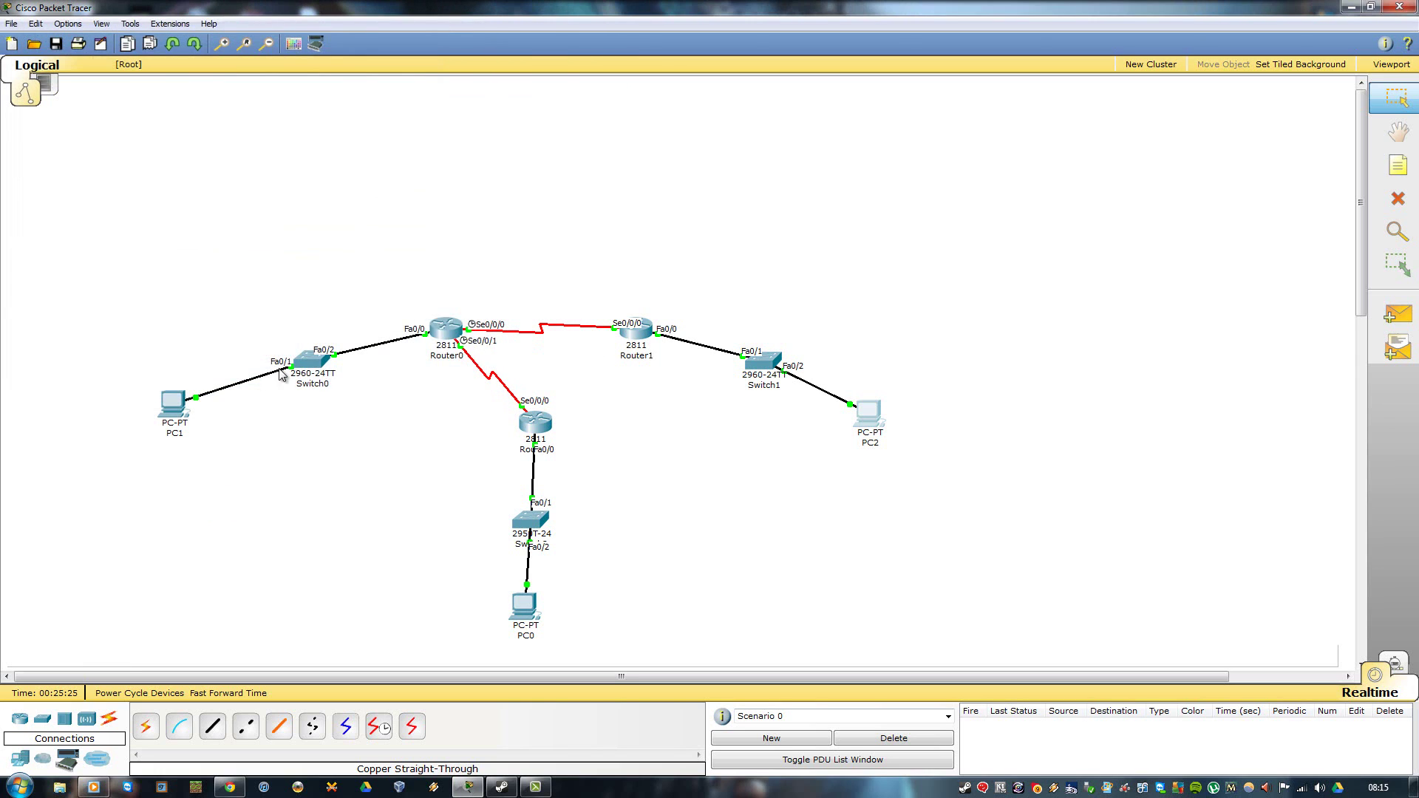
- Change PC1's subnet mask from 255.255.0.0 to 255.255.255.0
click(167, 405)
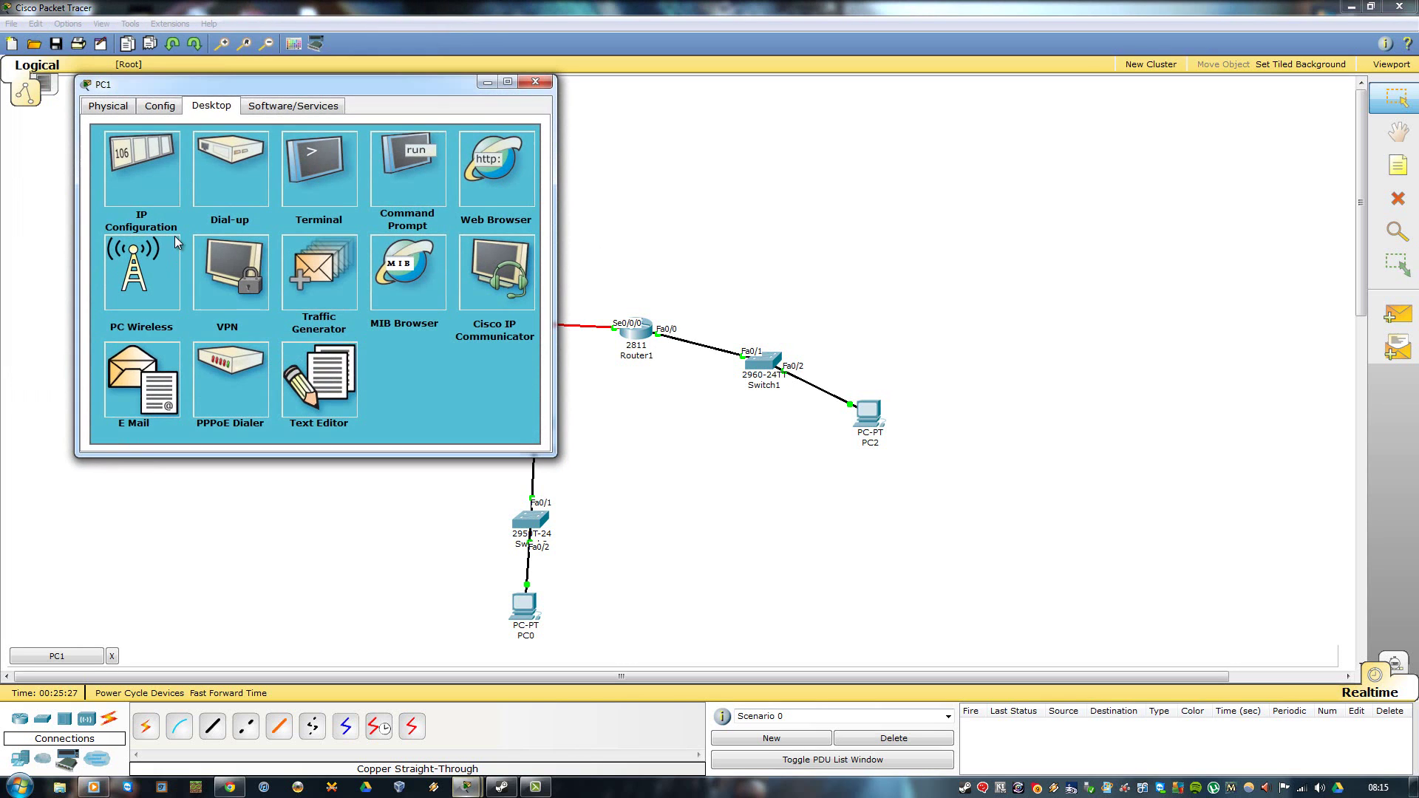
click(167, 161)
click(255, 268)
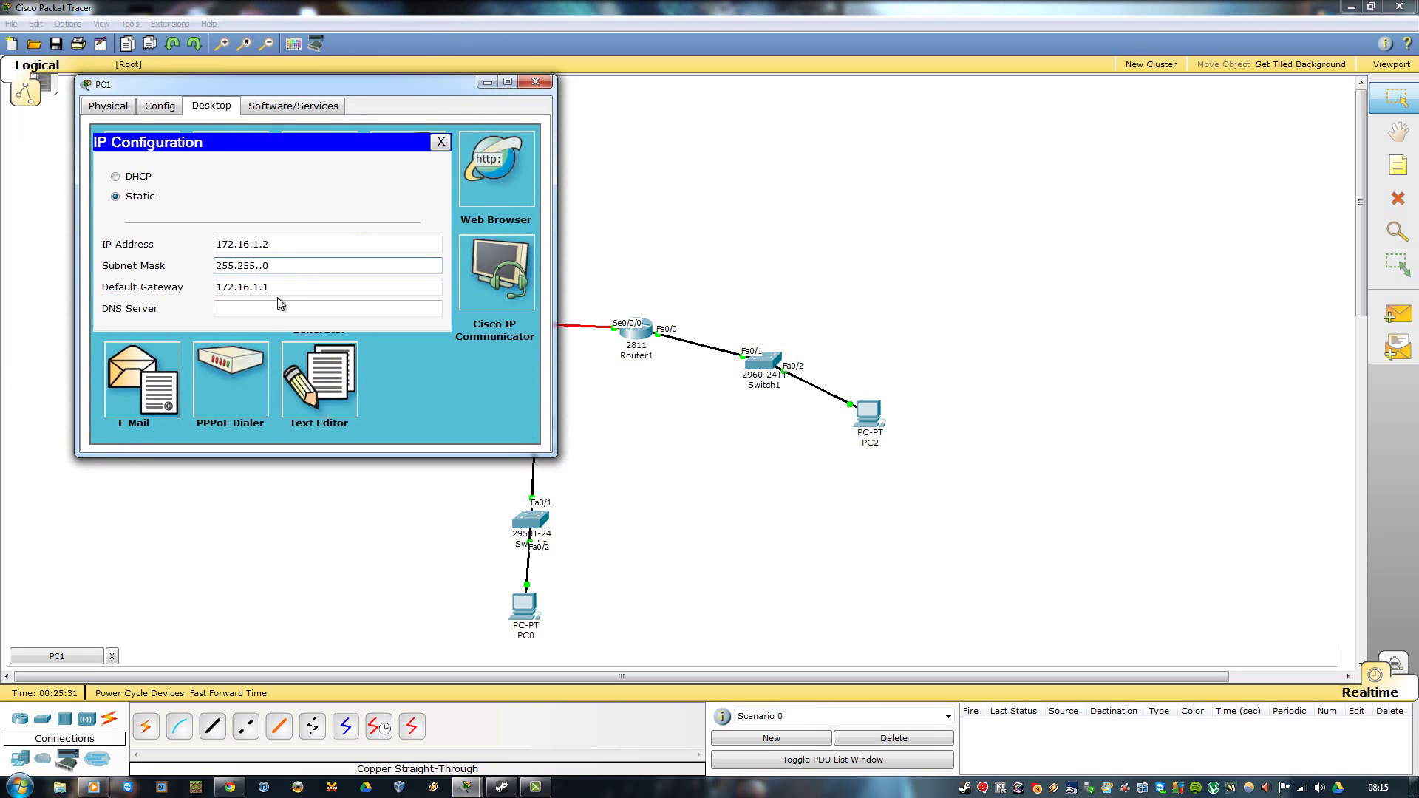
text(255)
click(536, 82)
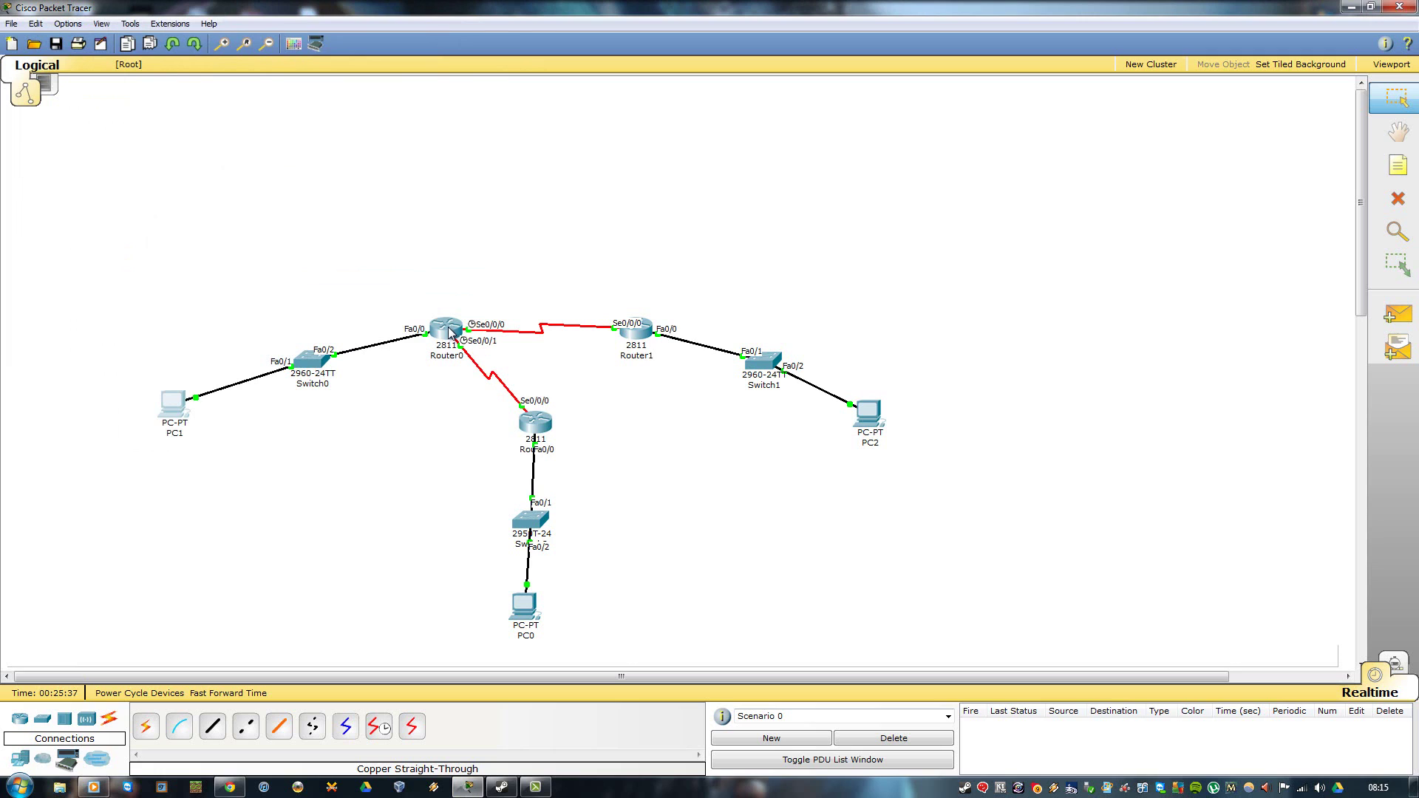
- On Router0, leave interface mode and start EIGRP process 1 with router eigrp 1
mouse_move(450, 330)
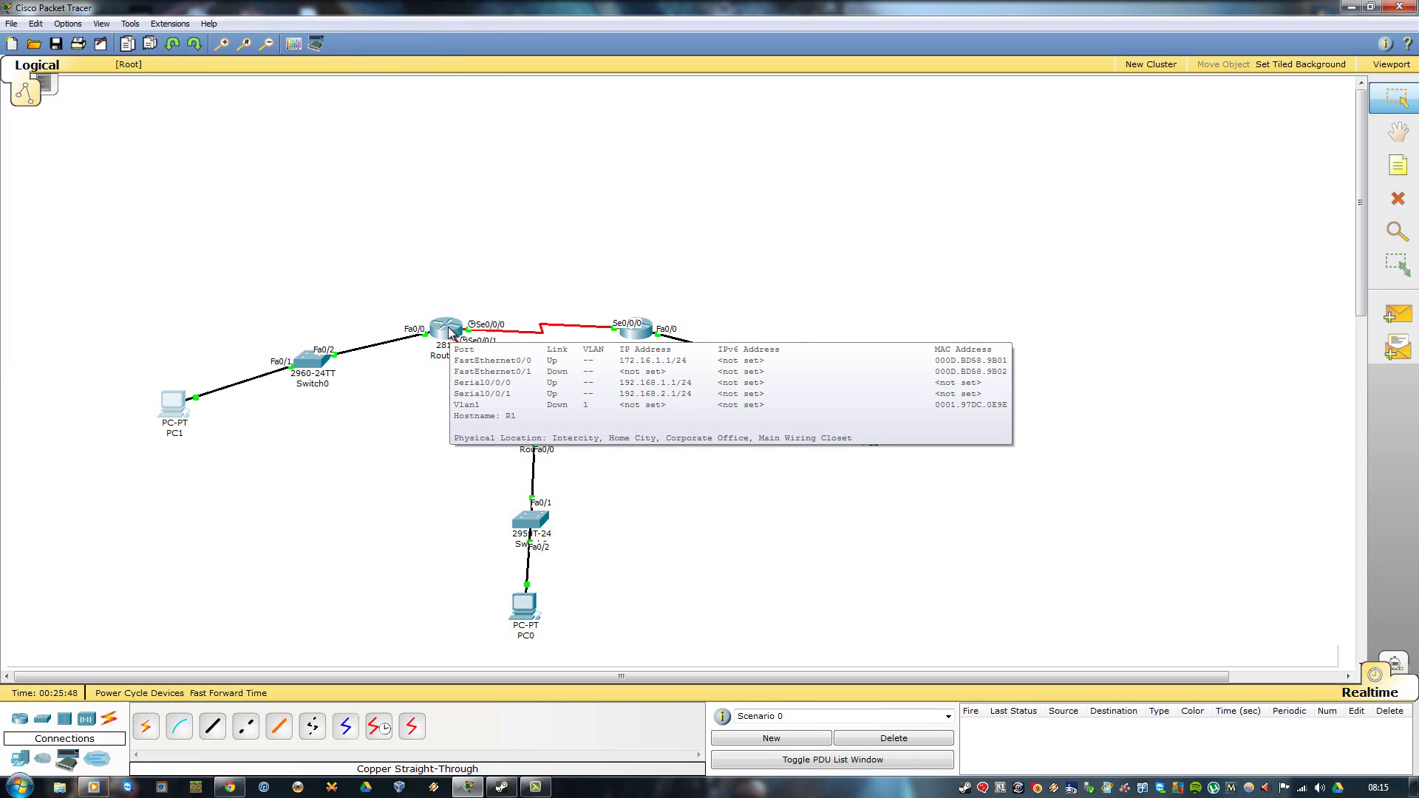
click(448, 328)
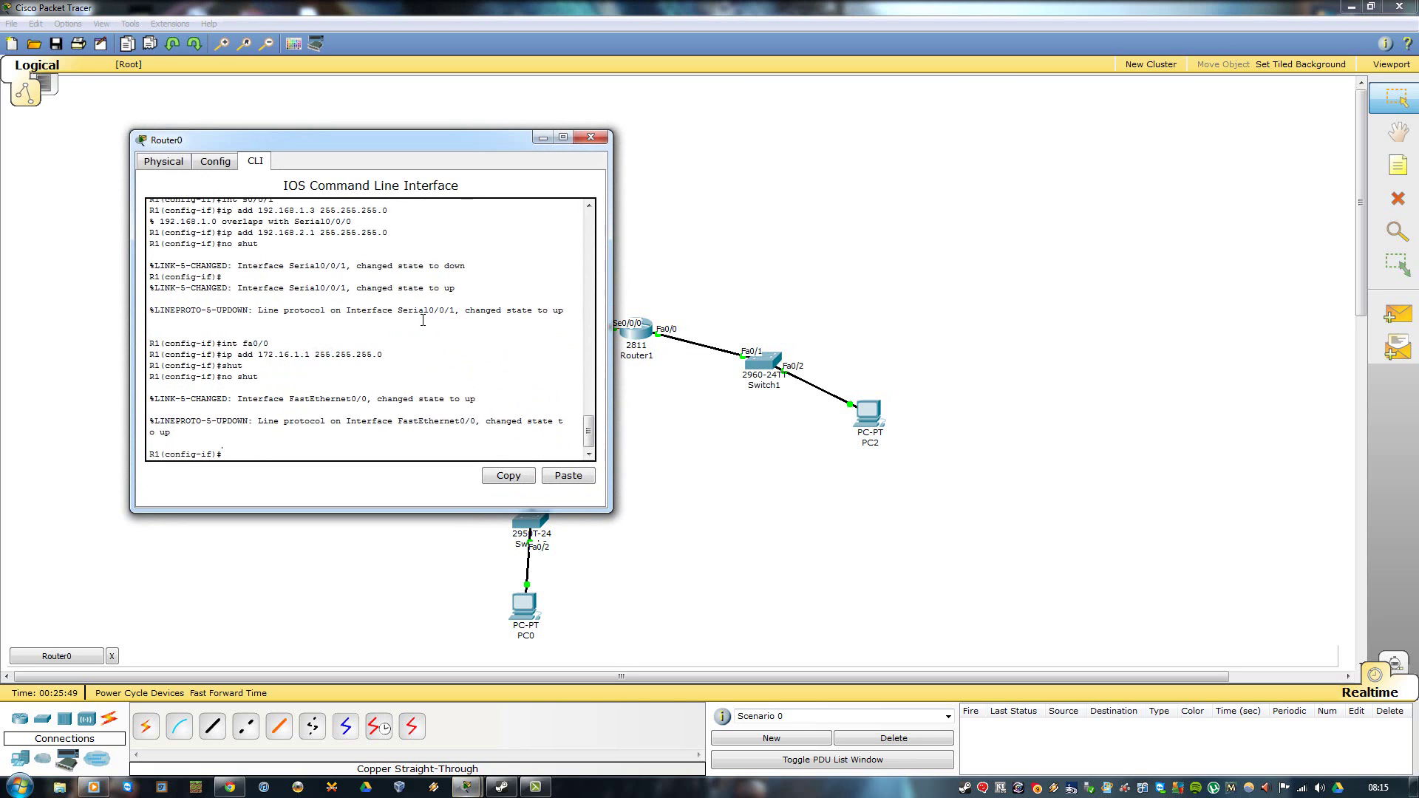
text(exit)
key(Return)
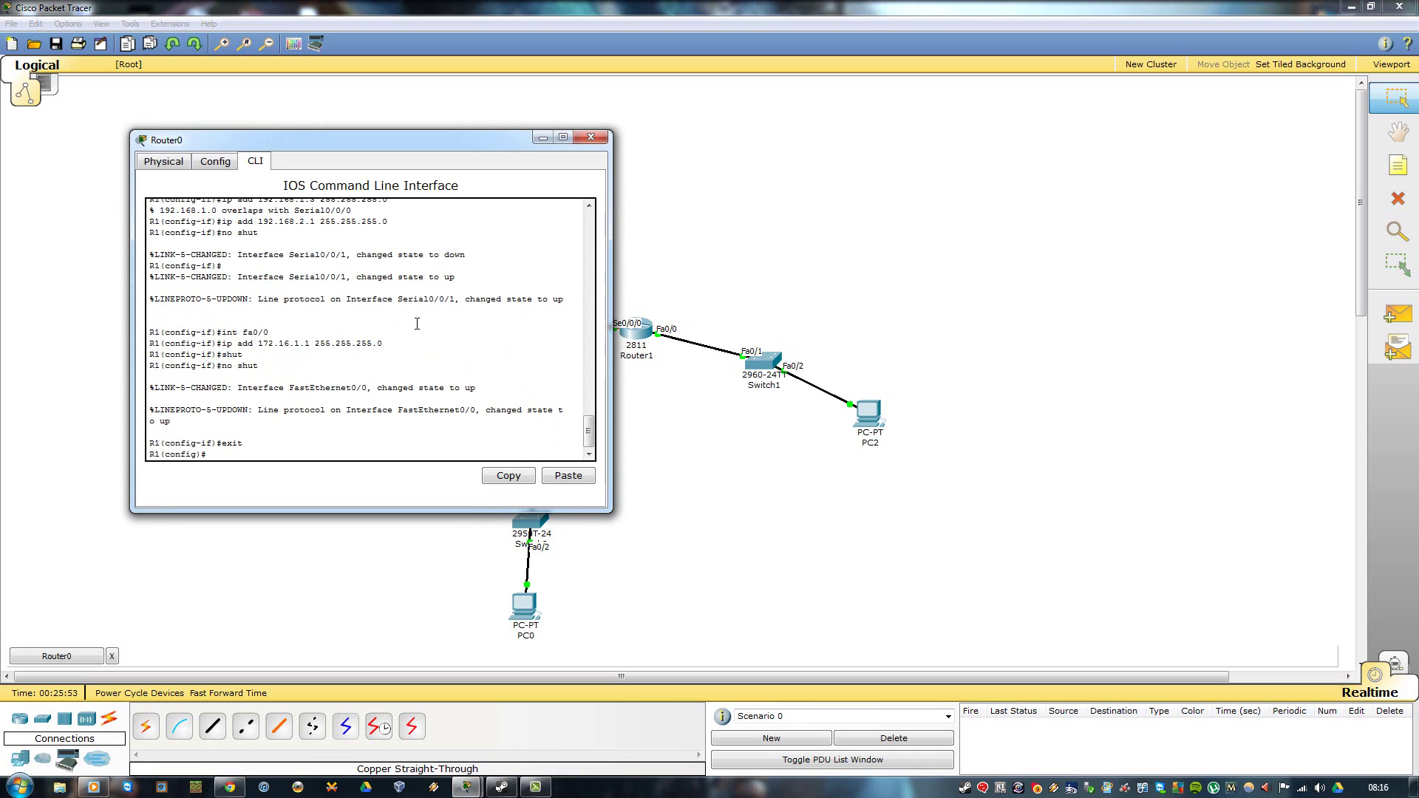
text(router eigrp)
key(Return)
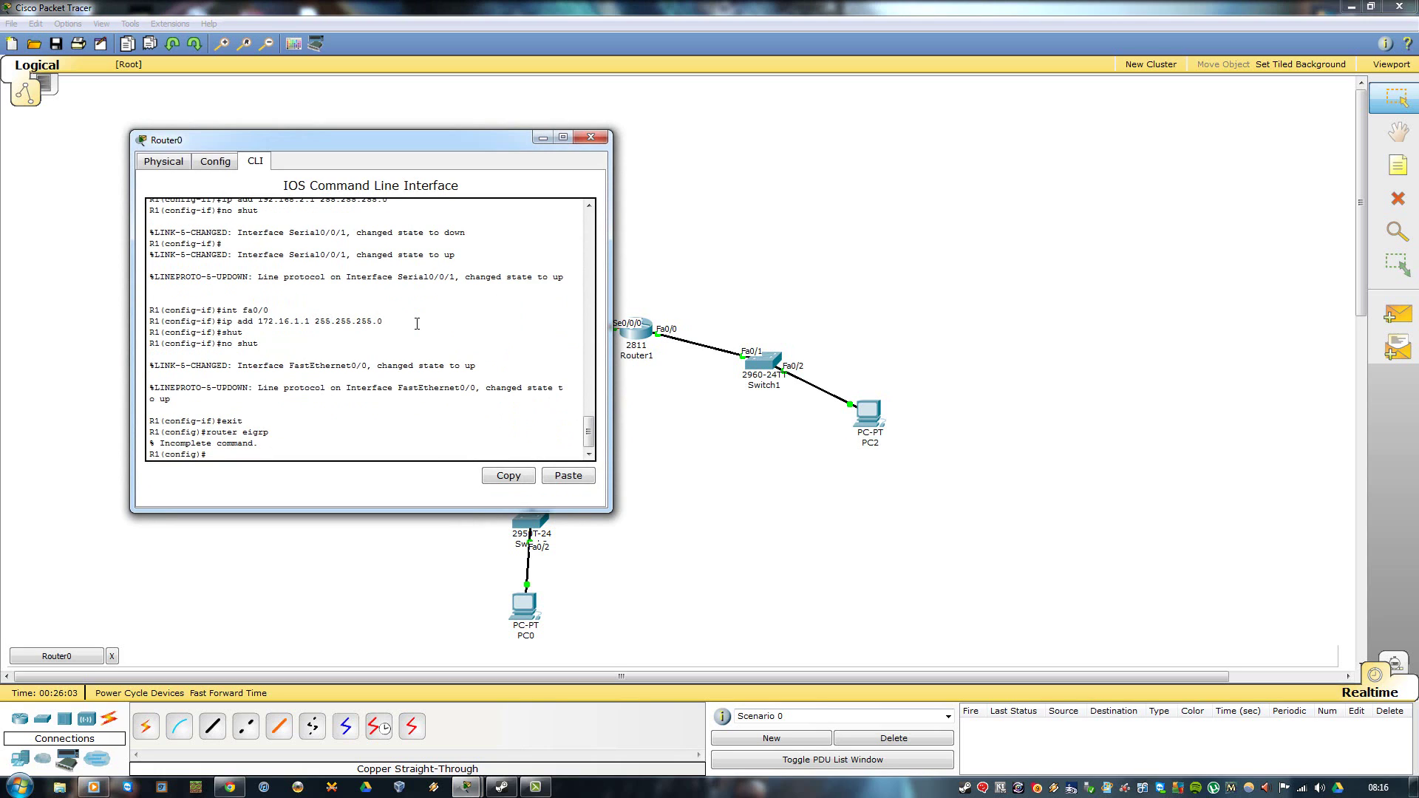
key(Up)
key(Tab)
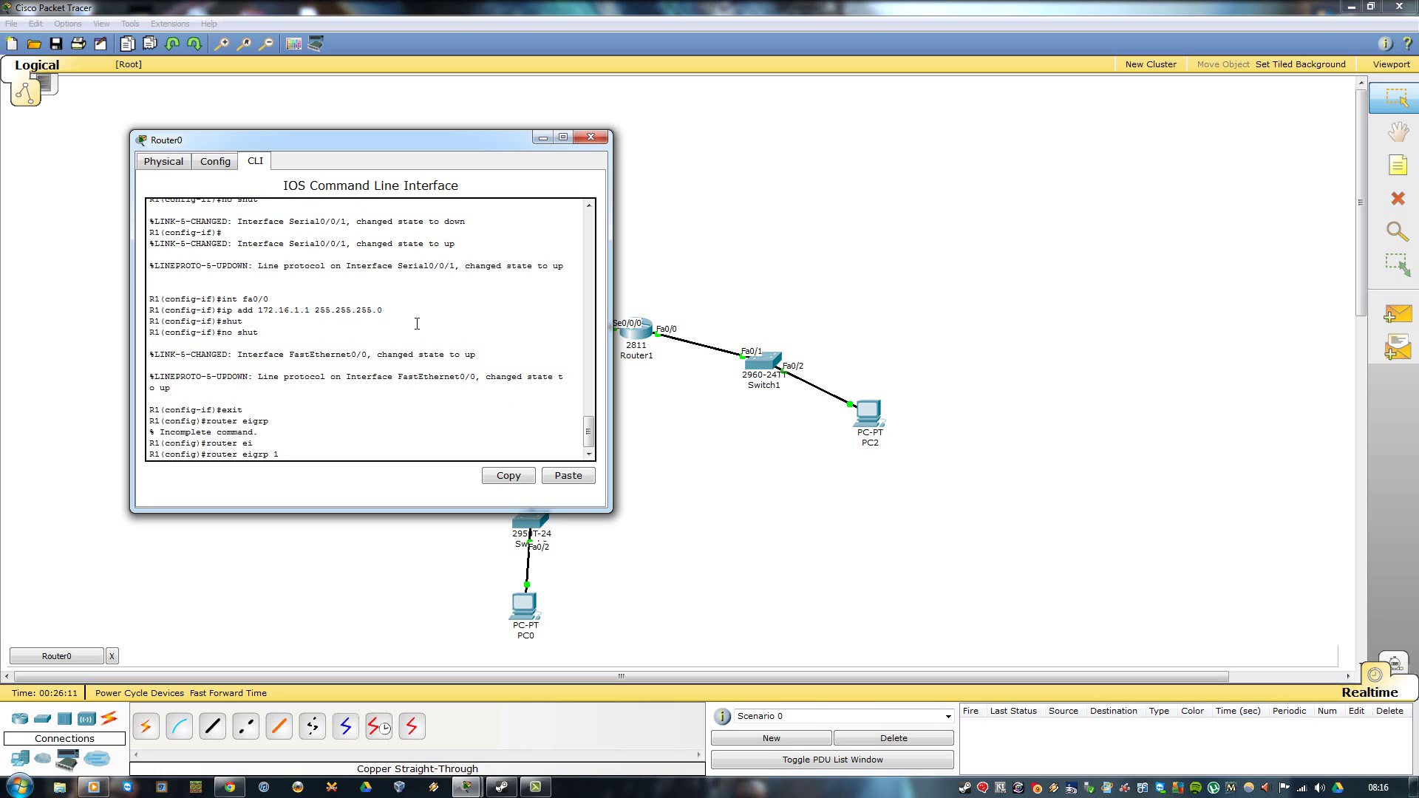
text(1)
key(Return)
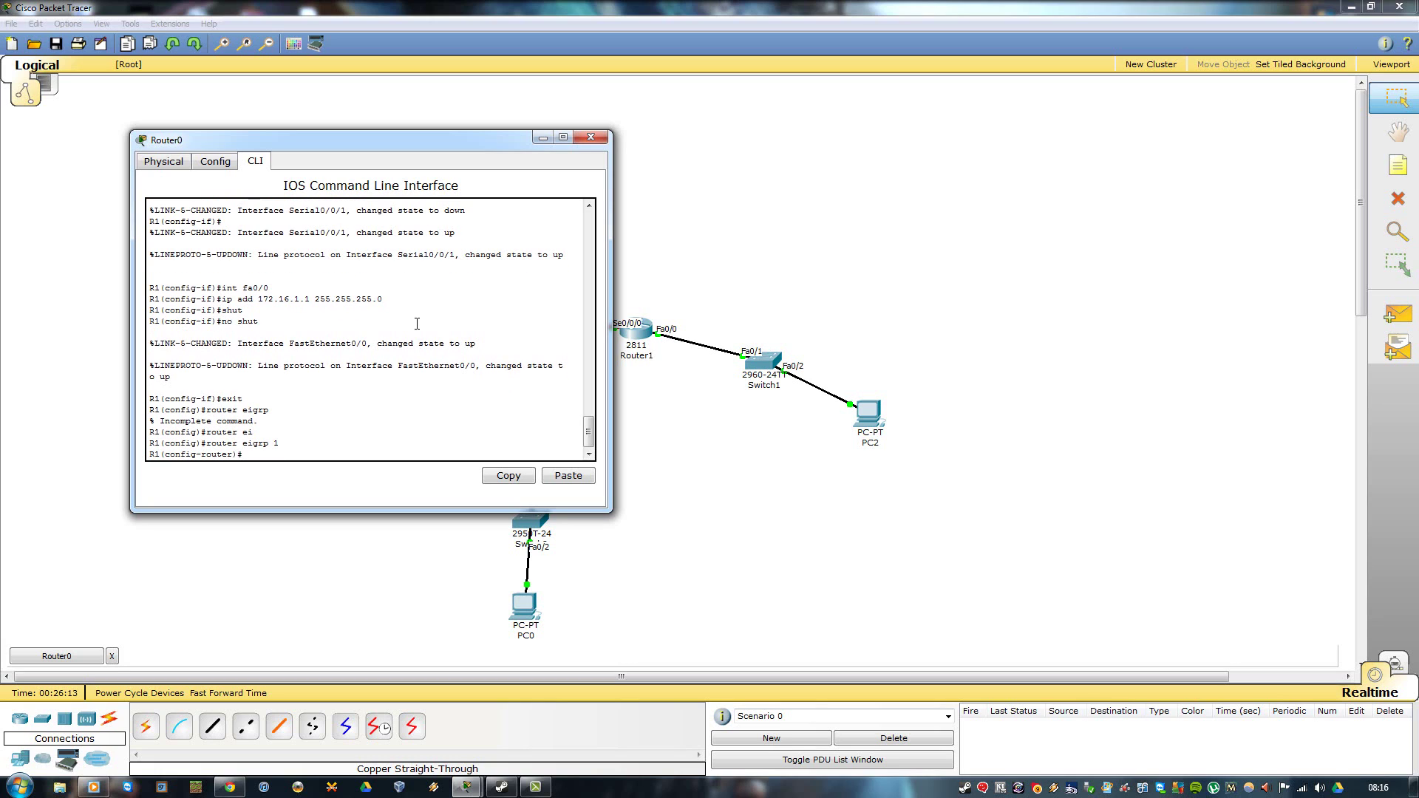
- Advertise networks 172.16.1.0, 192.168.1.0 and 192.168.2.0 under EIGRP 1
text(net 172.16.1.0)
key(Return)
text(ne)
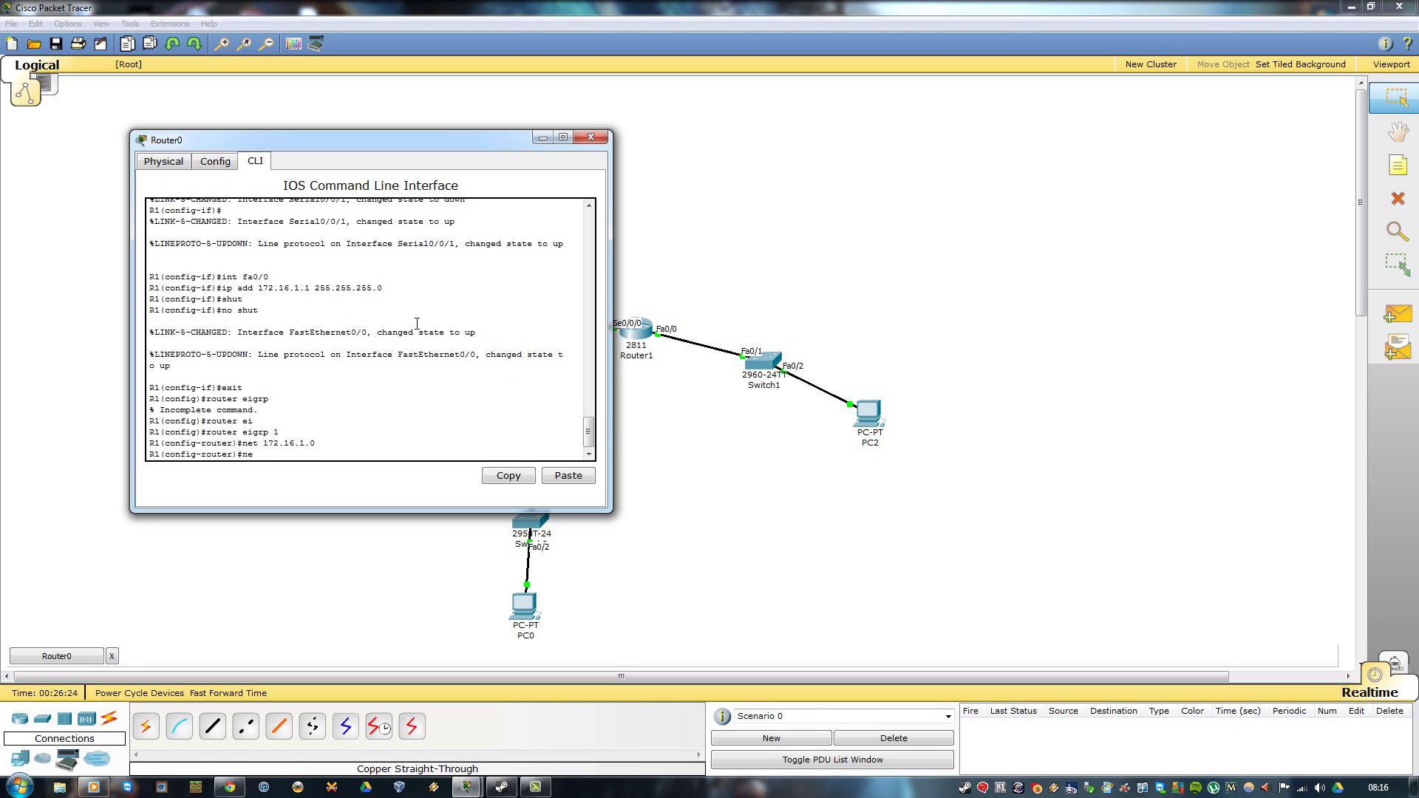
text(t 192.168.1.0)
key(Return)
key(Up)
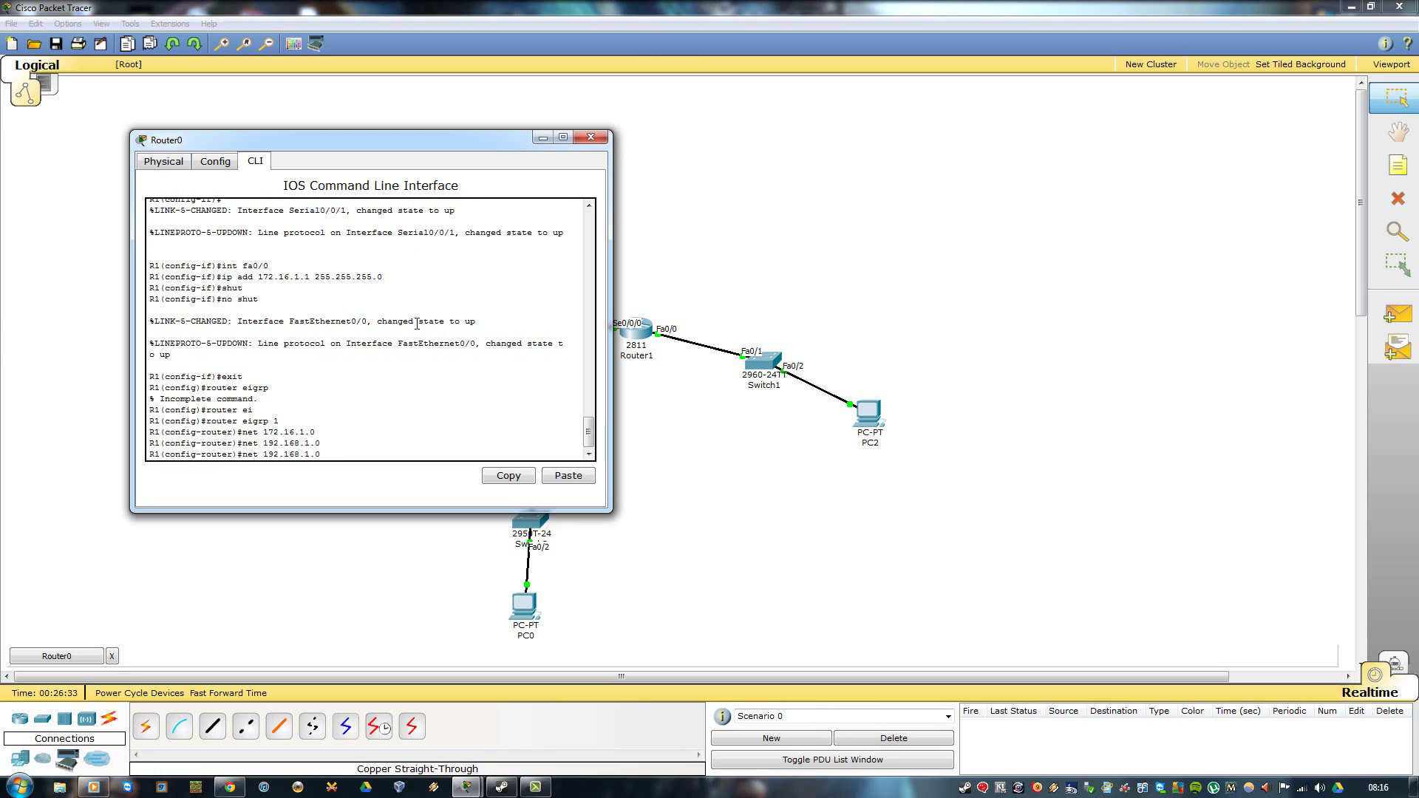
key(Left)
key(Left)
key(BackSpace)
text(2)
key(Return)
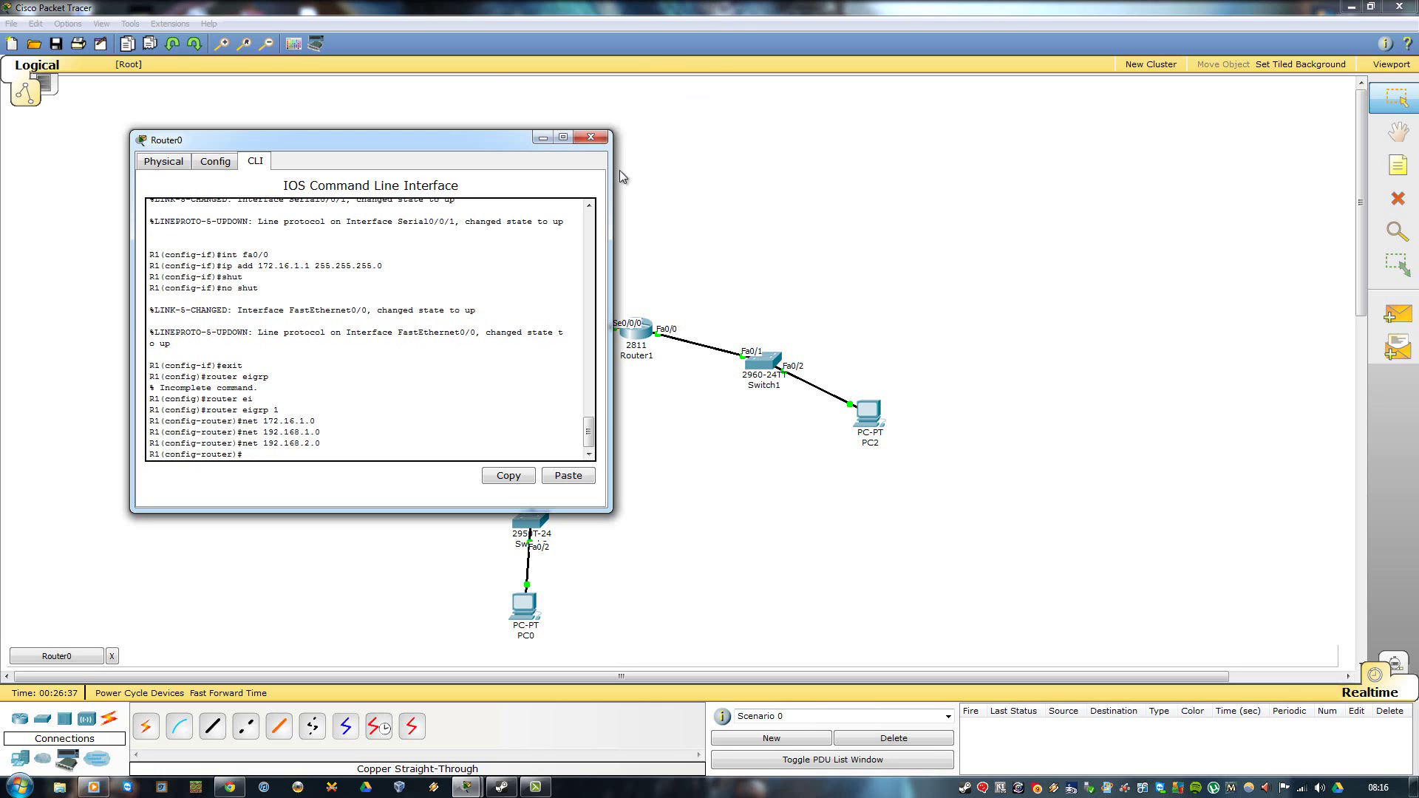
click(591, 136)
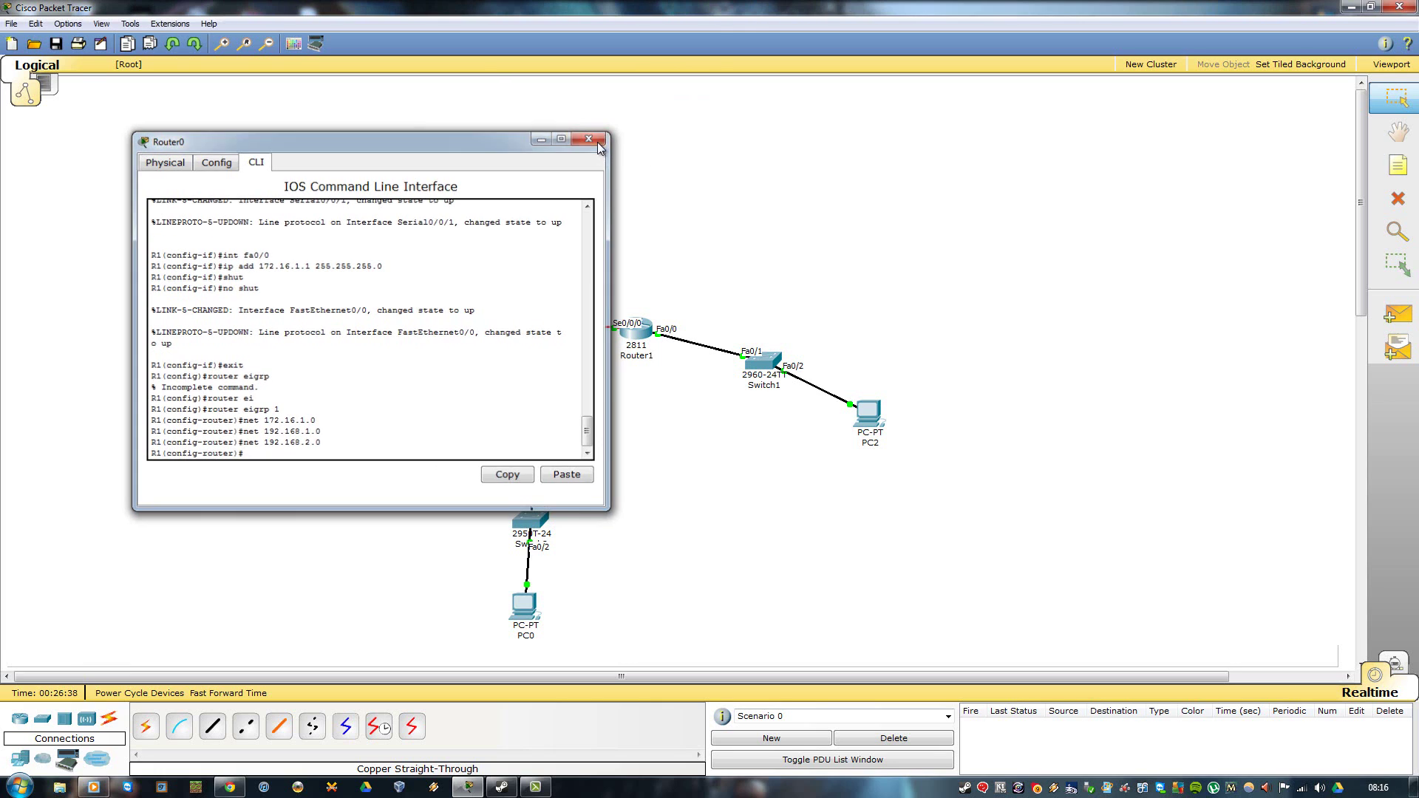
- Start EIGRP process 1 on Router1 and check its interface addresses
click(634, 333)
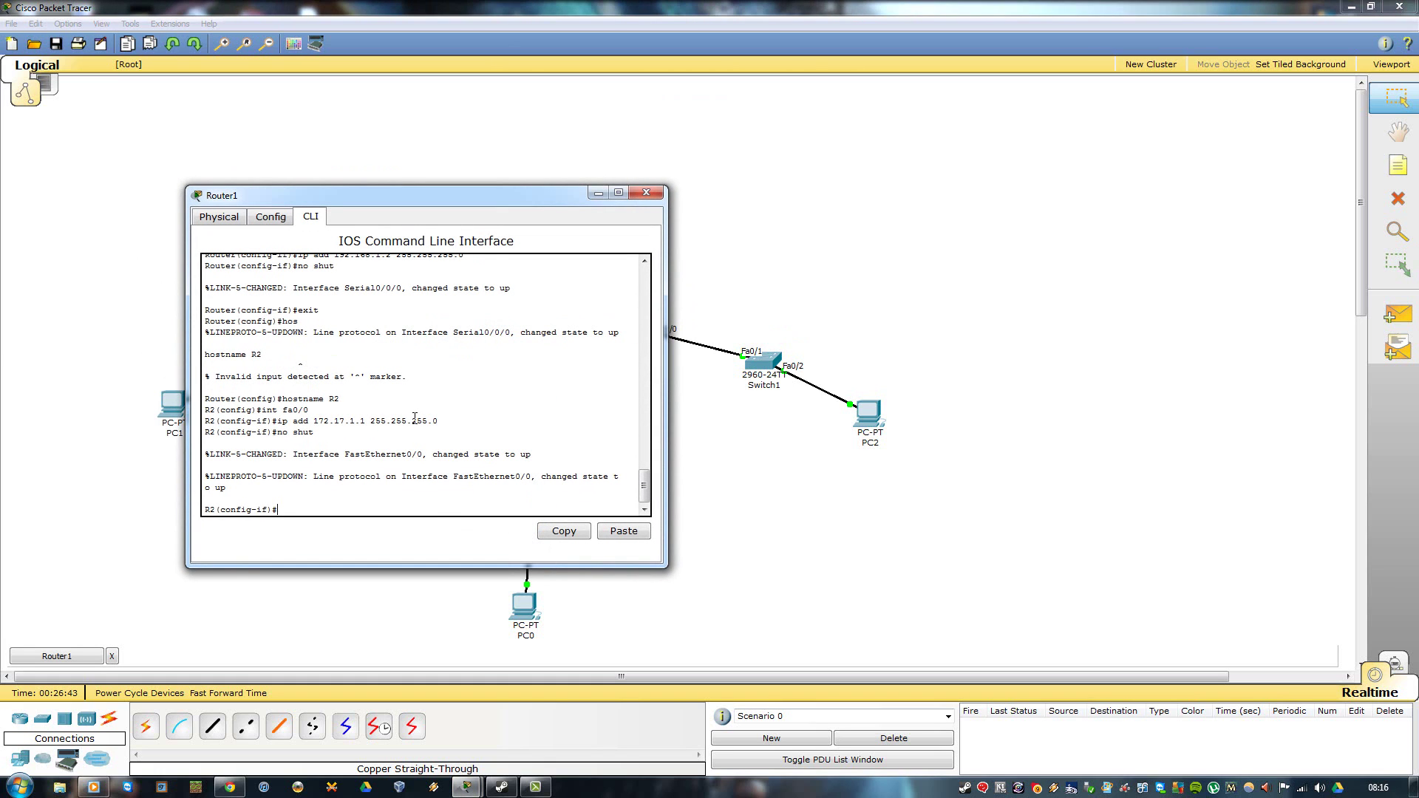
text(router eigrp 1)
key(Return)
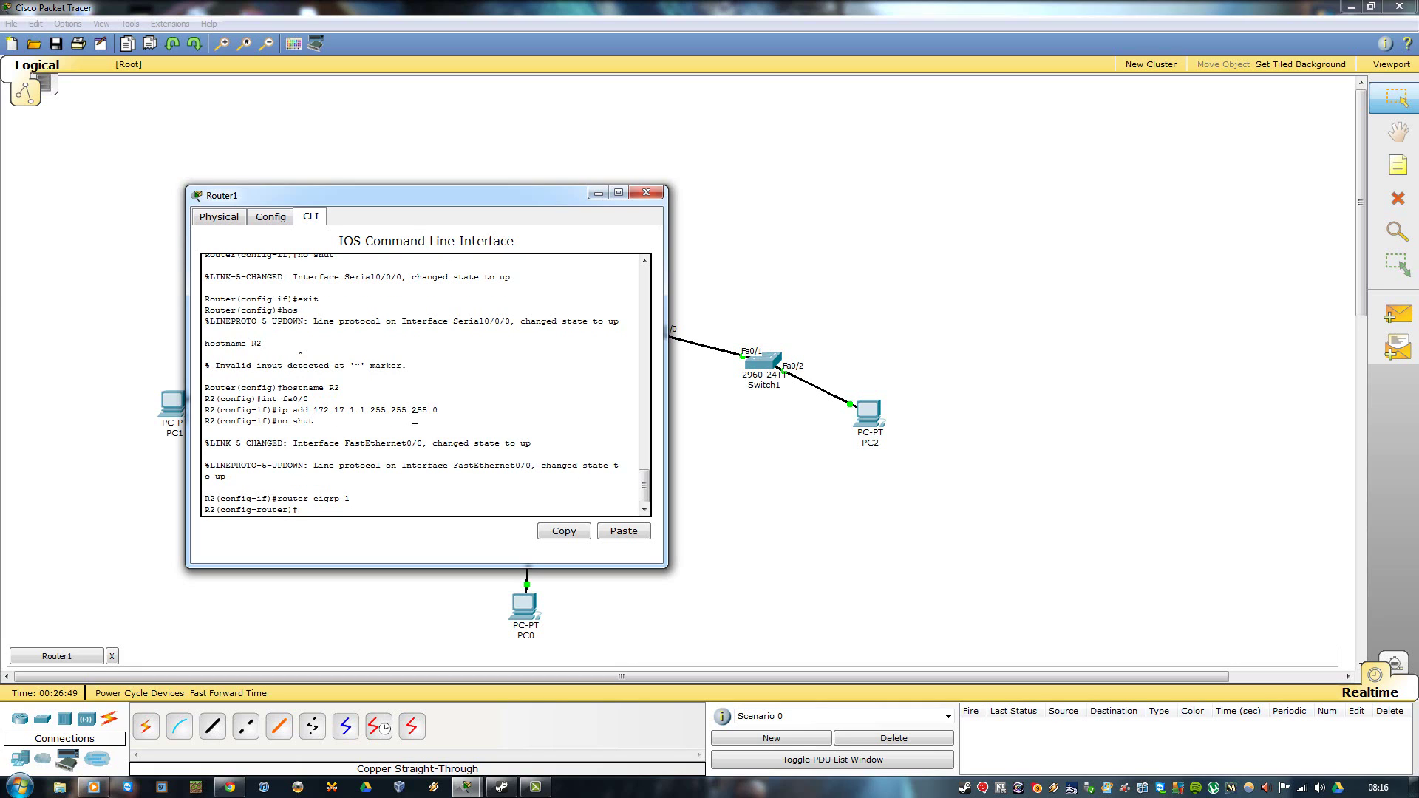
text(net 192.168.2.0)
key(BackSpace)
key(BackSpace)
key(BackSpace)
key(BackSpace)
key(BackSpace)
key(BackSpace)
key(BackSpace)
key(BackSpace)
key(BackSpace)
click(599, 196)
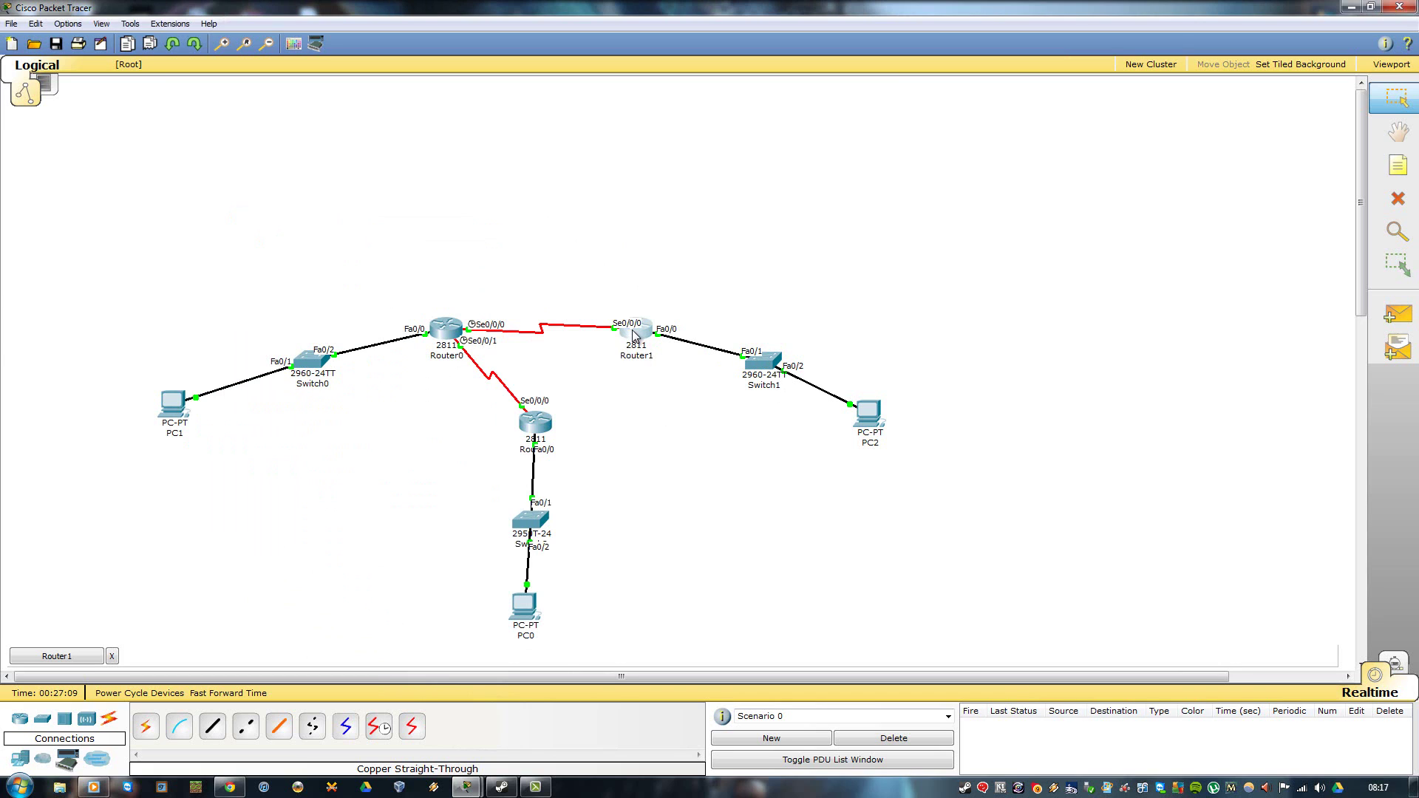
- Advertise networks 172.17.1.0 and 192.168.1.0 in Router1's EIGRP 1, then close its CLI
mouse_move(633, 334)
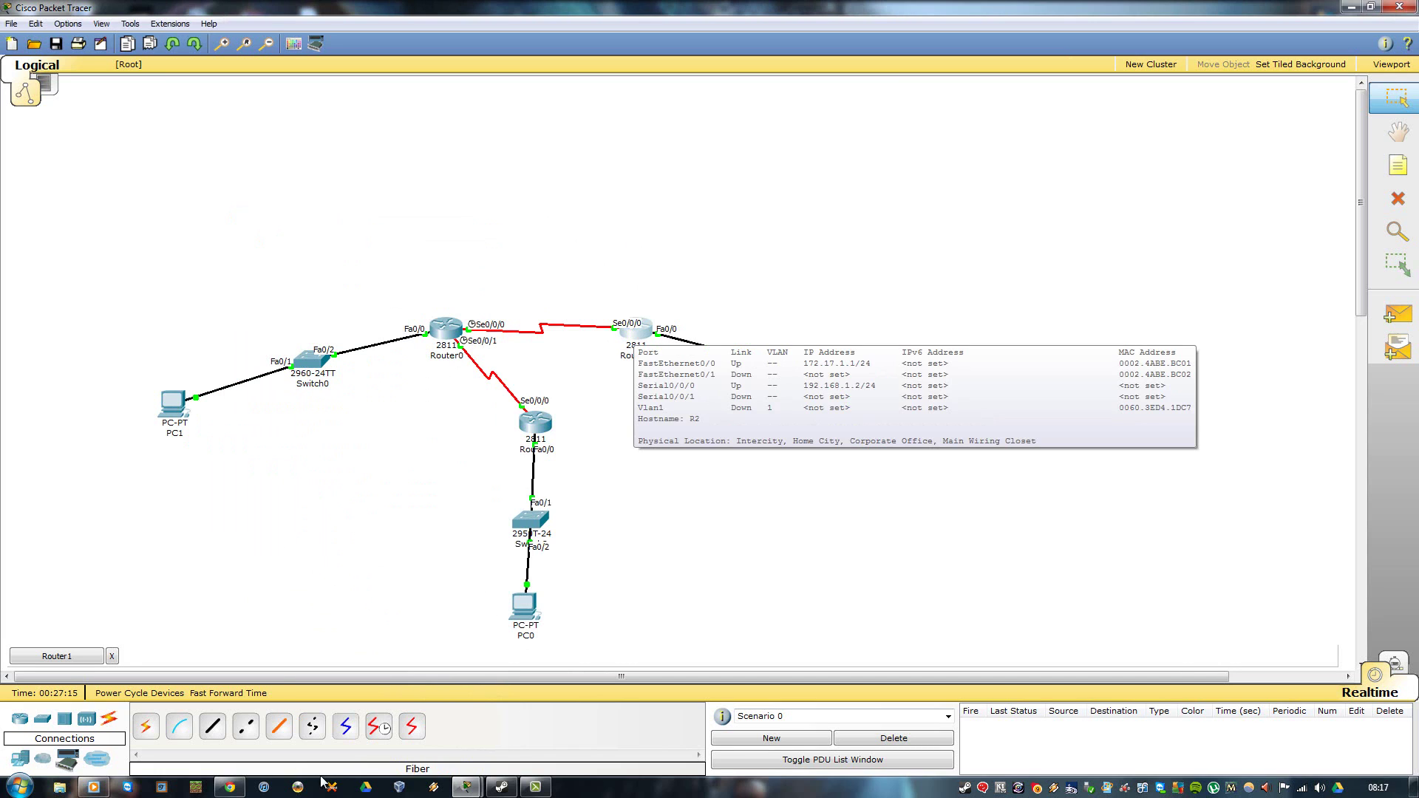
click(57, 656)
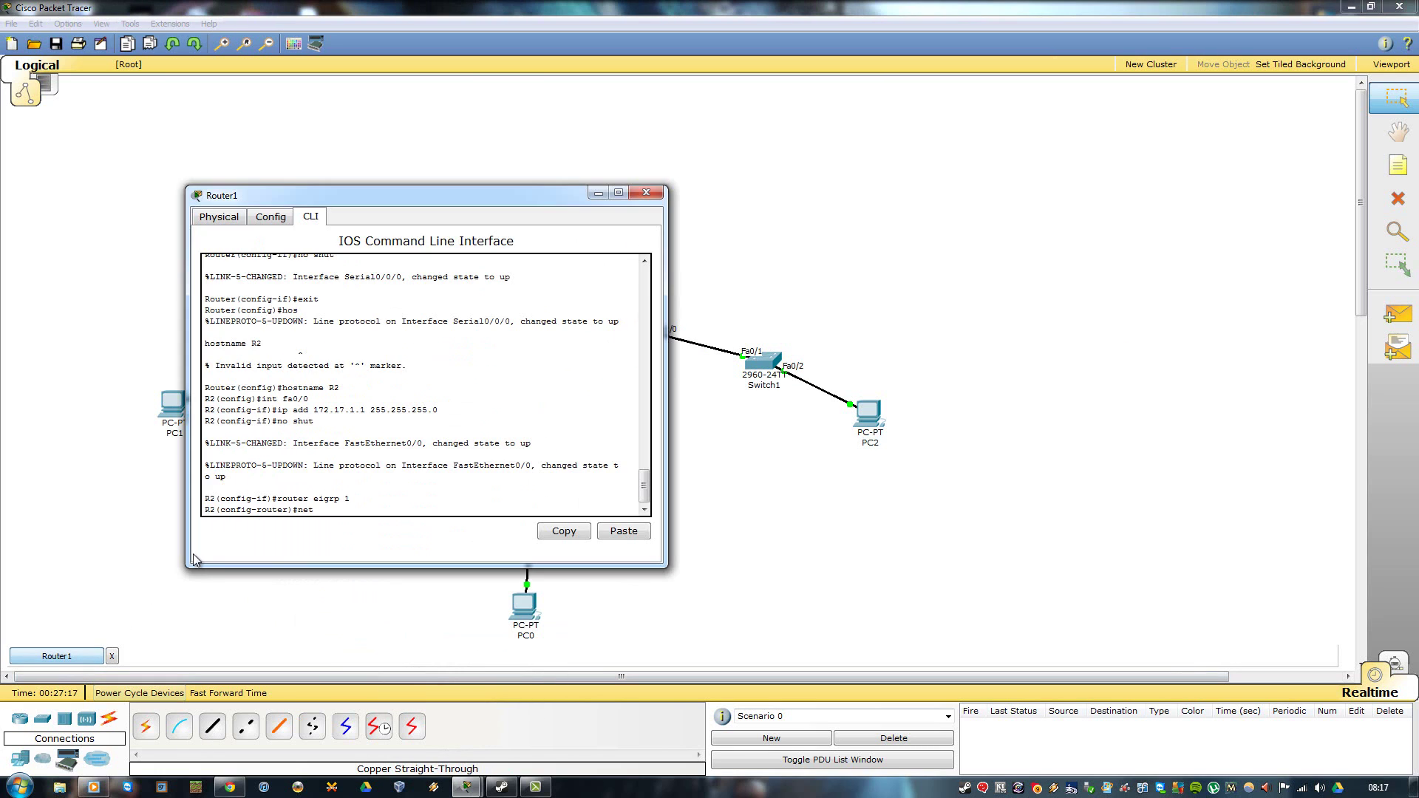
text(172.17.1.)
text(0)
key(Return)
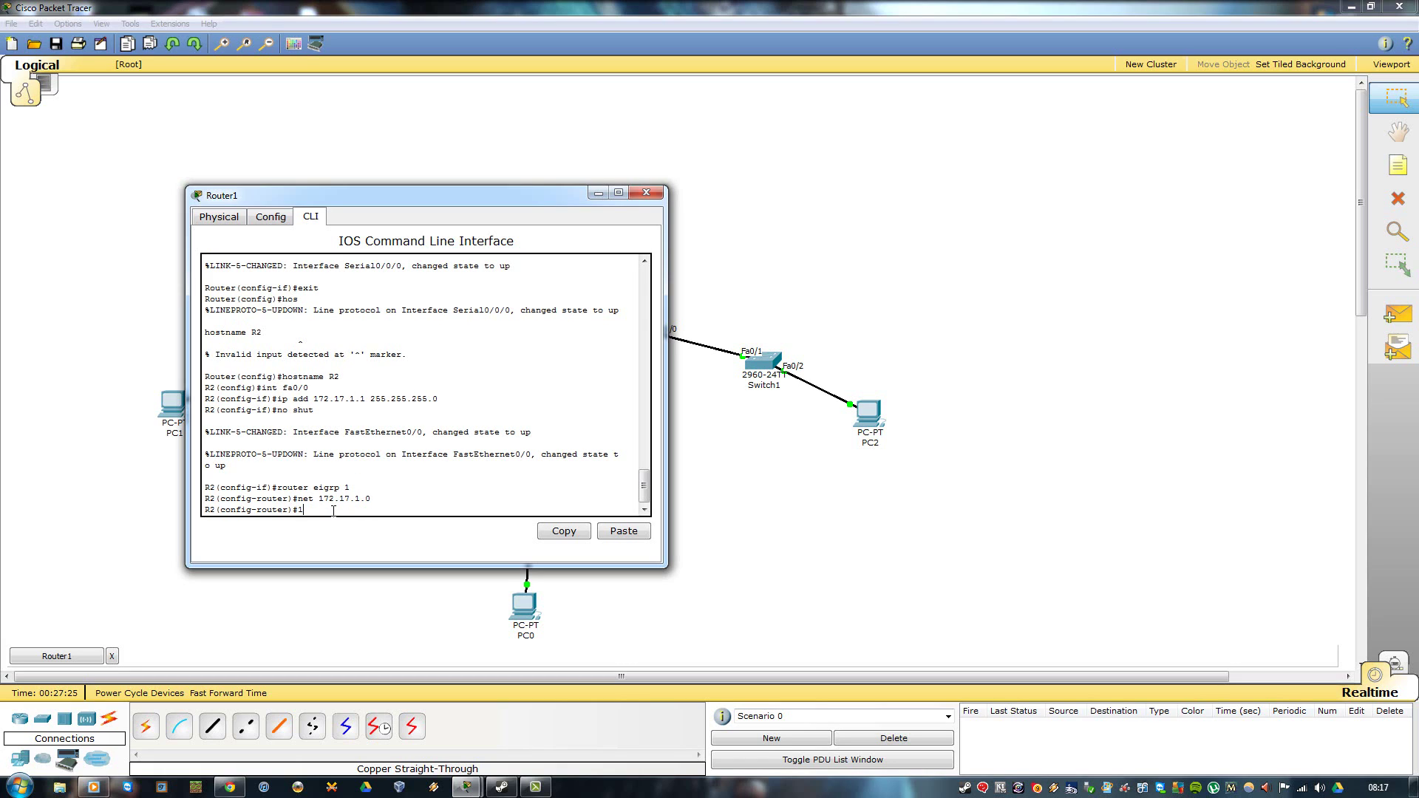
text(1)
text(et)
text( 192)
text(.168.1.0)
key(Return)
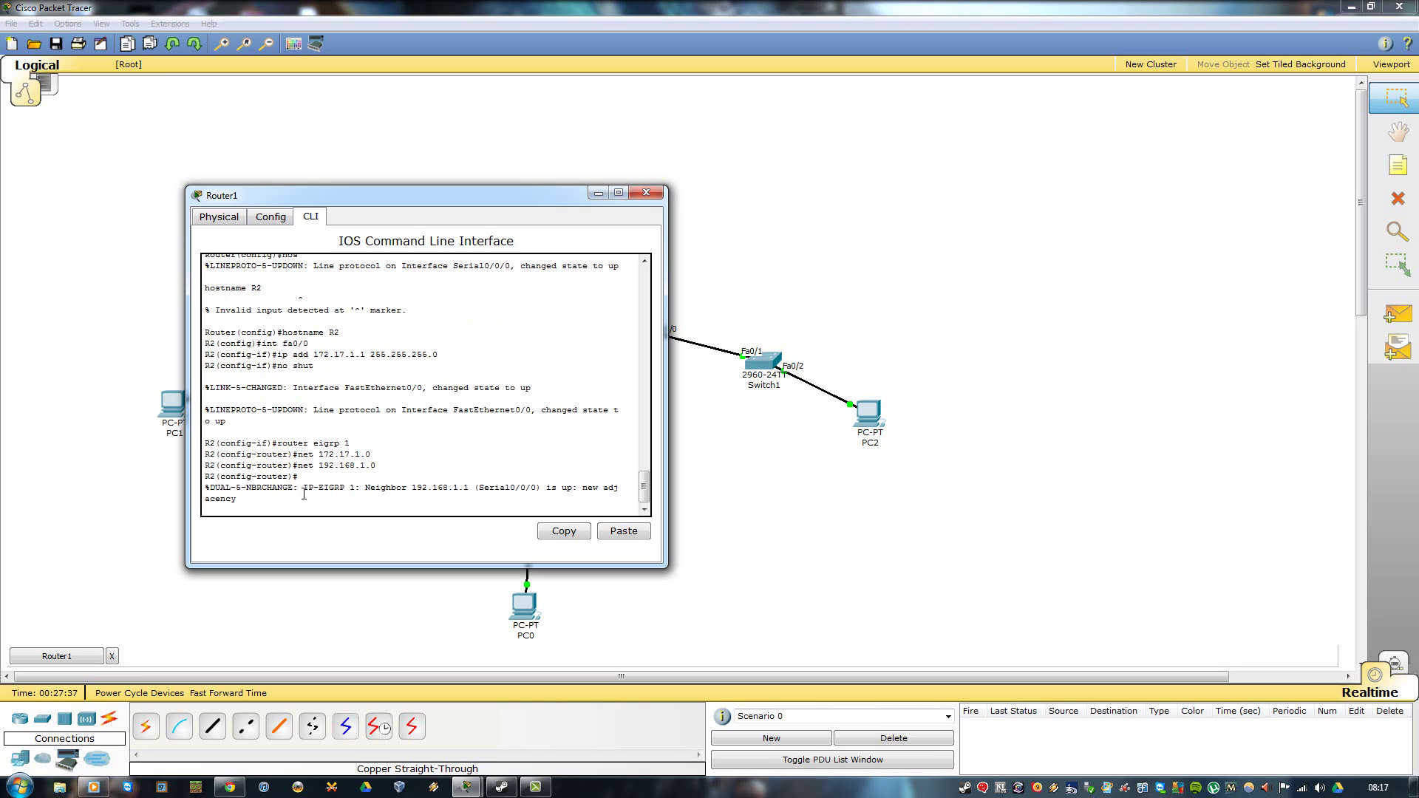
click(646, 192)
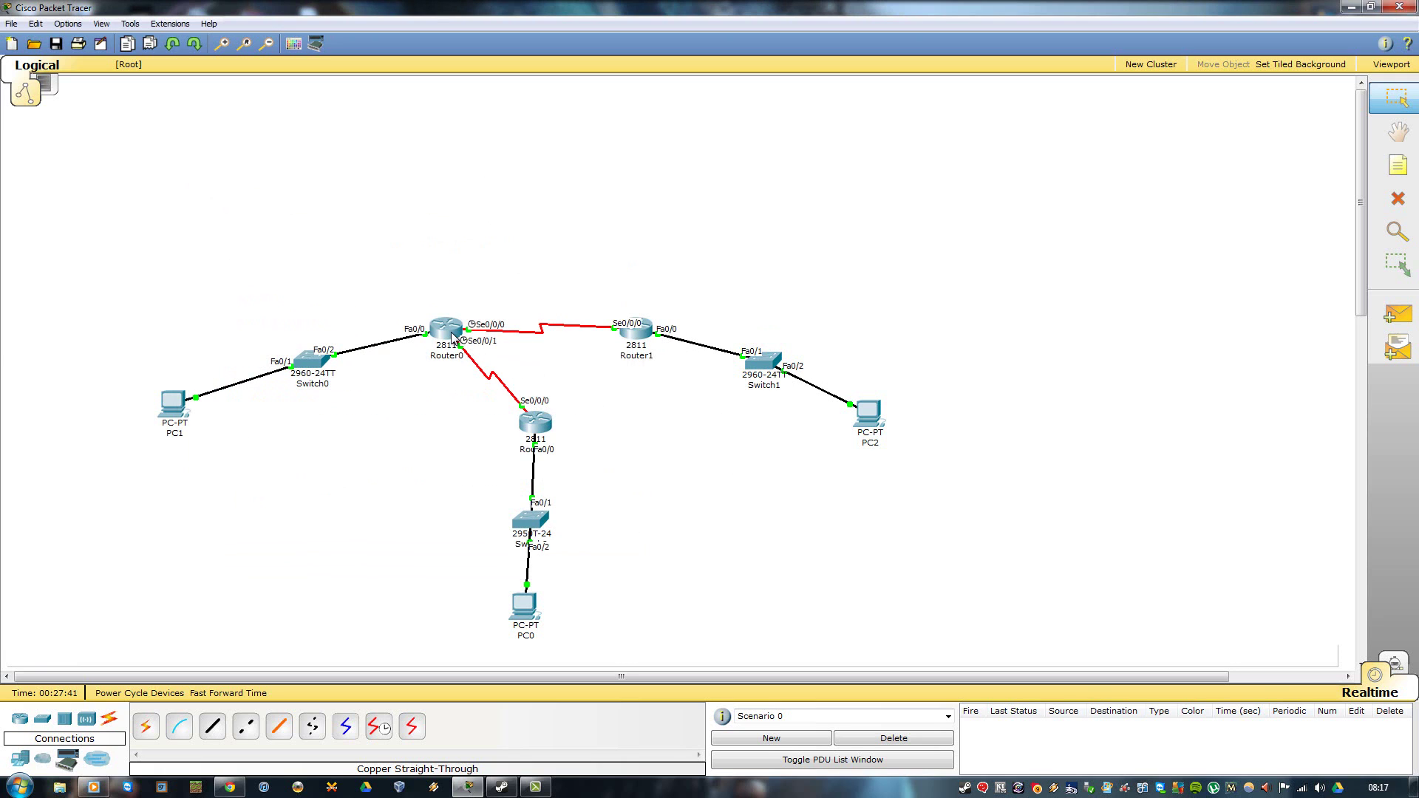
- Start EIGRP process 1 on Router2 with router eigrp 1
click(452, 336)
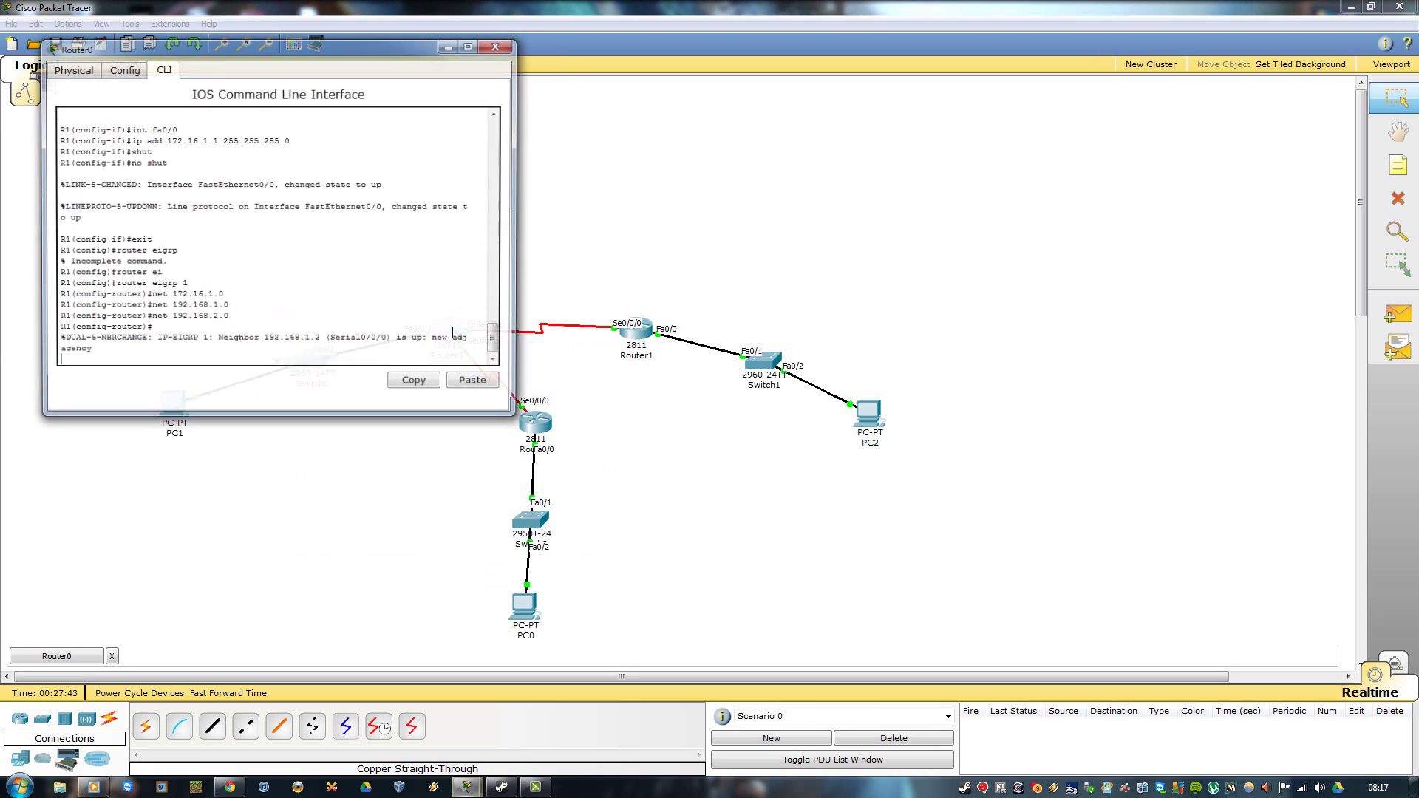
click(508, 45)
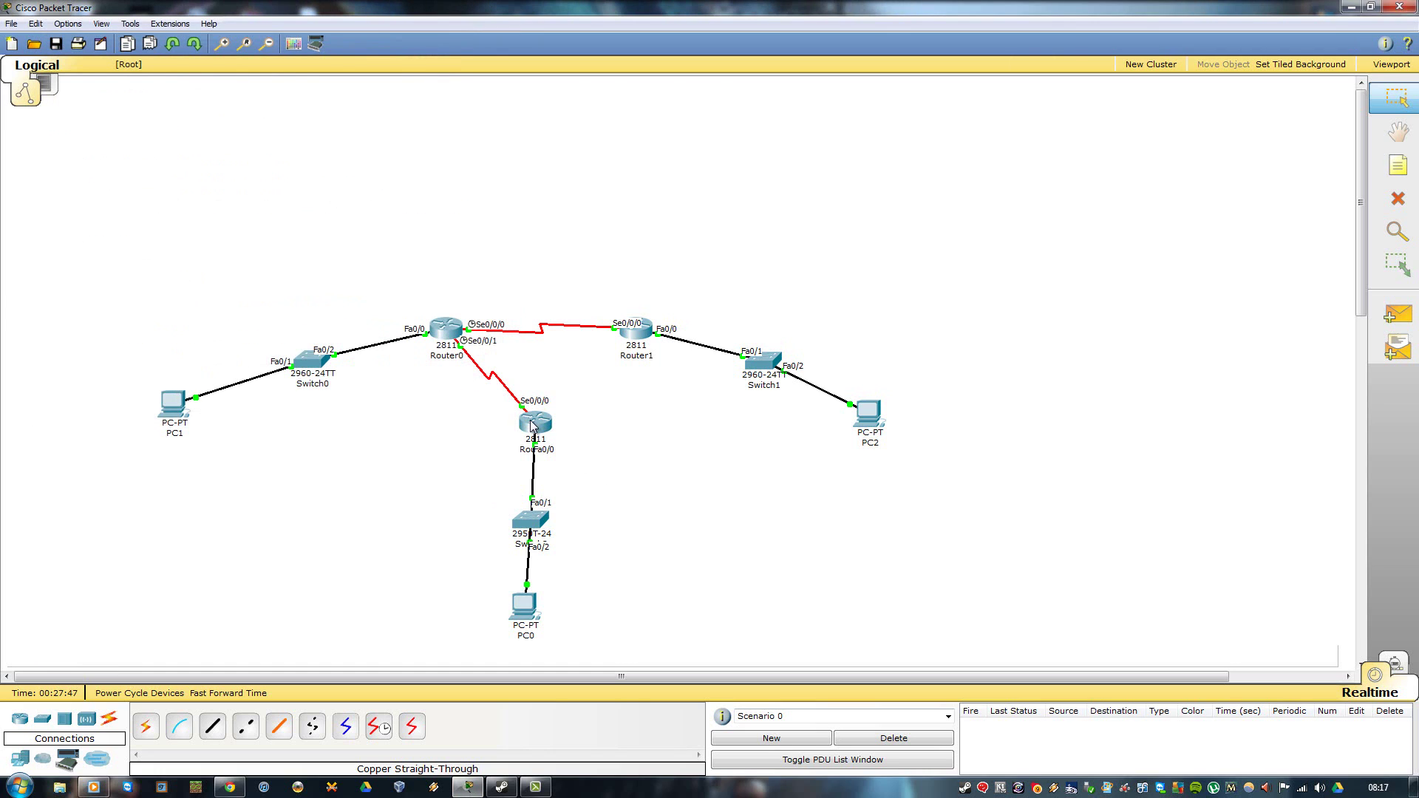
mouse_move(531, 428)
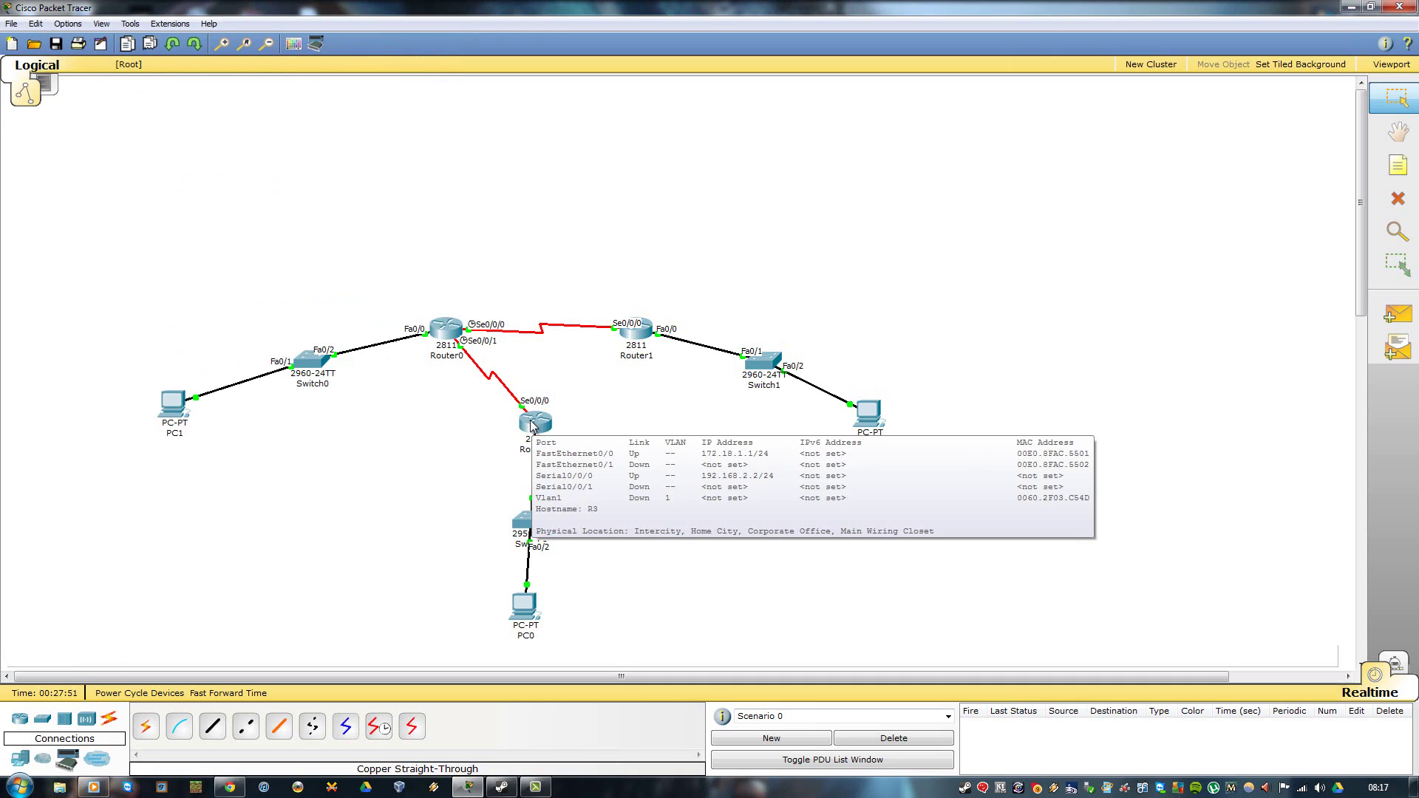
click(531, 427)
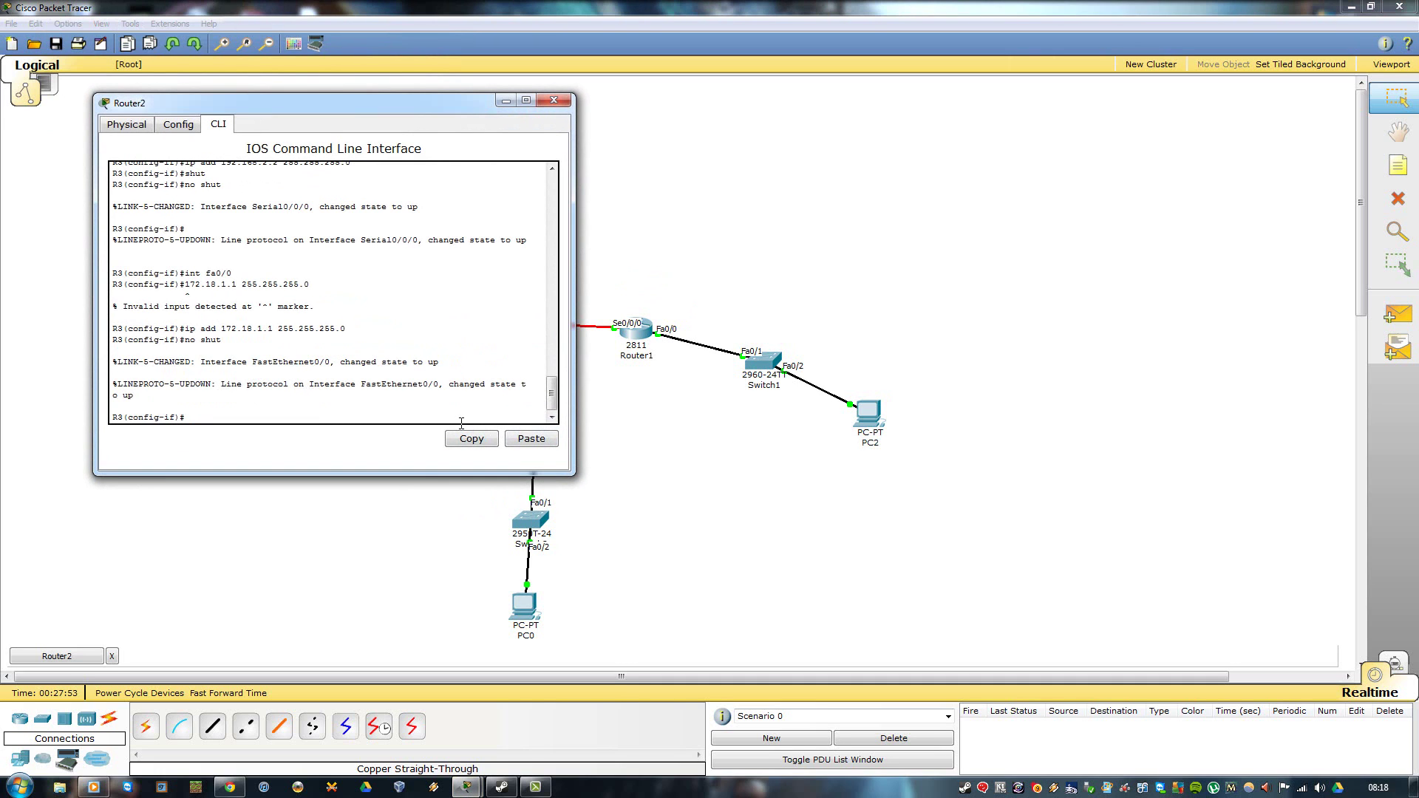
text(router ei)
key(Tab)
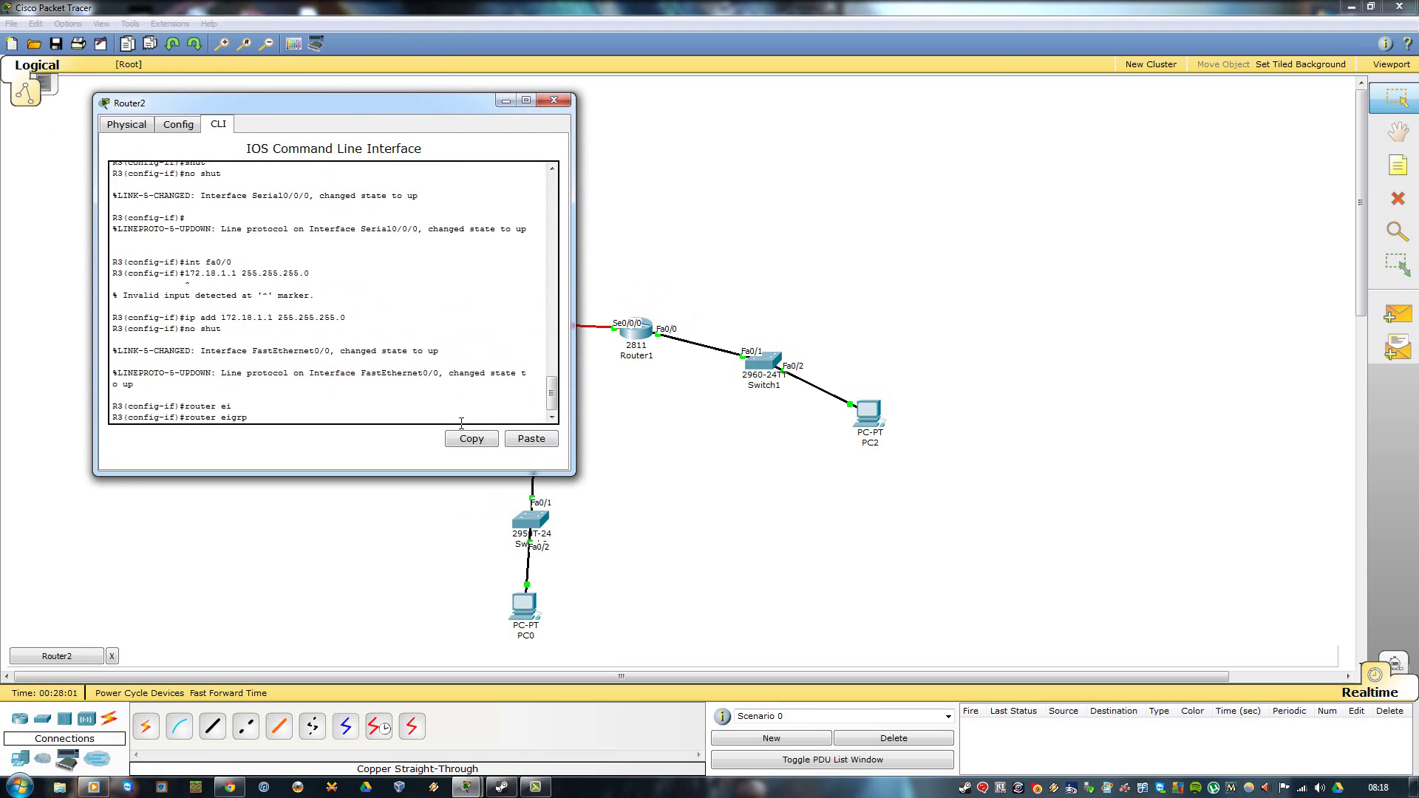
key(Return)
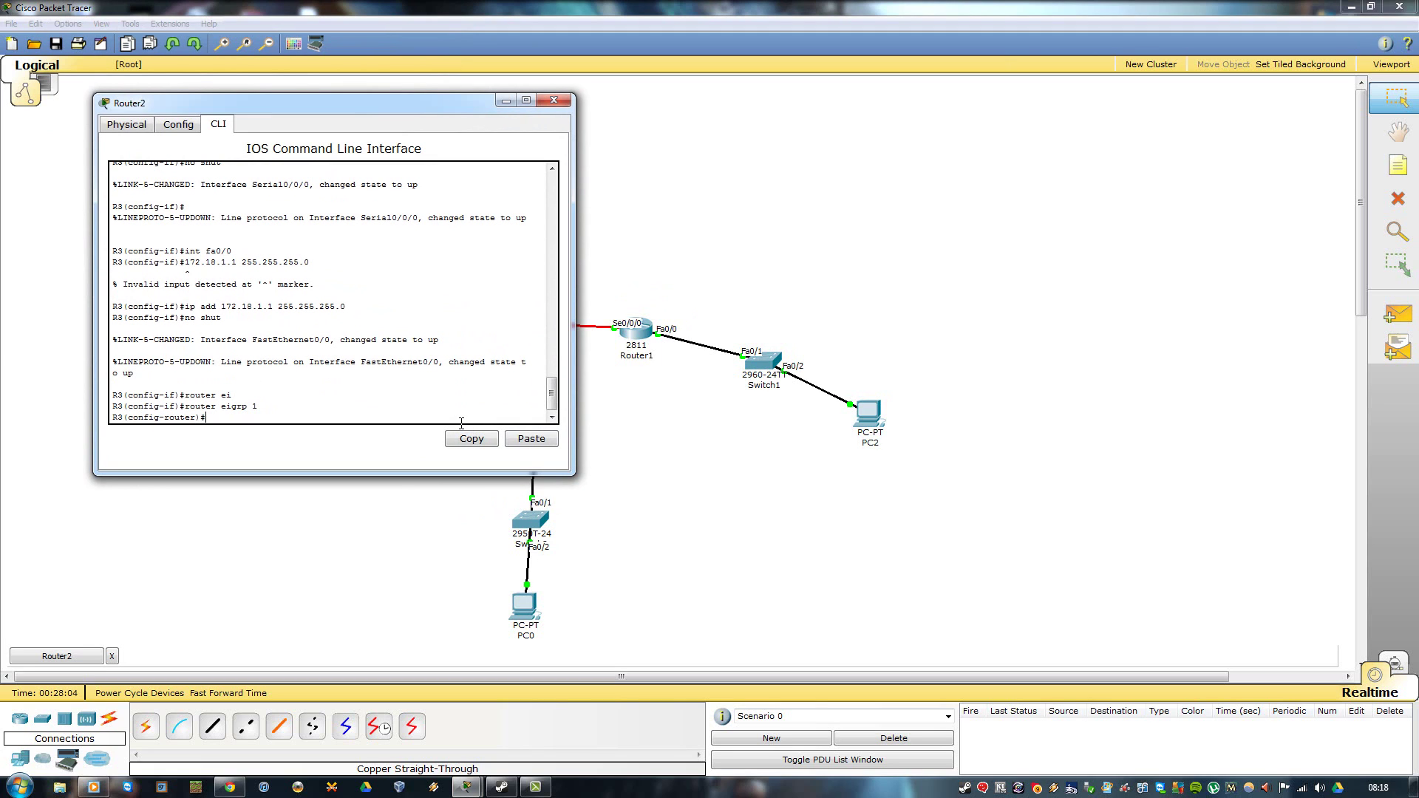
- Advertise networks 172.18.1.1 and 192.168.1.0 on Router2, then close its CLI
text(net 172.18.1.1)
key(Return)
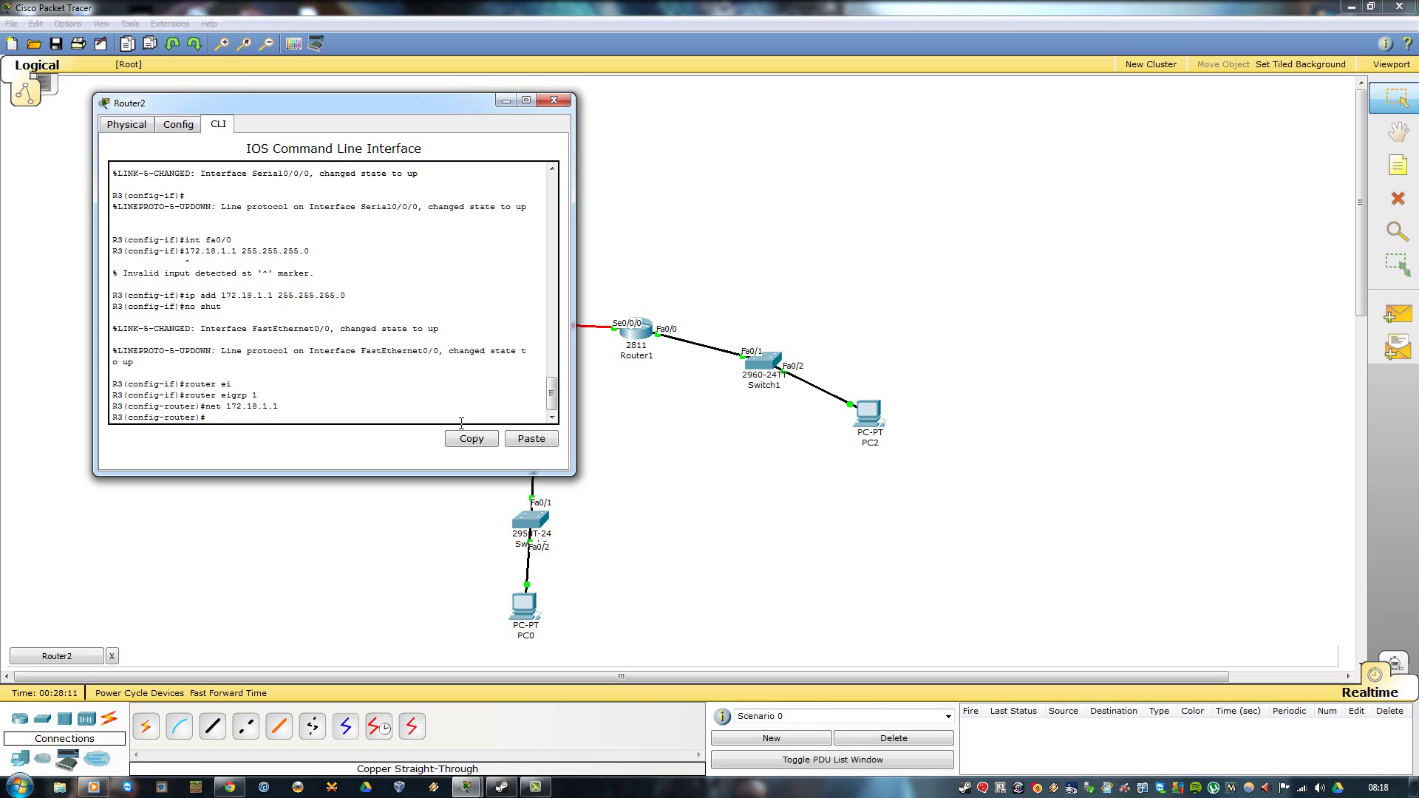
text(net 192.168.1.0)
key(Return)
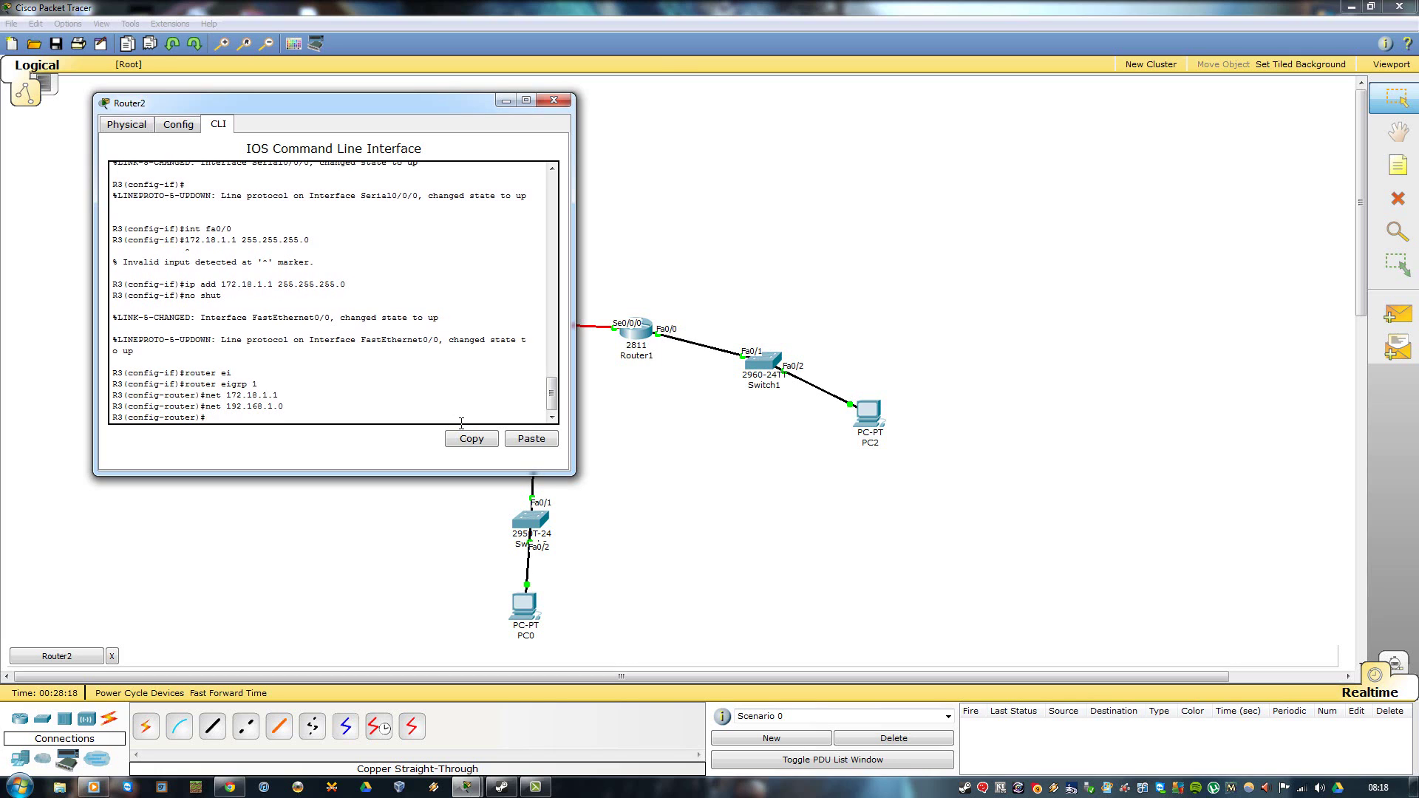
click(554, 100)
mouse_move(531, 429)
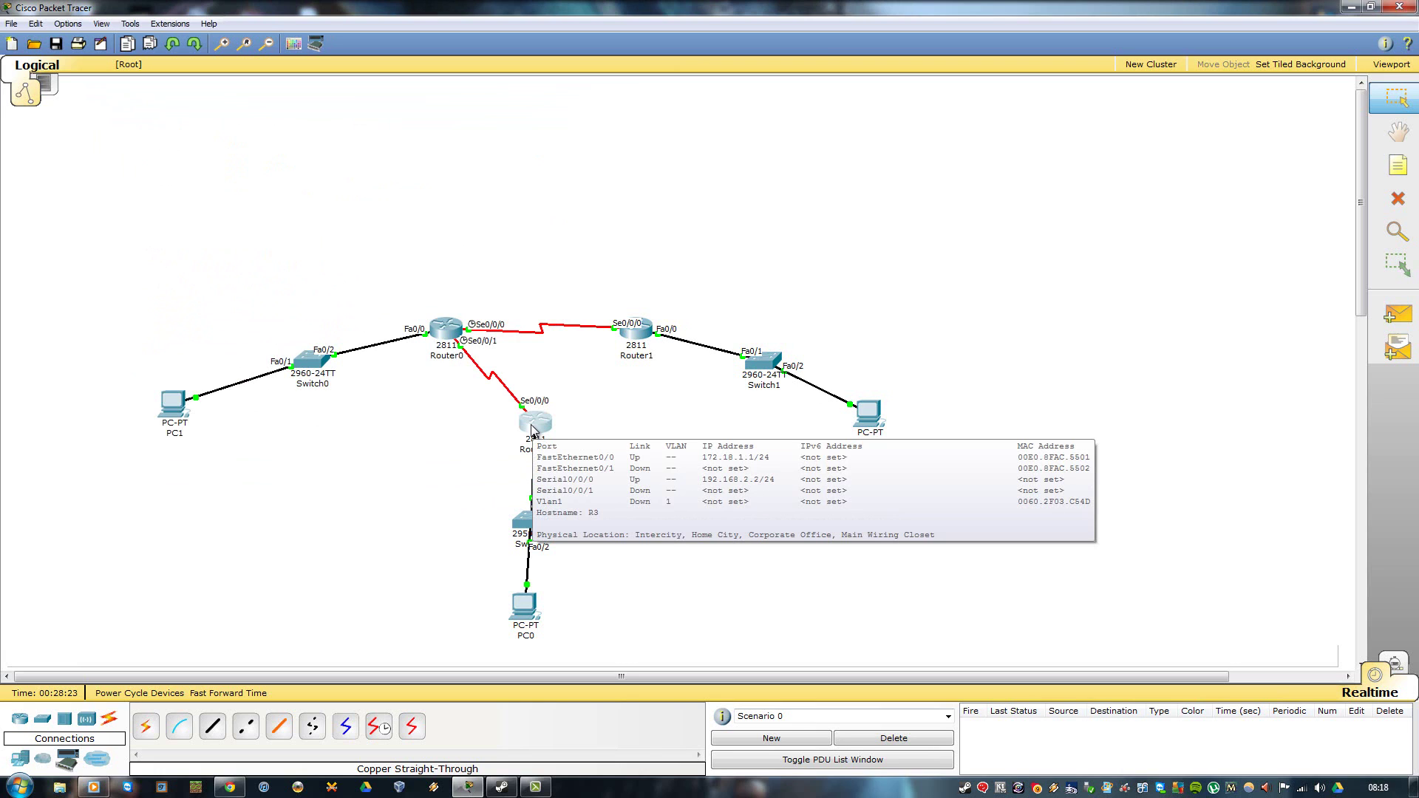
- On Router2, replace EIGRP network 192.168.1.0 with 192.168.2.0
click(531, 429)
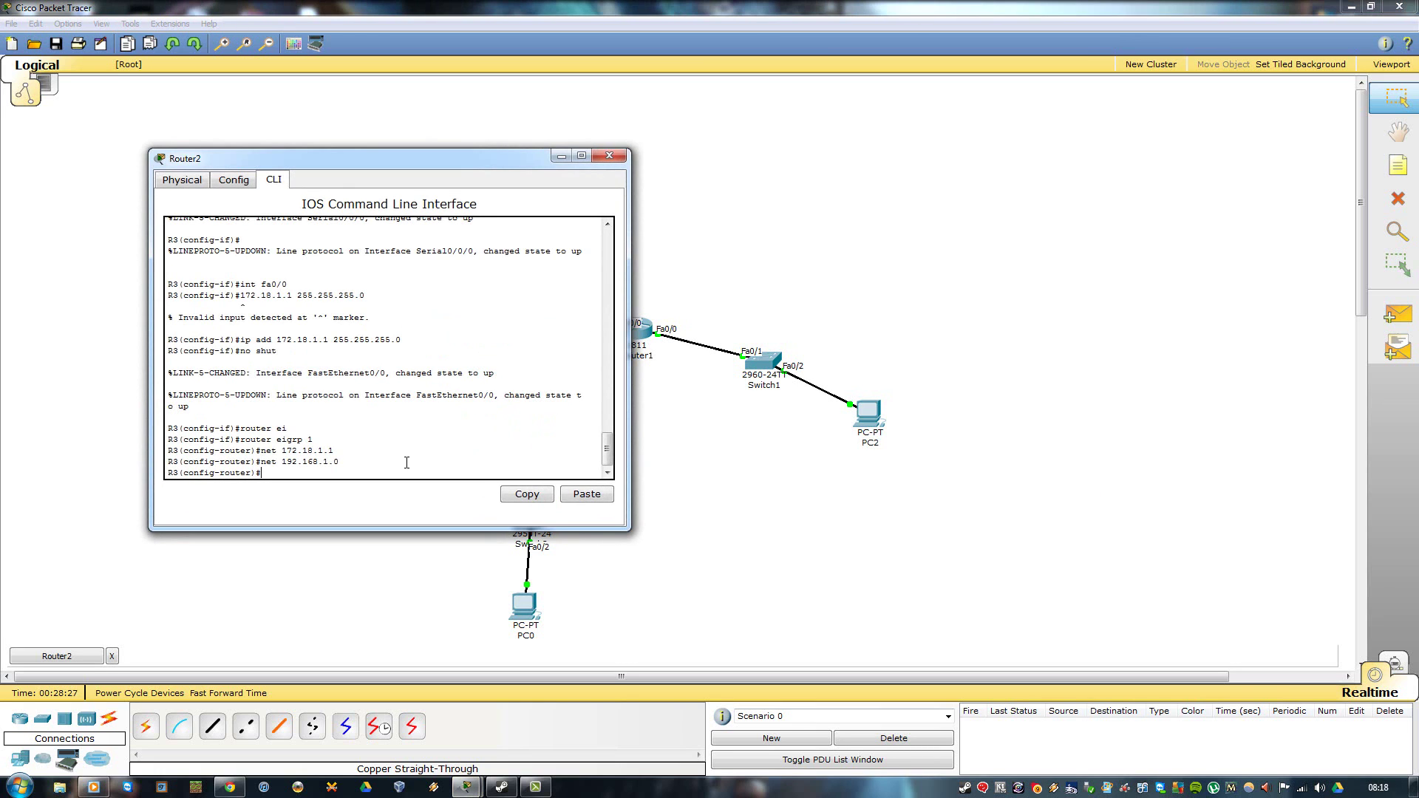
text(no)
text( ip)
text(et)
text( 192.168)
text(.1)
text(.0)
key(Return)
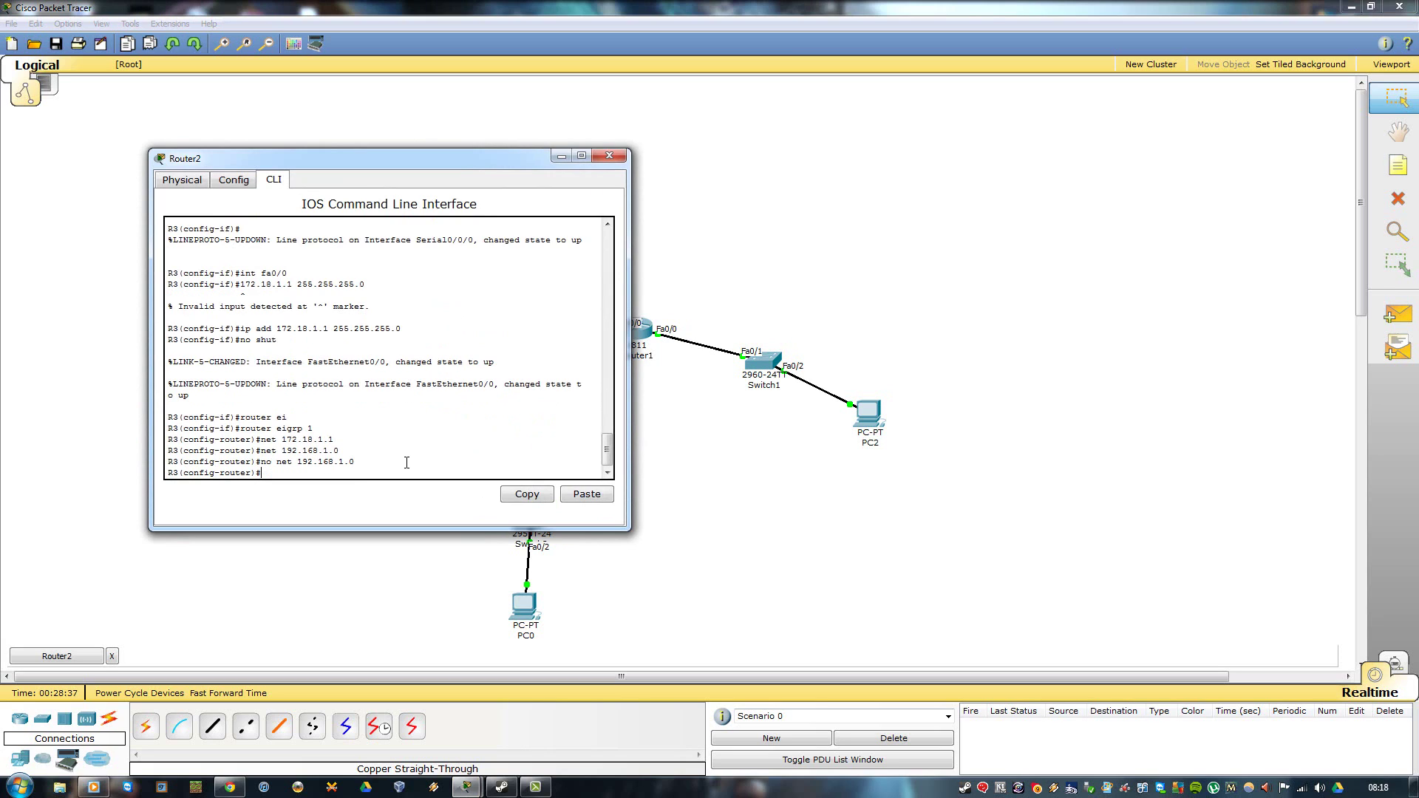
text(net 192.168.2.0)
key(Return)
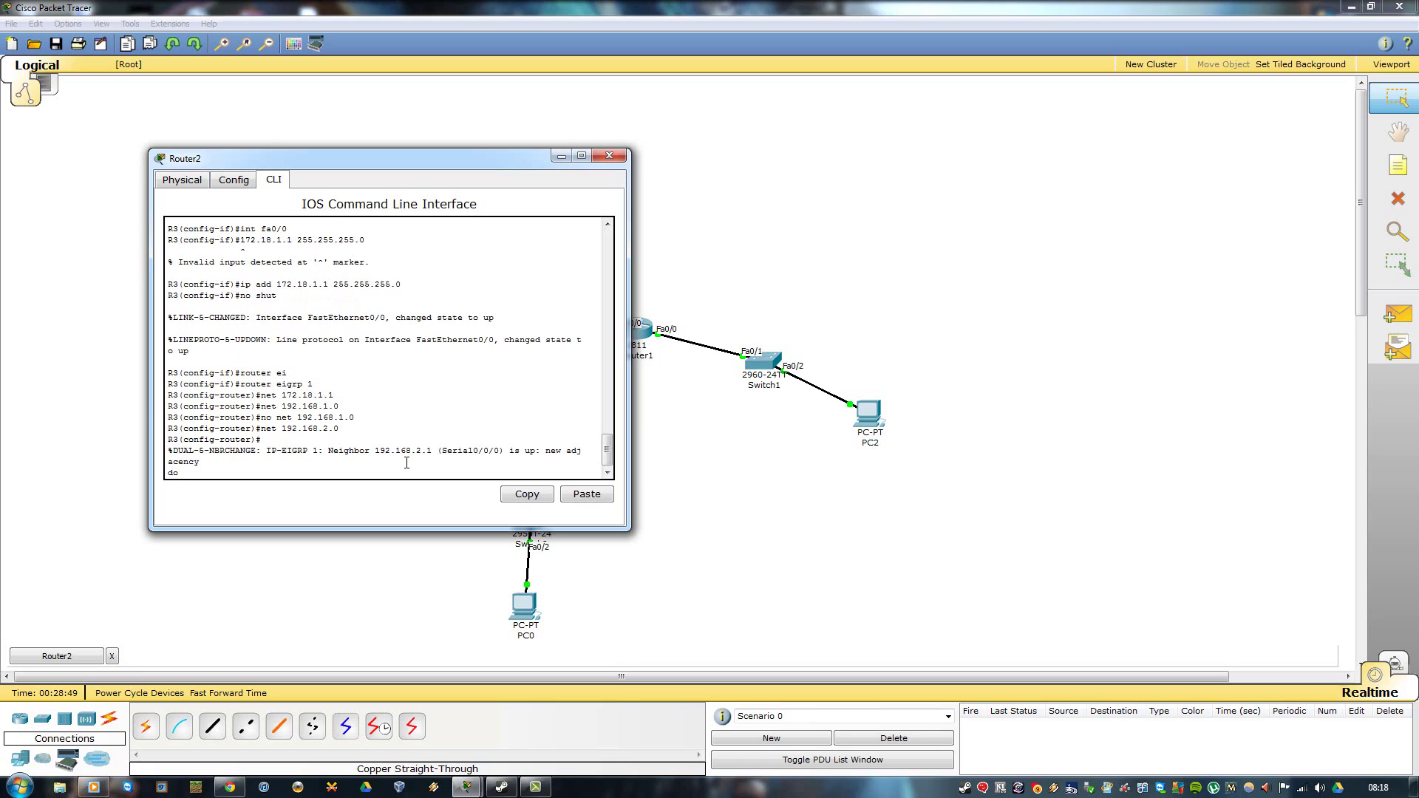
- Show Router2's routing table with do show ip route and highlight the learned EIGRP routes
text(do show ip route)
key(Return)
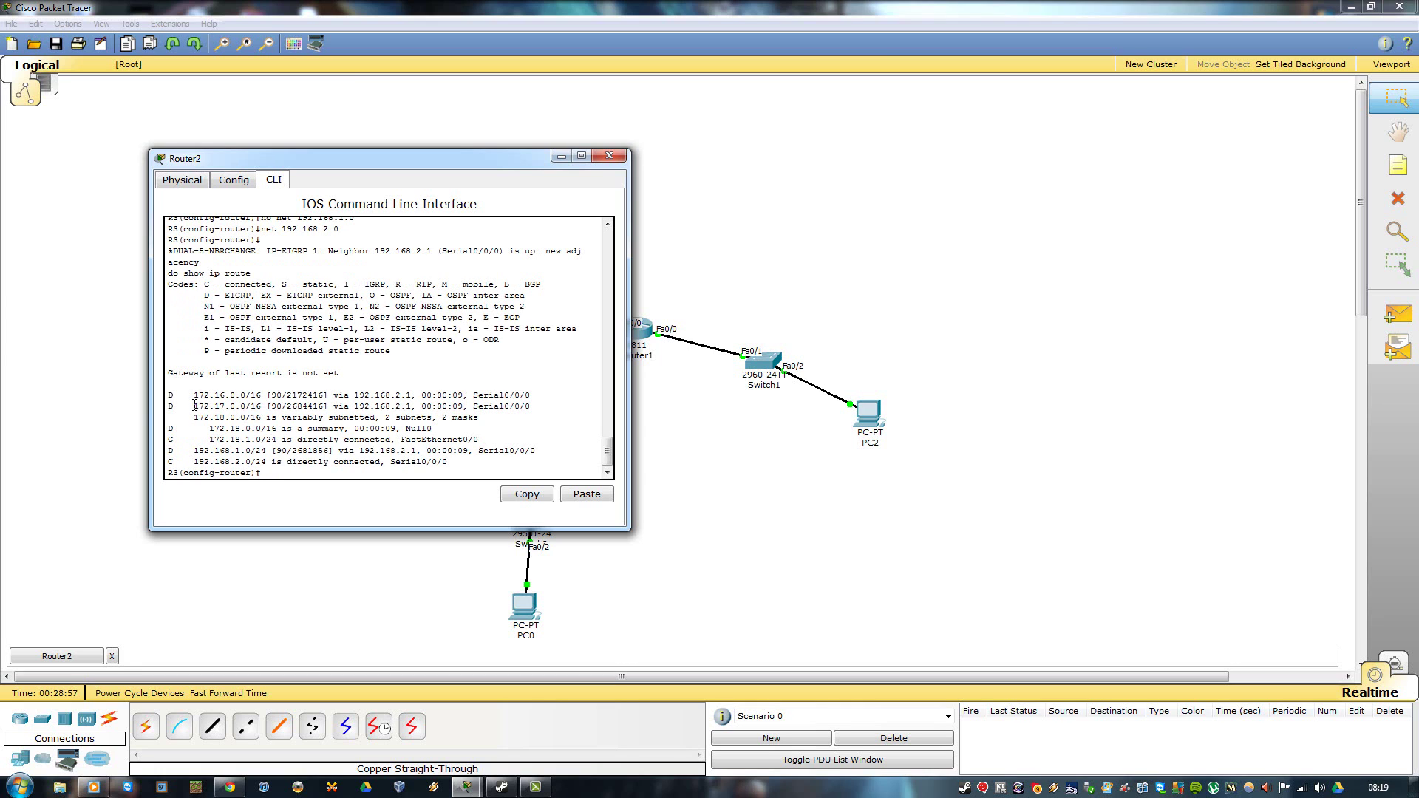
drag(195, 396, 539, 394)
click(540, 397)
drag(198, 295, 257, 295)
click(262, 328)
mouse_move(204, 428)
mouse_down()
mouse_move(433, 428)
mouse_move(209, 440)
mouse_up()
click(439, 428)
click(198, 436)
drag(191, 451, 547, 450)
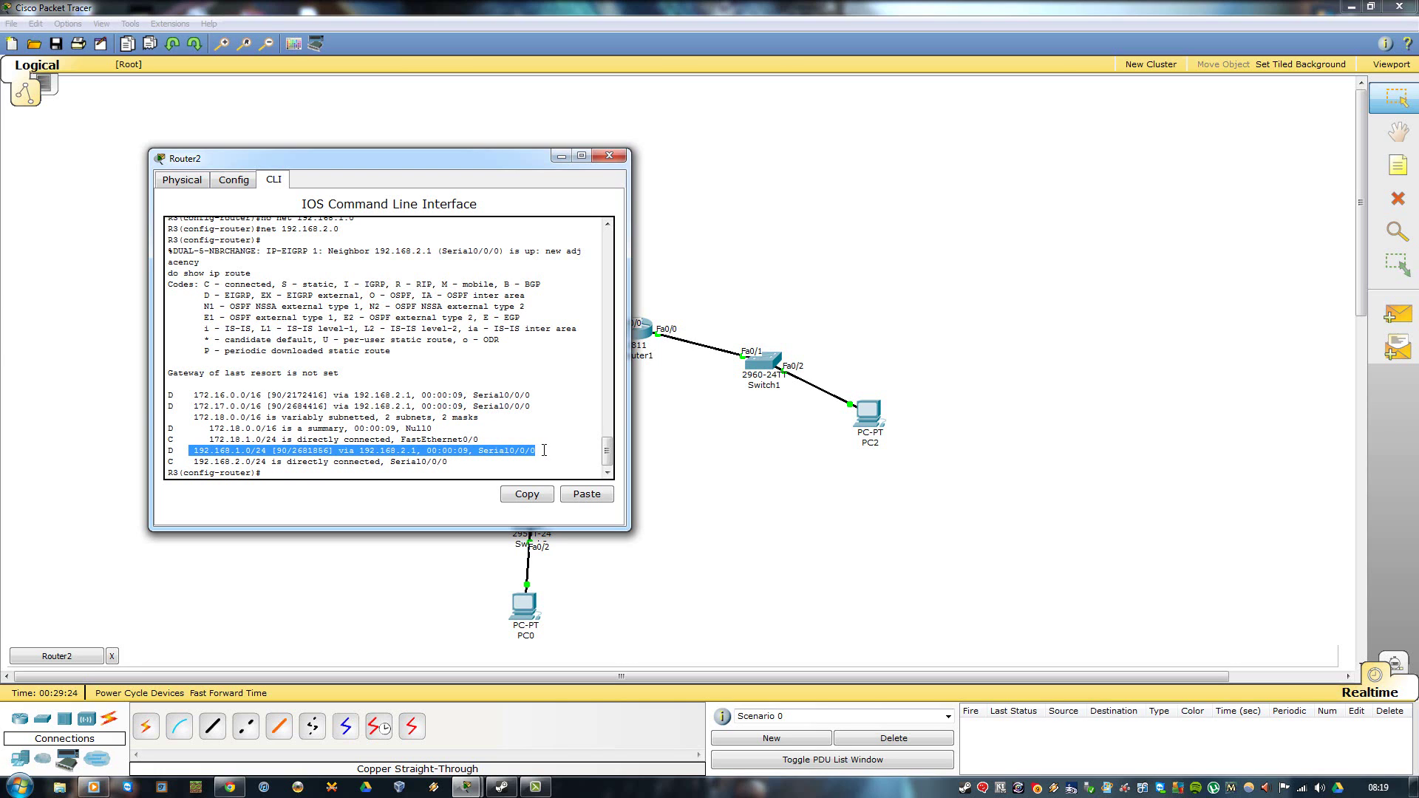
- Check the IP configurations of PC1 and PC0
click(610, 156)
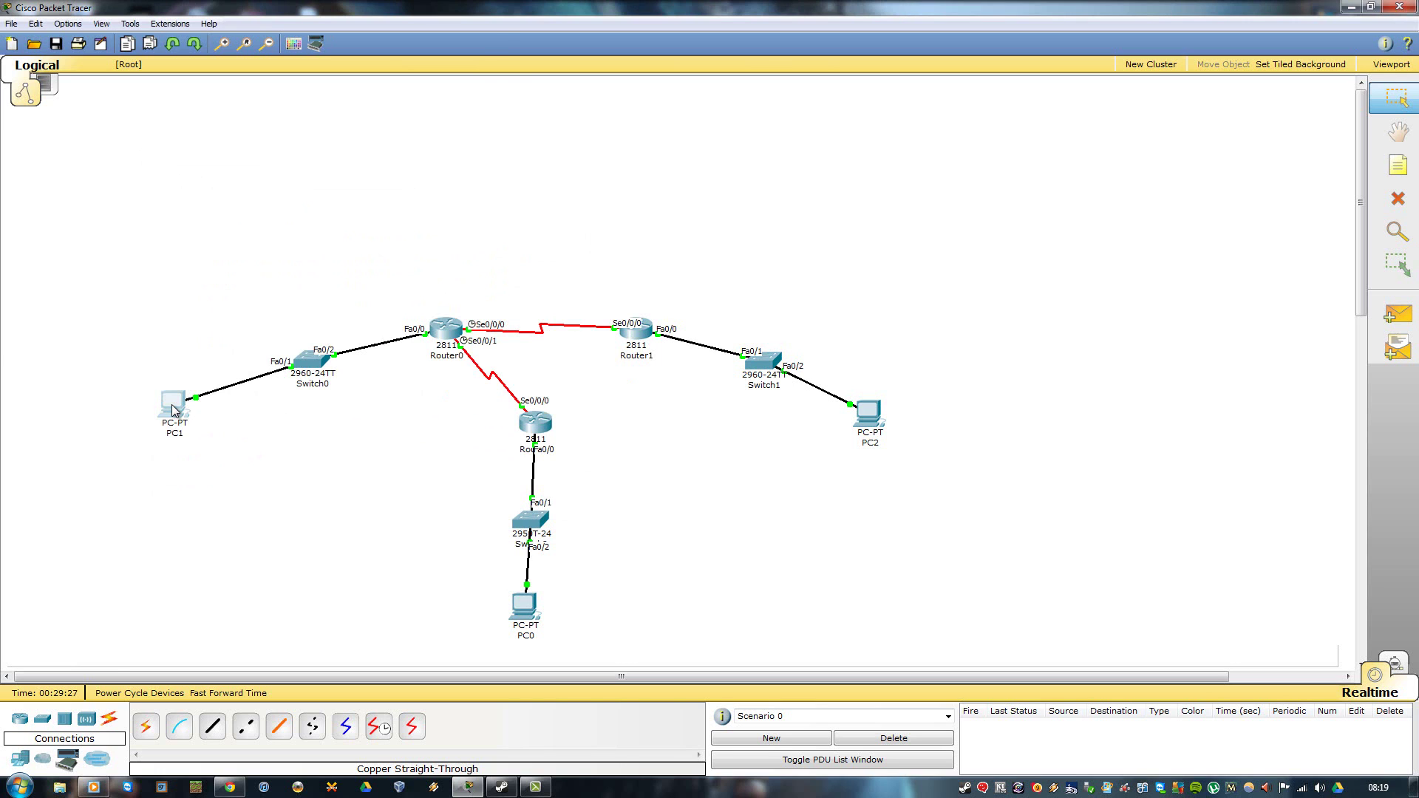
click(173, 410)
click(108, 127)
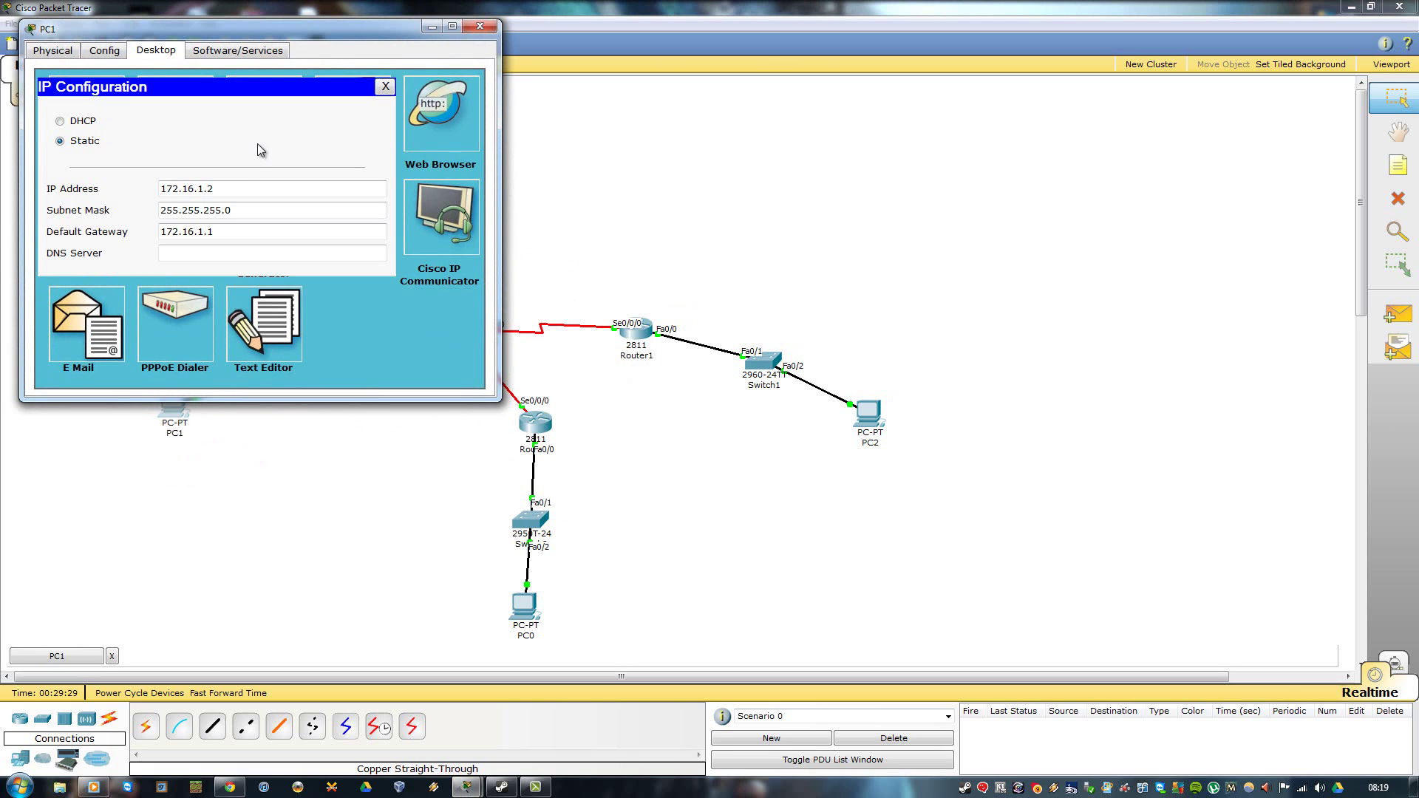
click(480, 28)
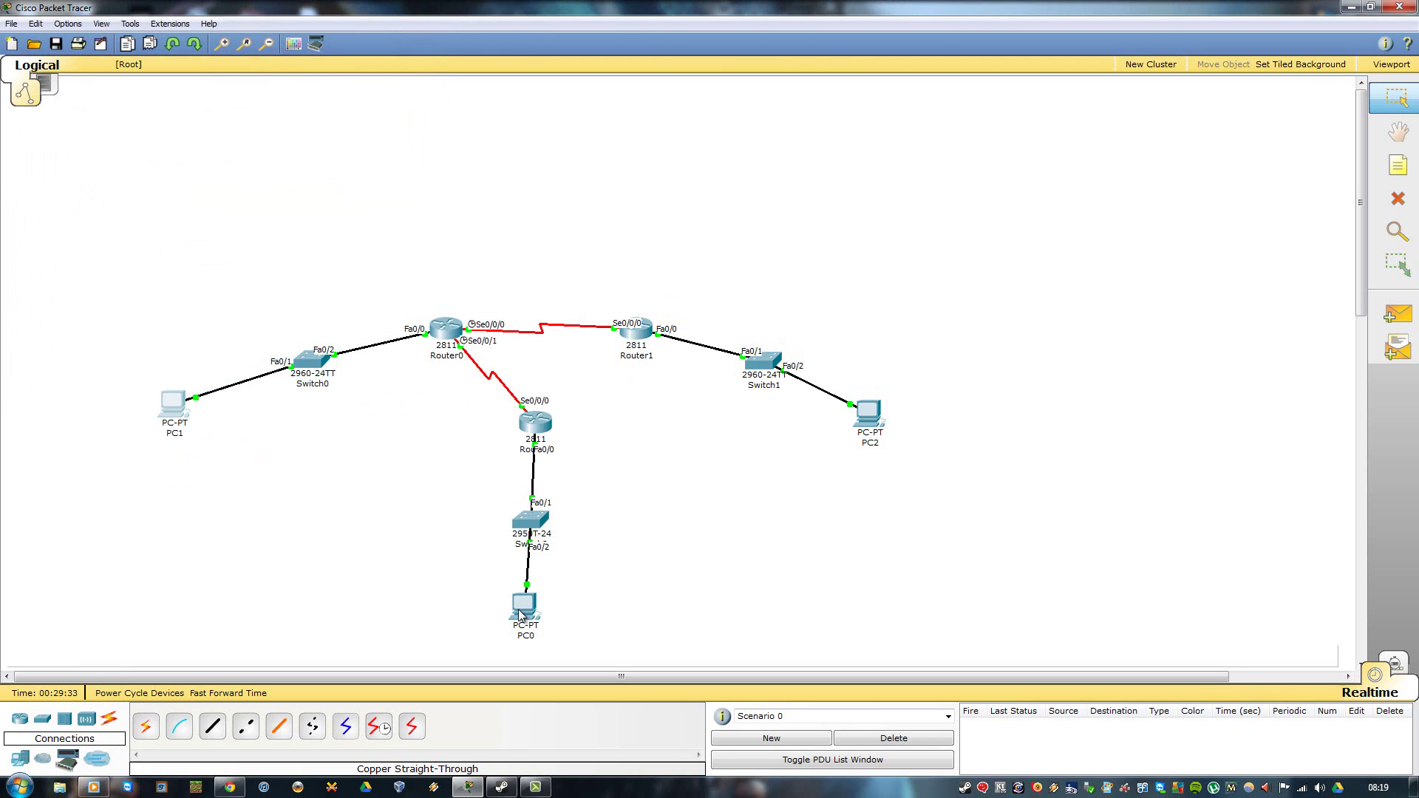
click(521, 610)
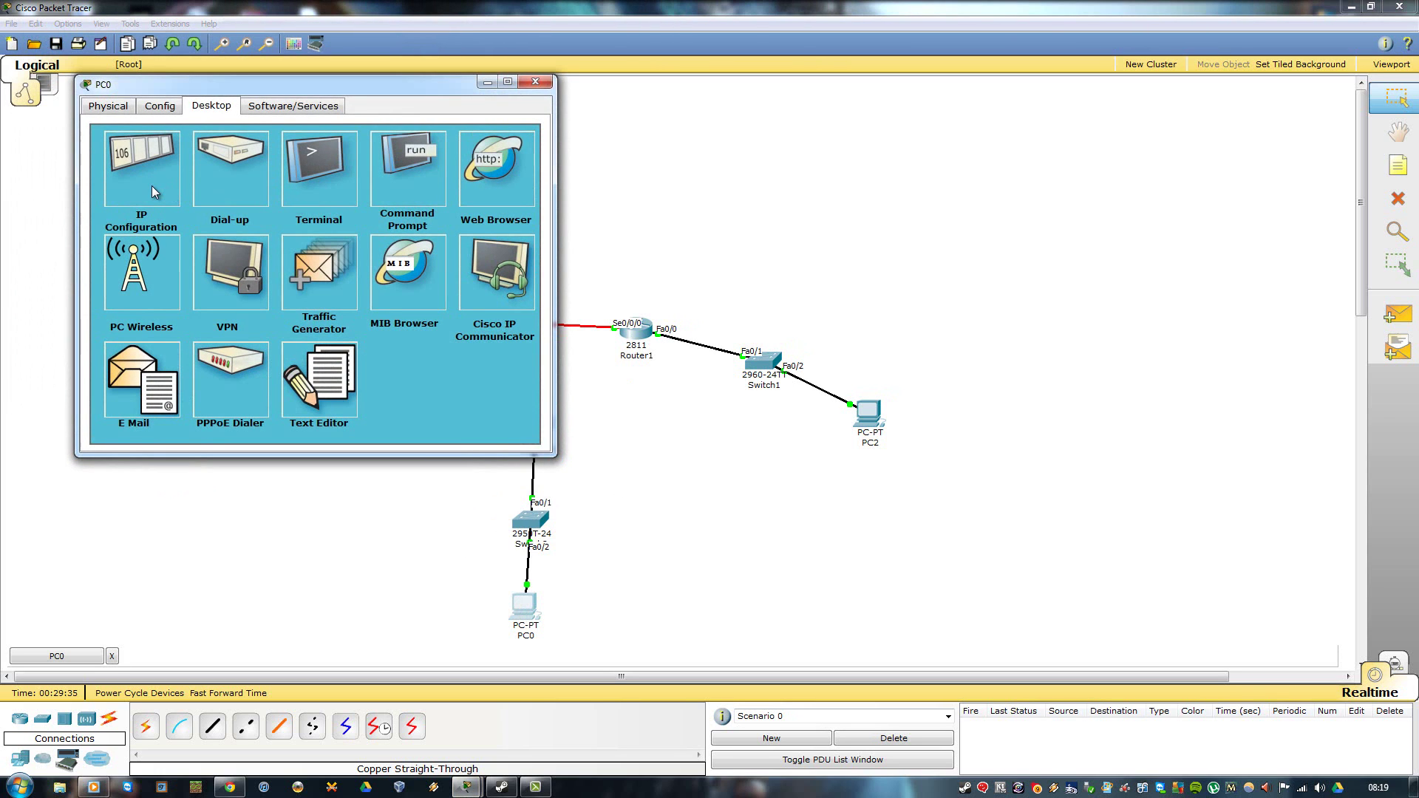
click(153, 185)
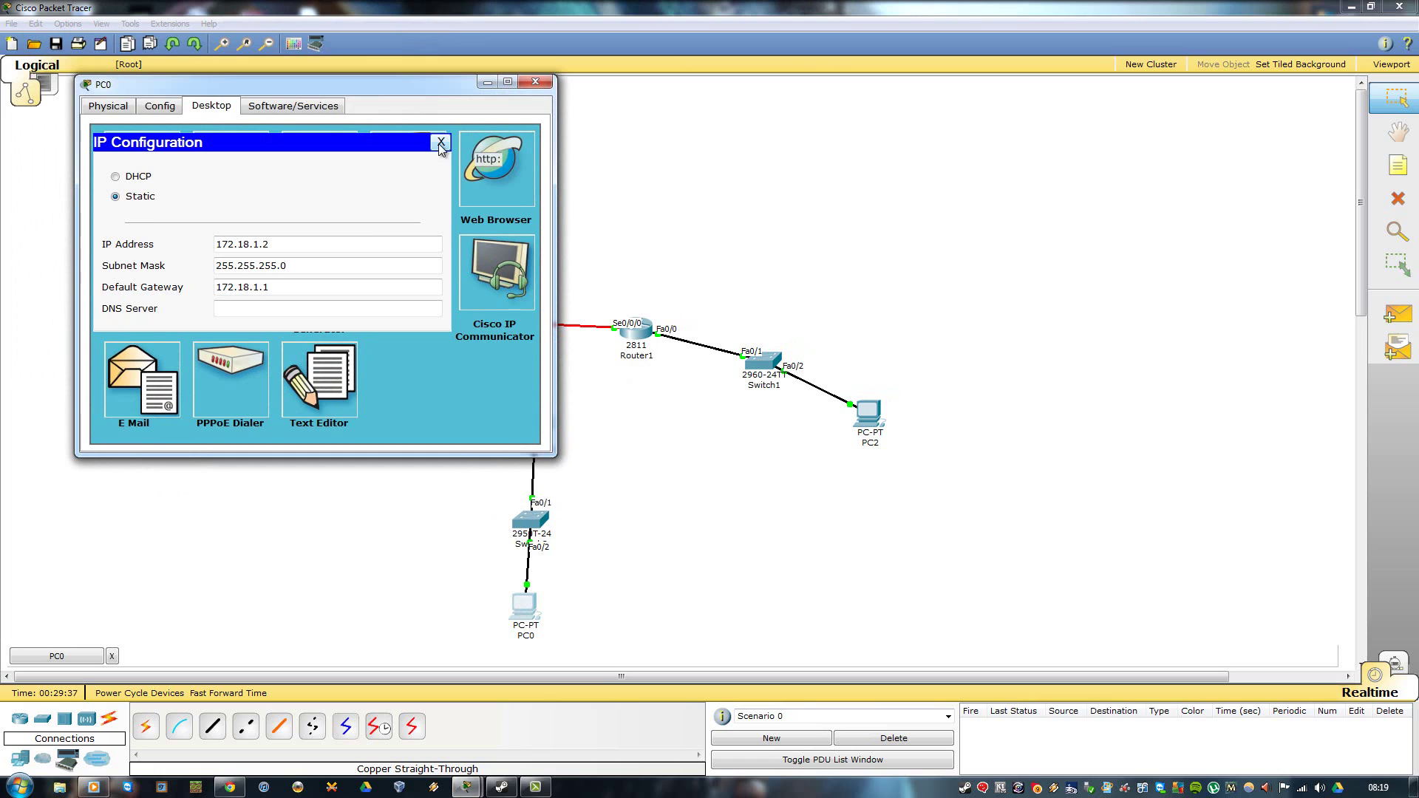
click(440, 145)
- Ping PC1 at 172.16.1.2 from PC0 and confirm PC0's address 172.18.1.2 with ipconfig
click(421, 158)
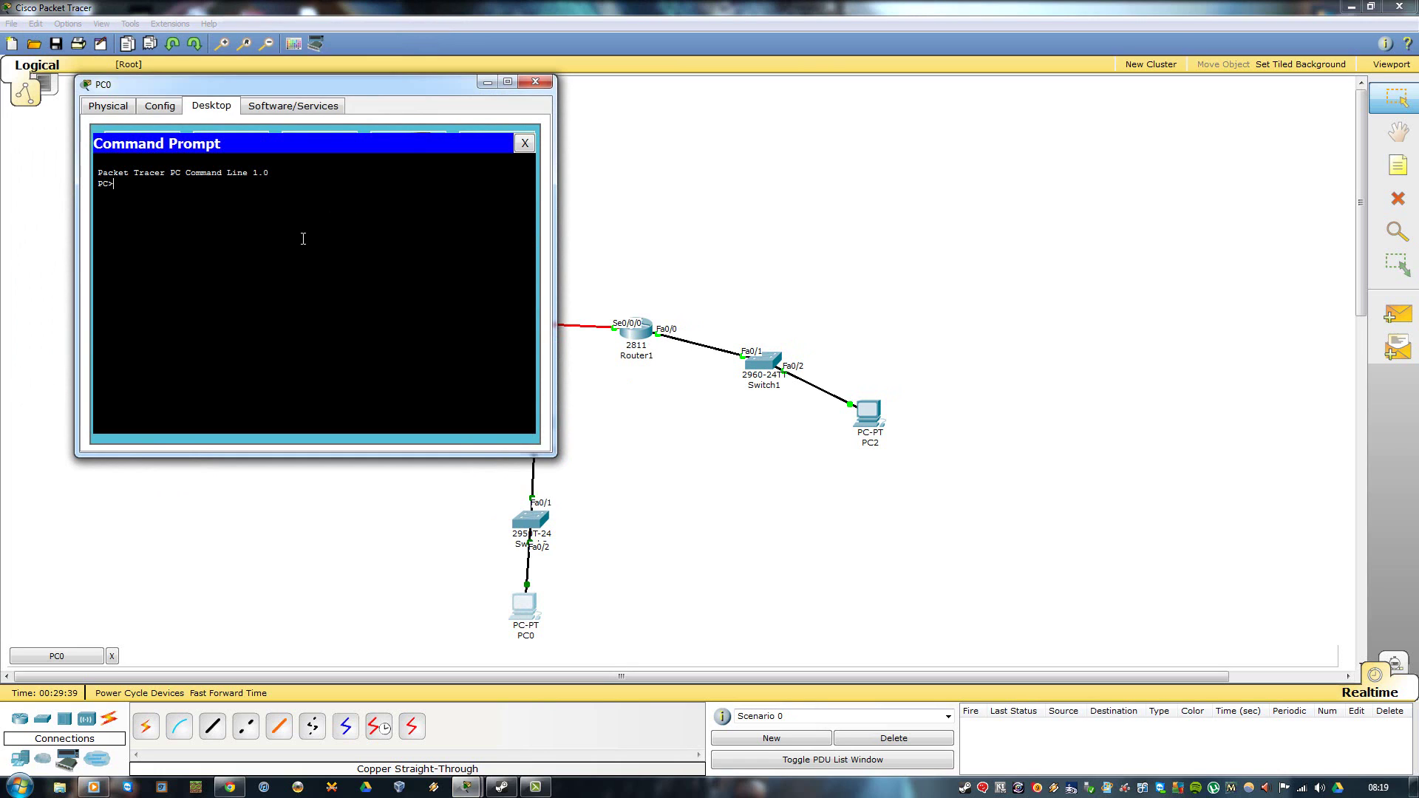
text(ping 172.16.1.2)
key(Return)
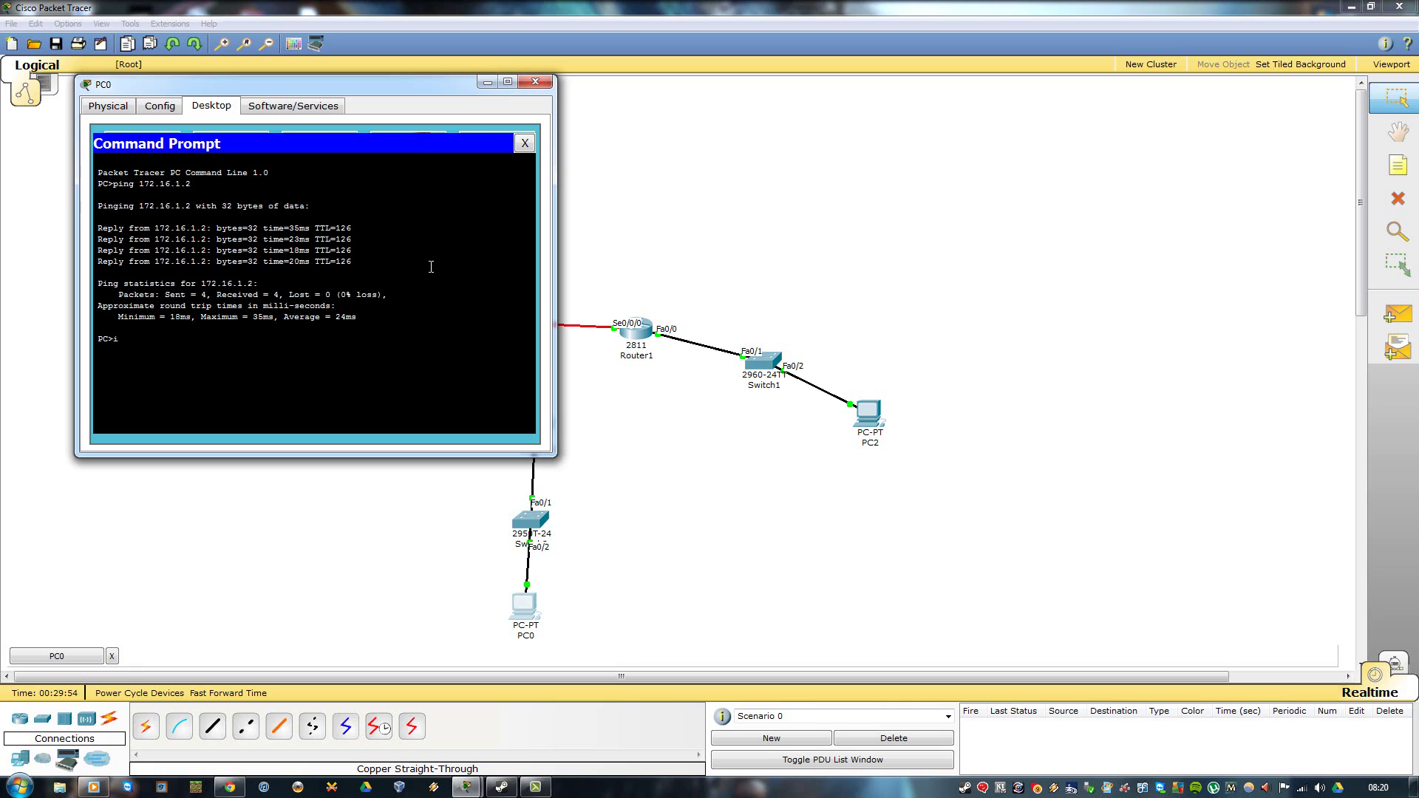
text(nfig)
key(Return)
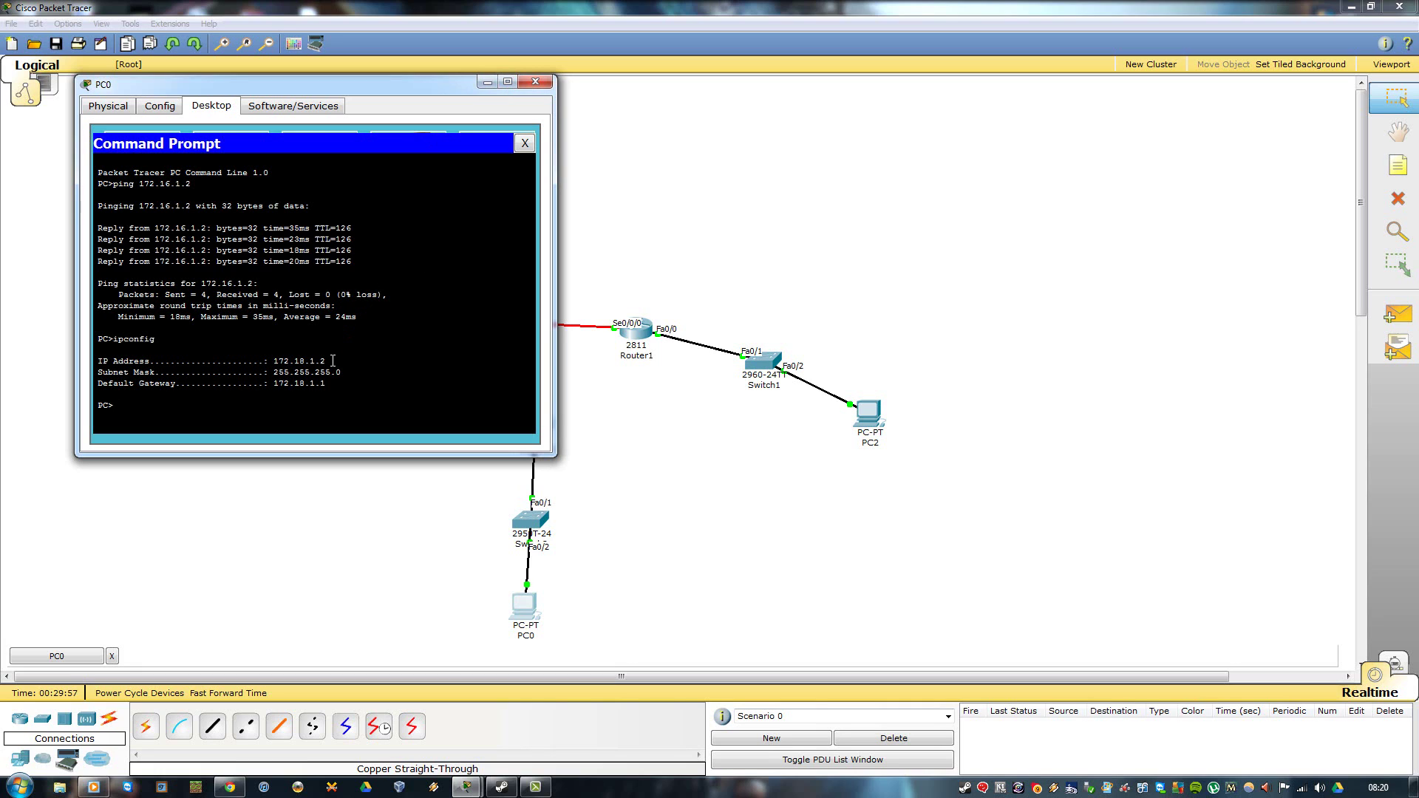
drag(326, 361, 274, 359)
click(314, 358)
click(534, 82)
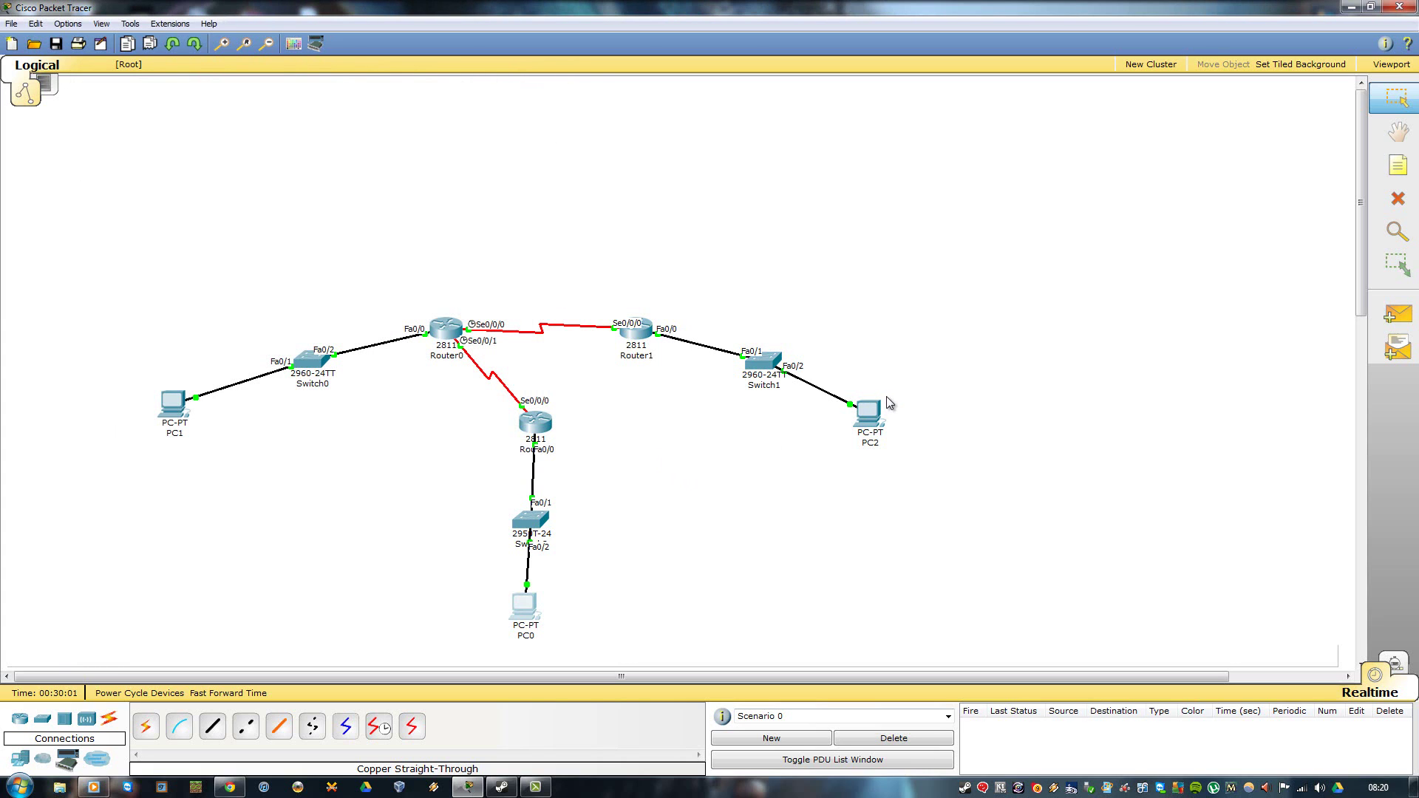
- Read PC2's address and ping PC2 at 172.17.1.2 from PC0's command prompt
mouse_move(873, 418)
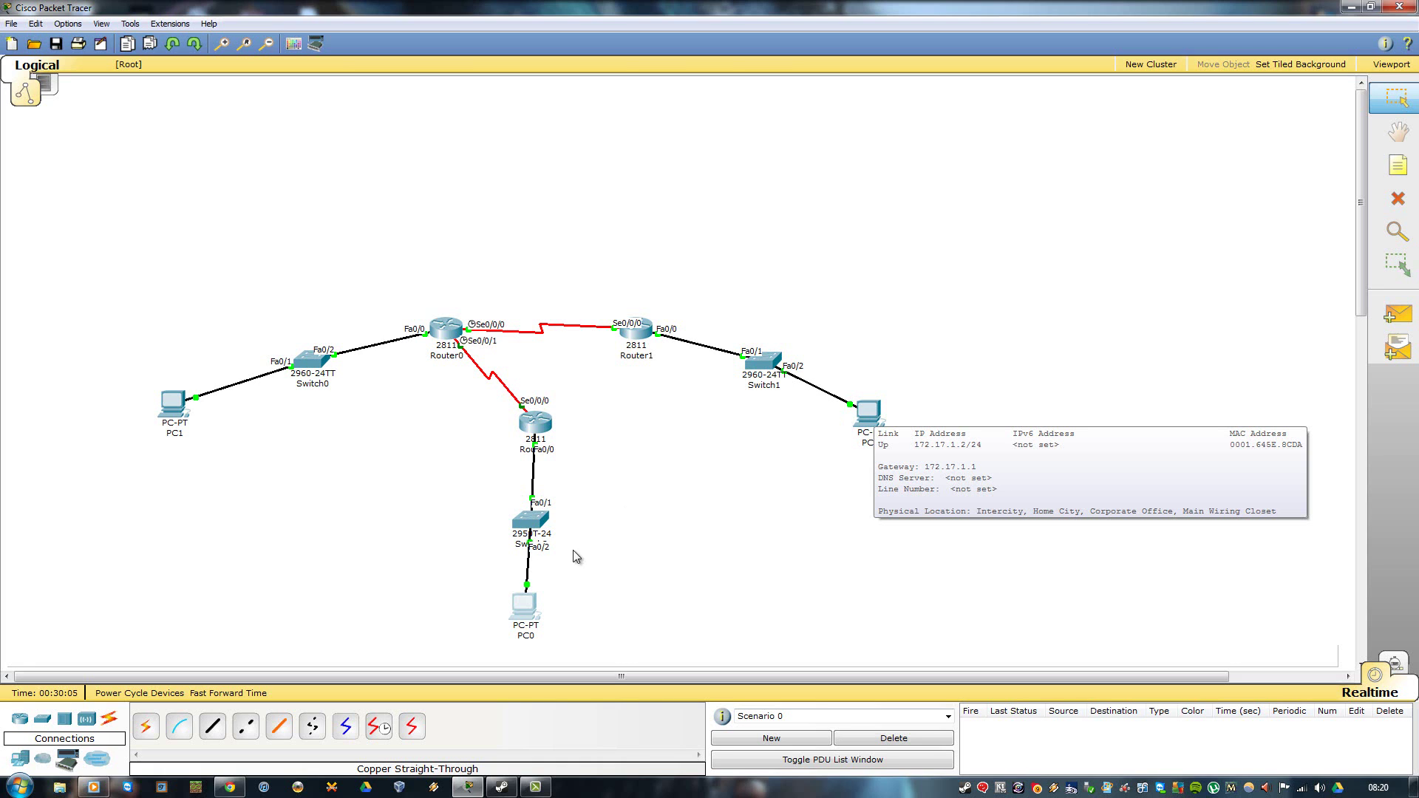
click(525, 607)
click(203, 224)
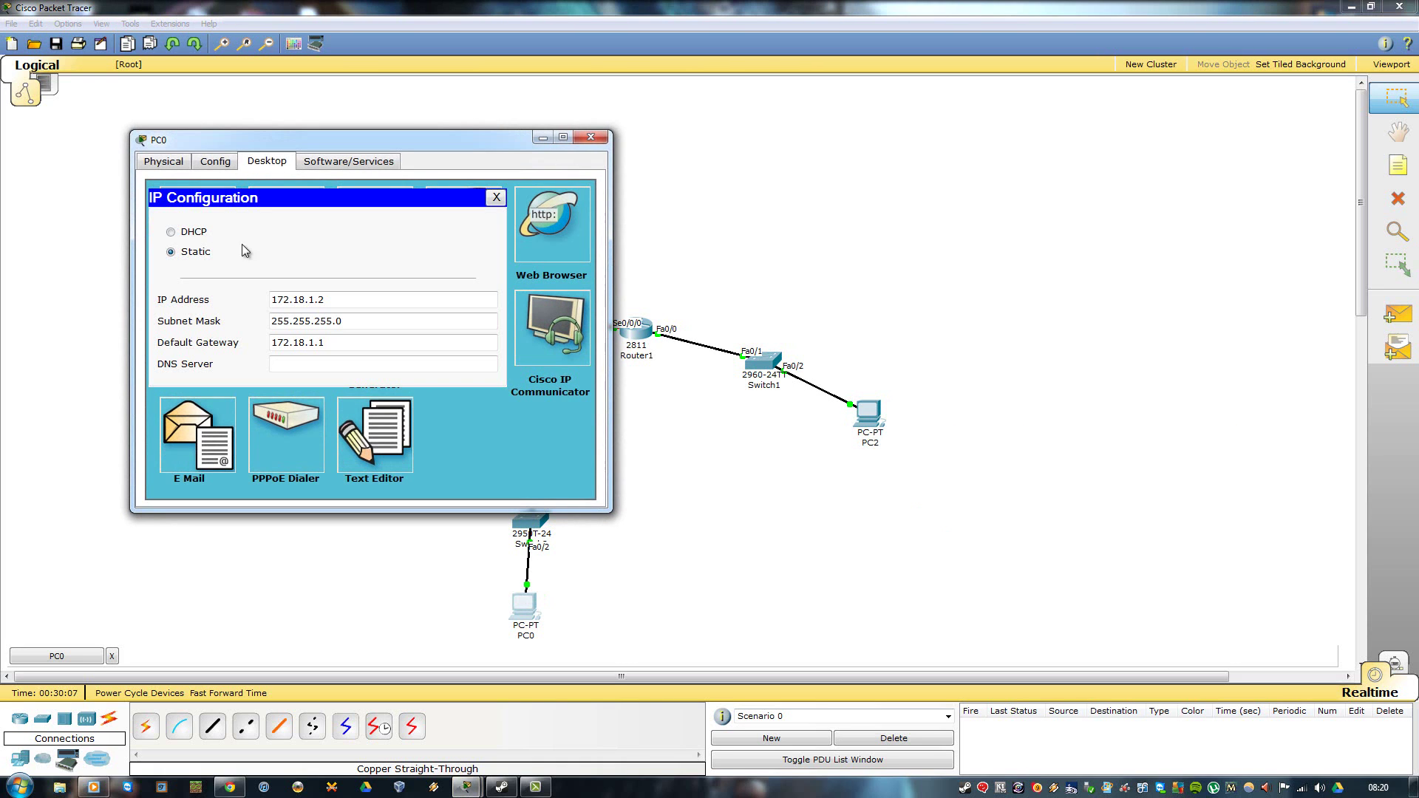
click(504, 201)
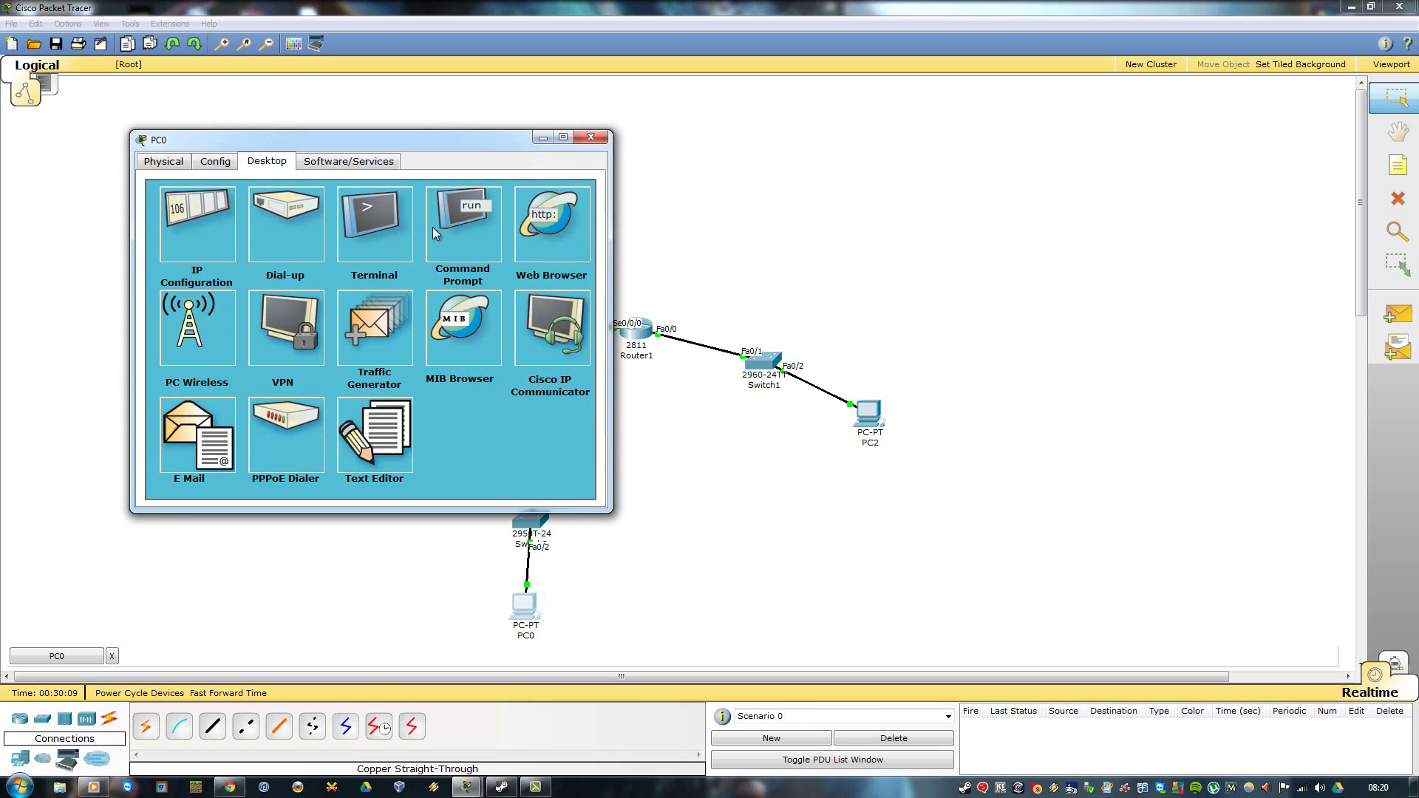
click(433, 228)
text(ping 17)
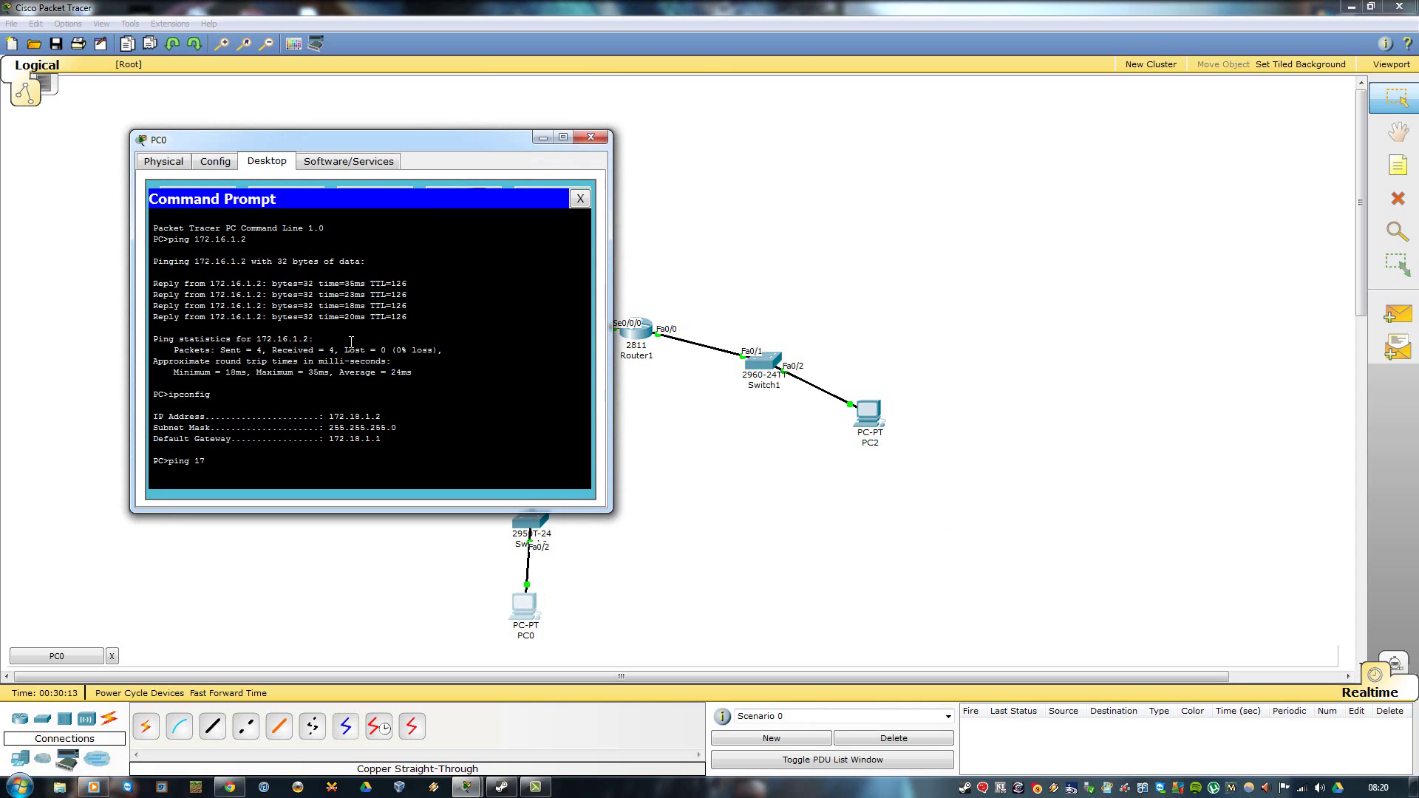
text(2.17.1.2)
key(Return)
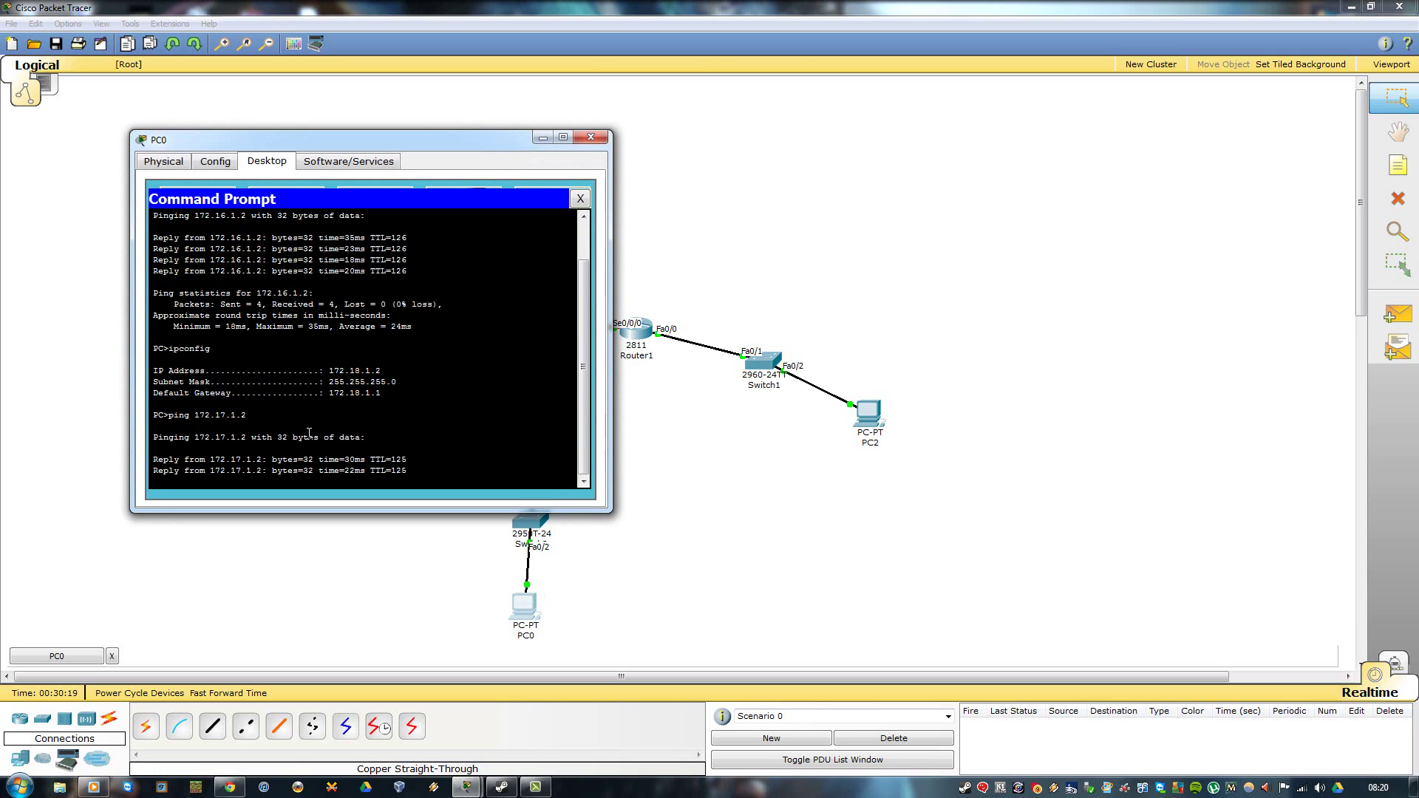
- Ping the gateway 172.17.1.1 from PC0 by editing the previous command
key(Up)
key(BackSpace)
text(172.17.1.1)
key(Return)
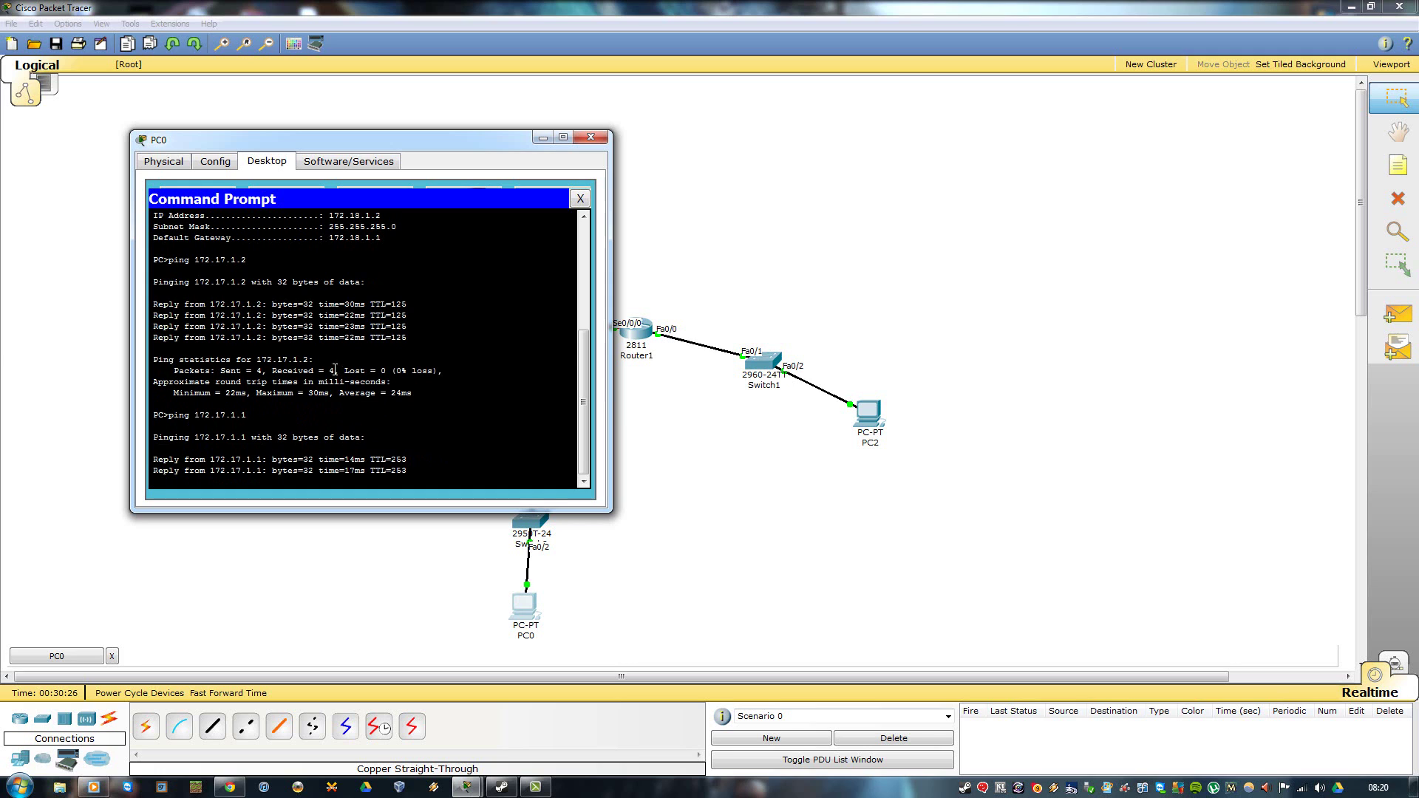
- Run do ping 172.16.1.2 from Router1's CLI, getting 5/5 replies, then close it
click(600, 142)
click(636, 333)
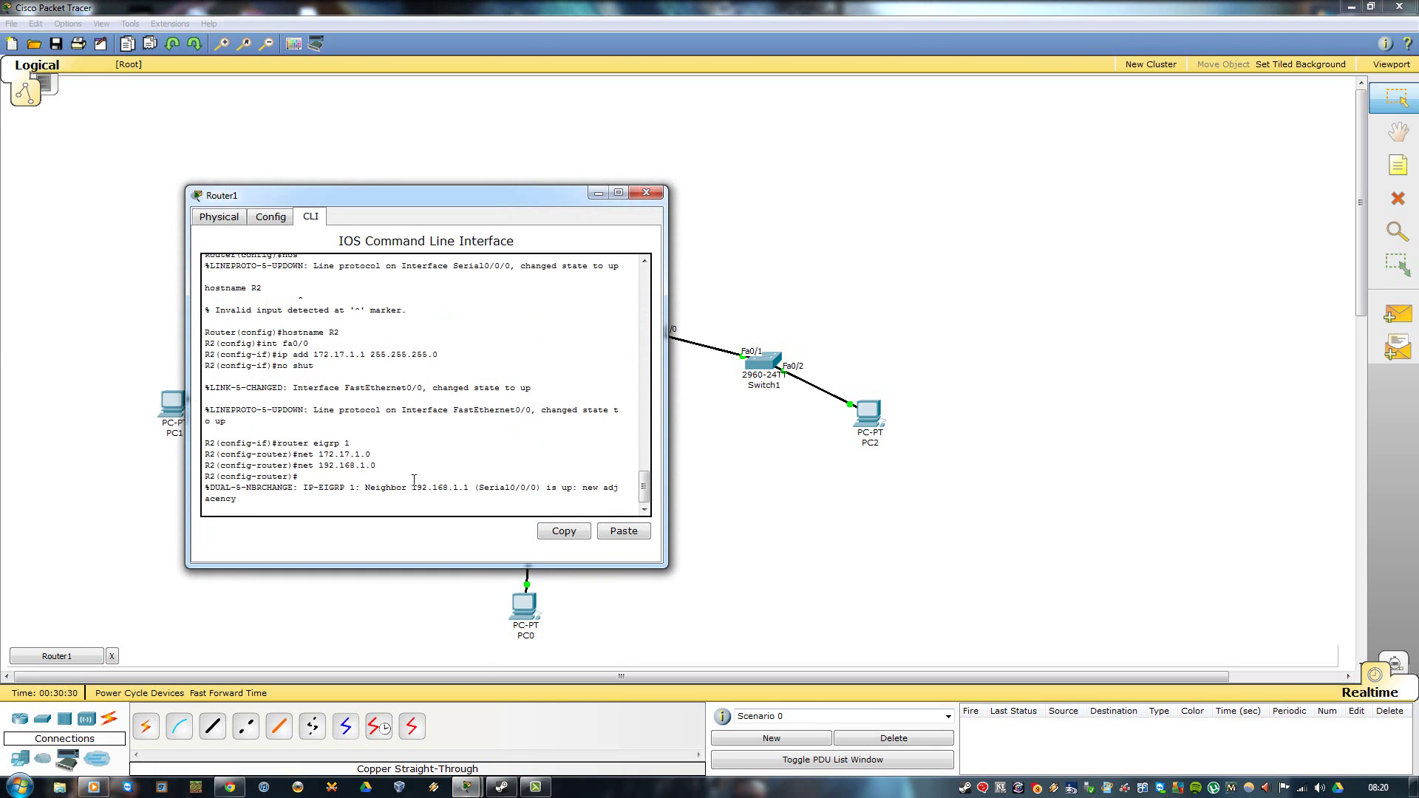
key(Return)
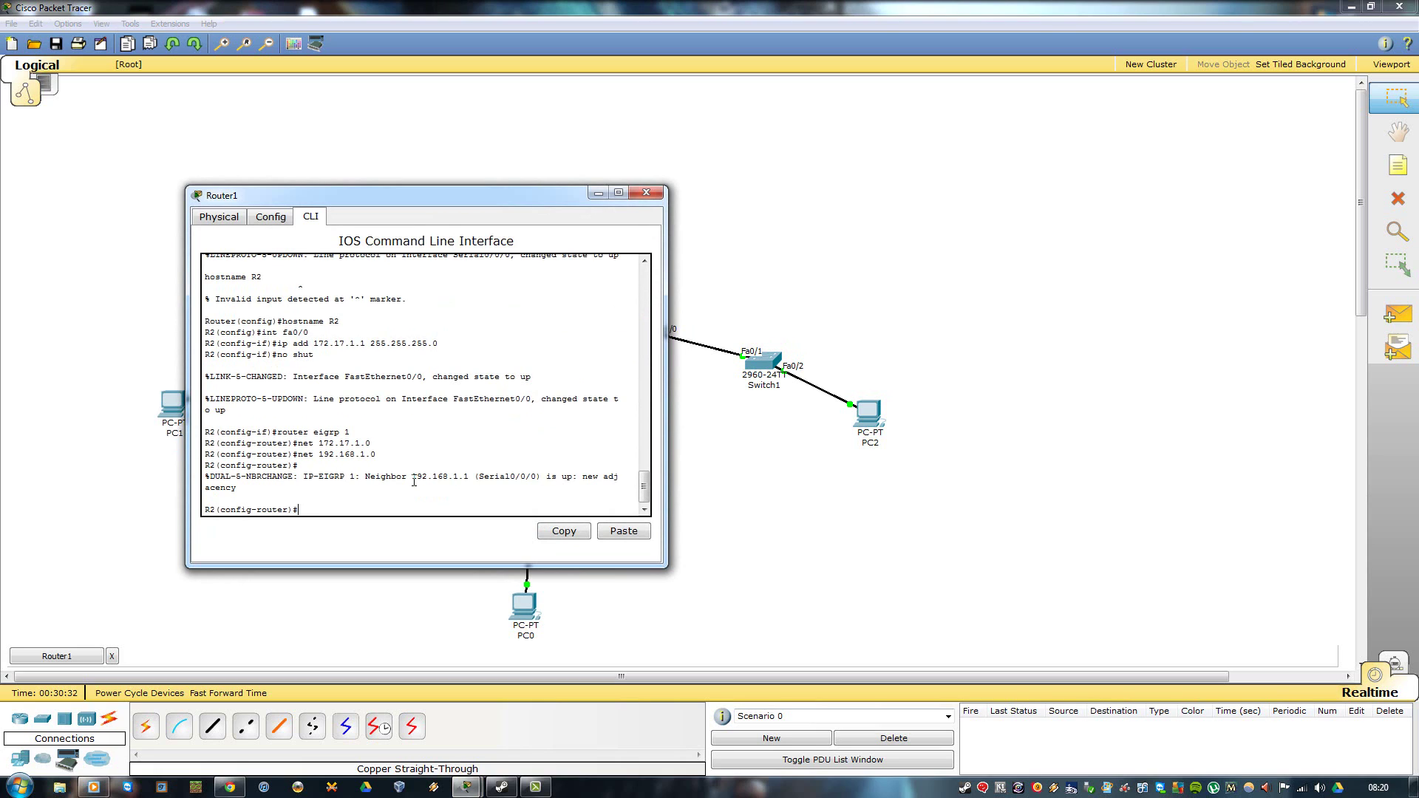
text(do ping 172.16.1.2)
key(Return)
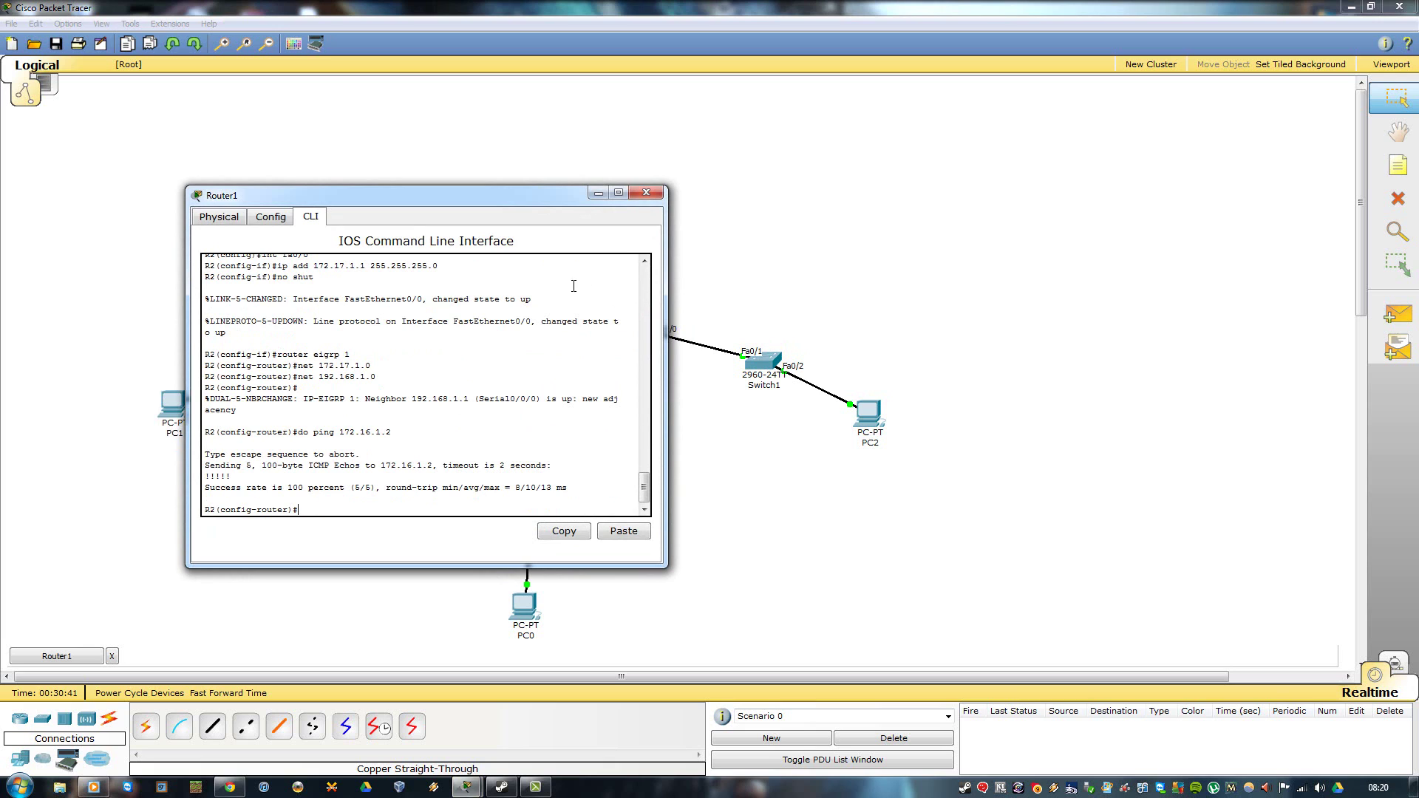
click(657, 199)
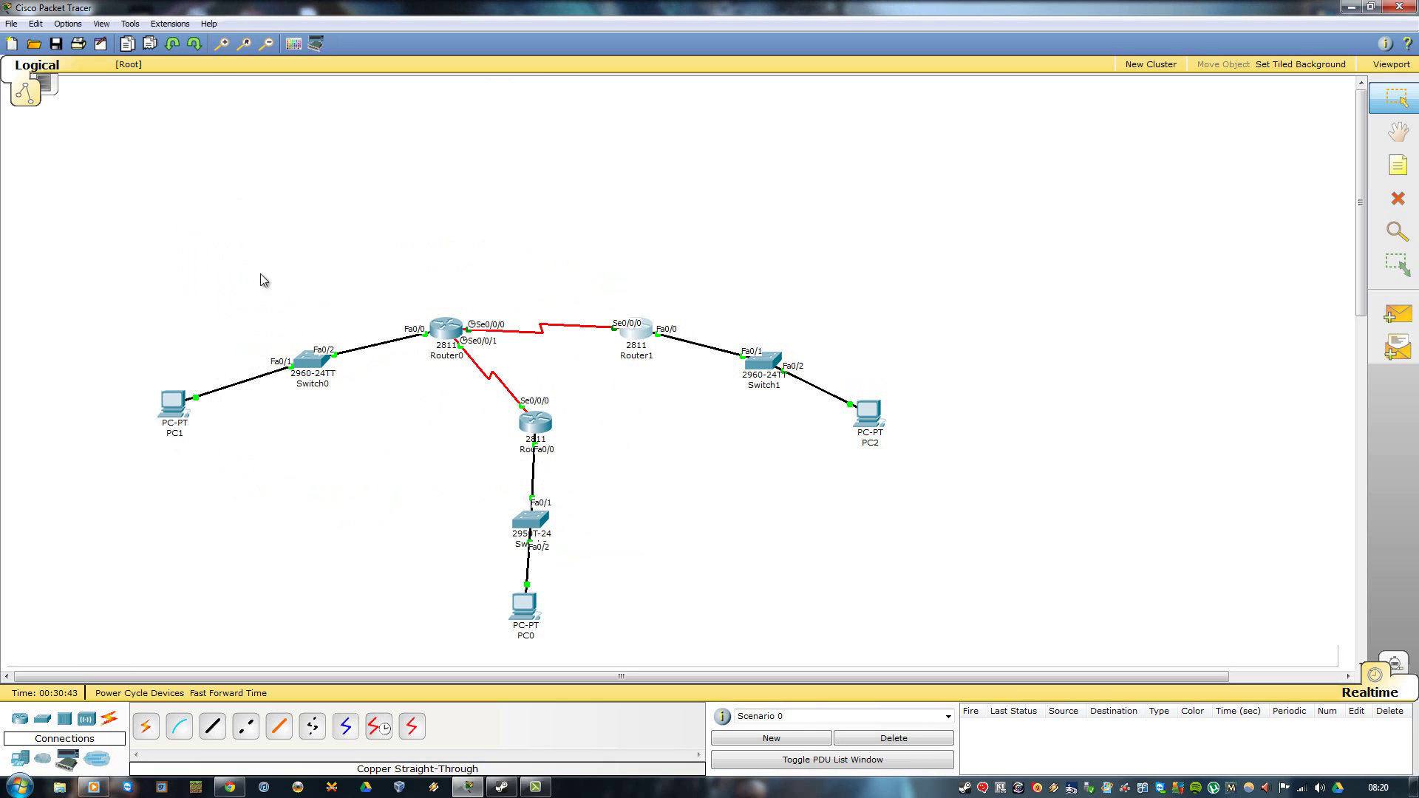